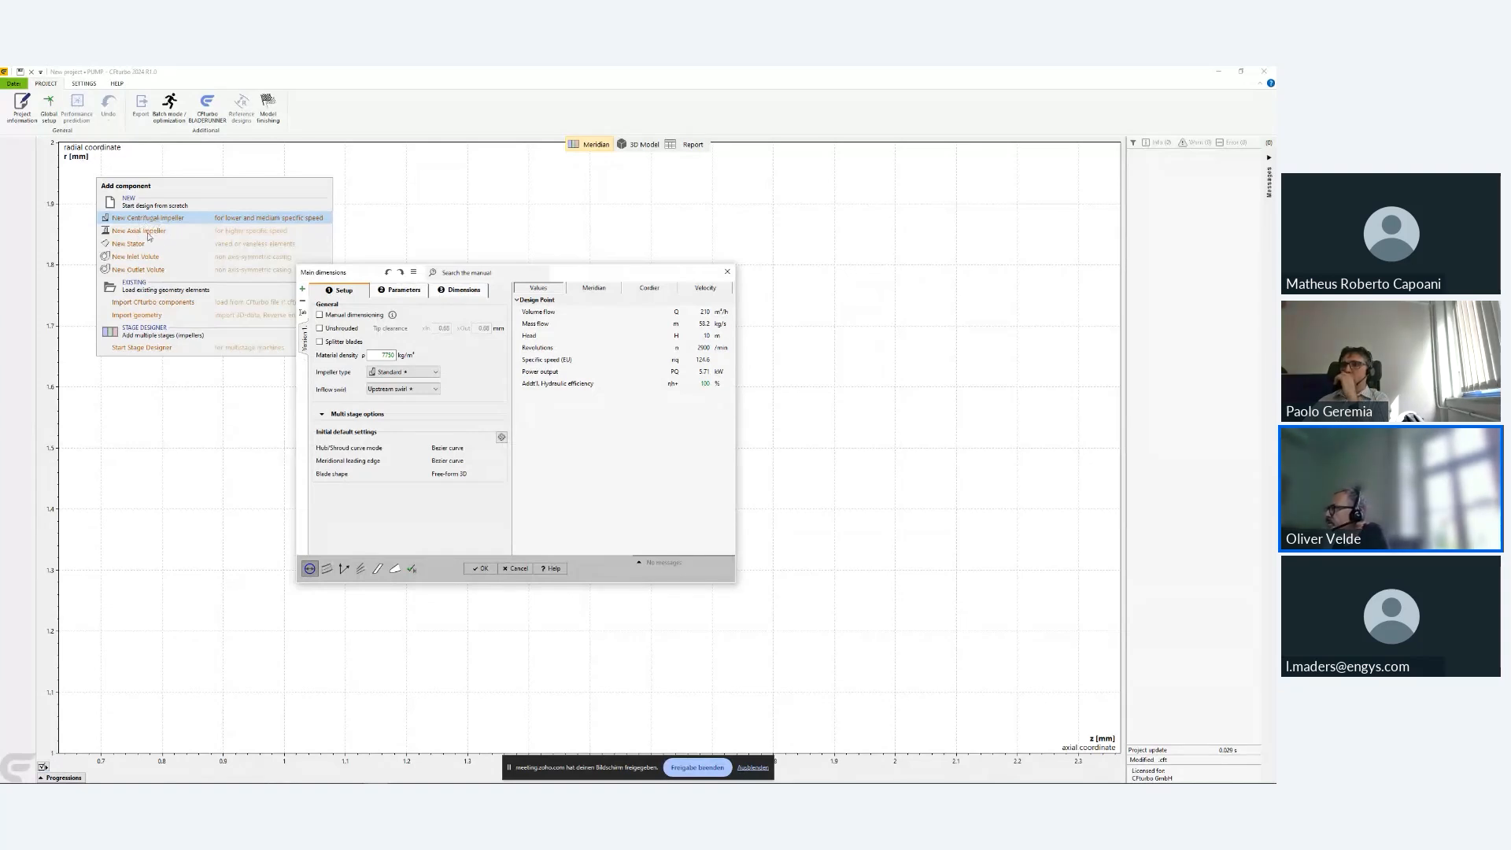
- Examine the approximation function behind the work coefficient in the impeller's main dimension parameters
key("Escape")
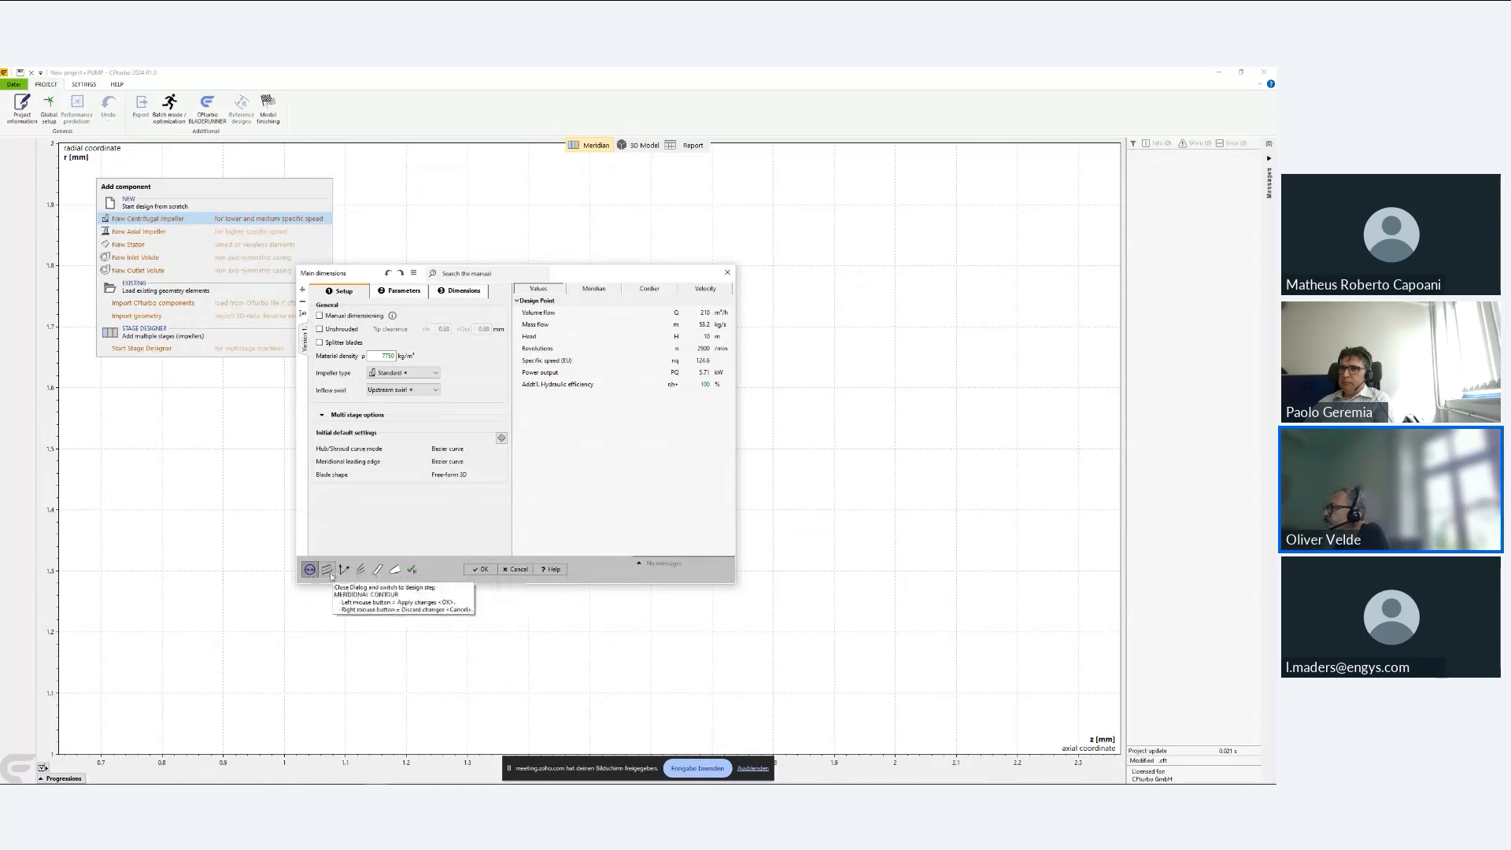
left_click(401, 291)
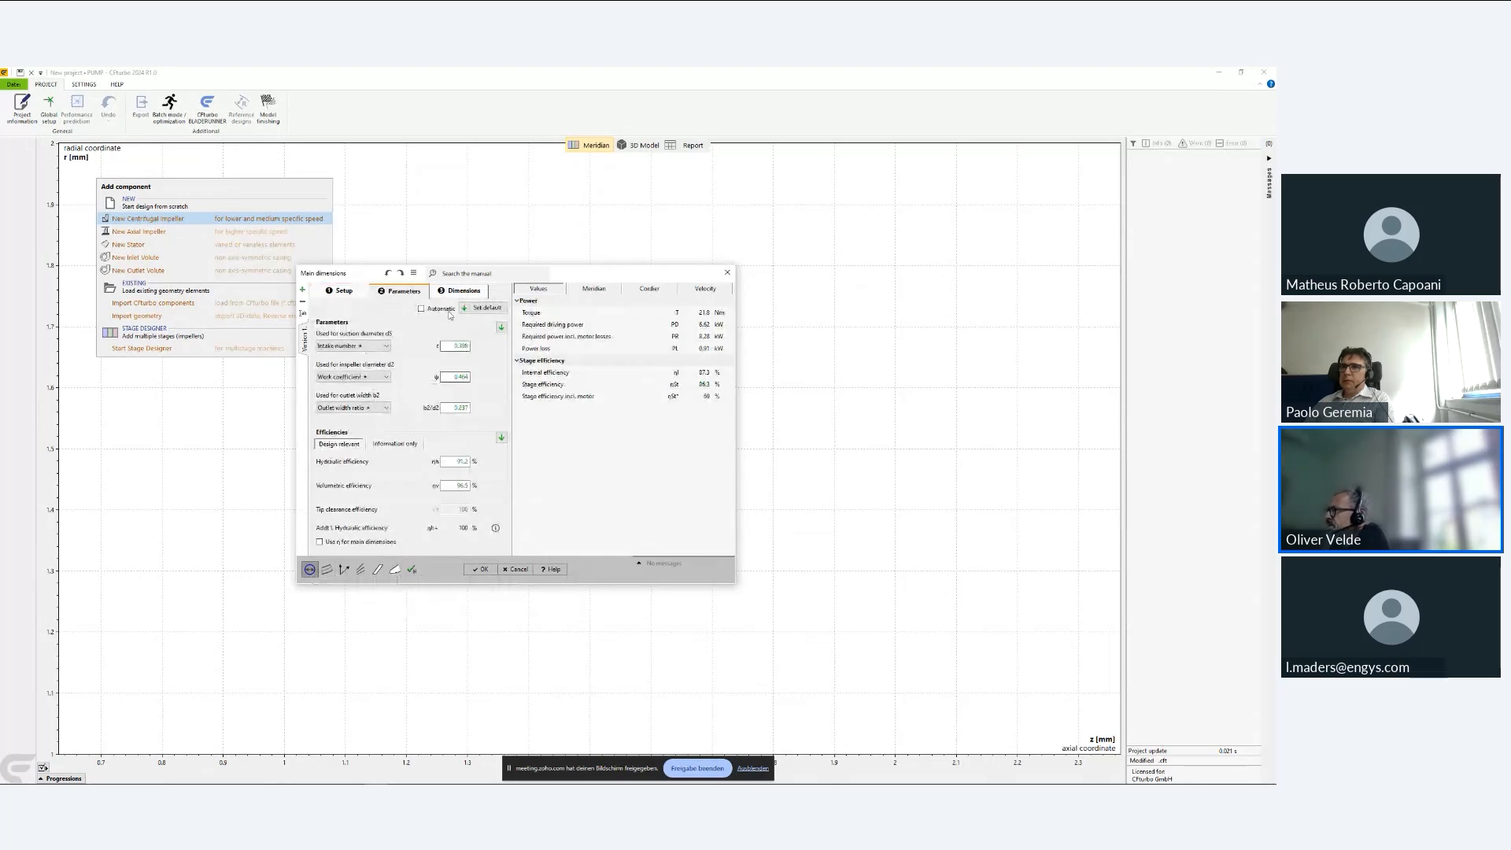
mouse_move(472, 392)
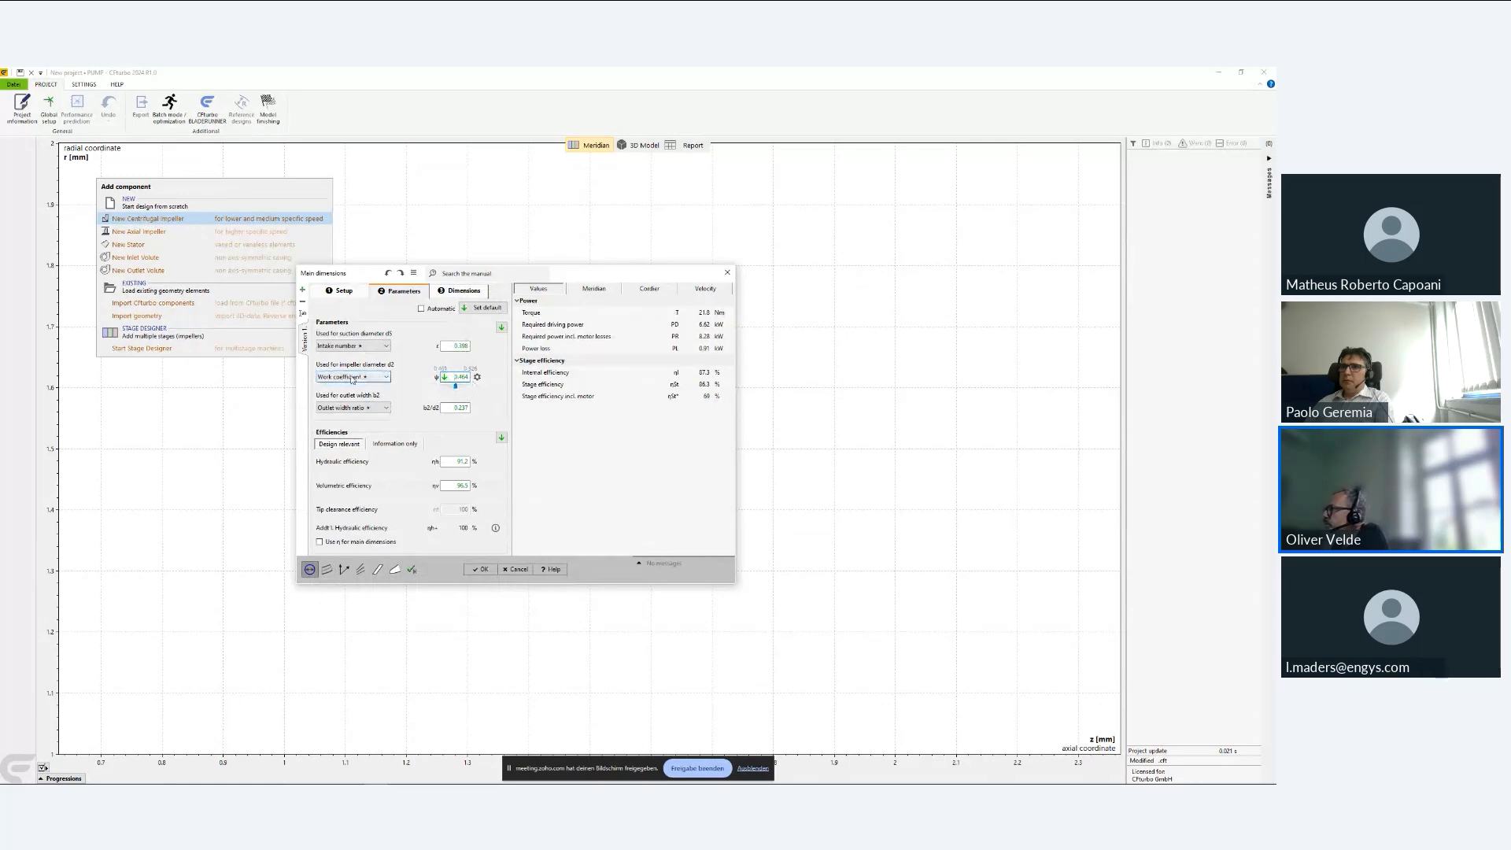
left_click(478, 378)
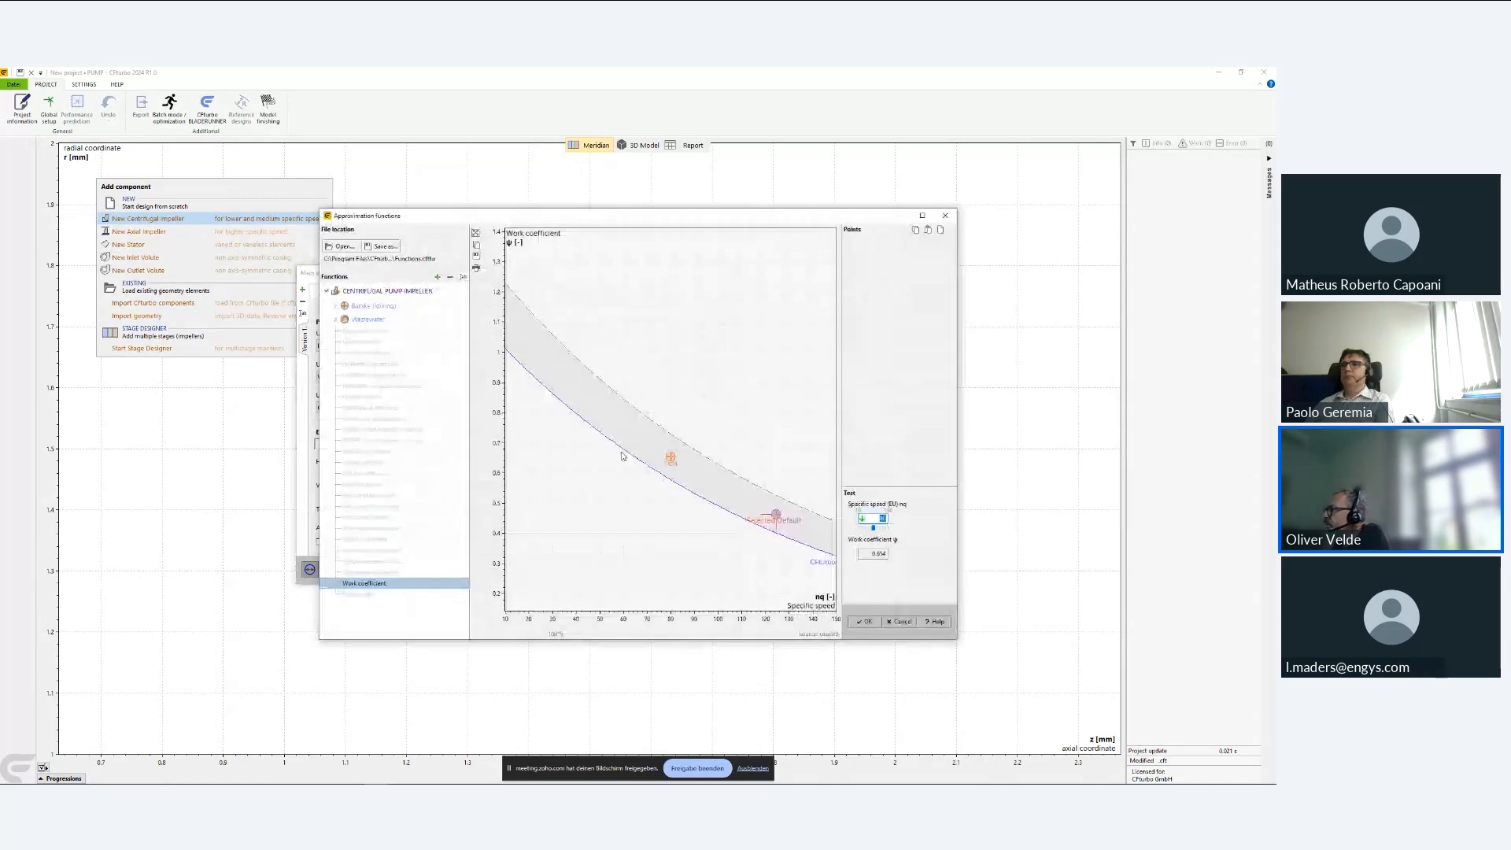
left_click_drag(551, 214, 724, 160)
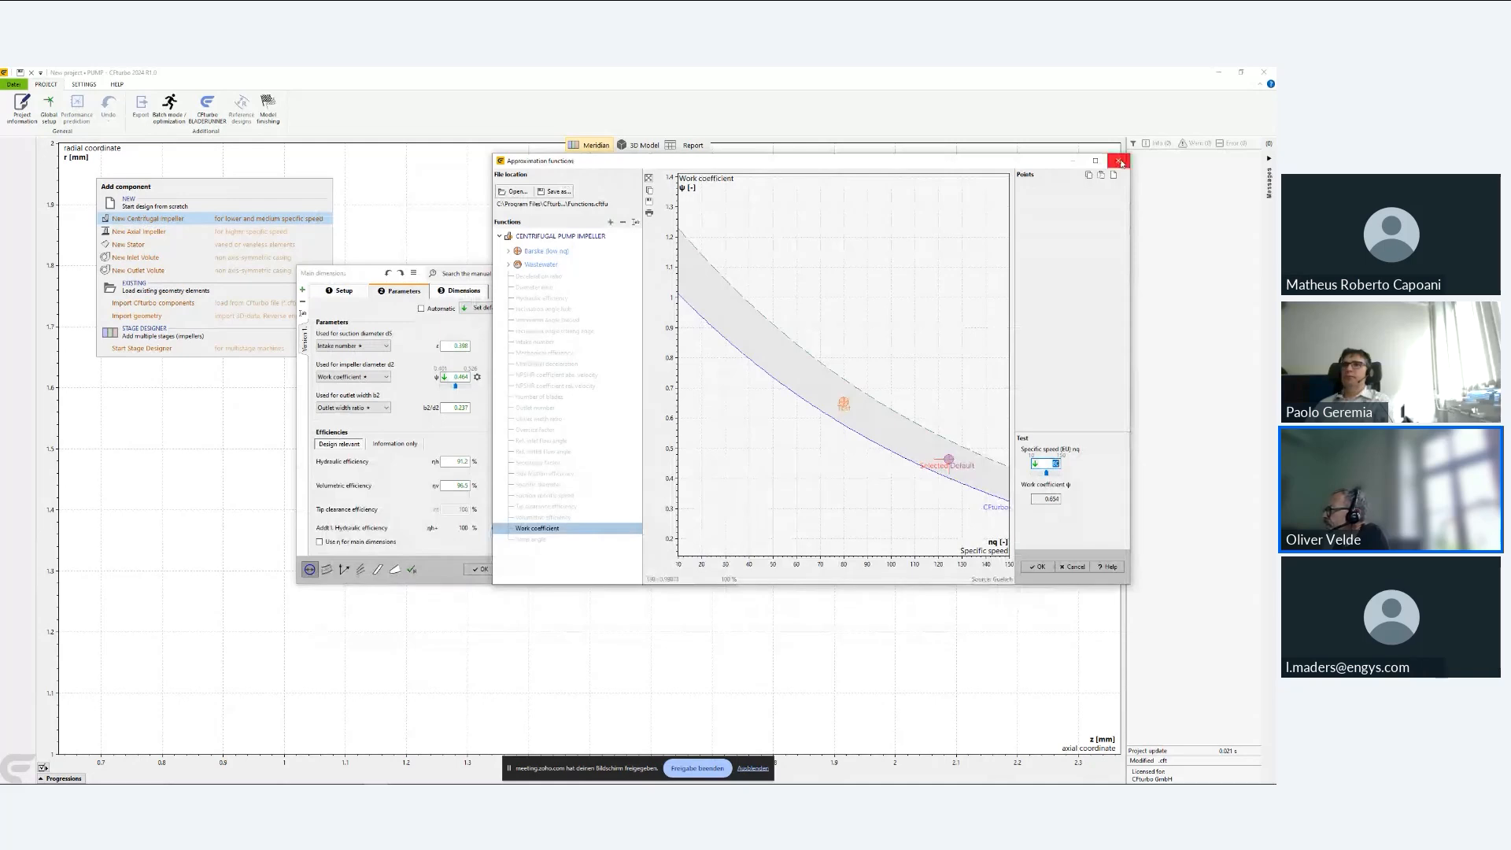
left_click(1120, 162)
- Set the hub diameter to 30 mm, suction diameter to 120 mm, impeller diameter to 135 mm and outlet width to 32 mm
left_click(464, 290)
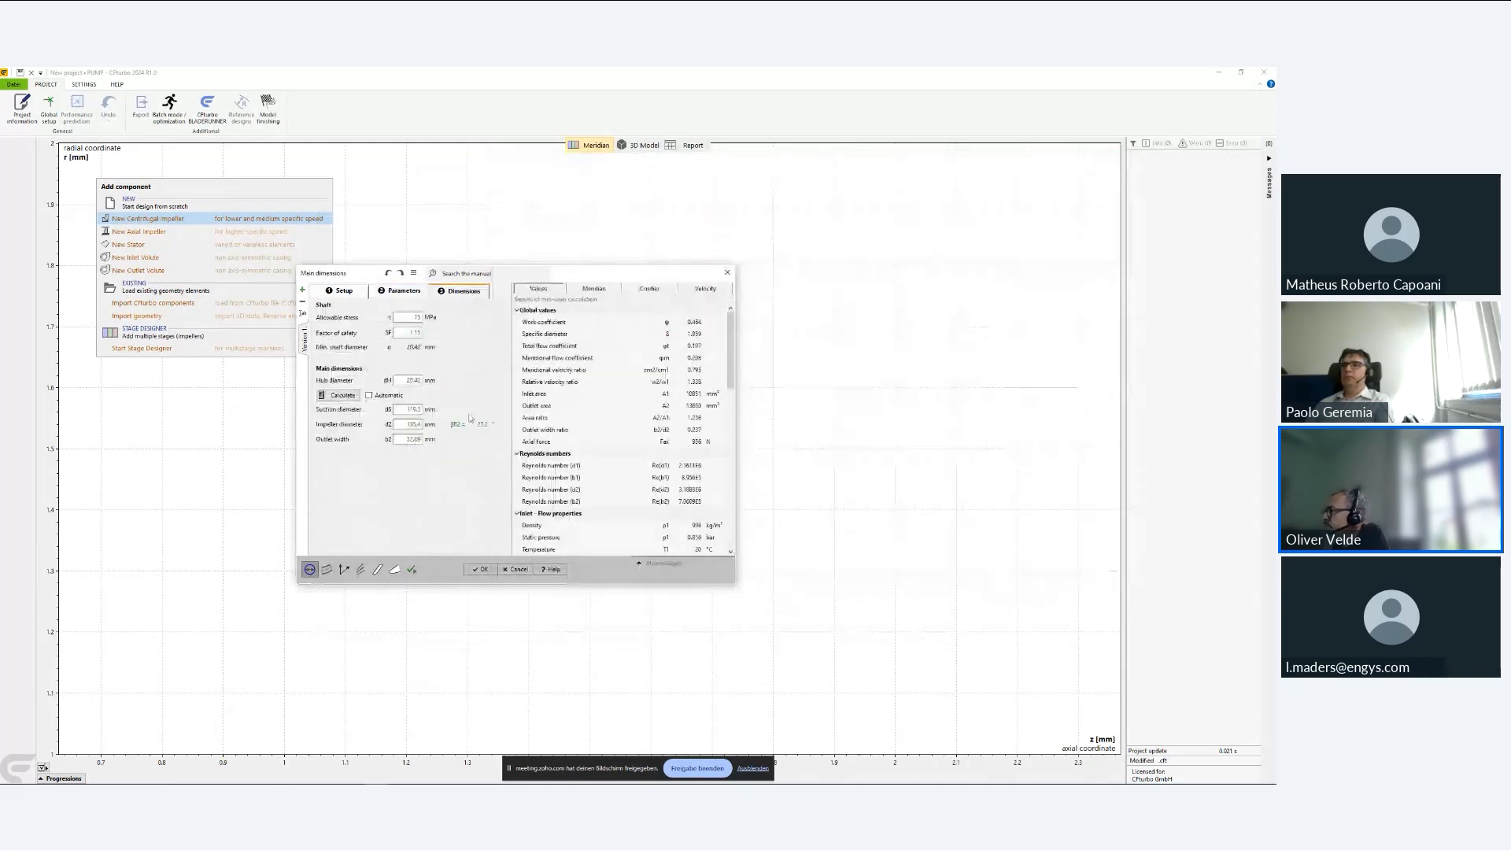
left_click(596, 289)
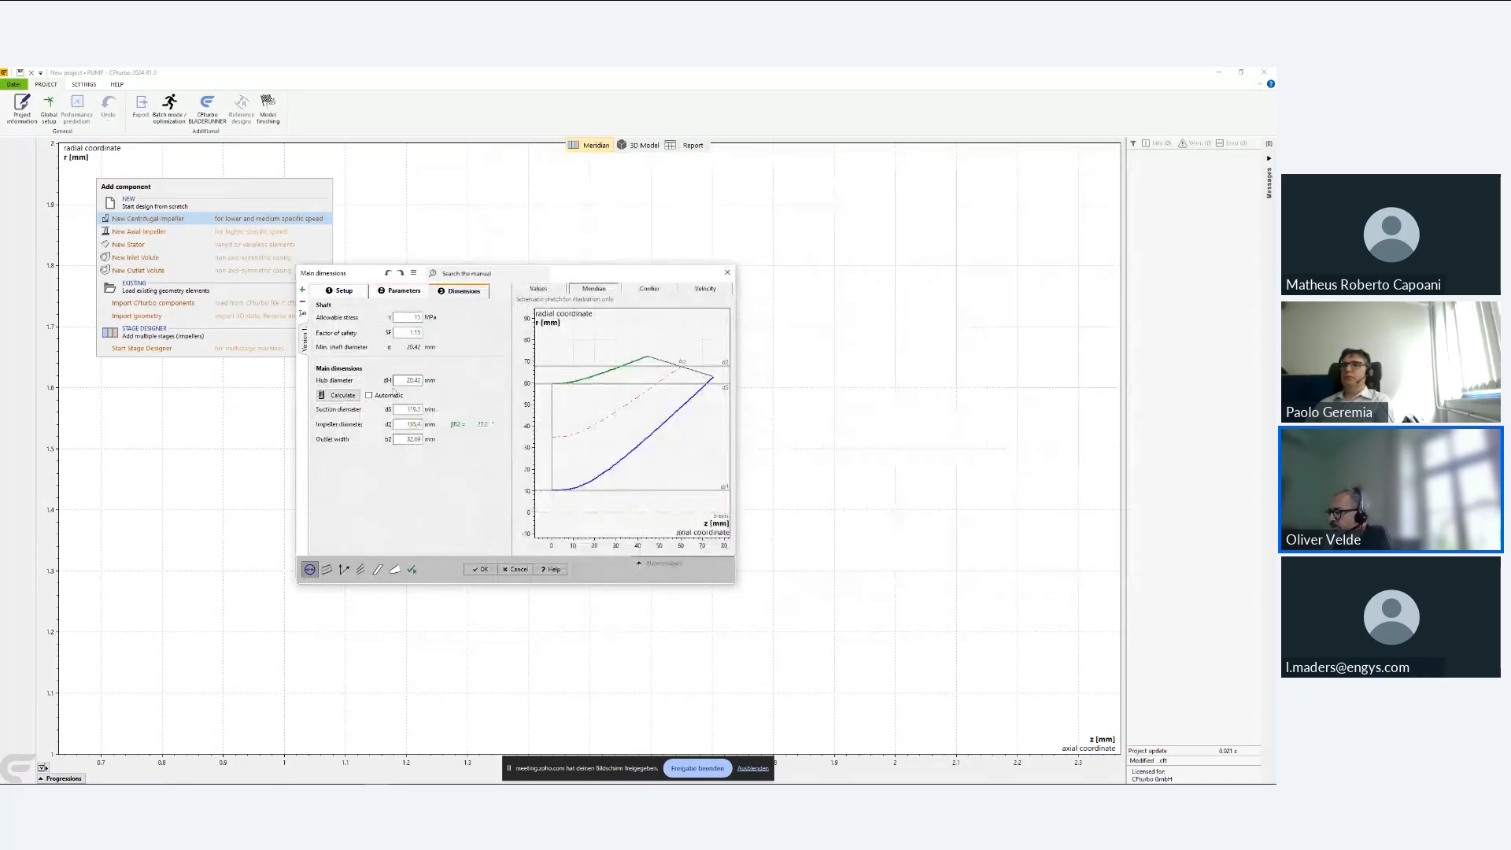
left_click(413, 381)
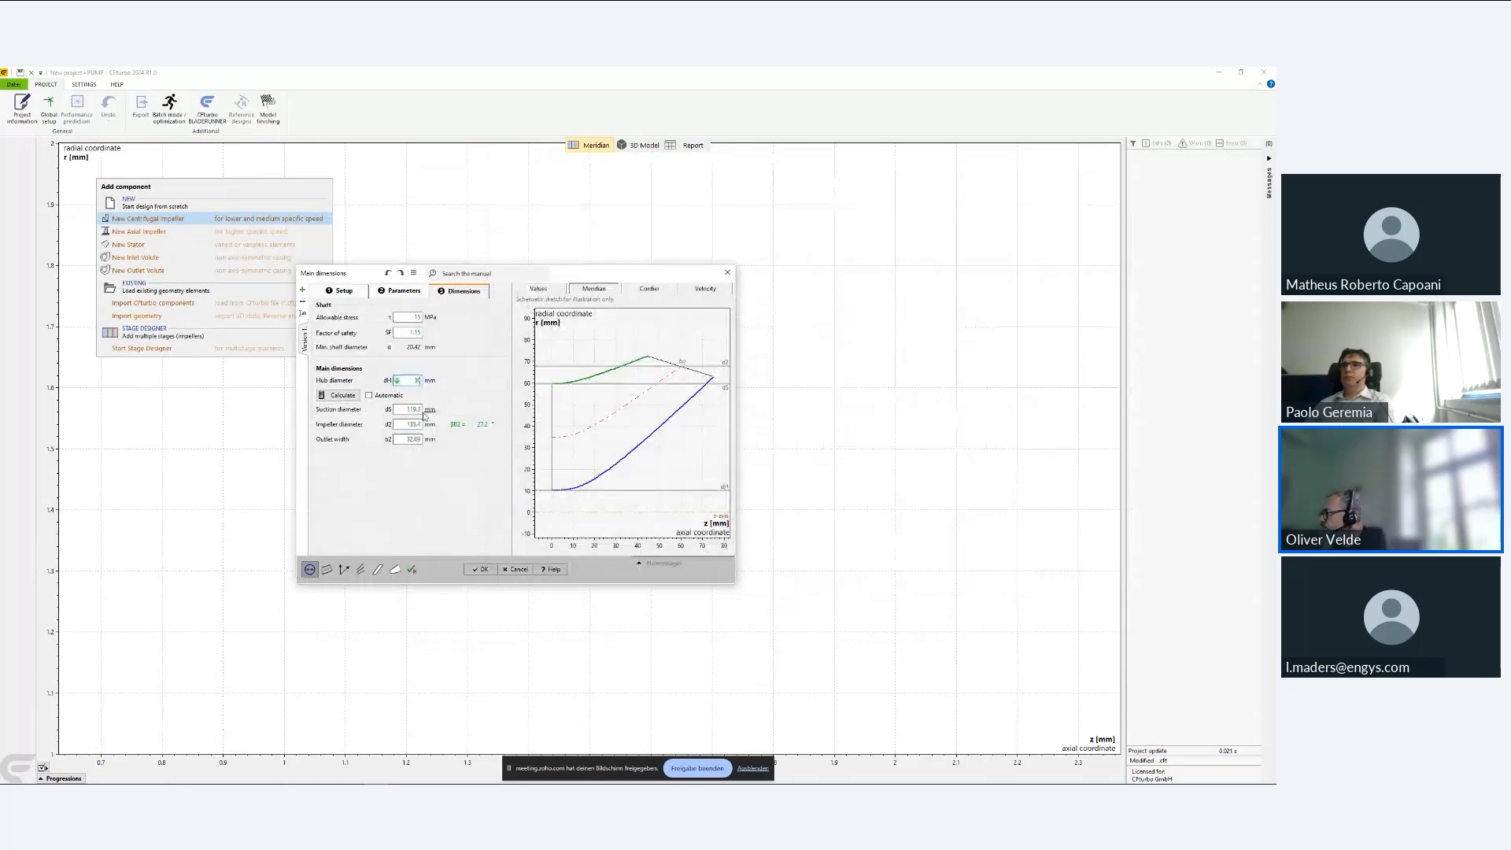
left_click(422, 410)
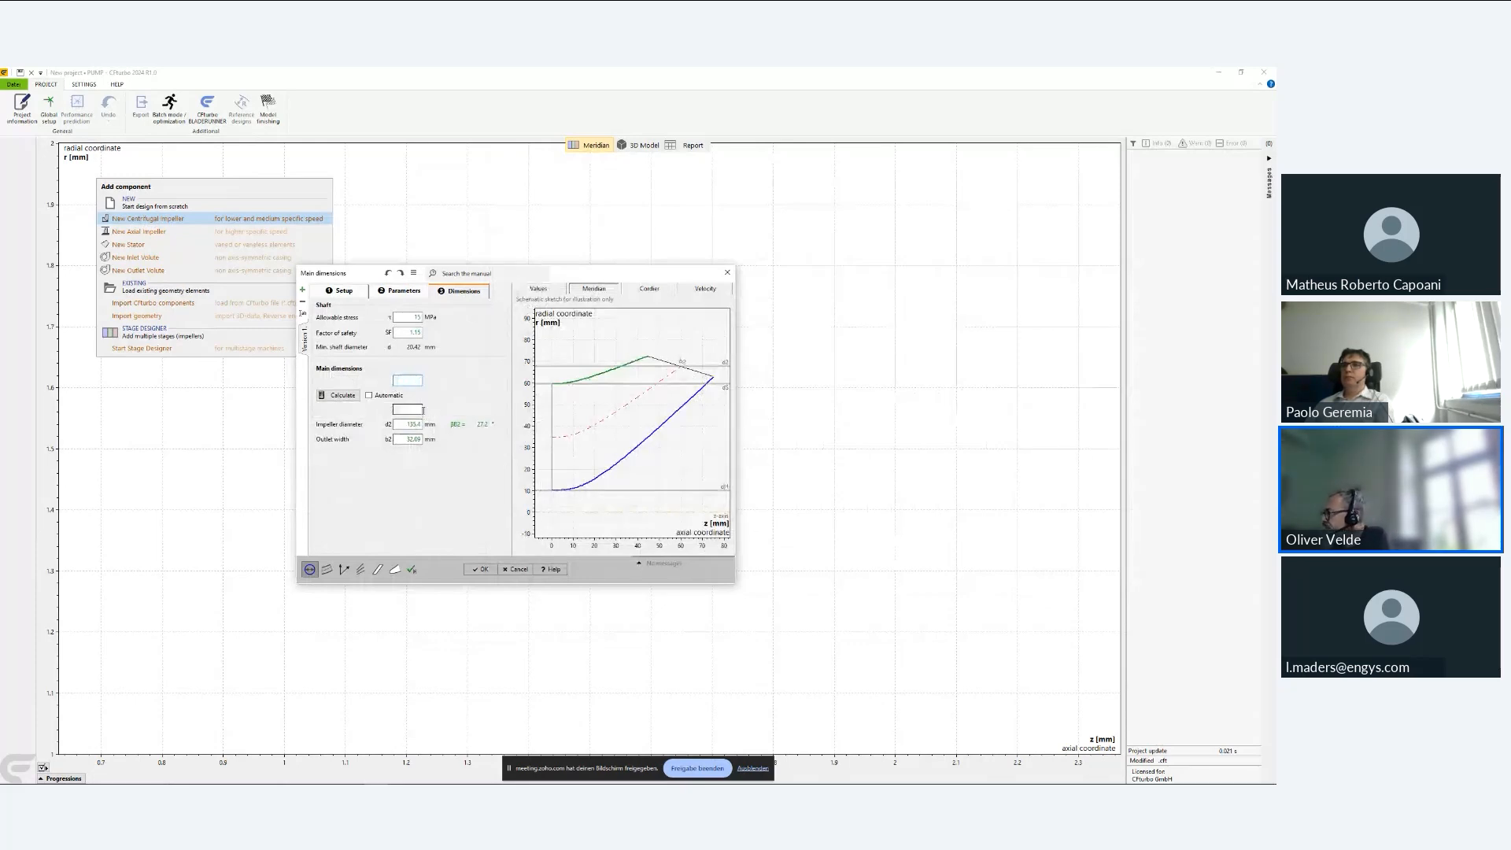
type("120")
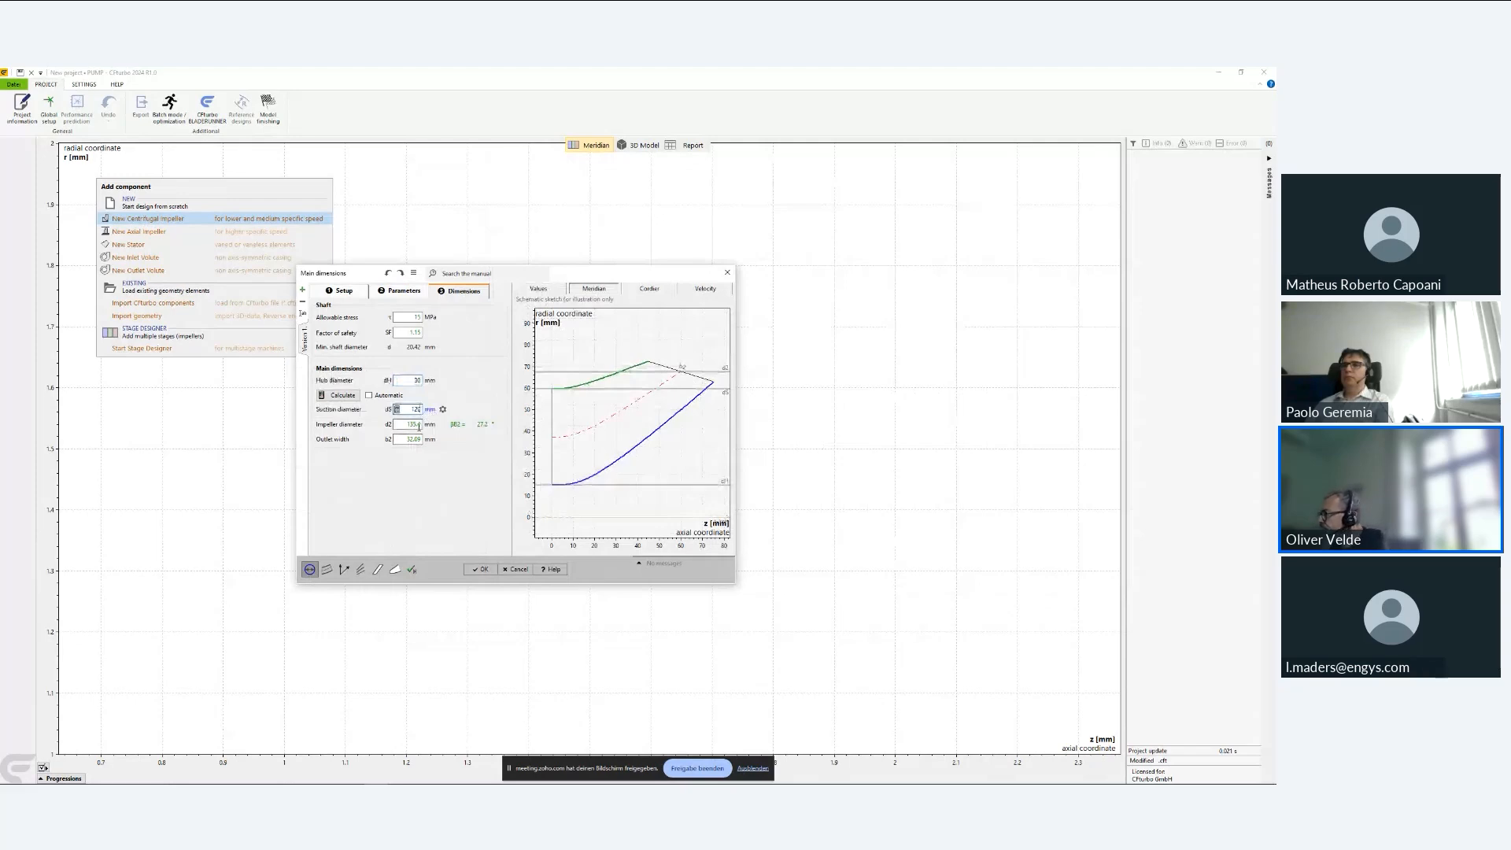
key("Tab")
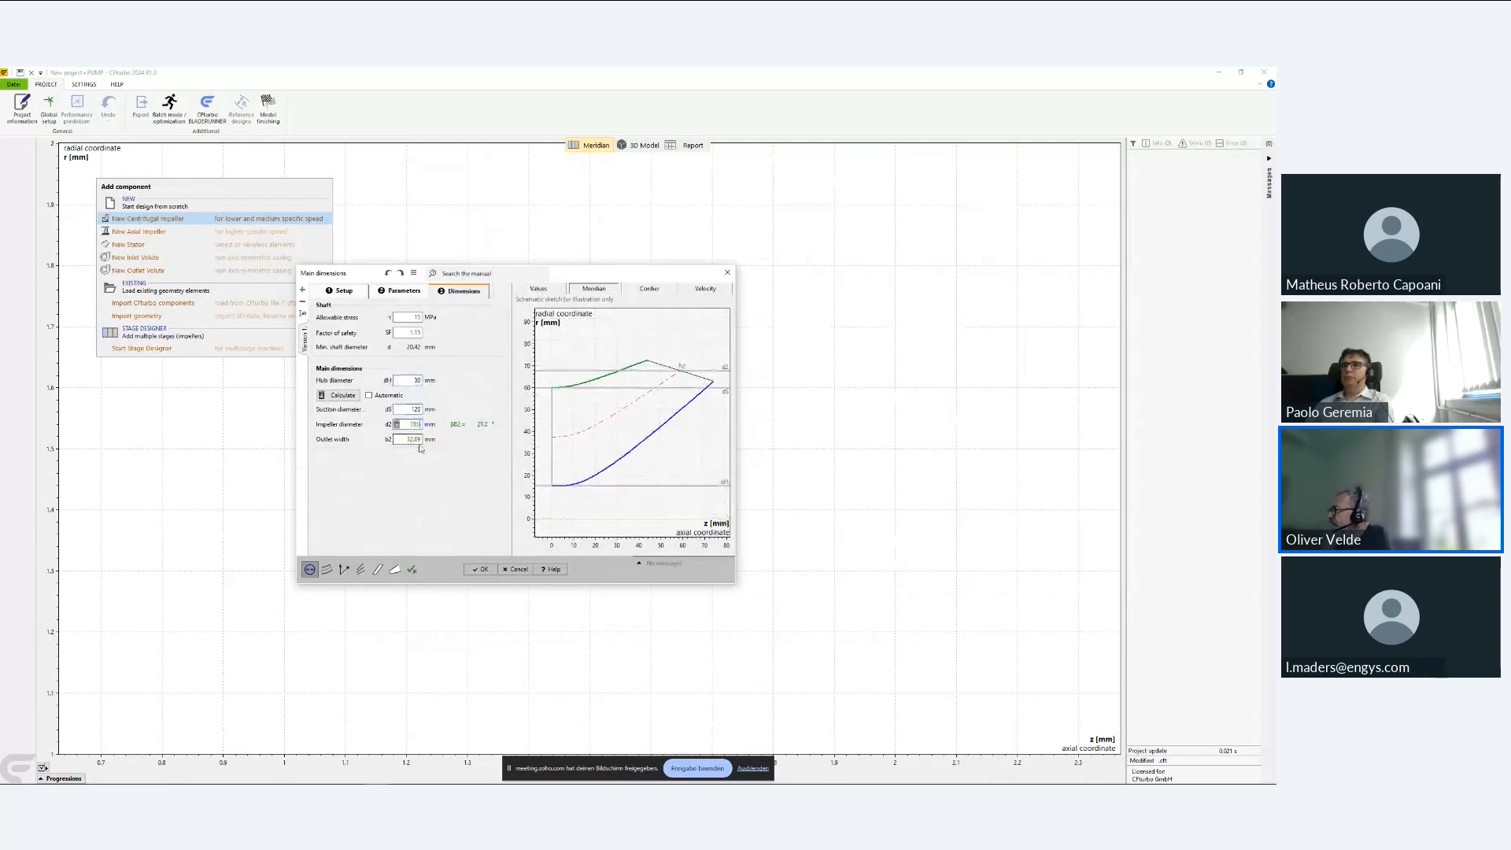
key("Tab")
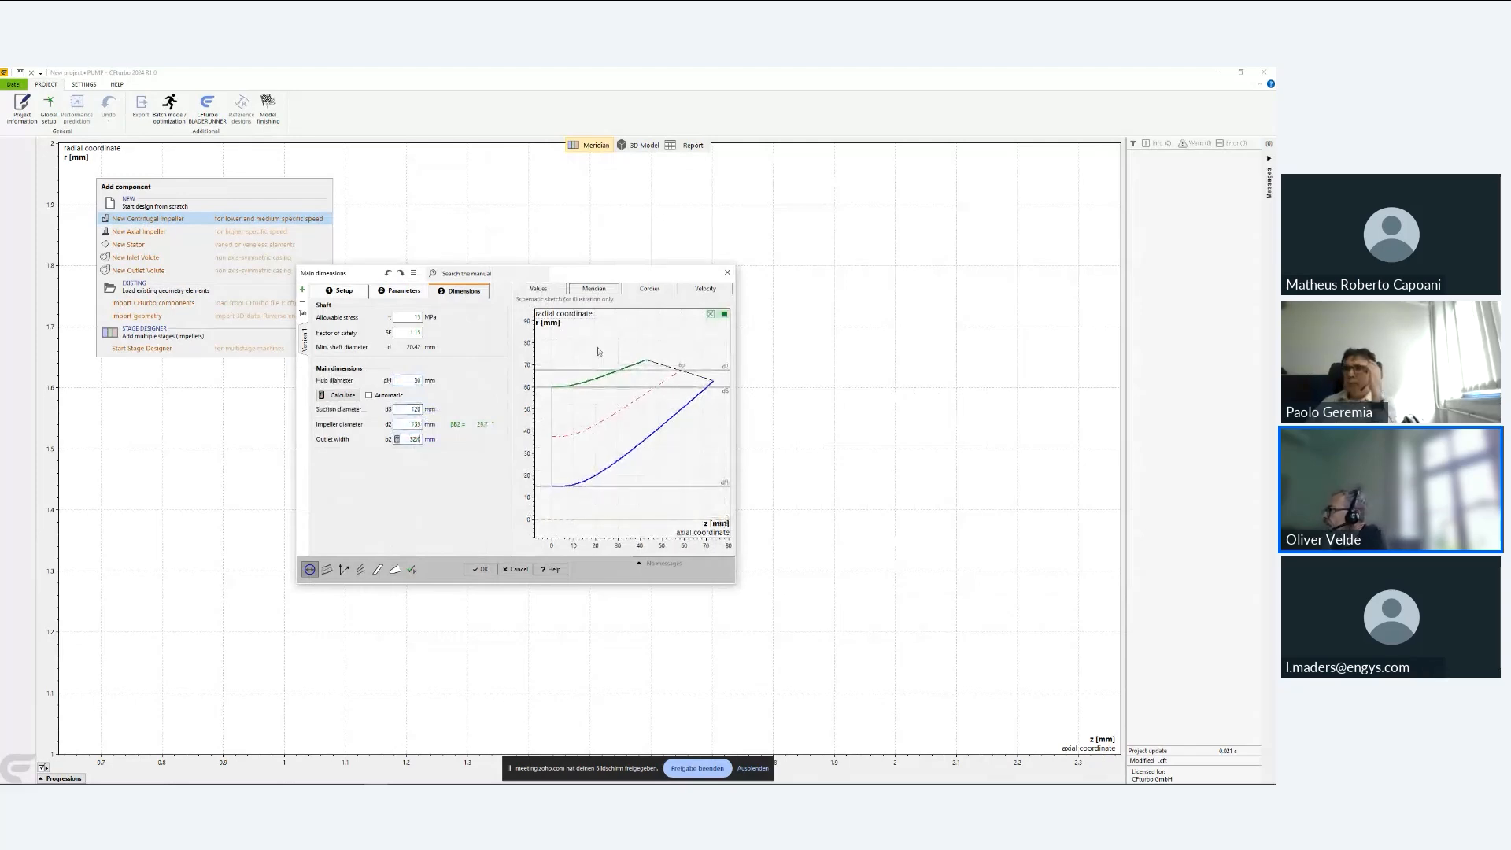
- Review the Cordier diagram, velocity triangles and calculated values, and accept the main dimensions to create the impeller
left_click(648, 288)
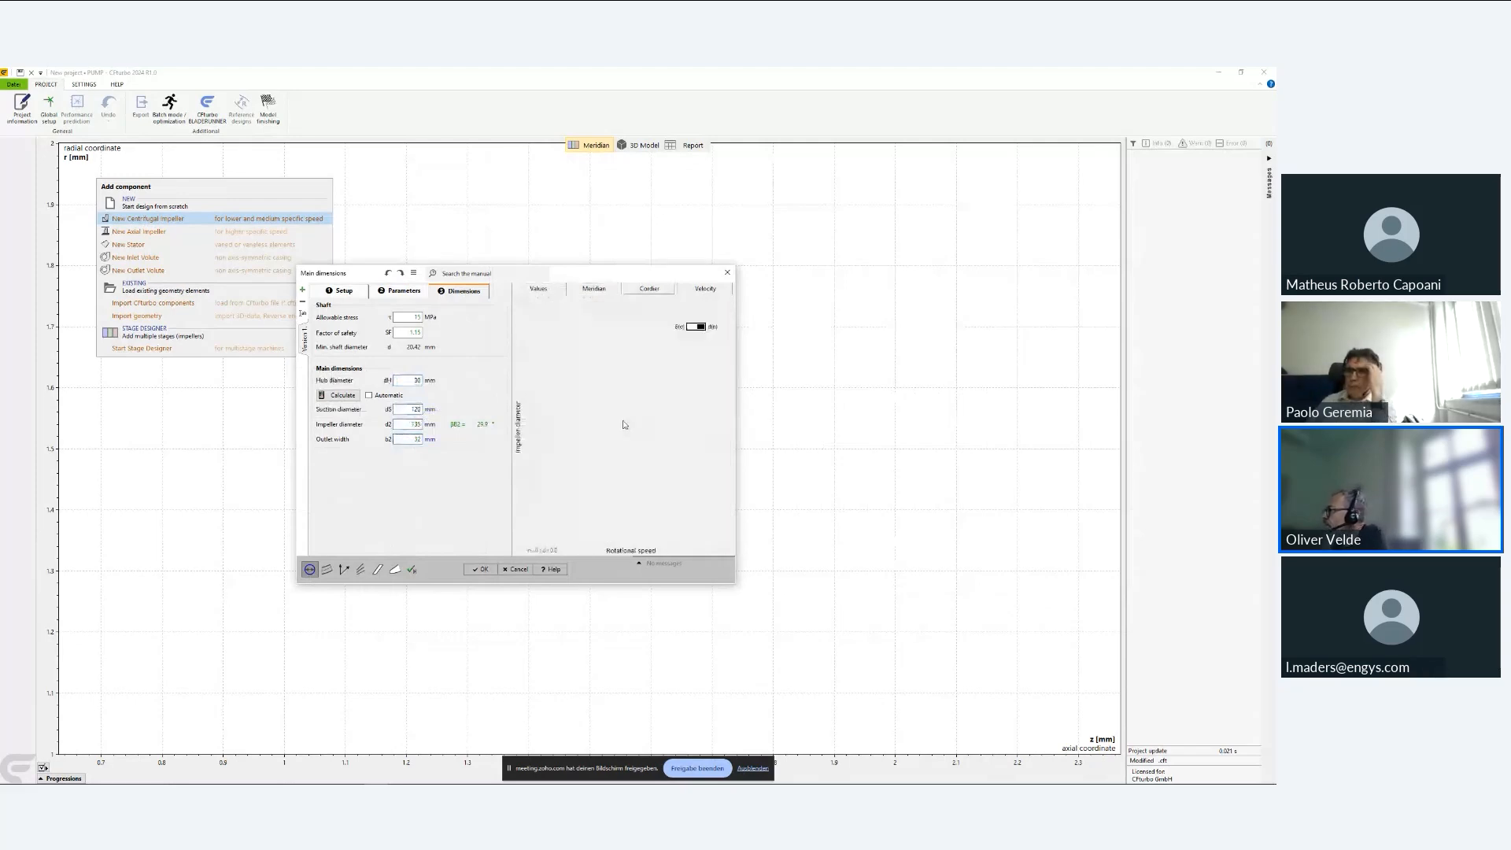
left_click(691, 330)
left_click(704, 289)
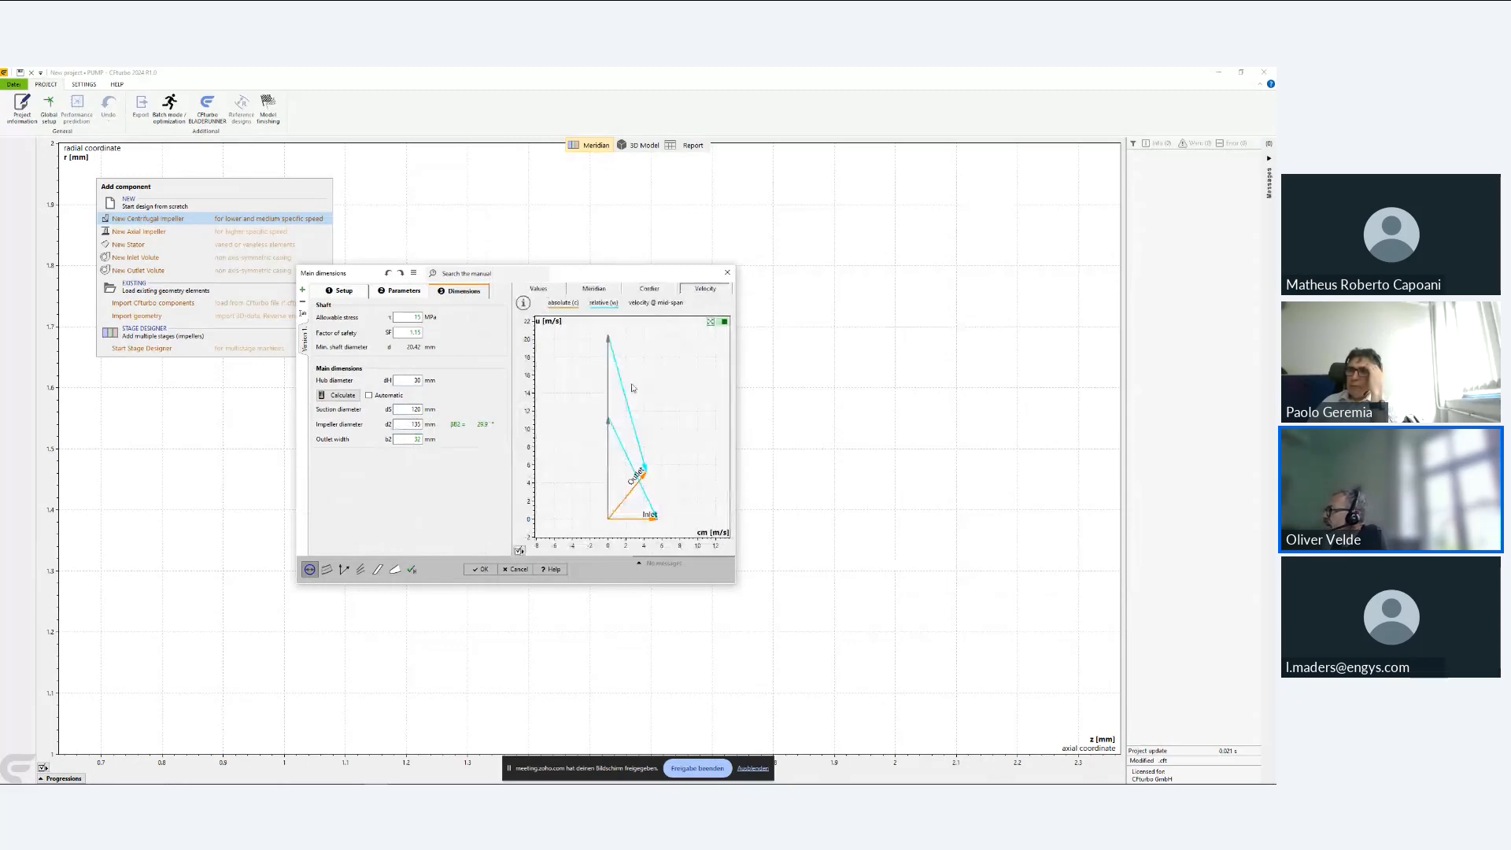
key("ctrl+Tab")
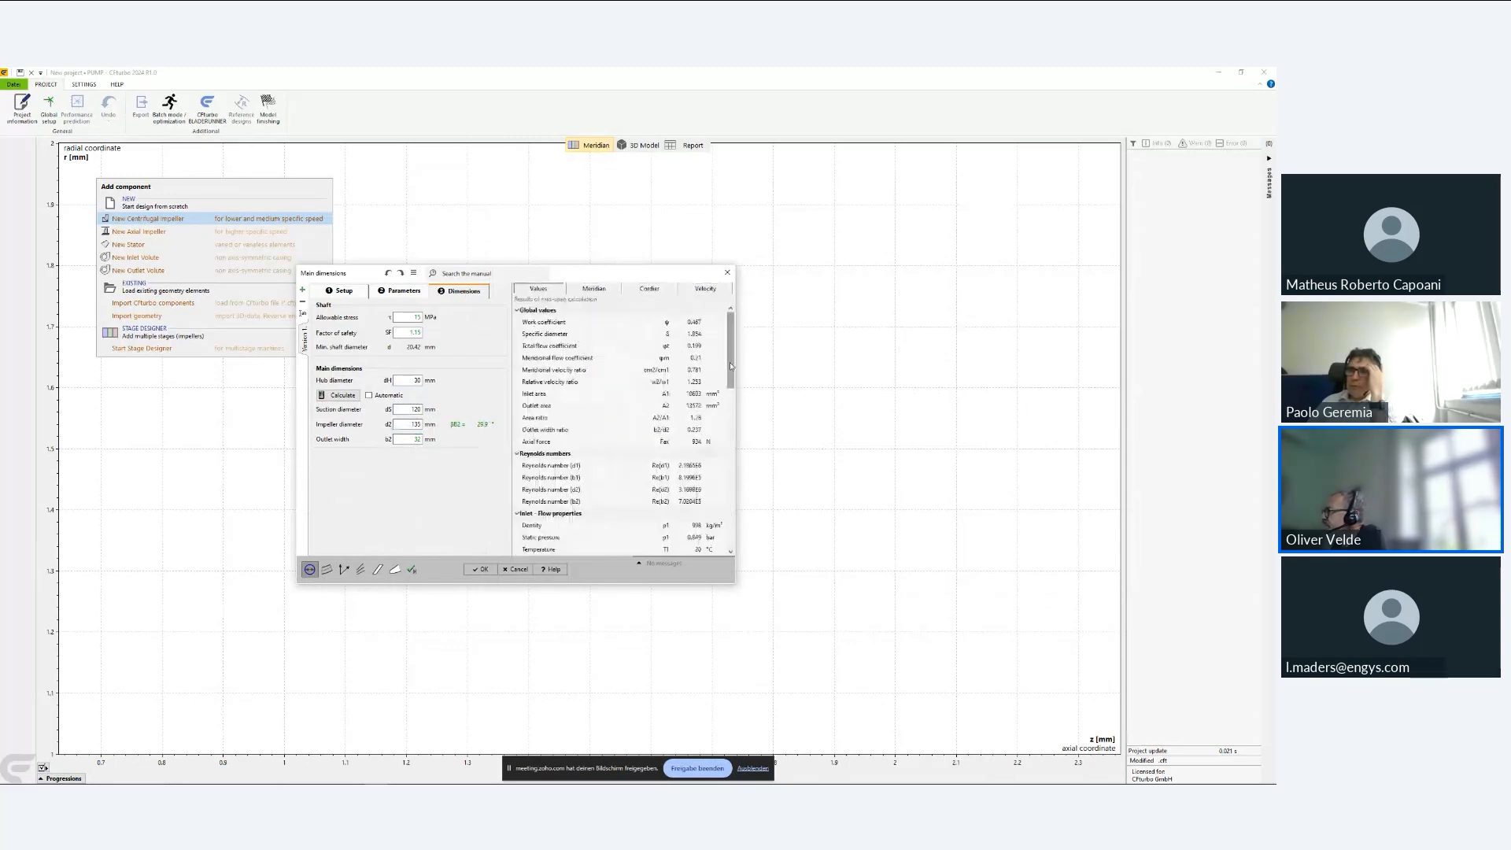
left_click_drag(730, 365, 732, 471)
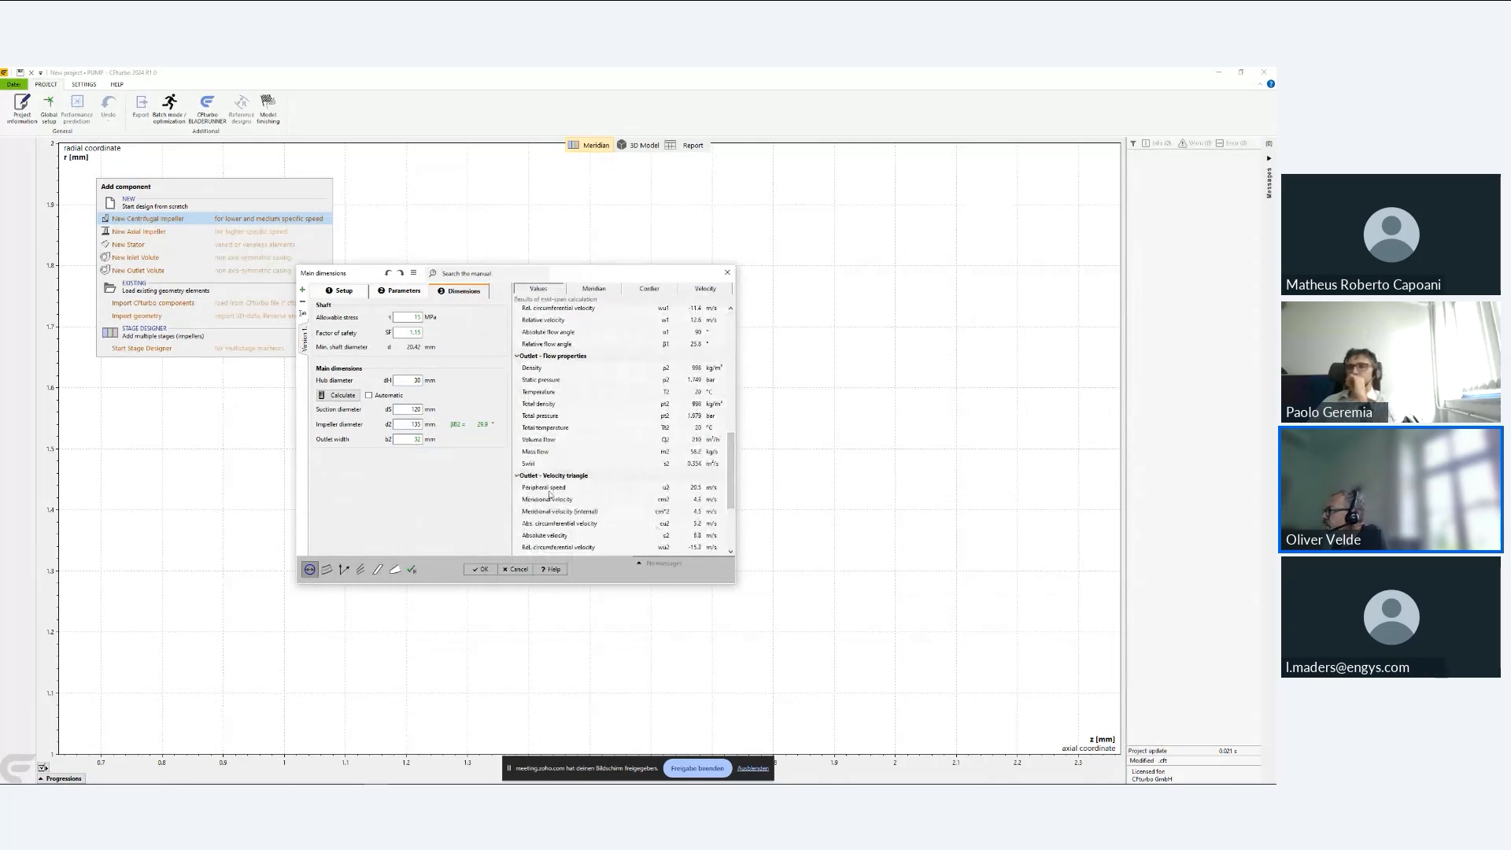
key("Return")
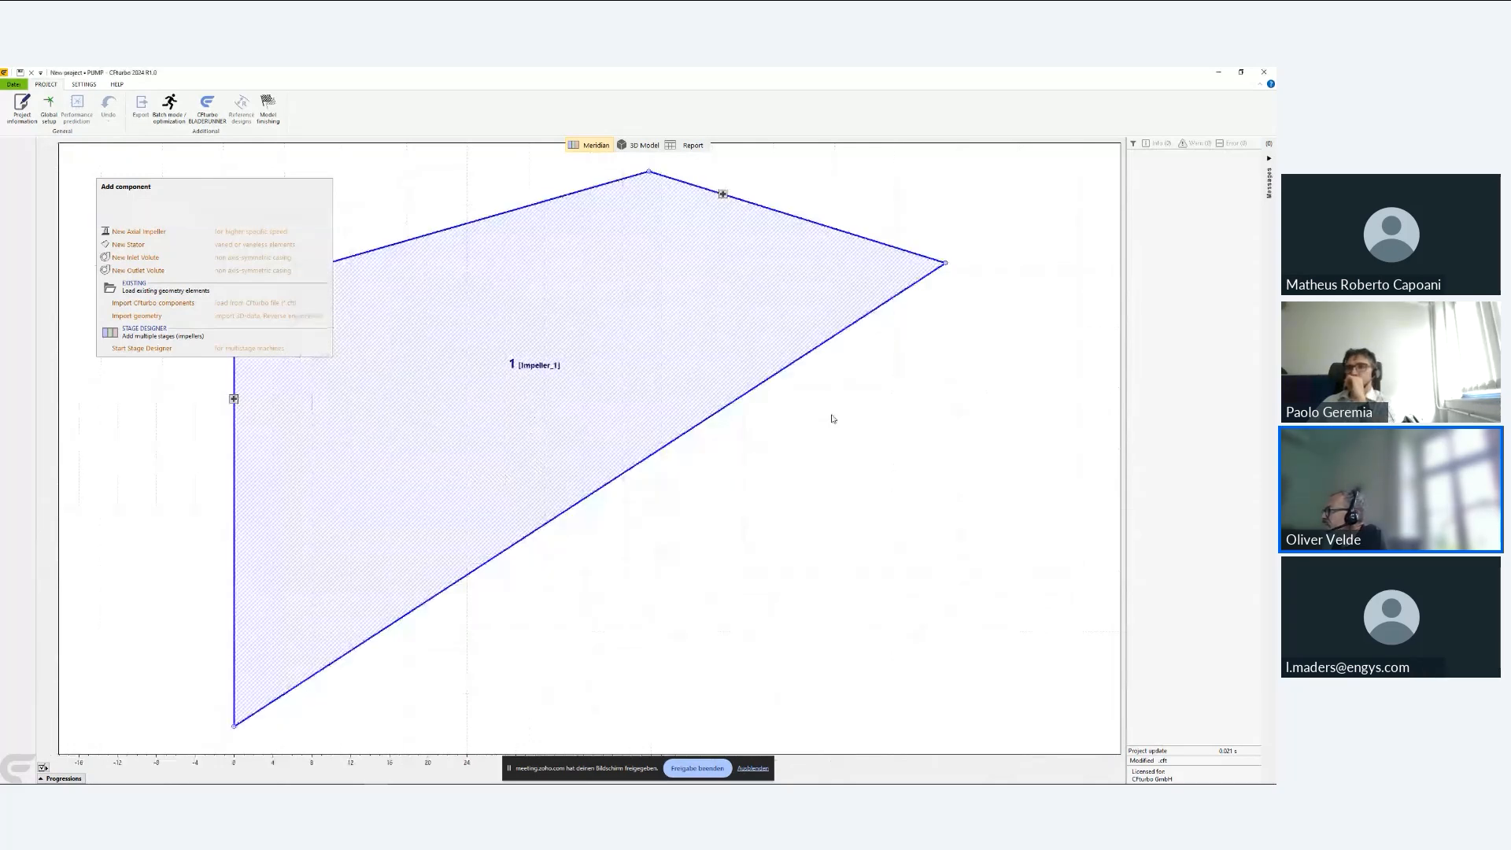
- Open the impeller's meridional contour and set the axial position of the midline's outlet point to 45 mm
left_click(538, 391)
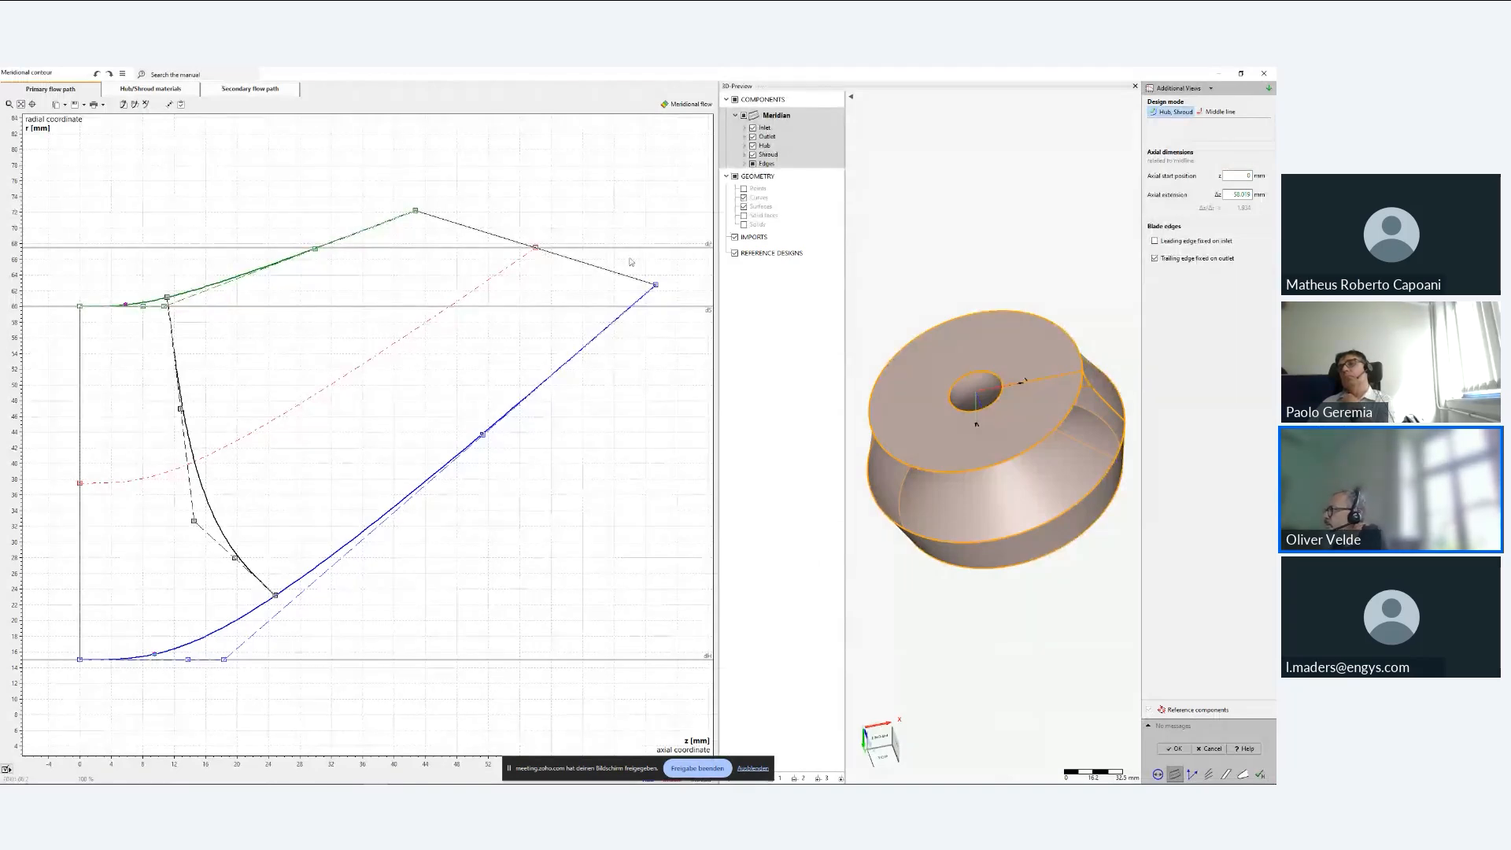
left_click_drag(532, 252, 467, 248)
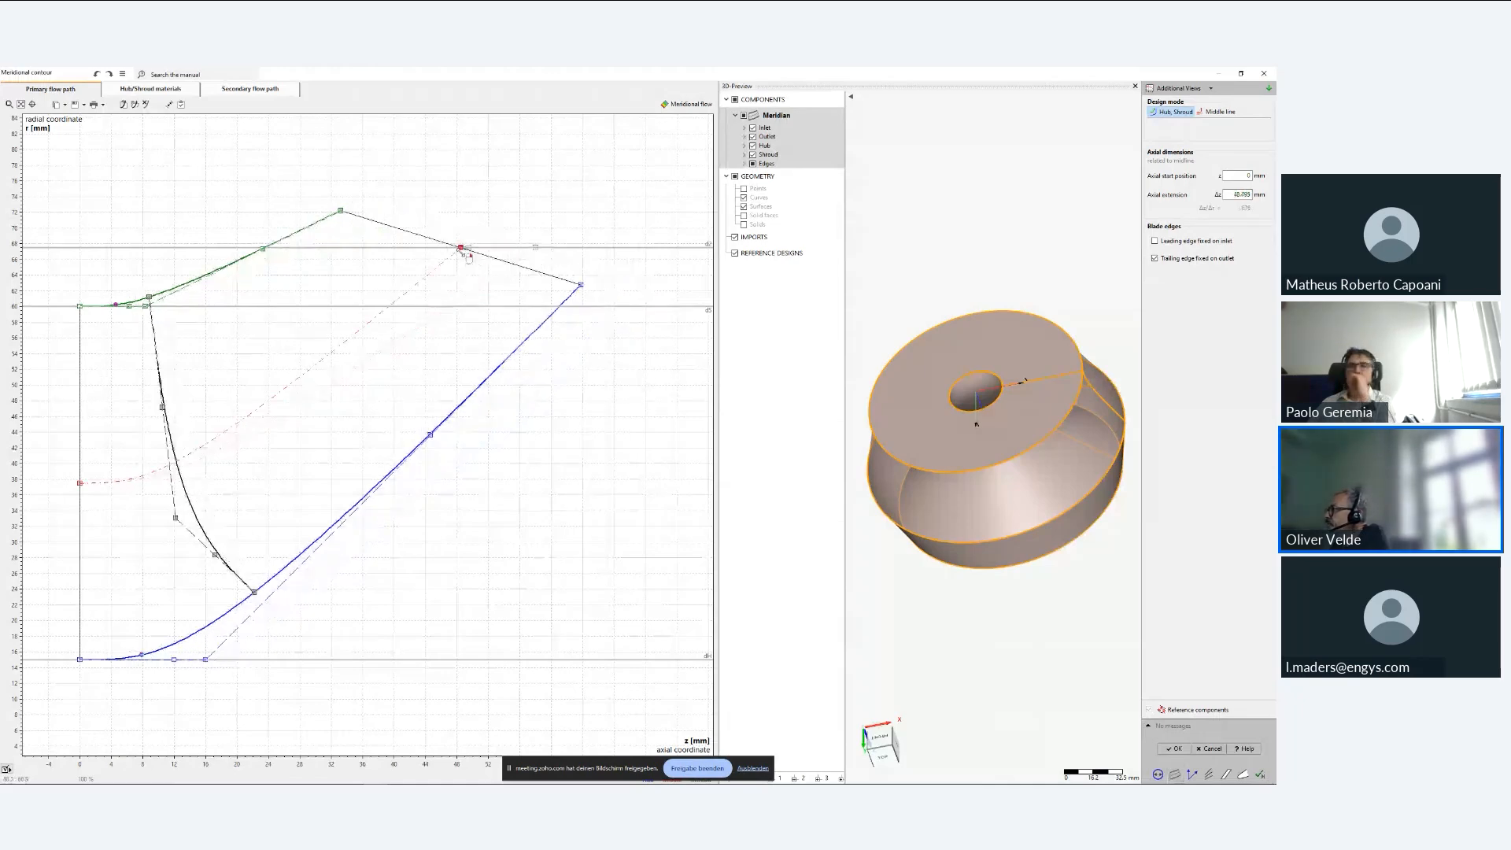
double_click(467, 250)
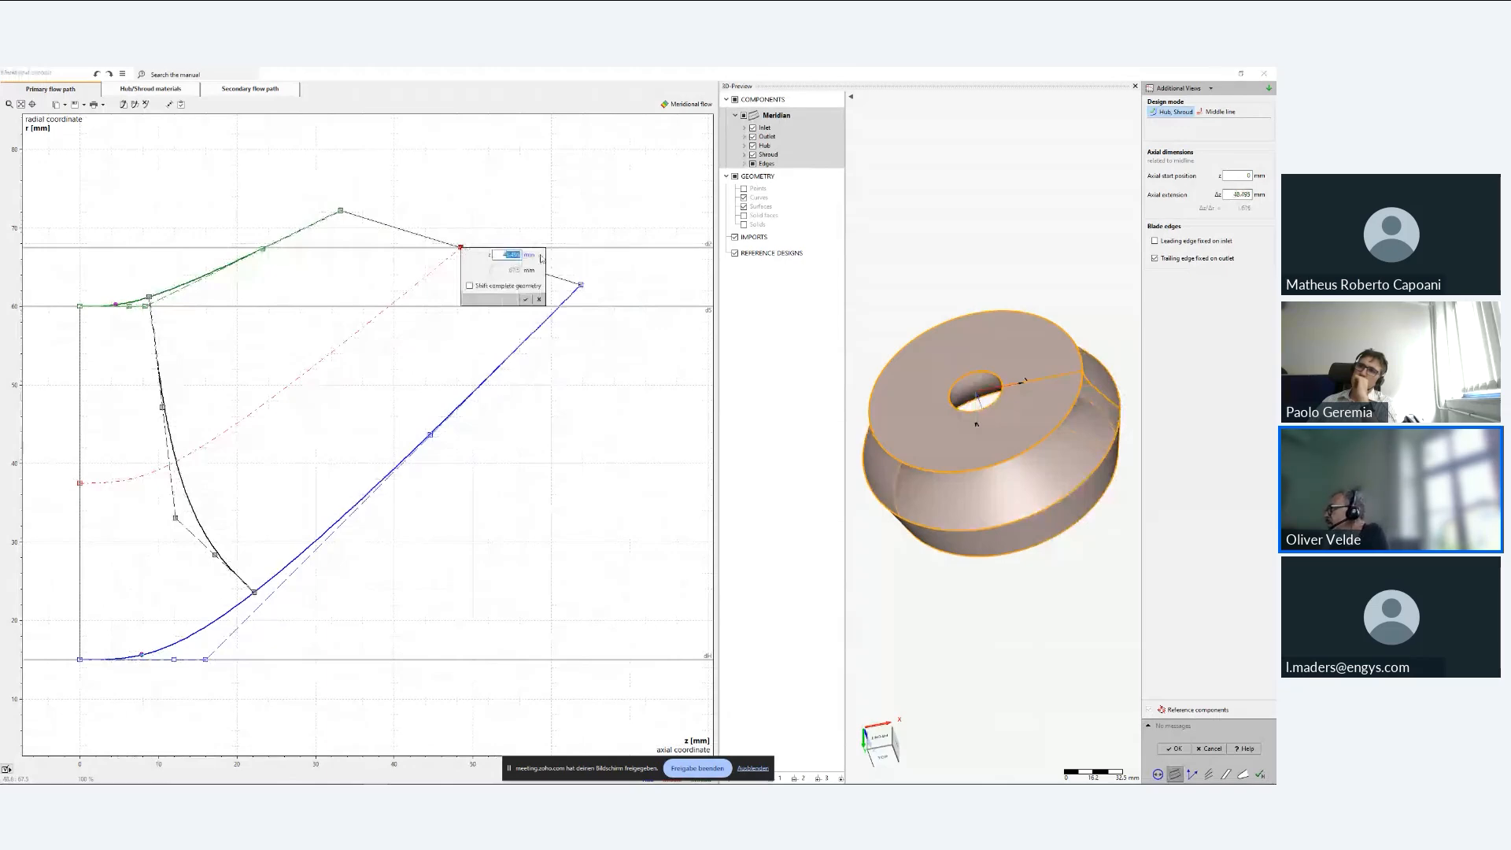
type("45")
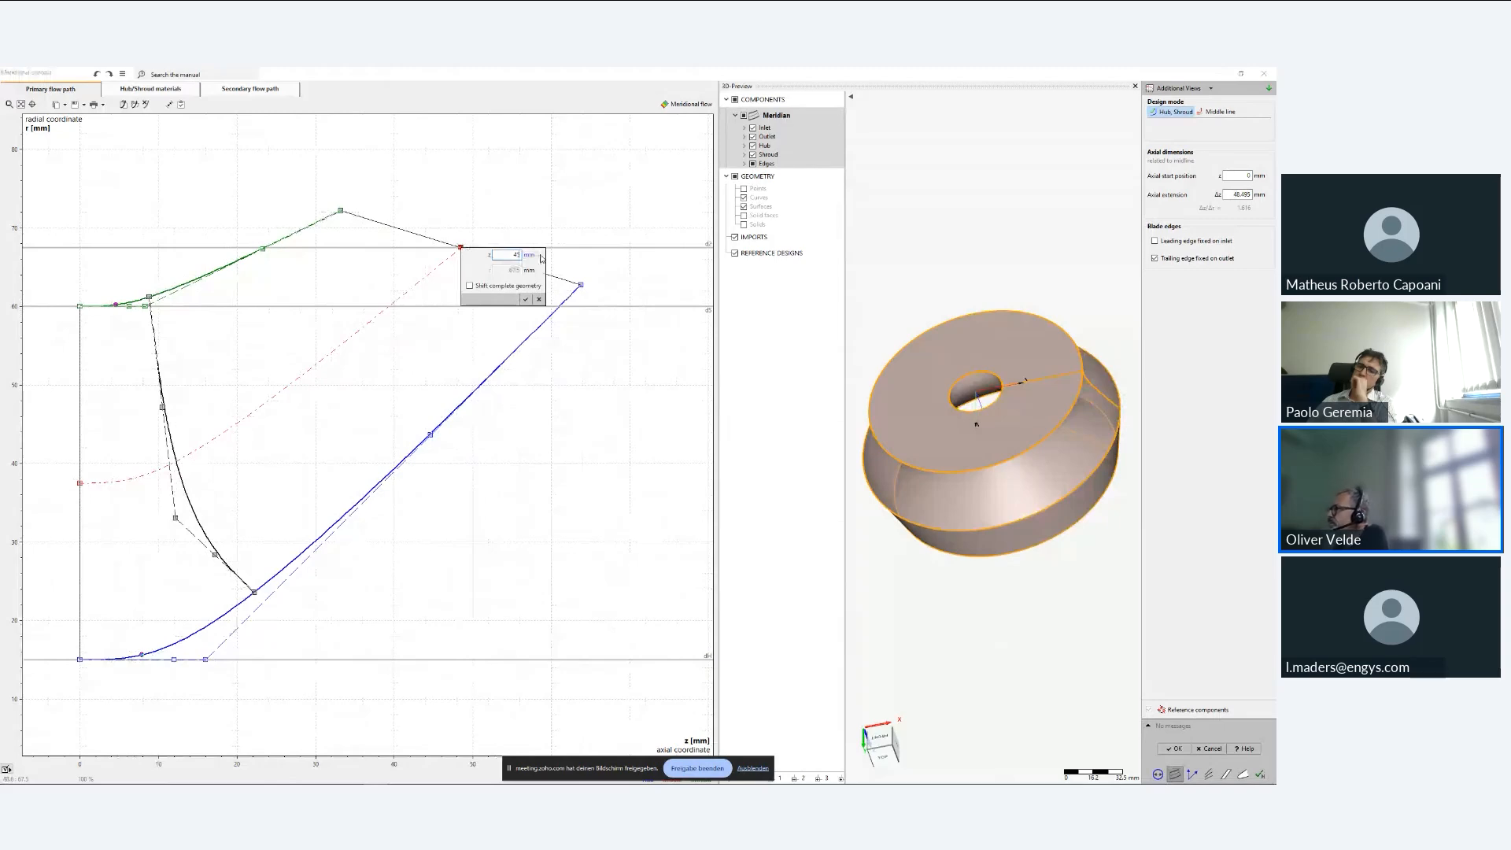
key("Return")
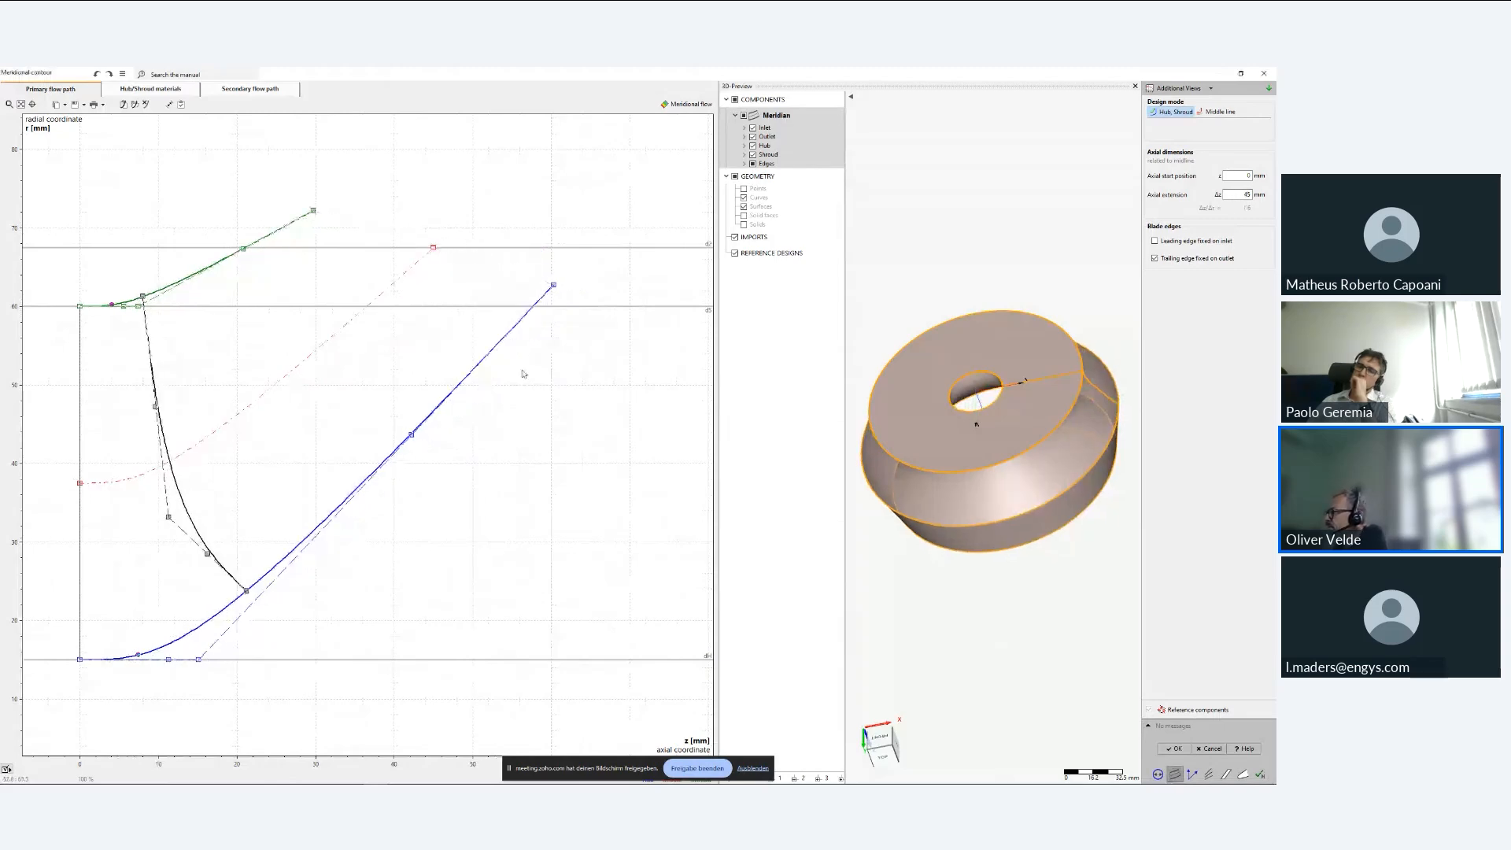
- Bulge the hub curve with its control point at about z 42, r 23 mm, reposition both leading edge ends, and check the meridional flow
left_click_drag(336, 634, 418, 601)
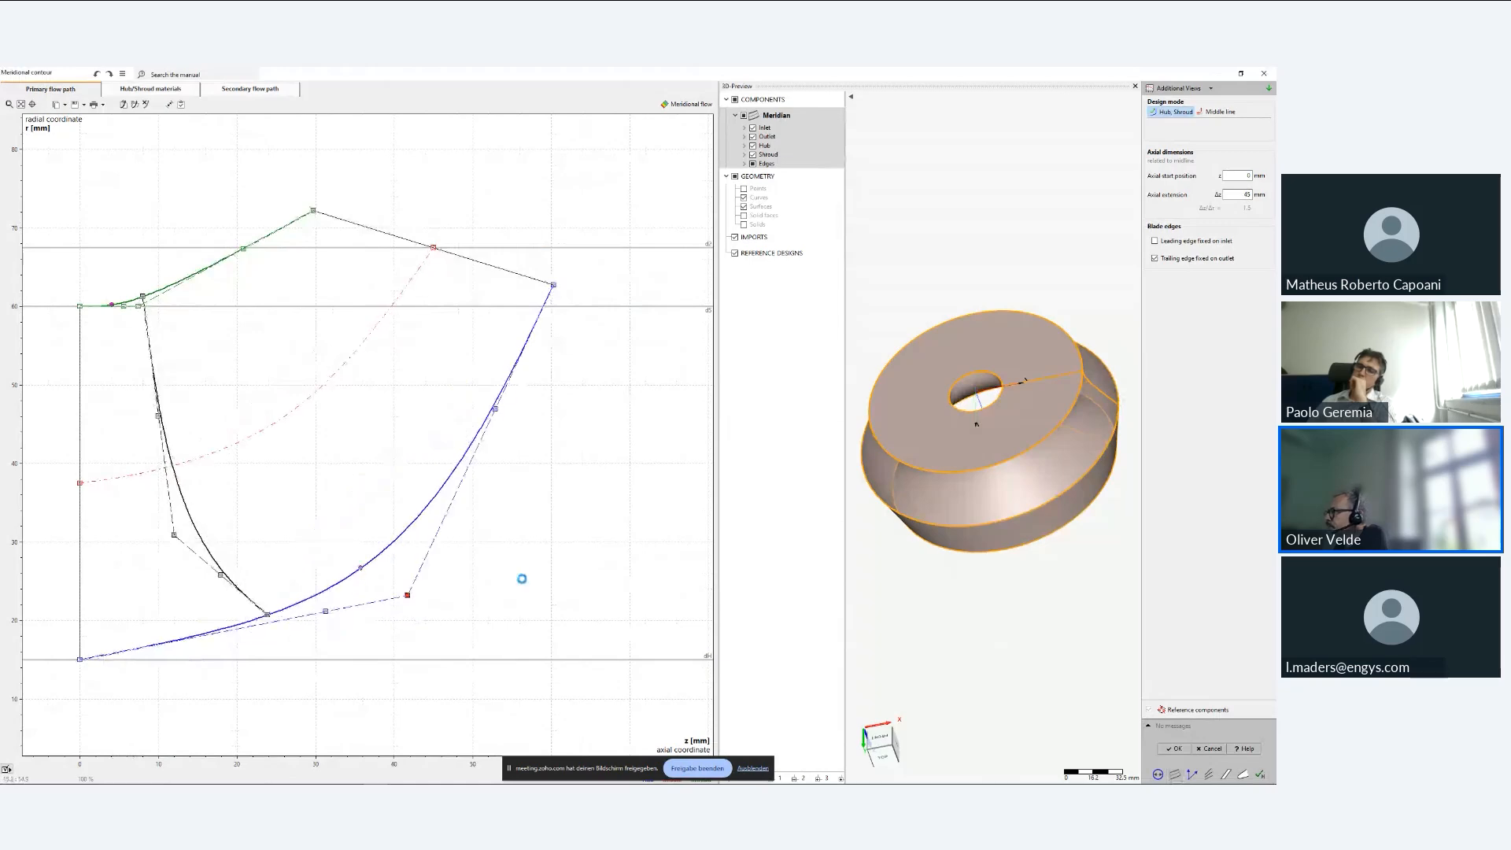
left_click_drag(268, 614, 328, 587)
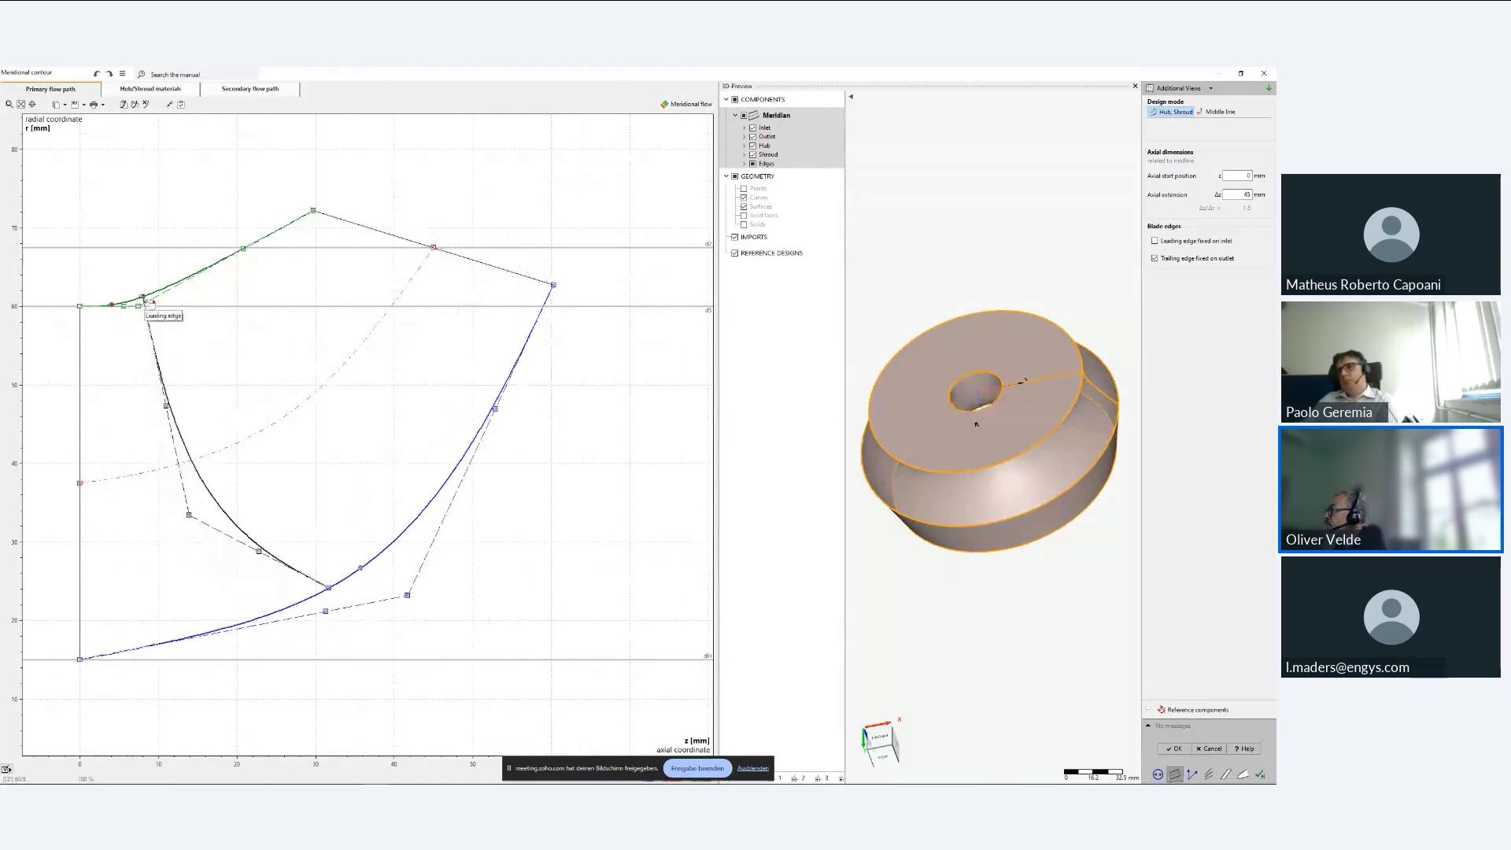
left_click_drag(143, 296, 138, 298)
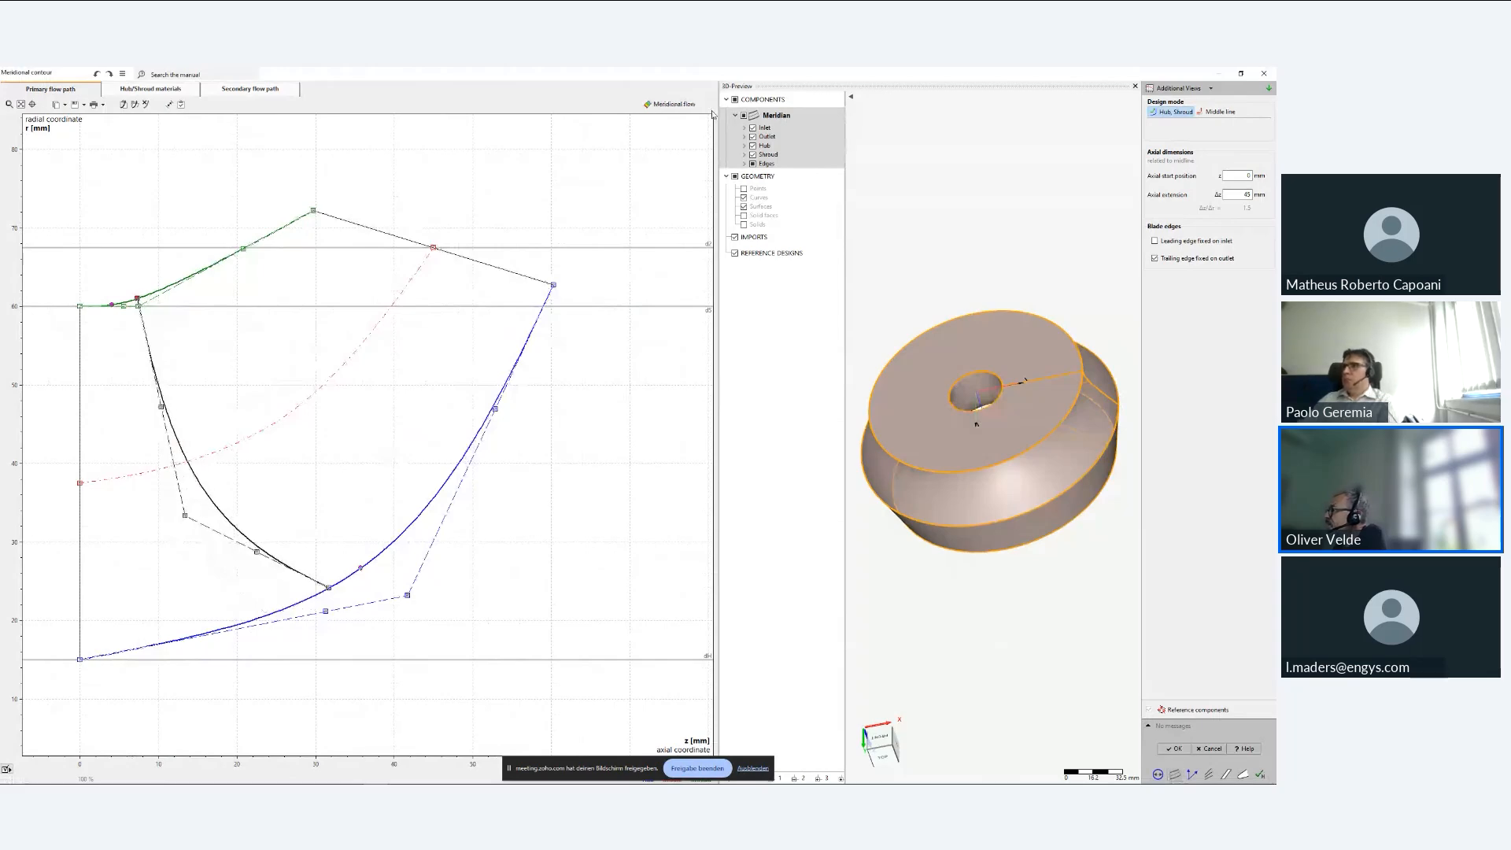
left_click(692, 104)
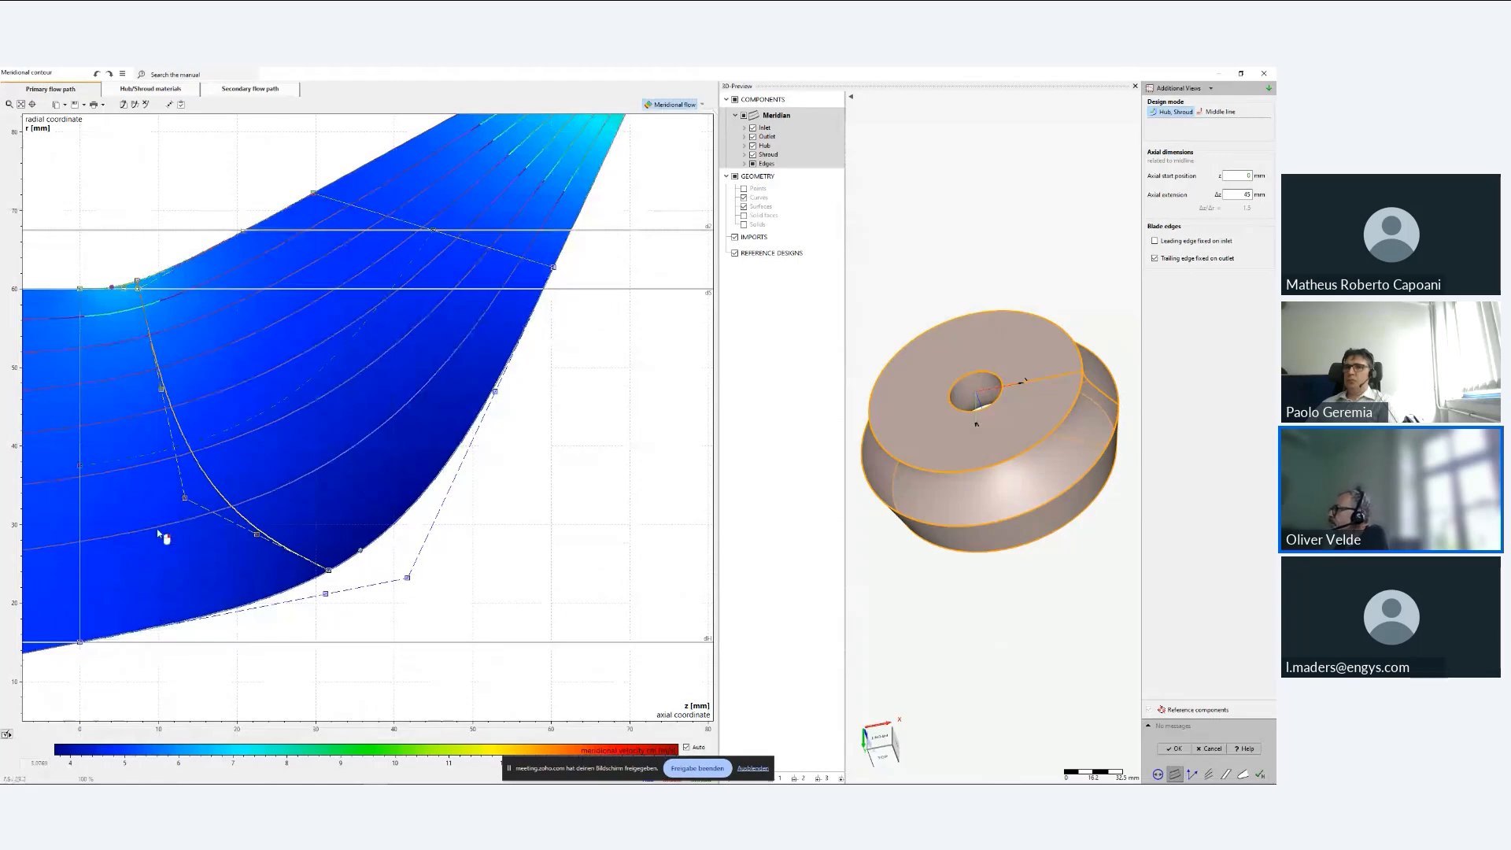
left_click(671, 104)
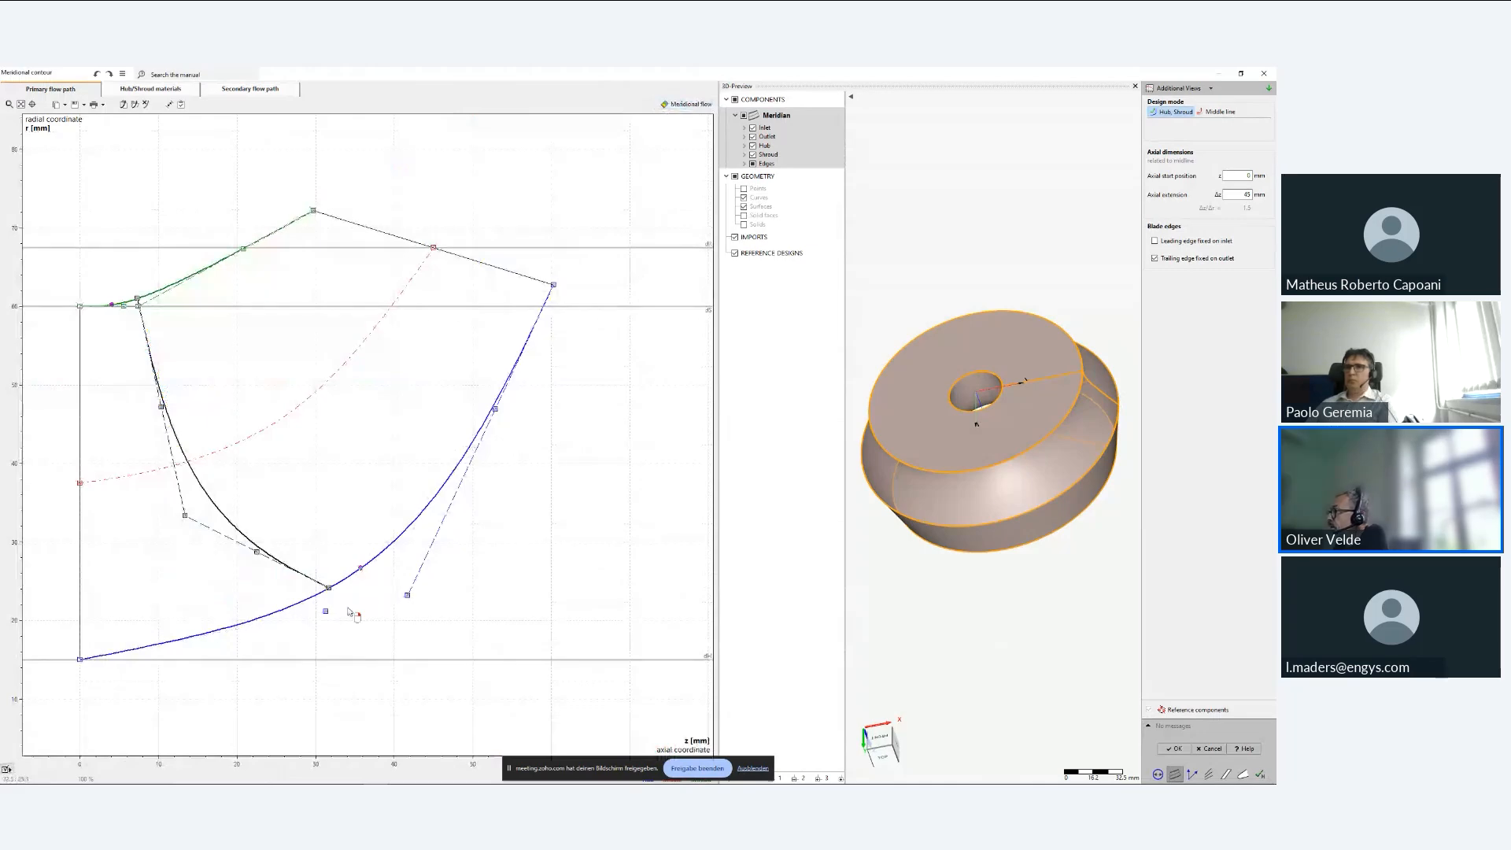
- Shift the leading edge's shroud end slightly toward the inlet, move the shroud control point to about z 18, r 61 mm, and accept the contour
left_click_drag(139, 304, 152, 311)
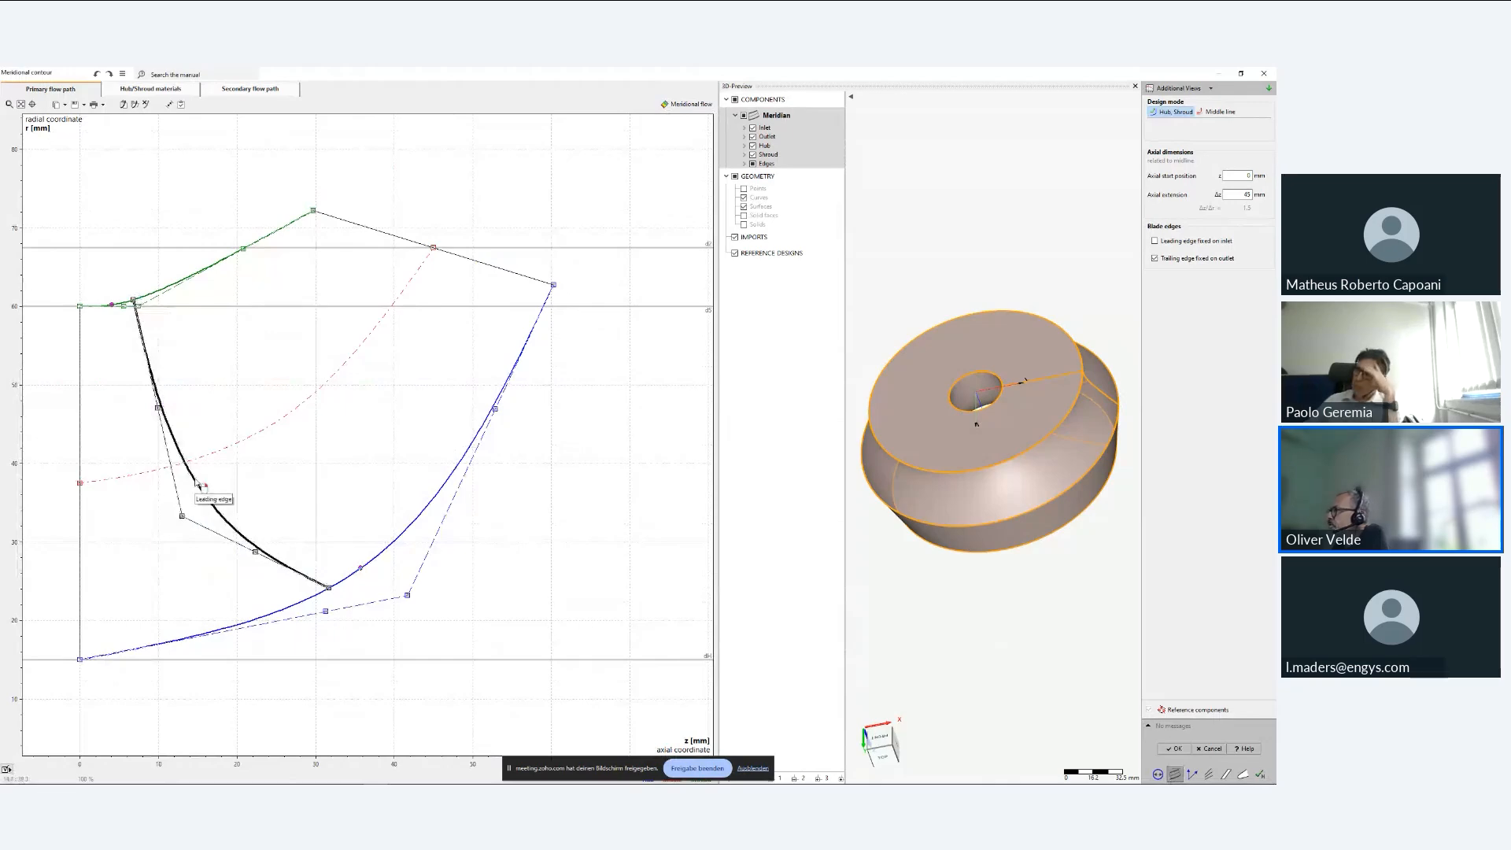
right_click(198, 484)
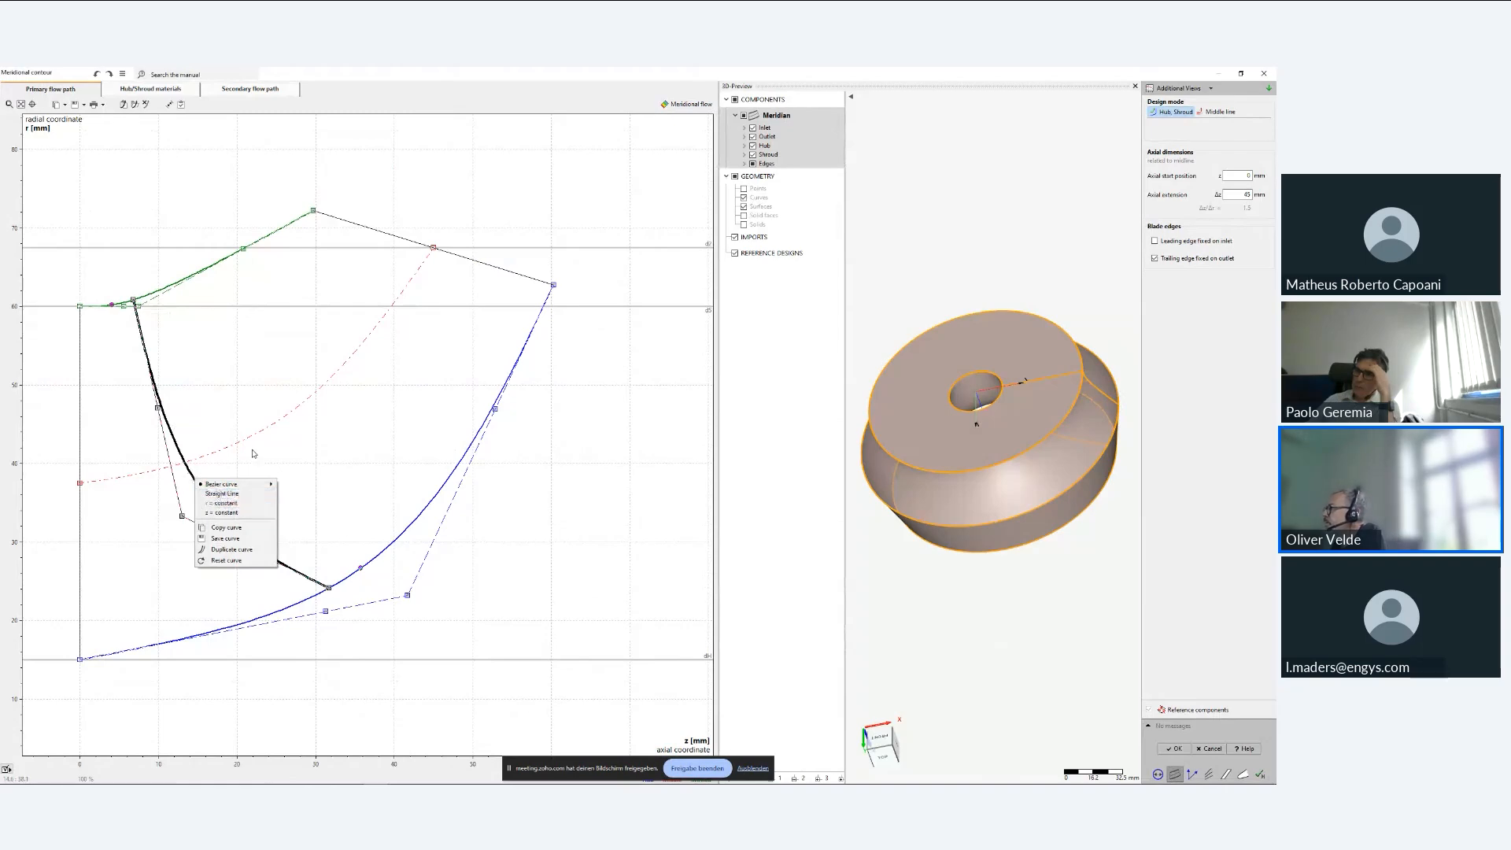
left_click(619, 476)
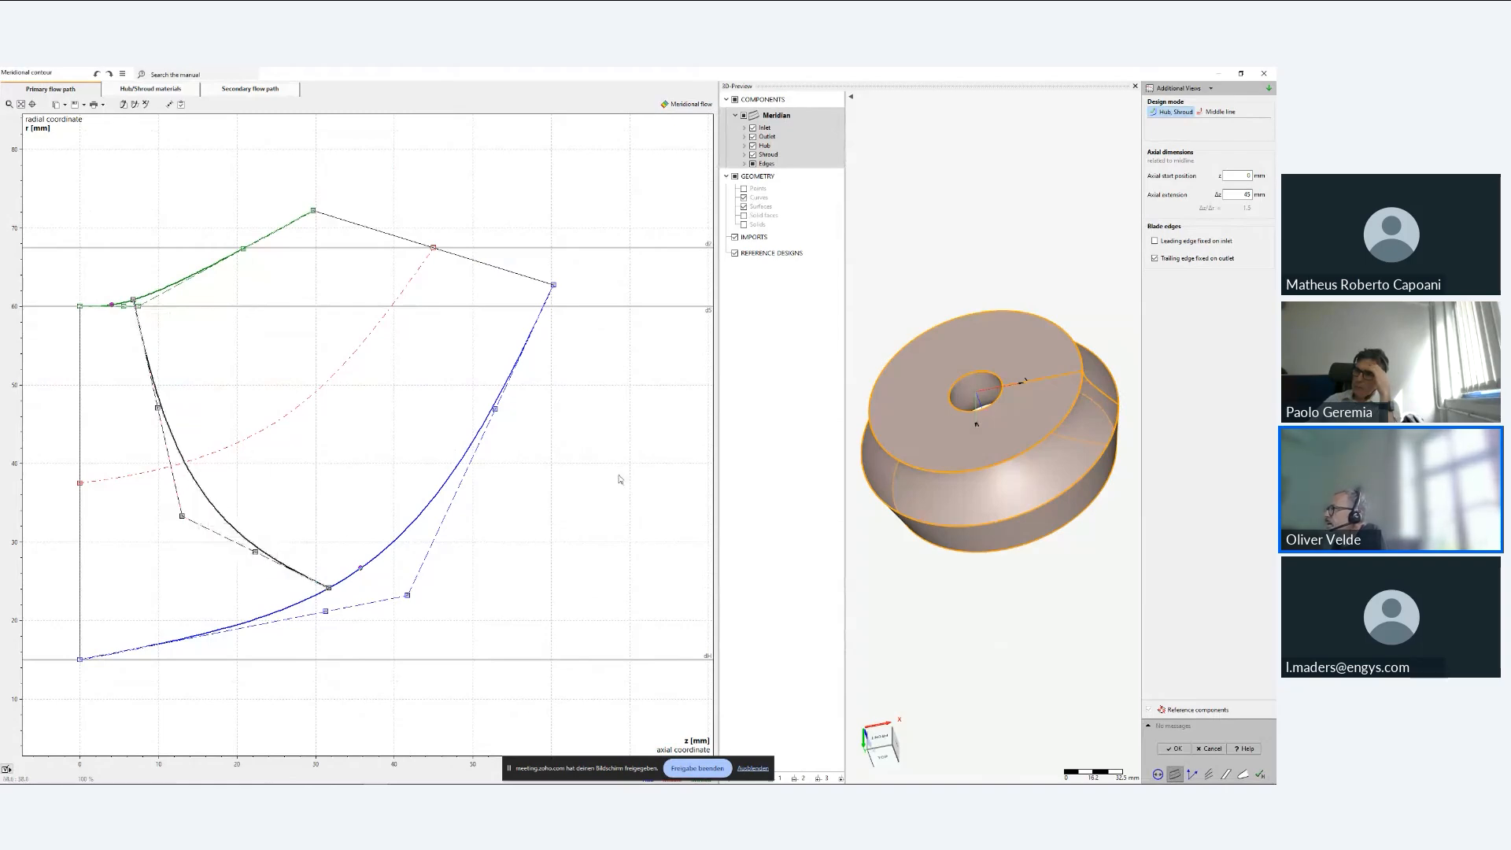
left_click_drag(138, 306, 221, 300)
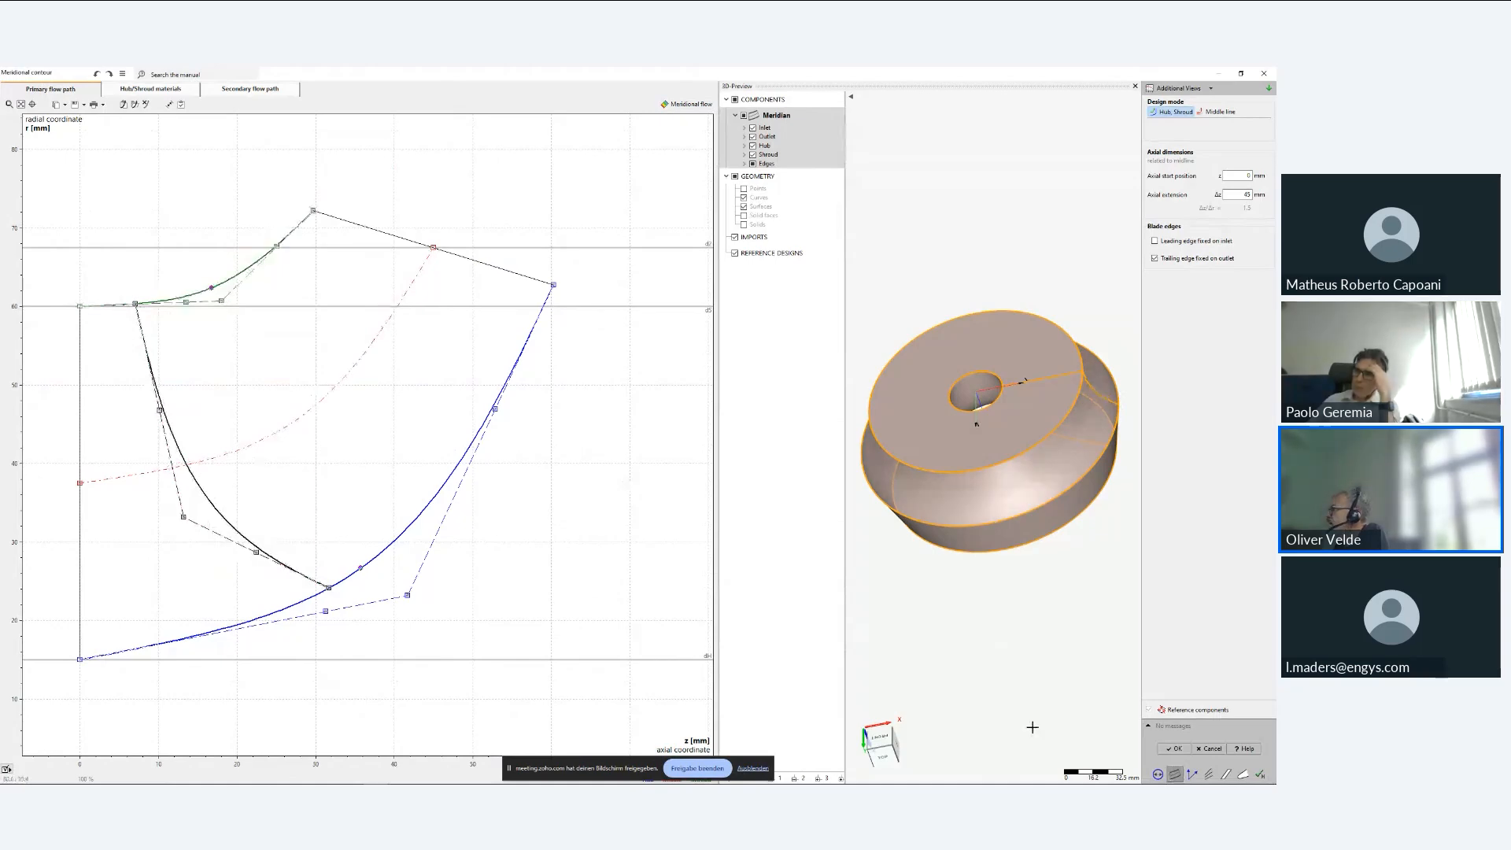
left_click(1175, 748)
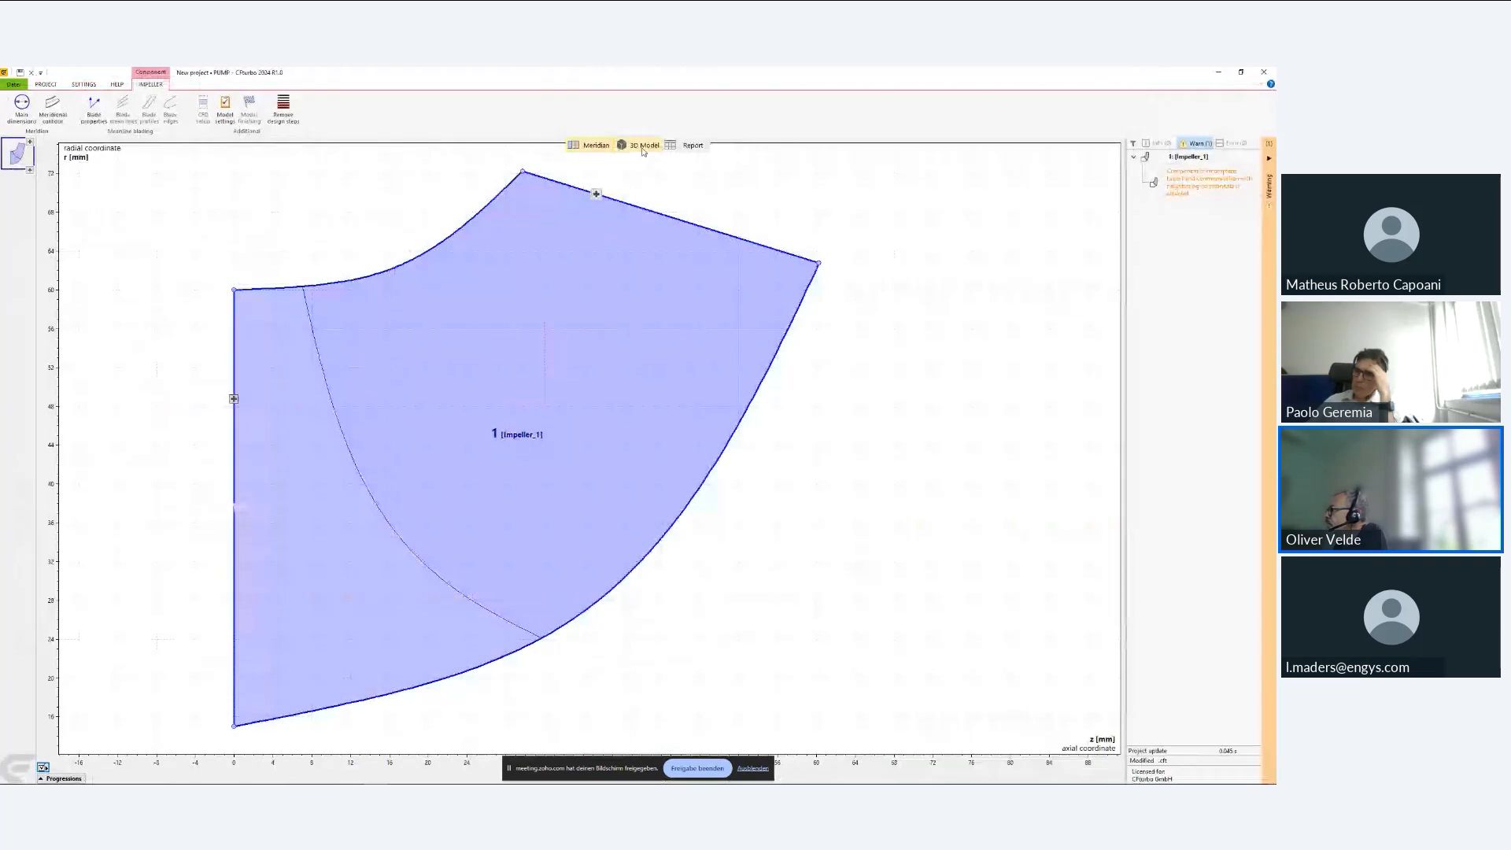
- Inspect the impeller's hub and shroud surfaces in the 3D model and return to the meridional view
left_click(642, 146)
left_click_drag(713, 259, 843, 300)
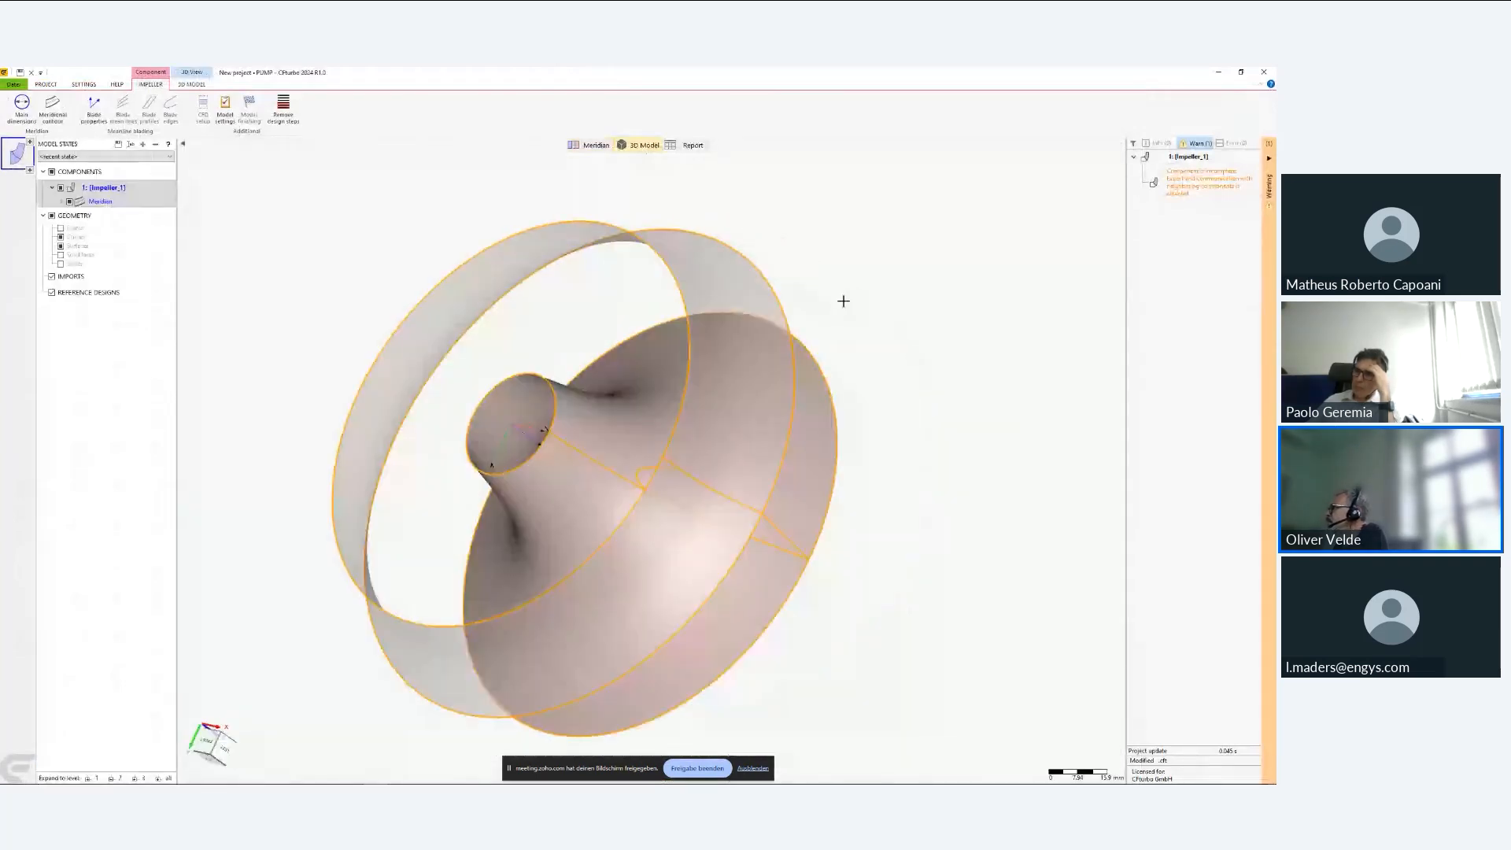
left_click(596, 145)
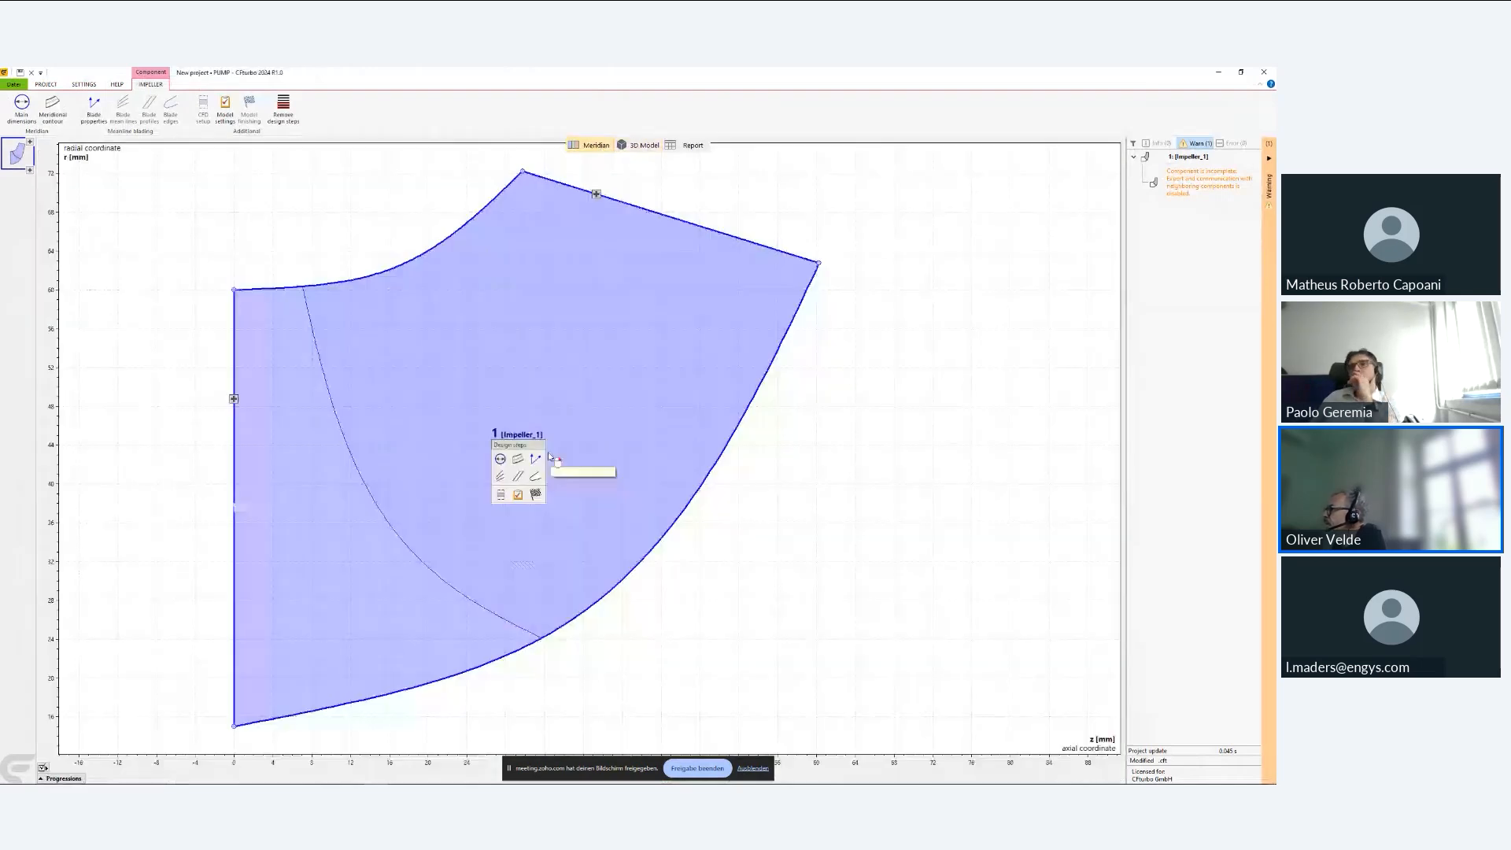
- Open the blade properties, review the blade setup and spans, and turn off the automatic βB2 calculation for the blade angles
left_click(538, 462)
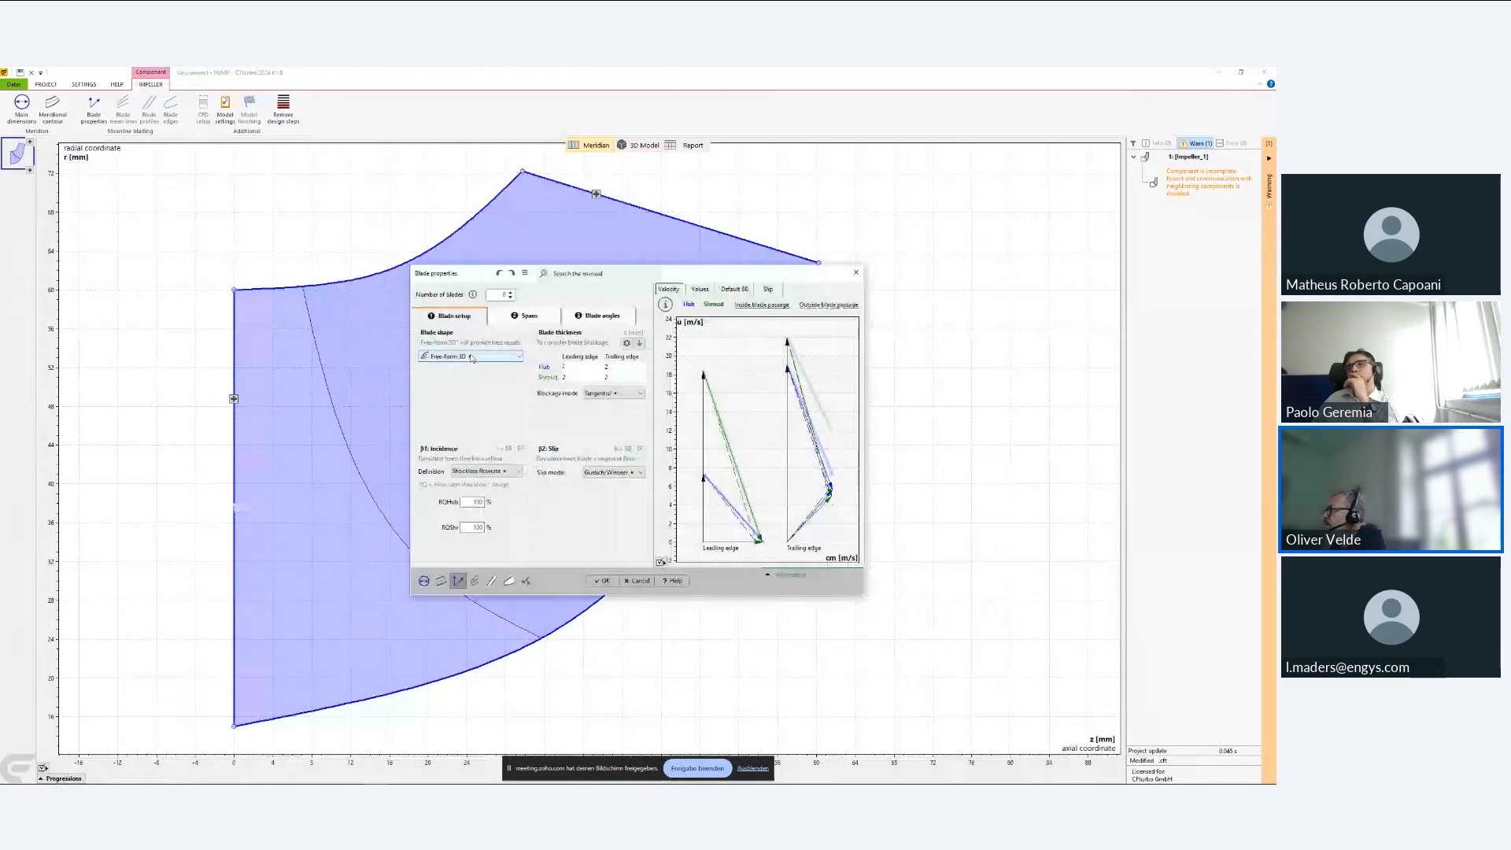
left_click(523, 318)
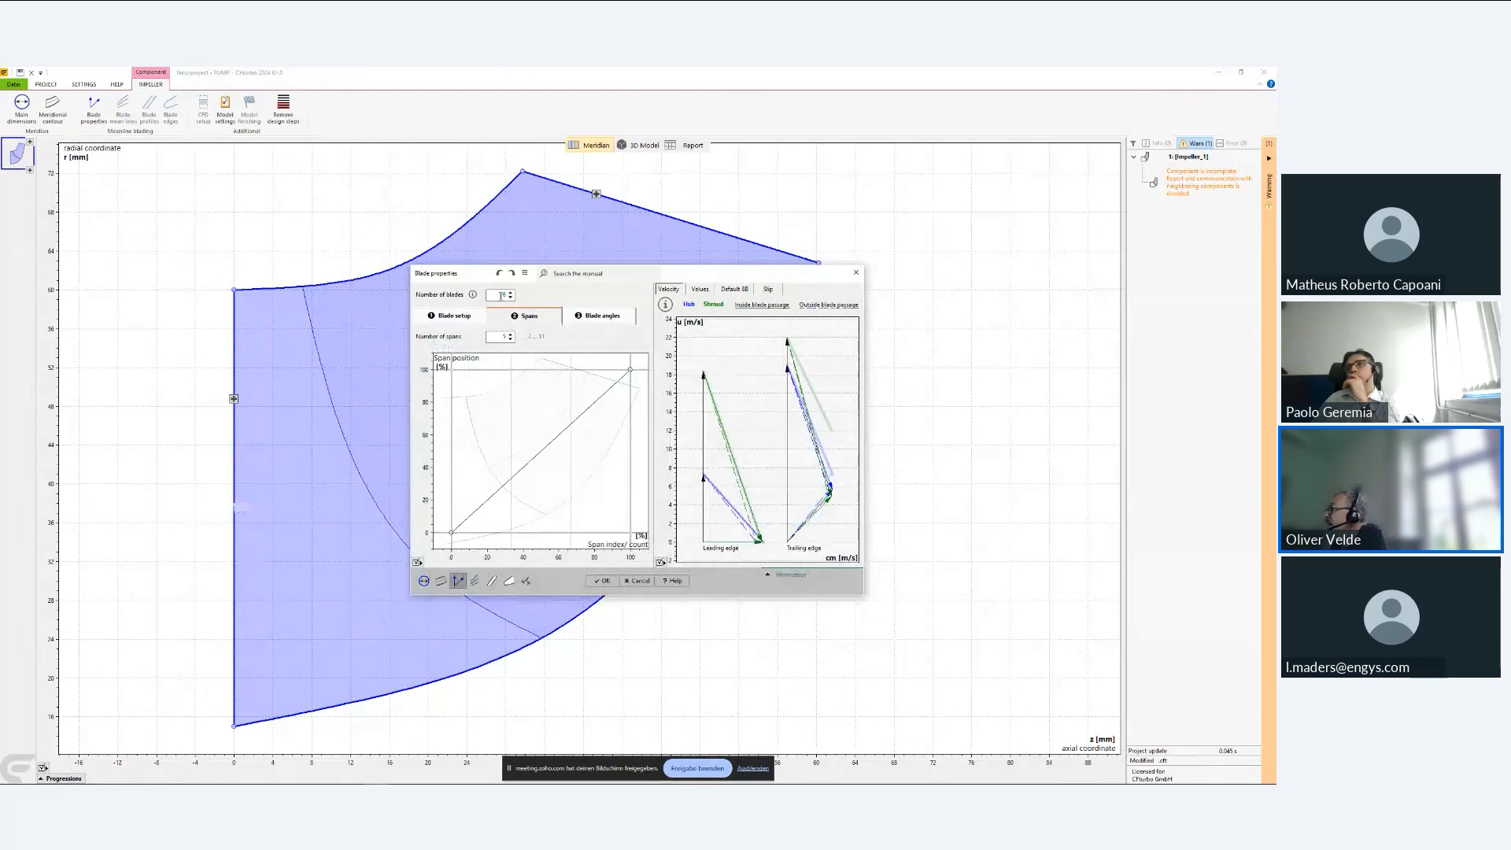
left_click(582, 318)
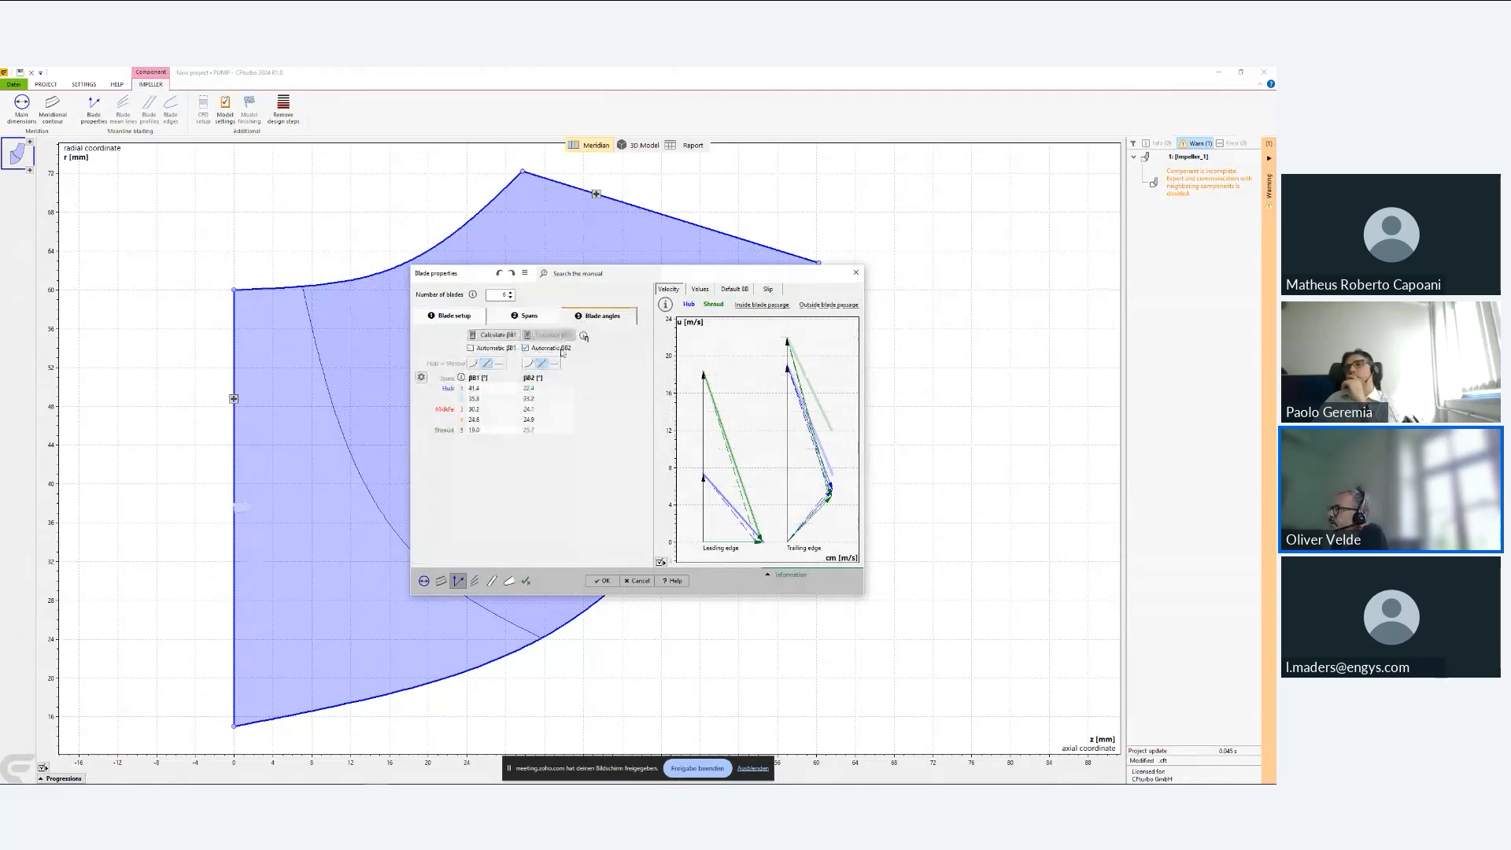
left_click(561, 348)
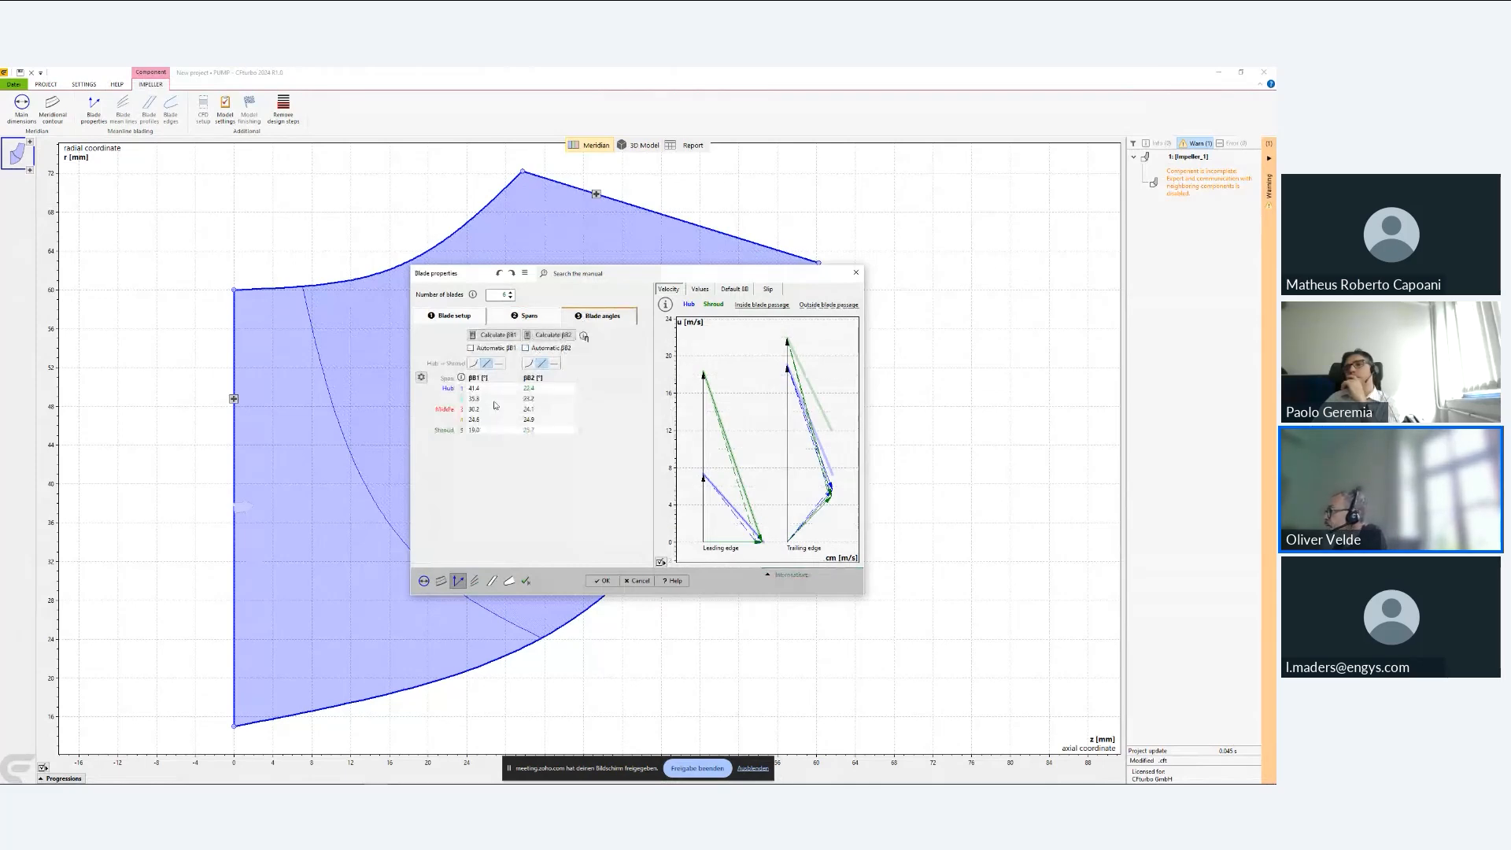
left_click(469, 319)
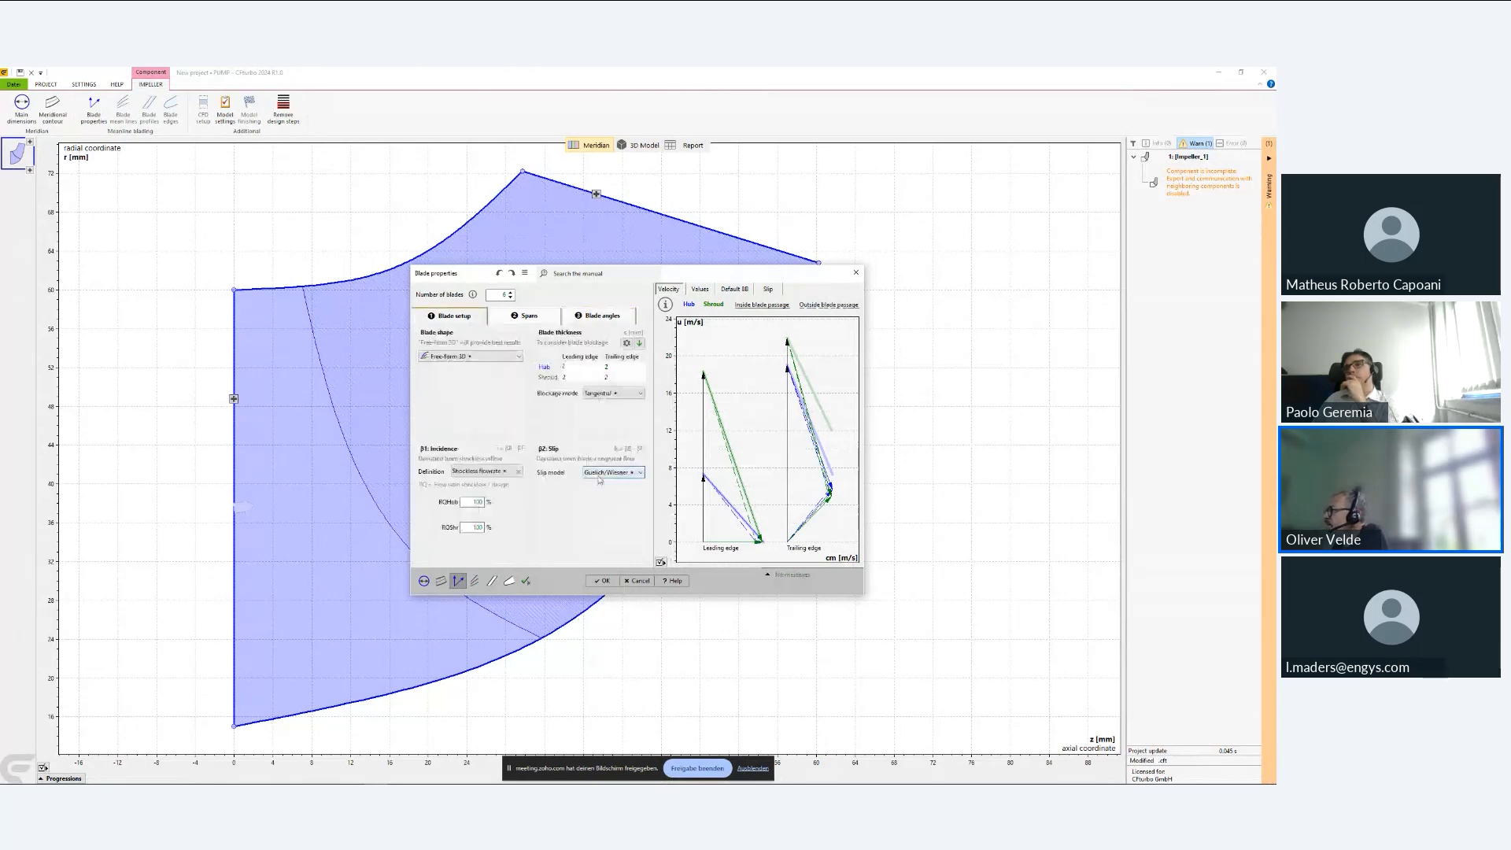
left_click(598, 318)
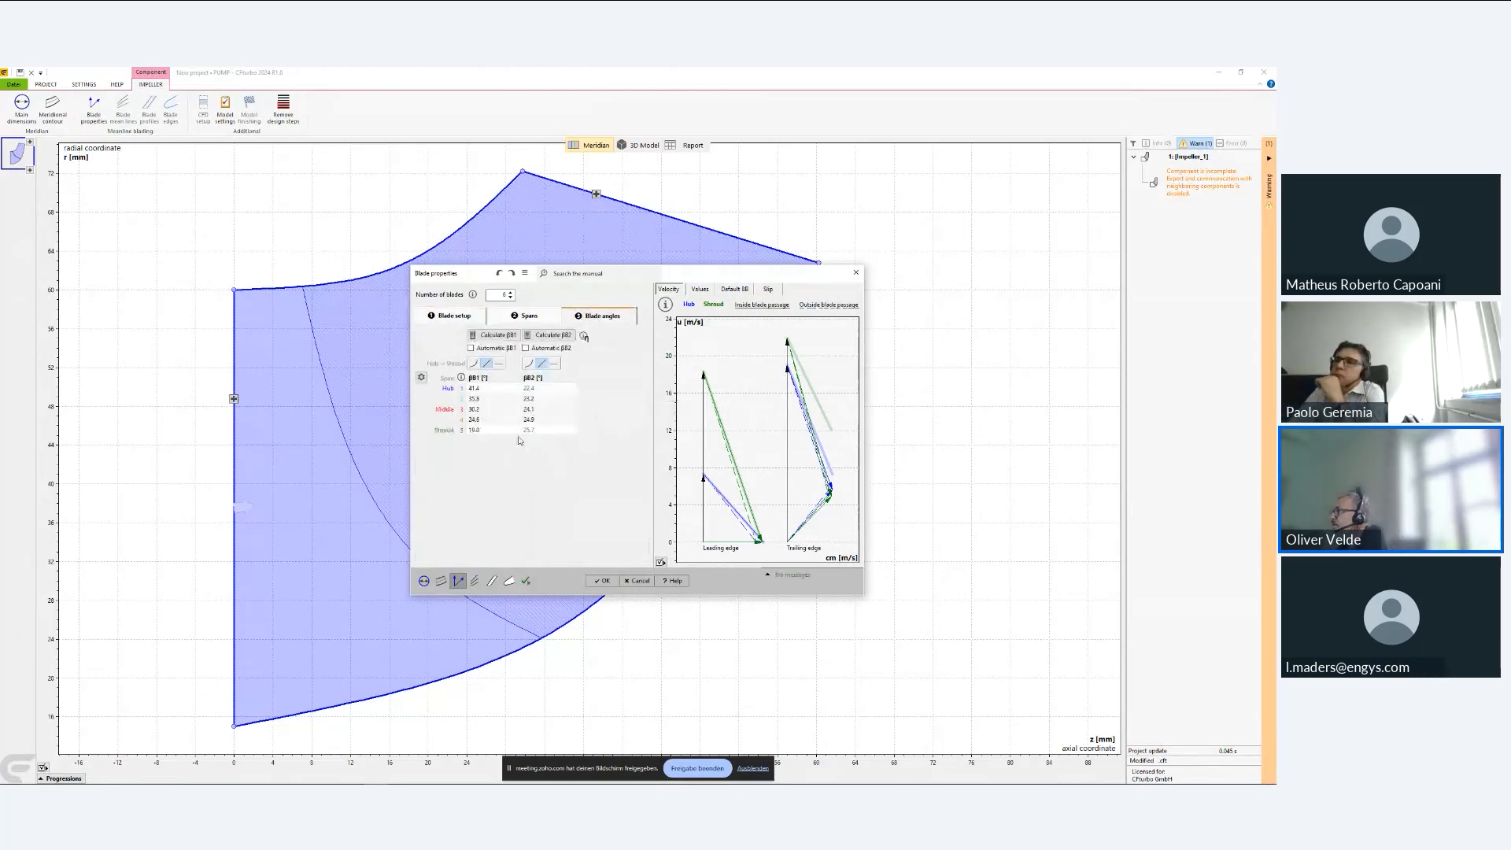
- Open the blade mean lines, shift the hub line's trailing edge point toward a larger wrap, and set the hub wrap angle to 100°
left_click(475, 581)
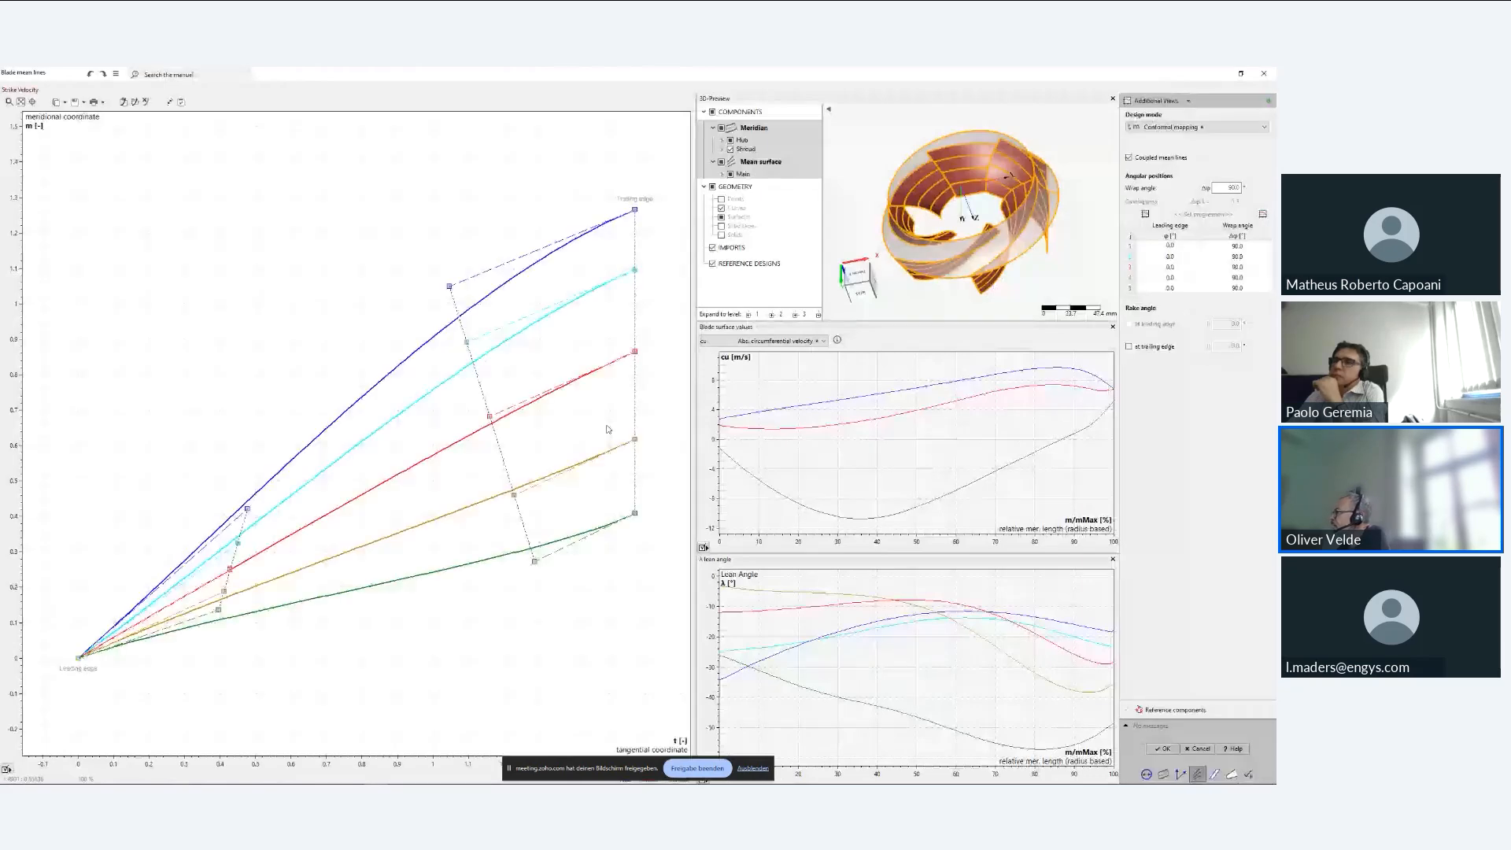
mouse_move(1015, 227)
left_mouse_down()
mouse_move(1059, 237)
mouse_move(956, 273)
mouse_move(982, 239)
mouse_move(1040, 250)
left_mouse_up()
scroll(989, 244, "up", 3)
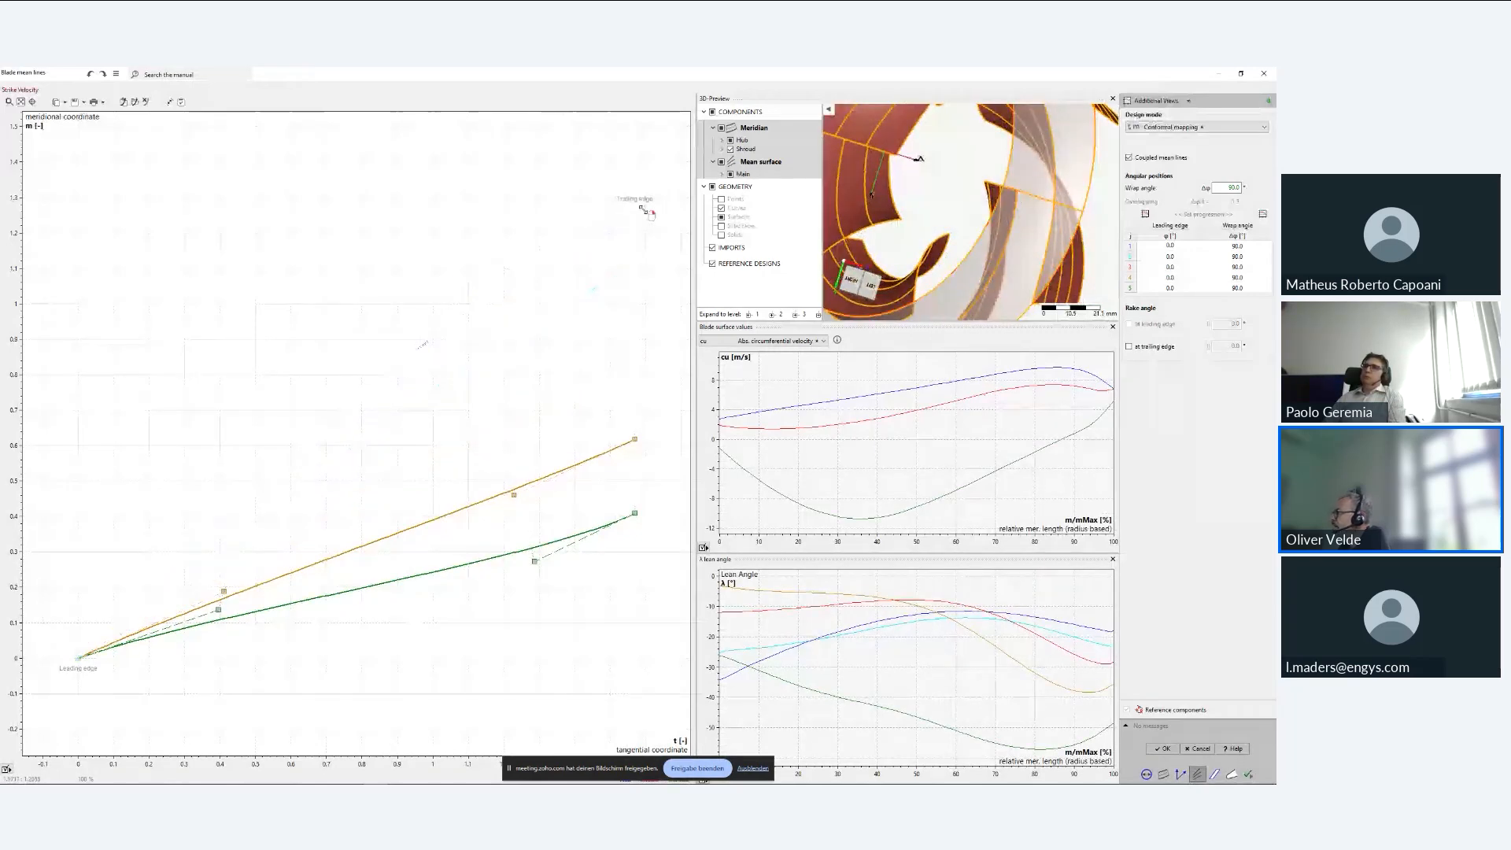
left_click_drag(651, 214, 689, 209)
left_click_drag(549, 185, 510, 215)
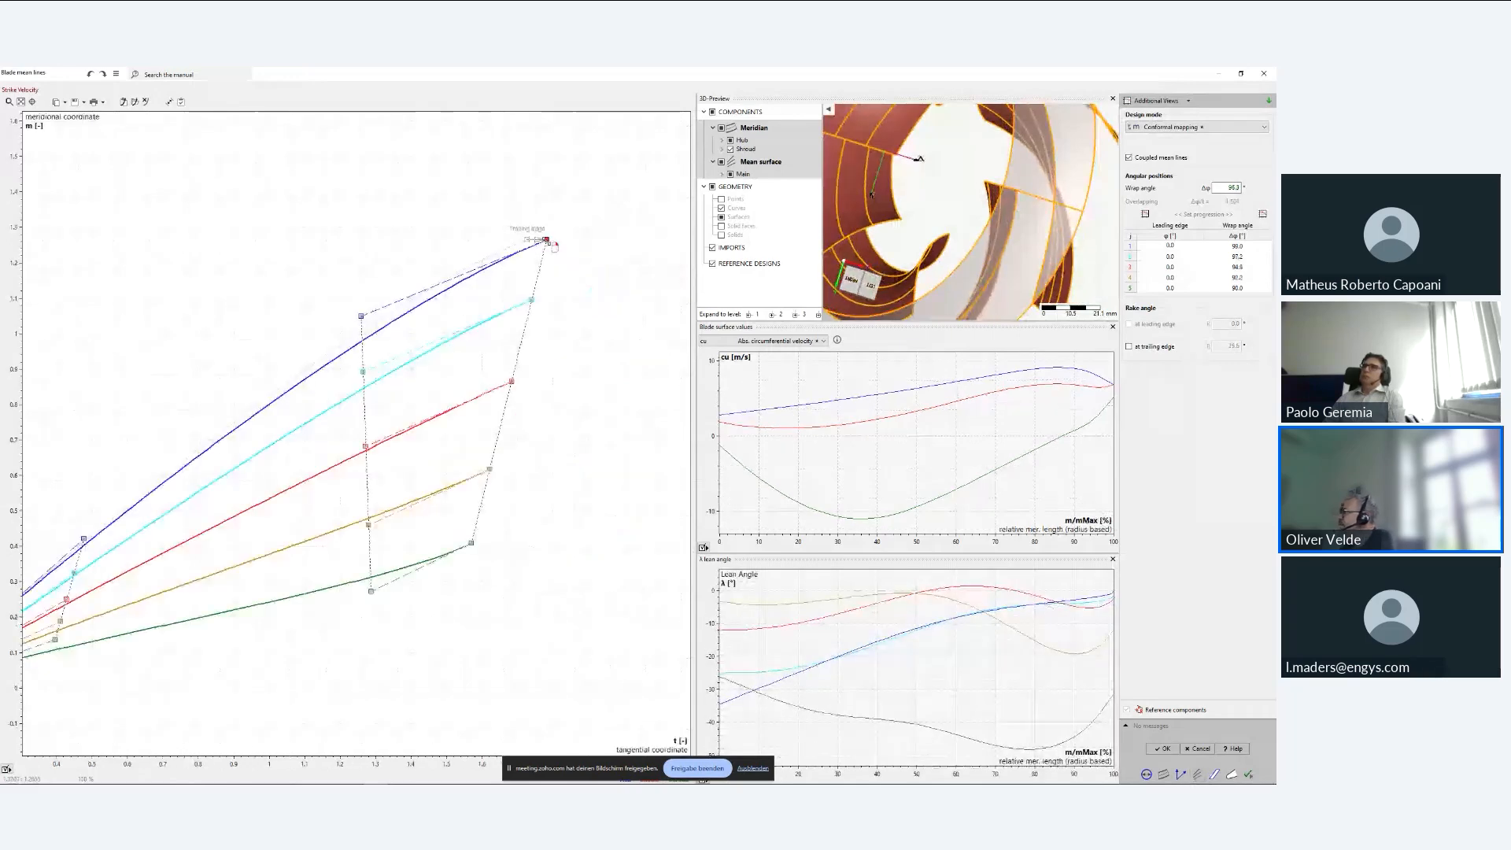
double_click(1247, 246)
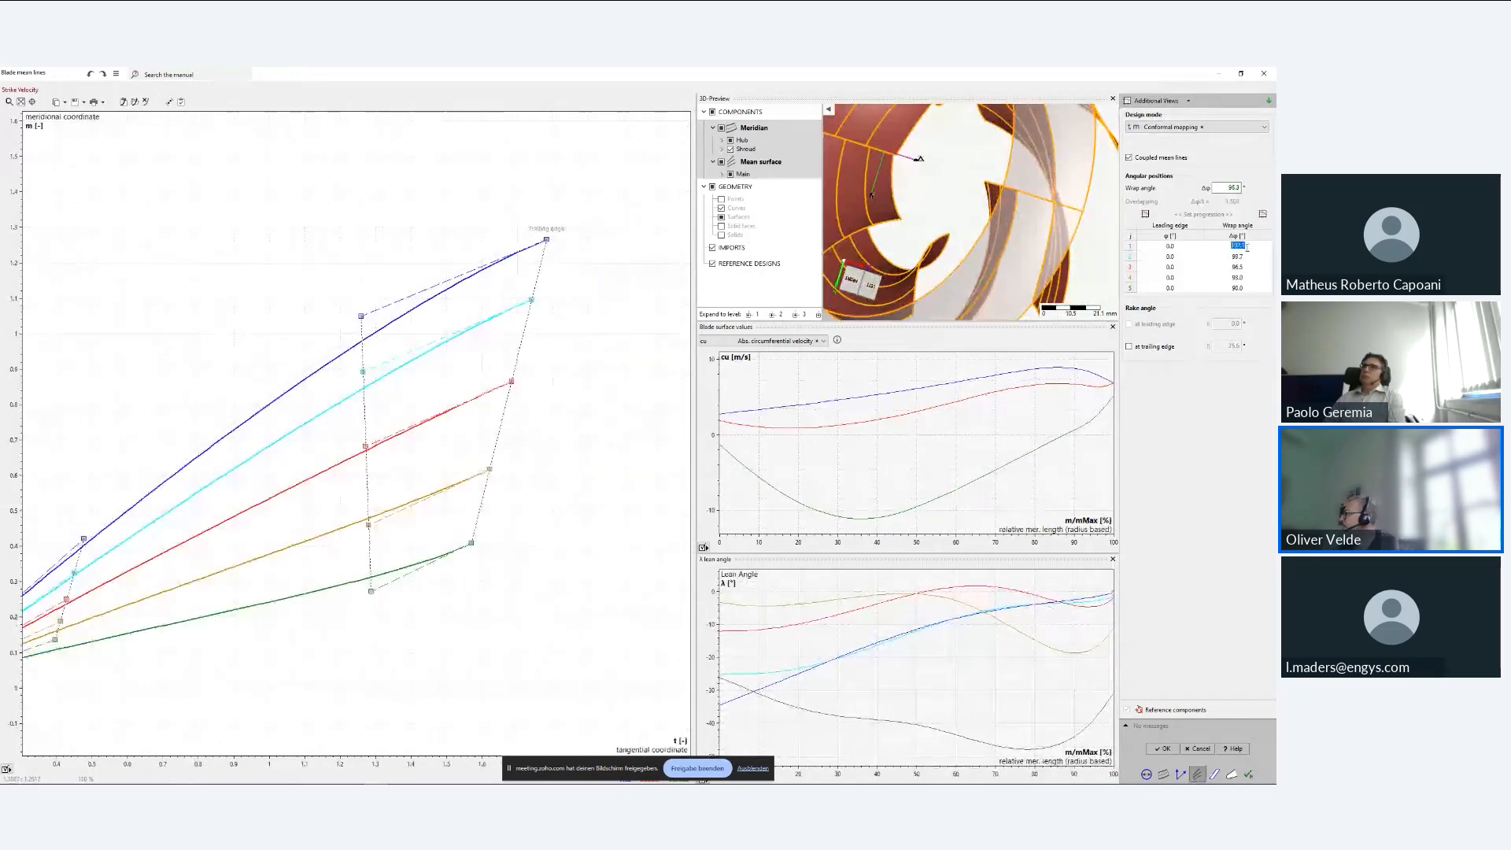
type("100")
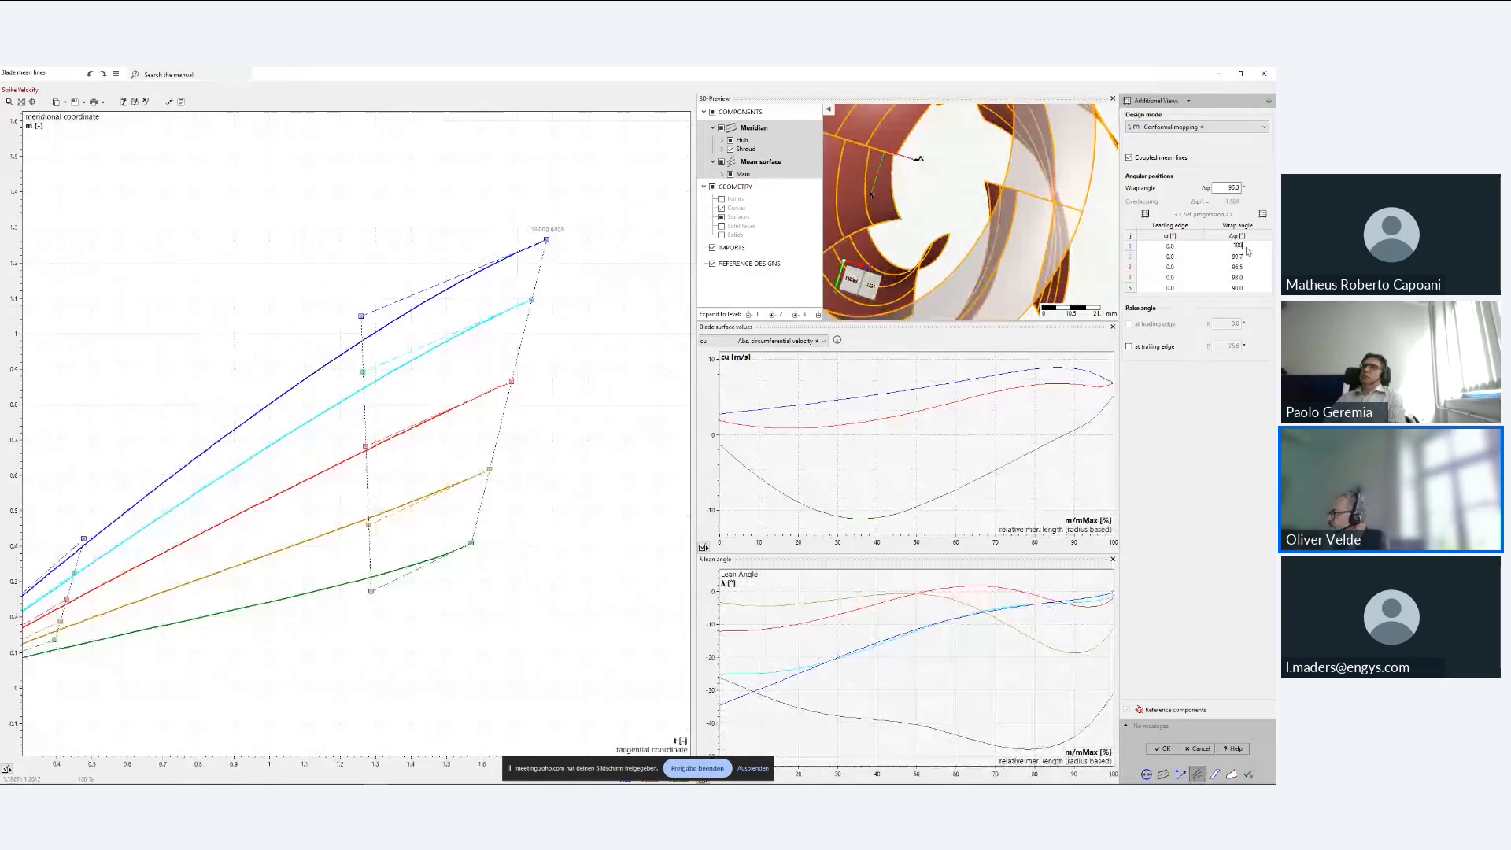
key("Return")
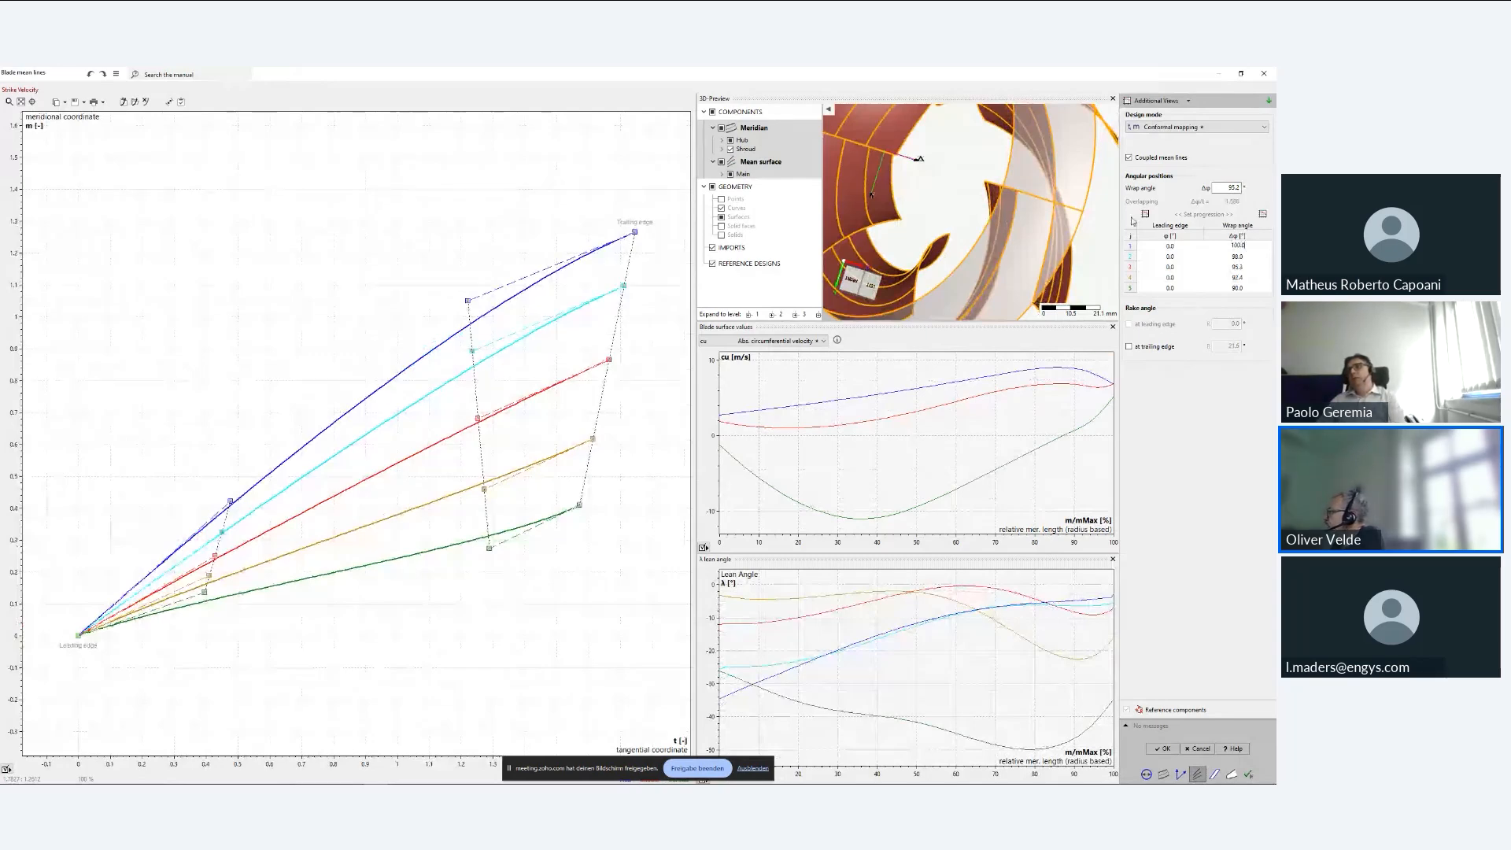
- Plot the relative velocity on the blade surfaces, raise the shroud mean line's control point near the trailing edge slightly, and accept the mean lines
left_click(1188, 101)
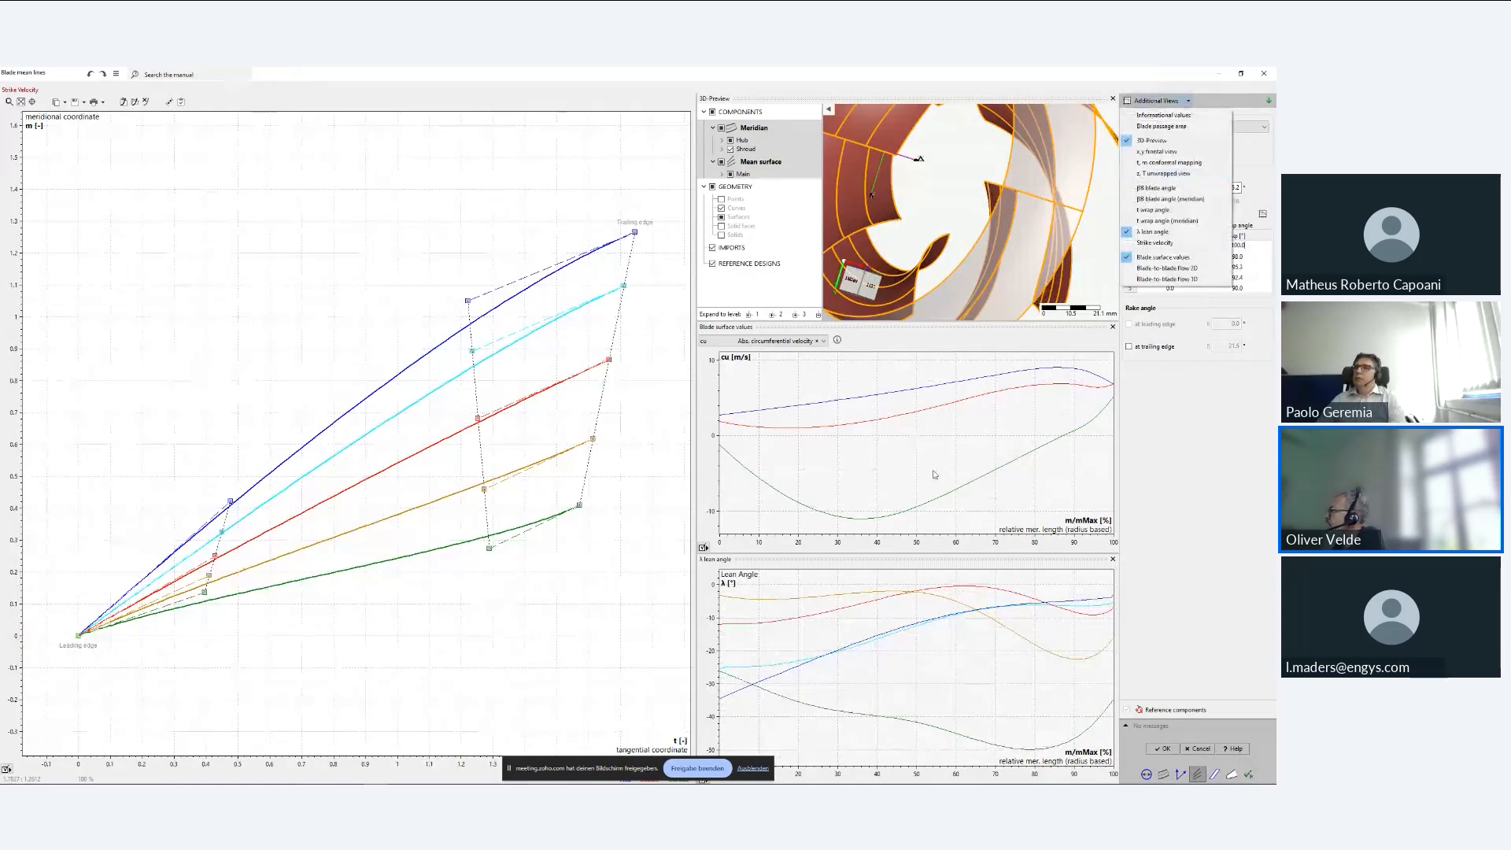
left_click(825, 341)
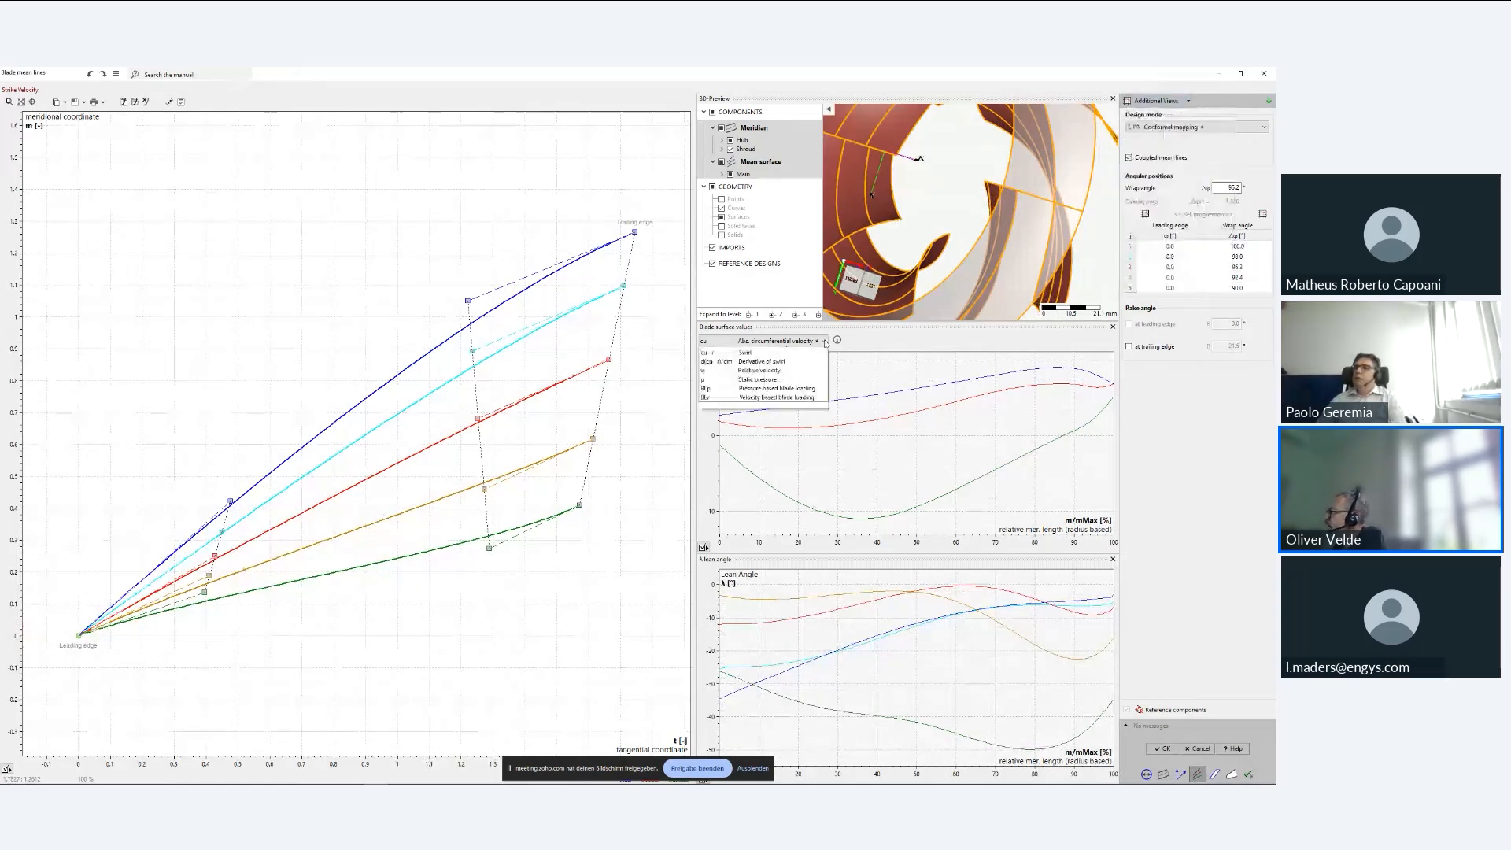
left_click(819, 370)
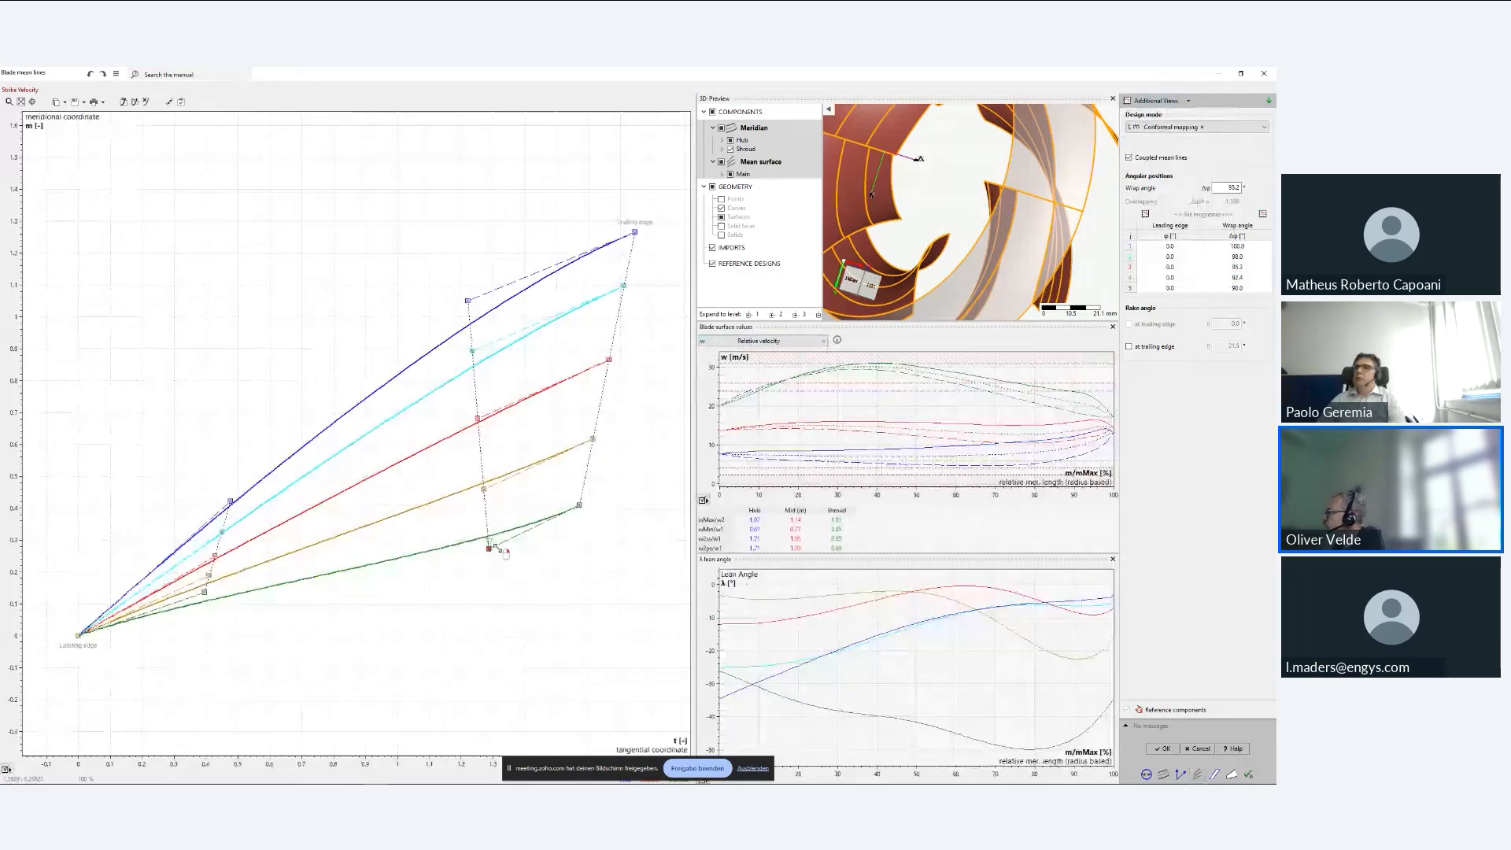
left_click_drag(492, 548, 503, 542)
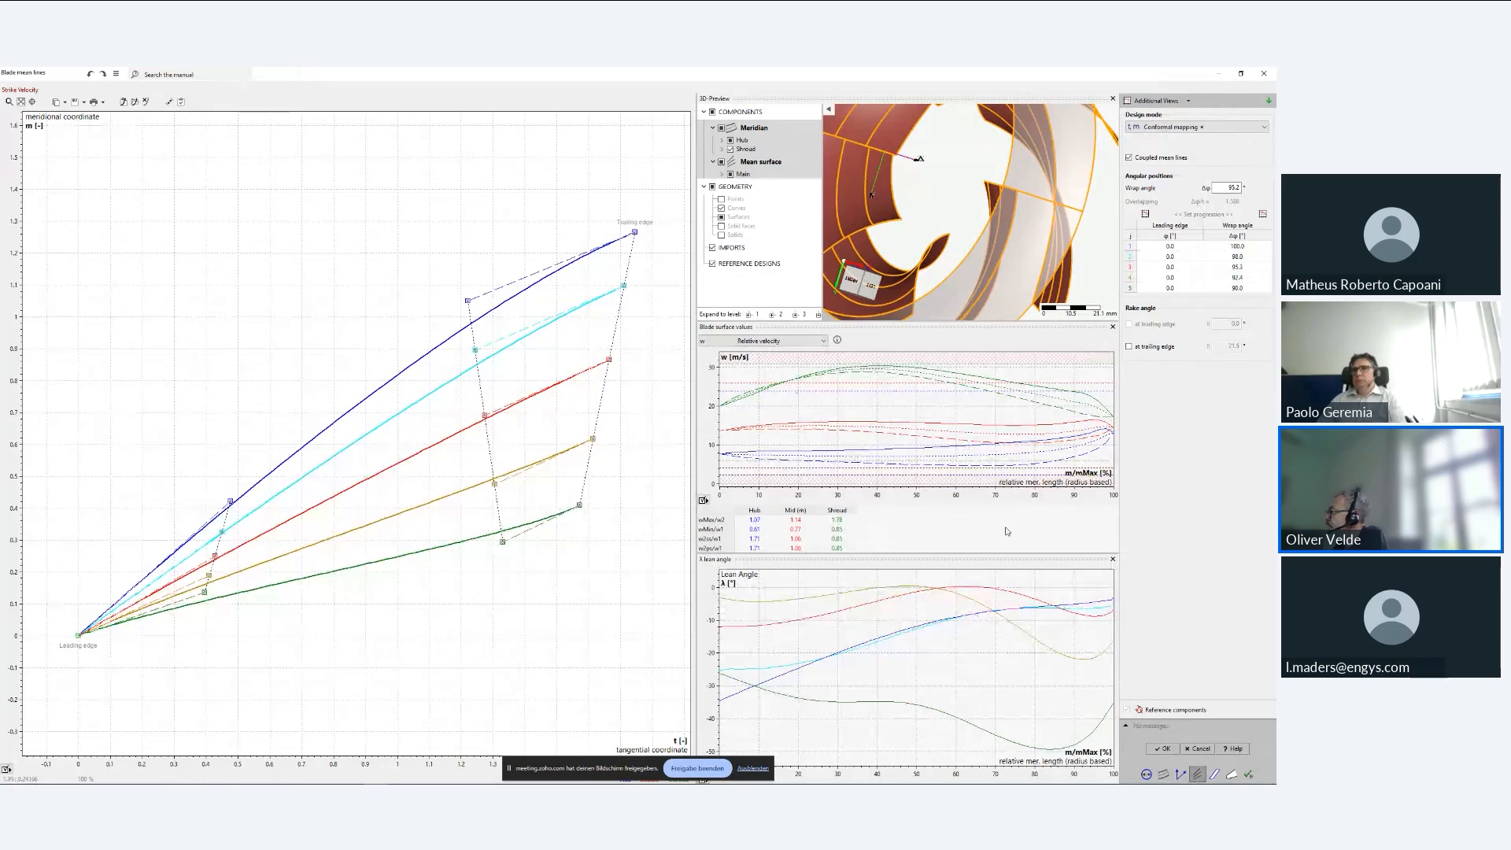
left_click(1162, 749)
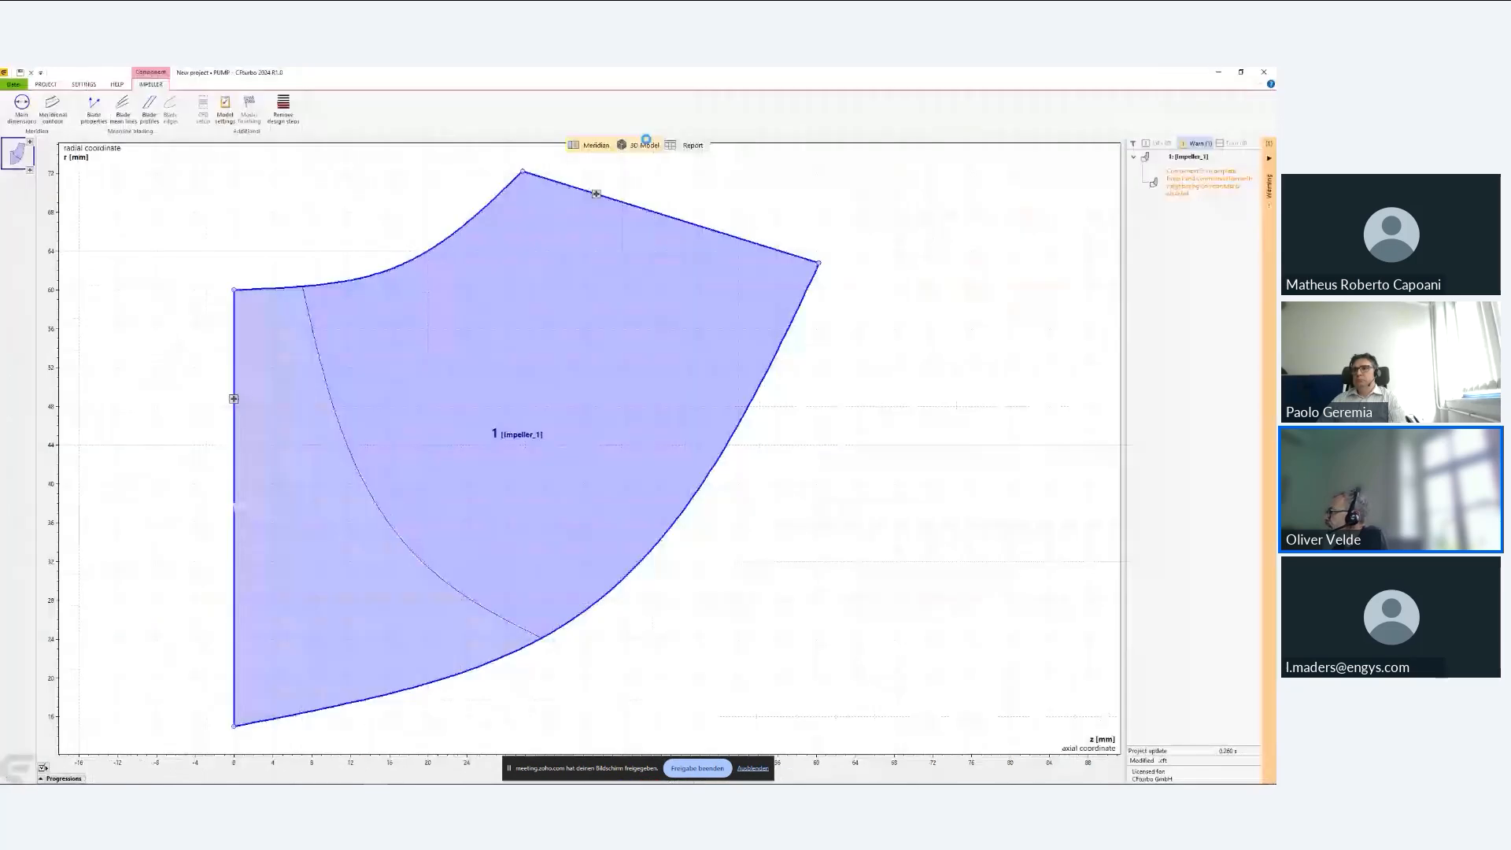
- Inspect the impeller's blade mean surfaces in the 3D model and return to the meridional view
left_click(644, 144)
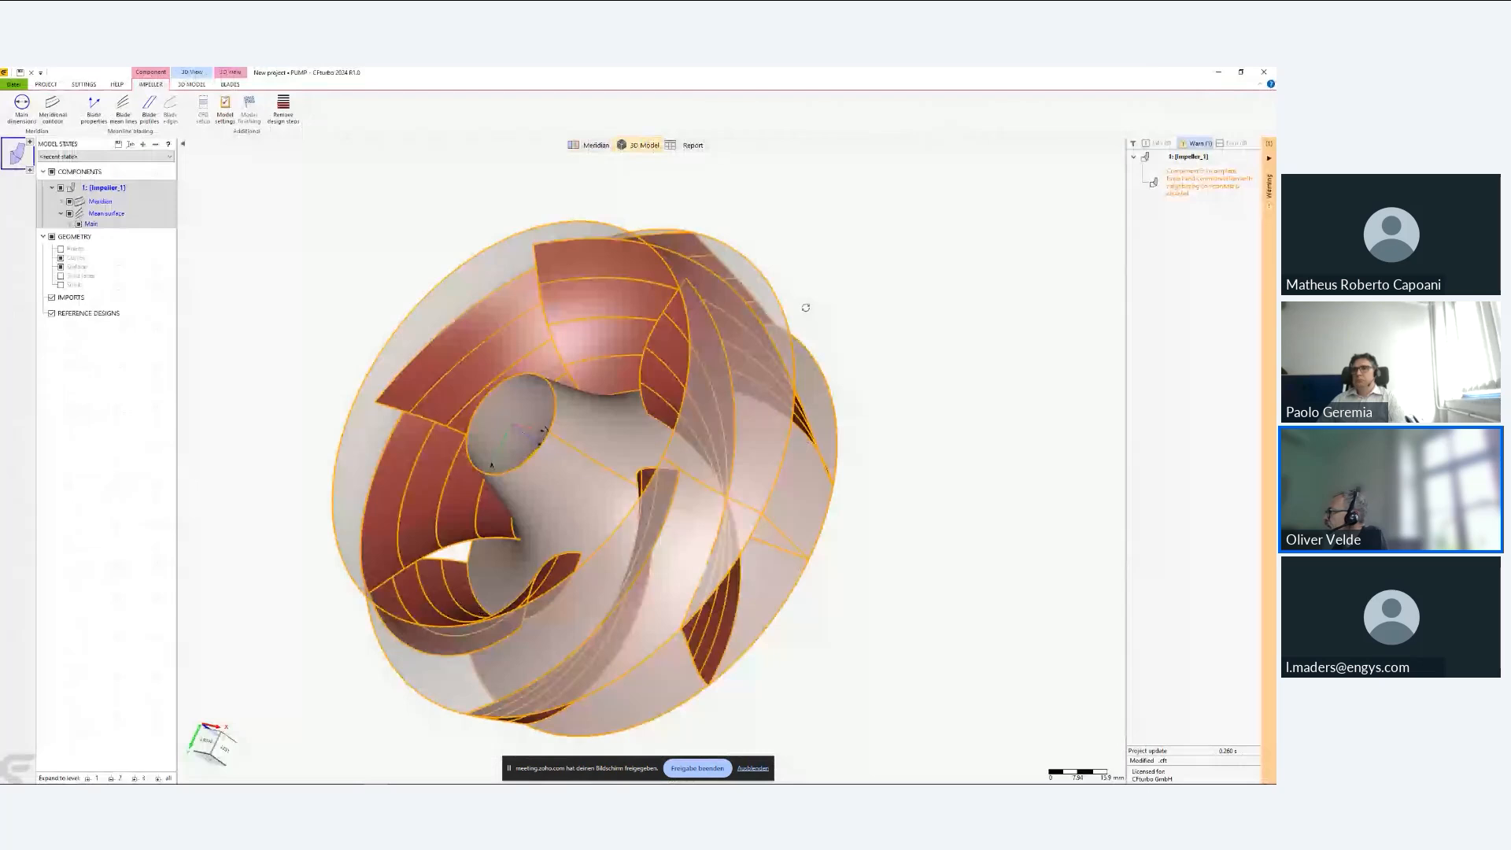
mouse_move(806, 308)
left_mouse_down()
mouse_move(680, 513)
mouse_move(602, 143)
left_mouse_up()
left_click(600, 144)
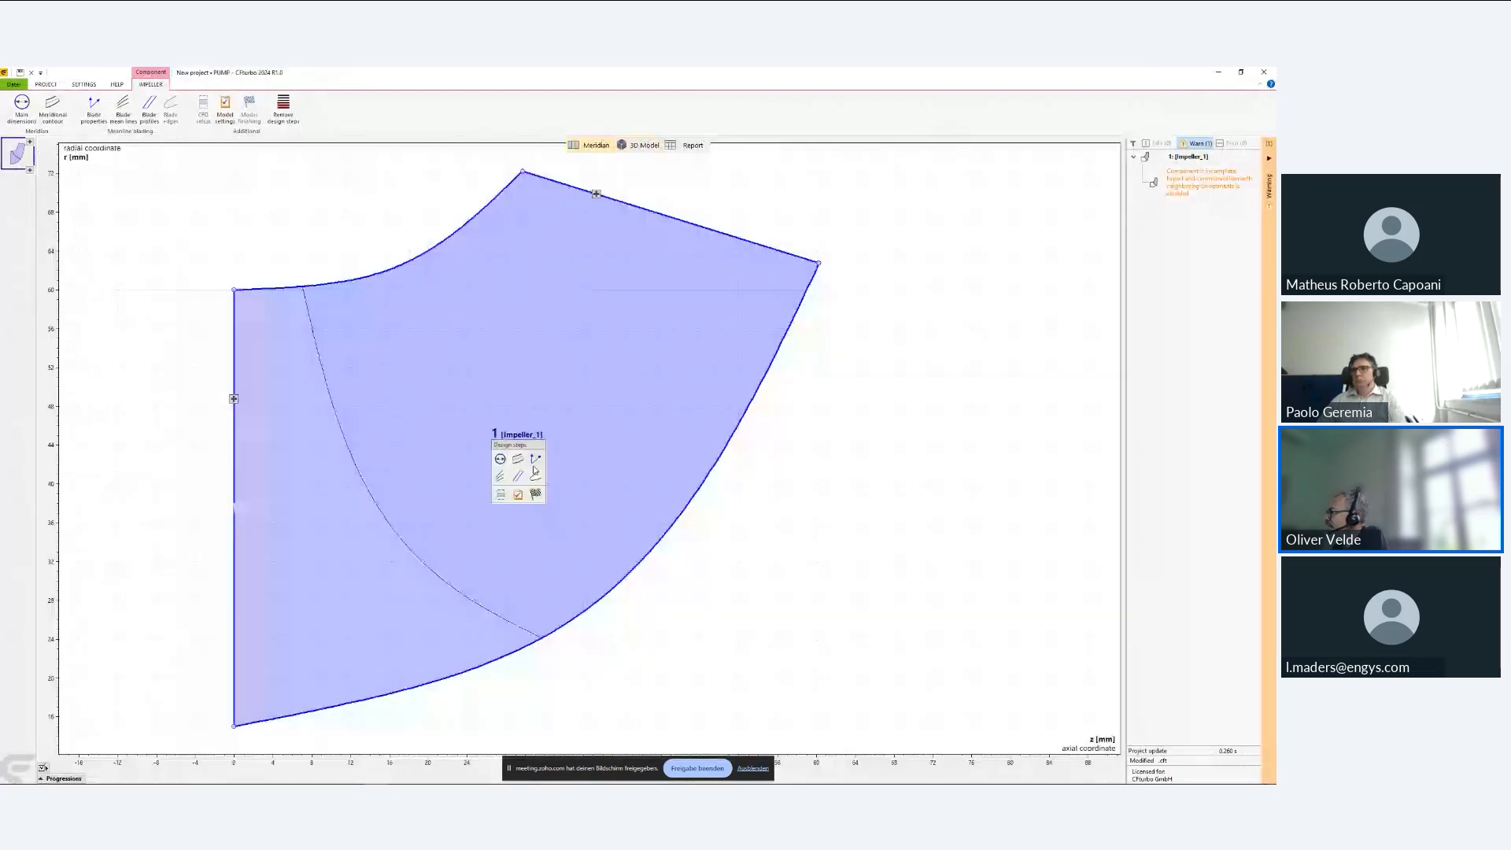
- Set the blade profile design mode to Freeform and raise the hub profile's first inner thickness control point to about 1.2 mm
left_click(518, 475)
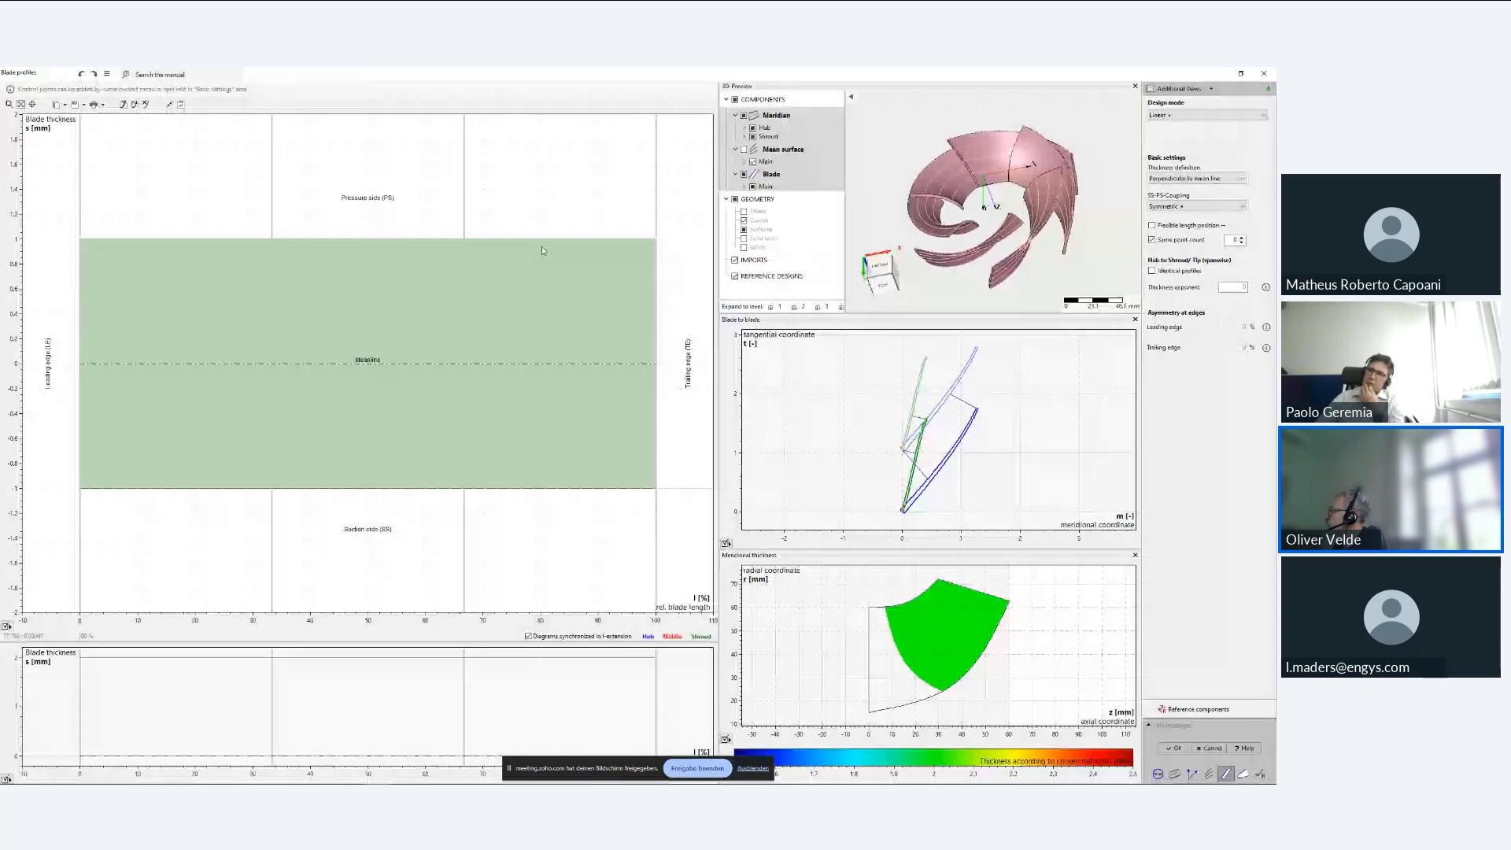
left_click(1196, 115)
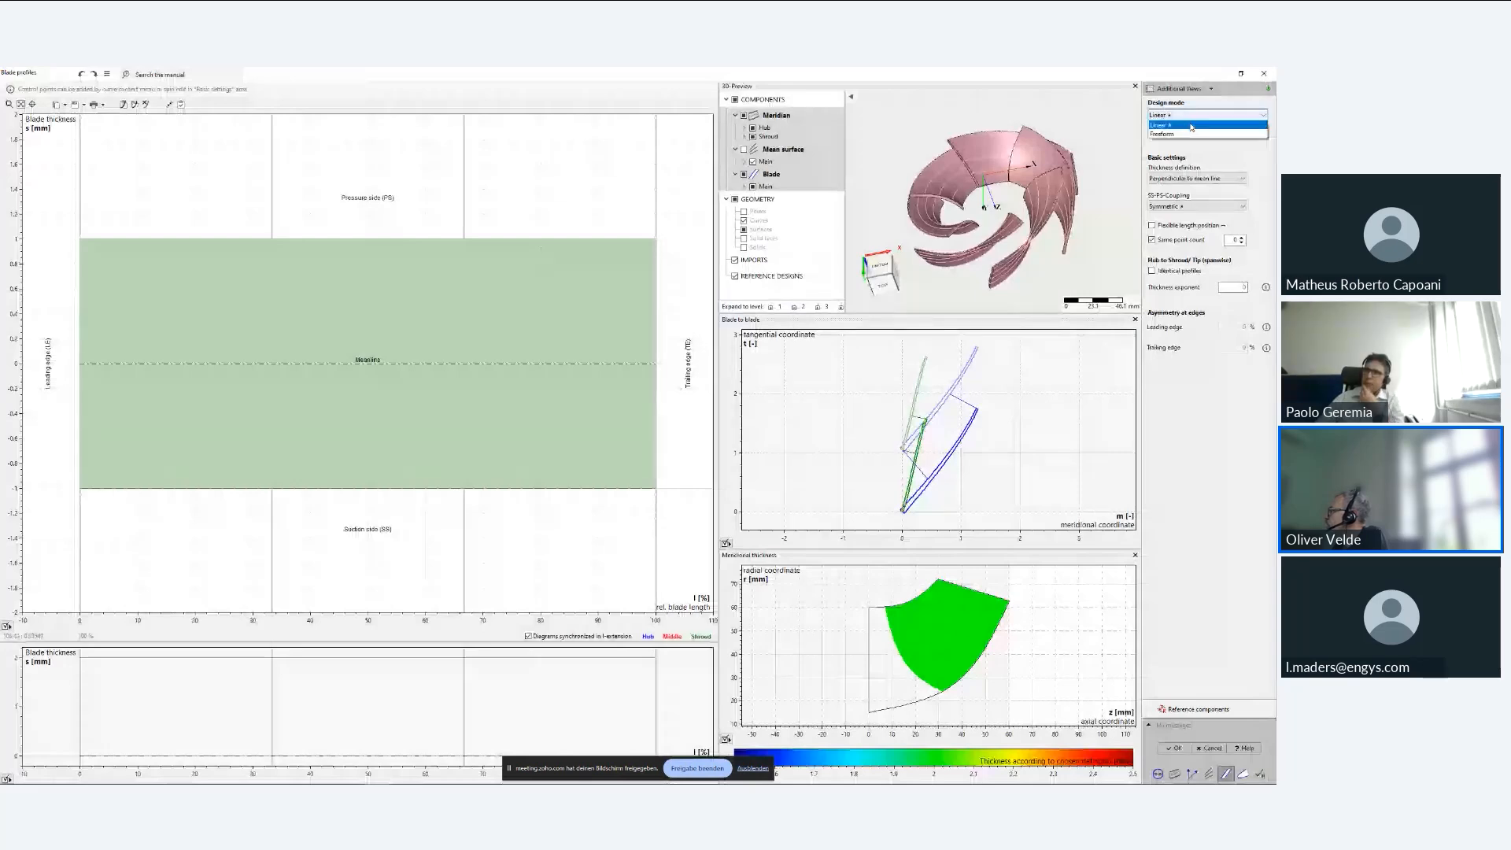
left_click(1189, 134)
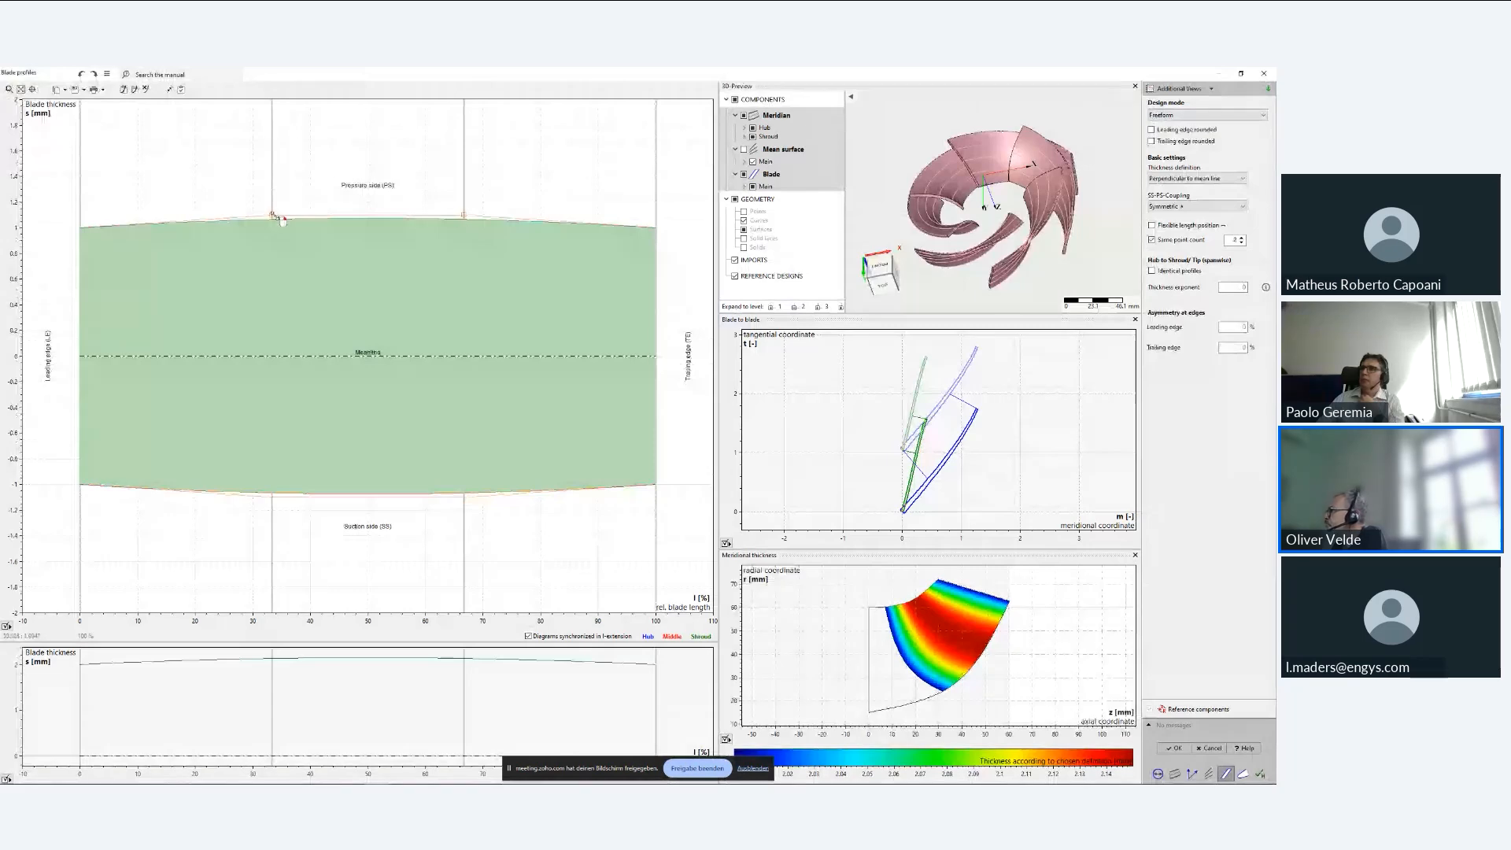
left_click_drag(275, 215, 274, 203)
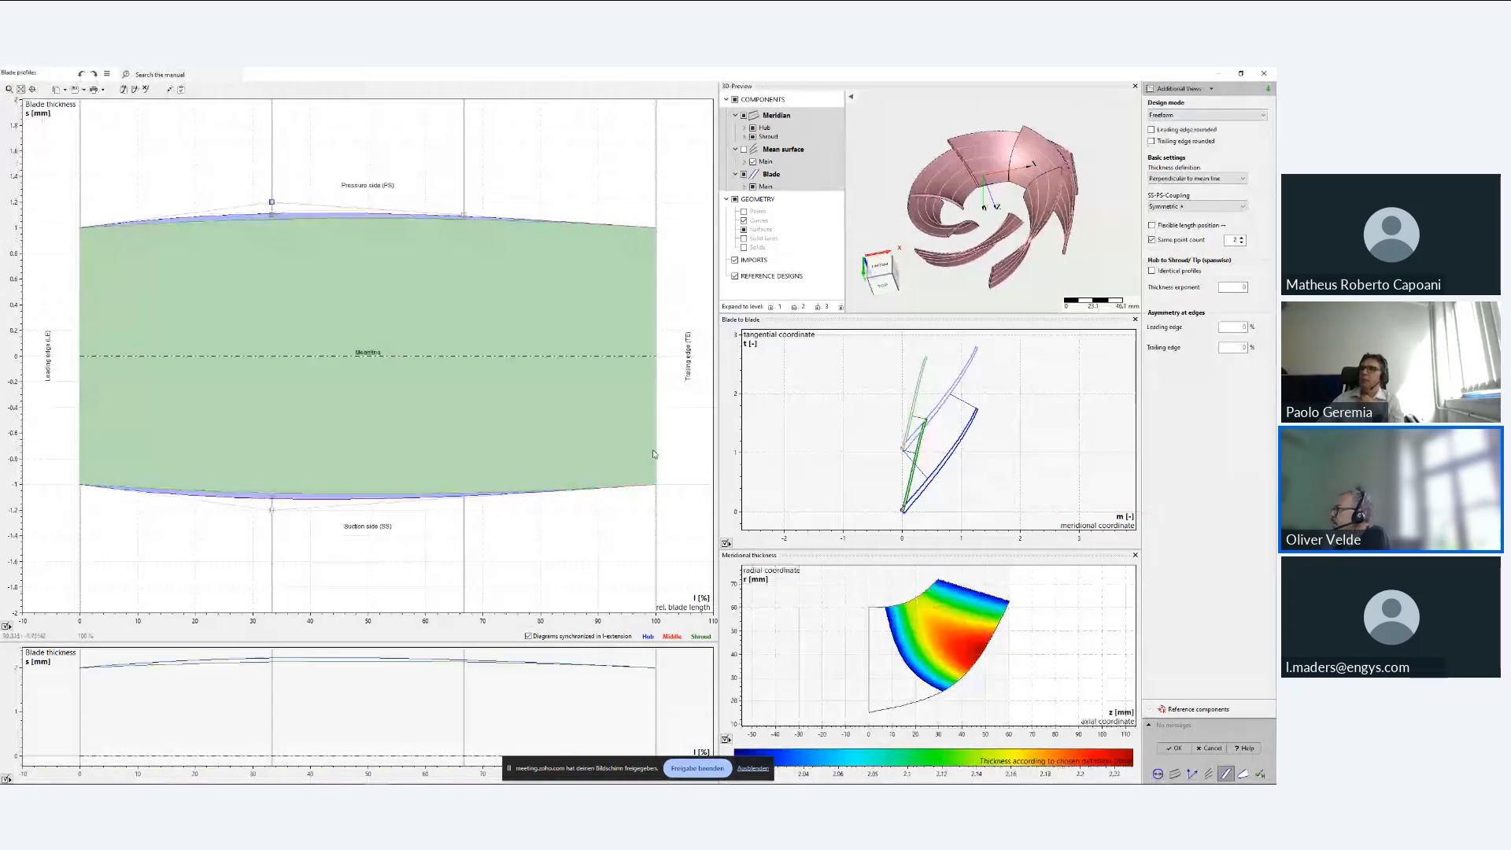
left_click_drag(962, 210, 961, 248)
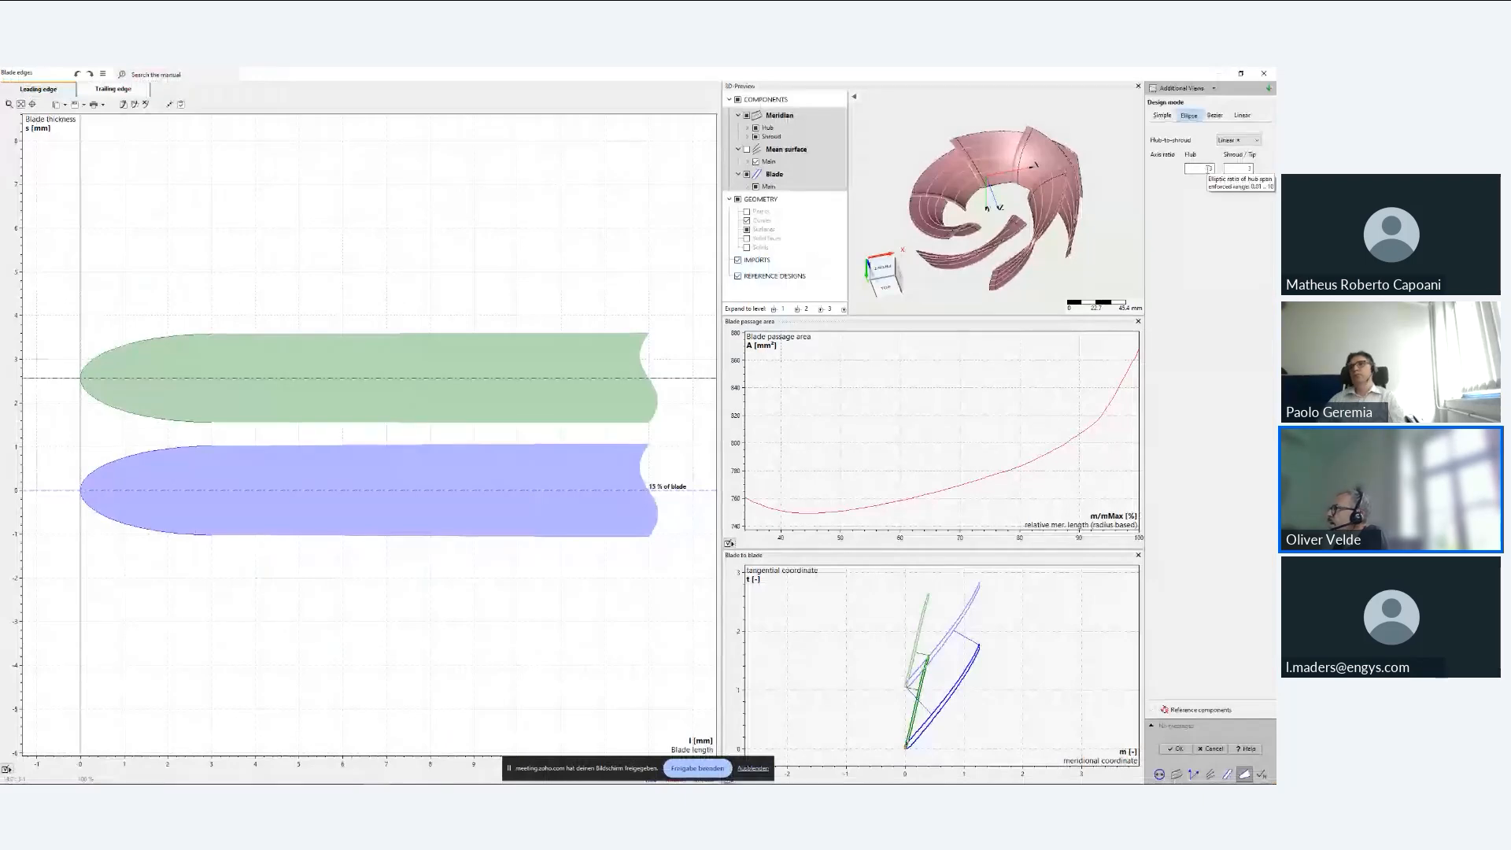
- Check the trailing edge shape of the blade and accept the blade edges
left_click(115, 89)
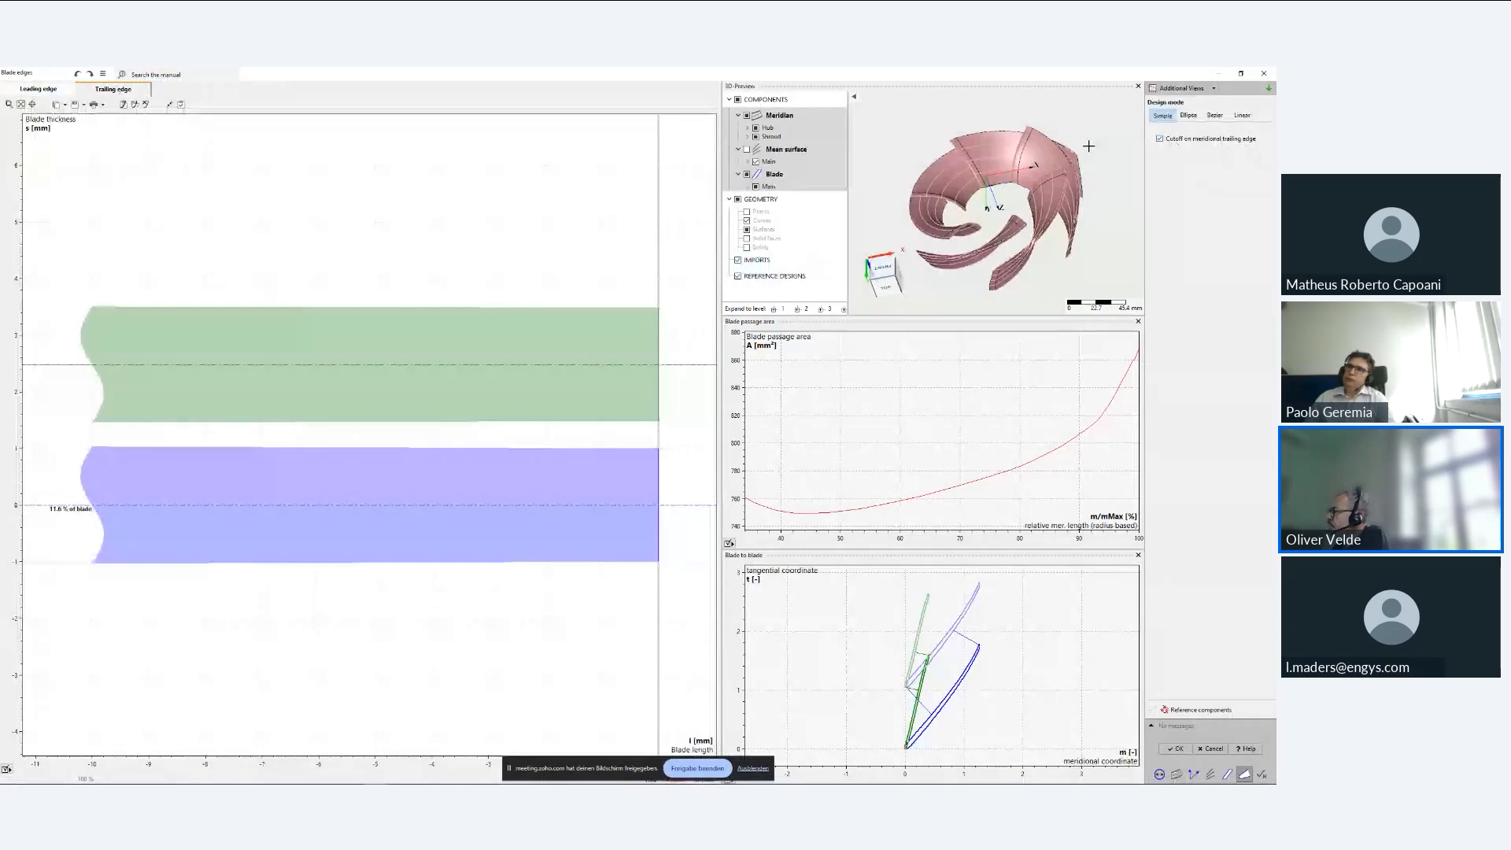
scroll(1088, 145, "up", 1)
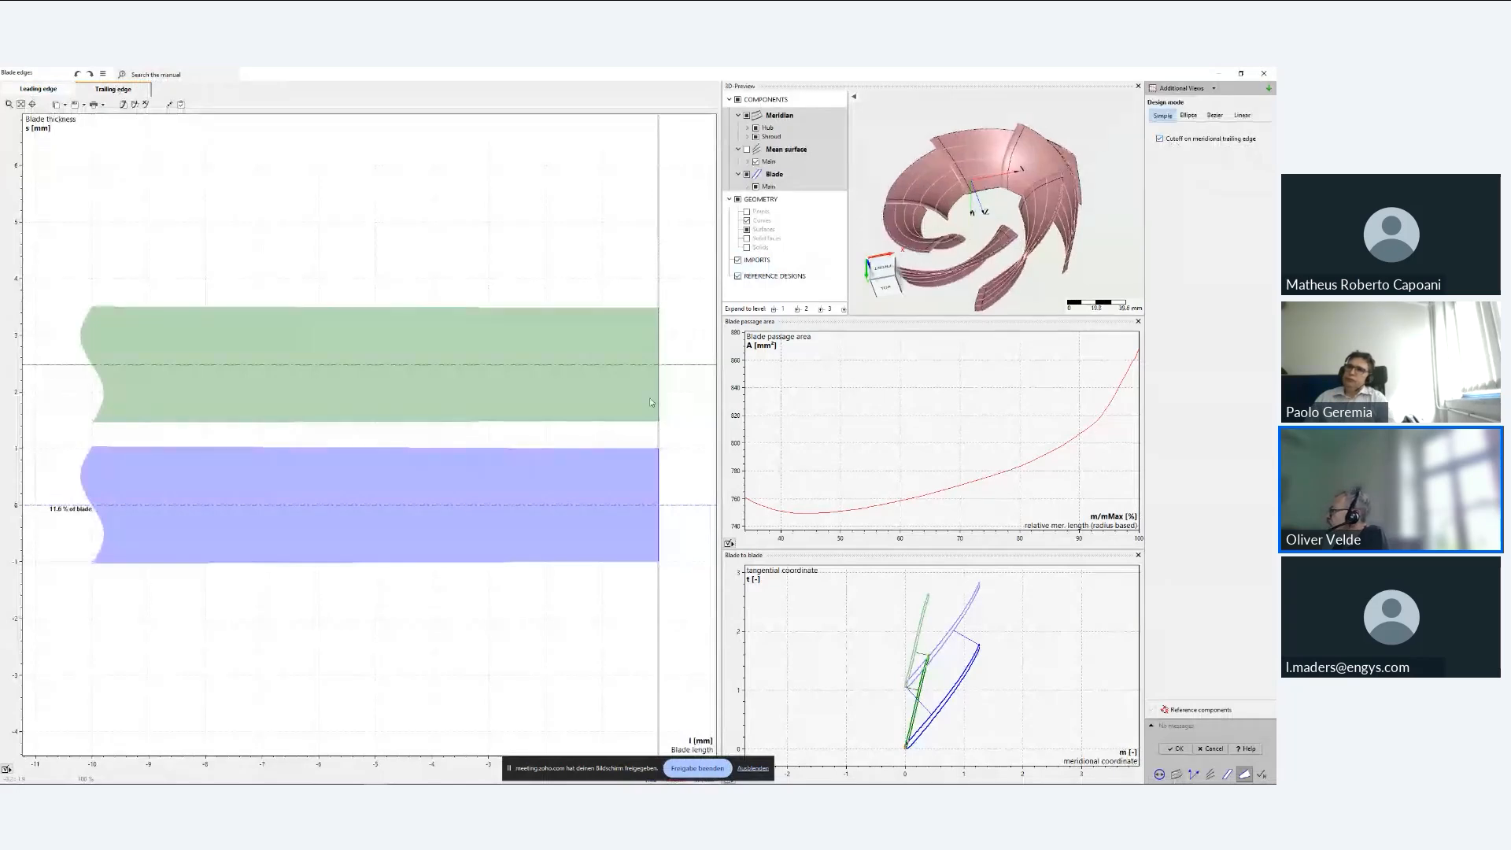
left_click(1176, 748)
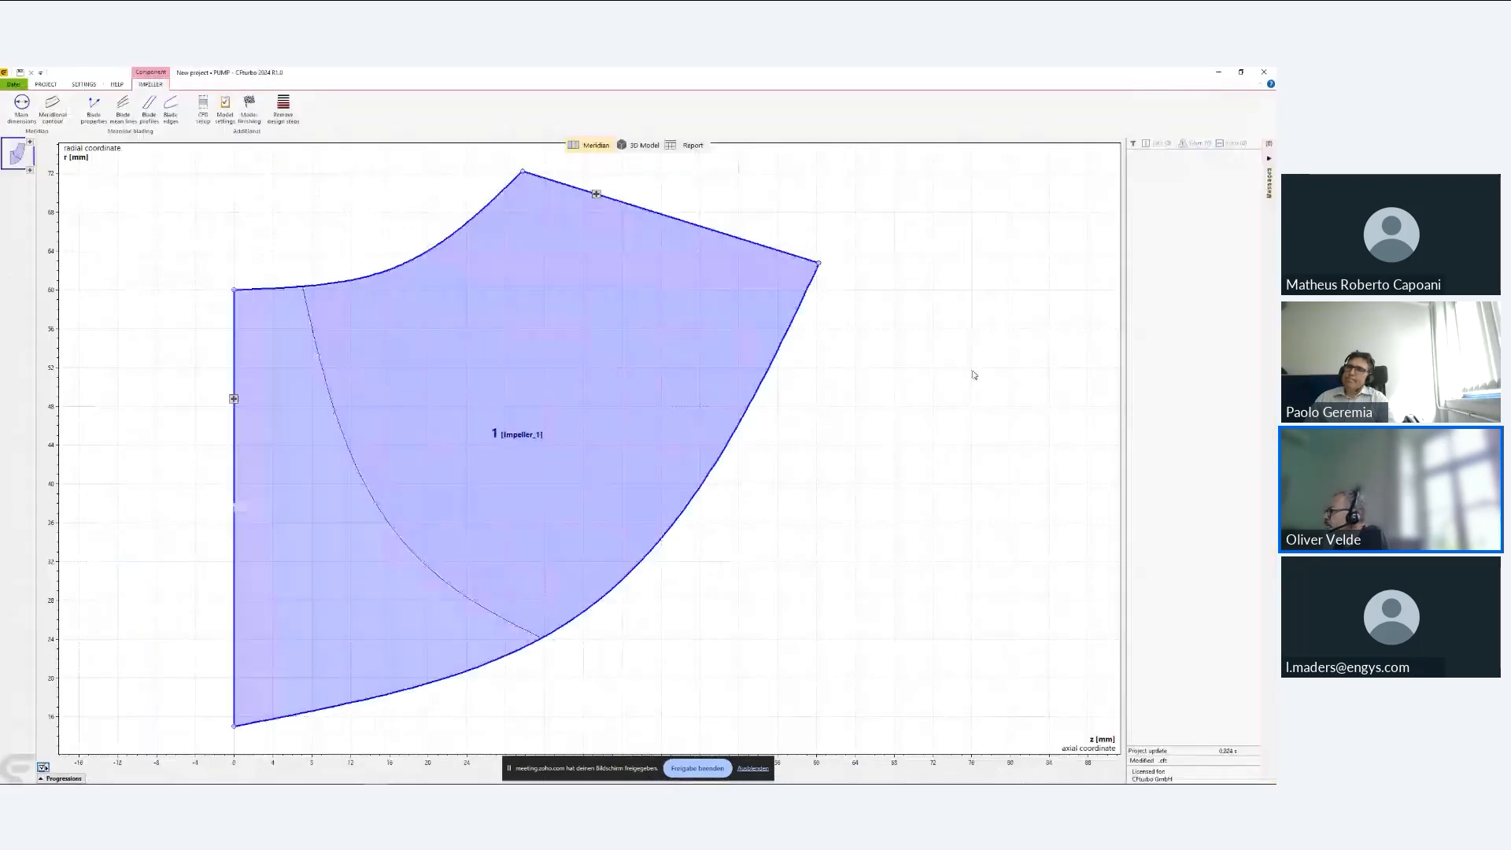
- In the meridional contour's materials, offset the shroud's outer curve about 2.5 mm and move its outlet end to about z 28, r 73 mm
mouse_move(671, 488)
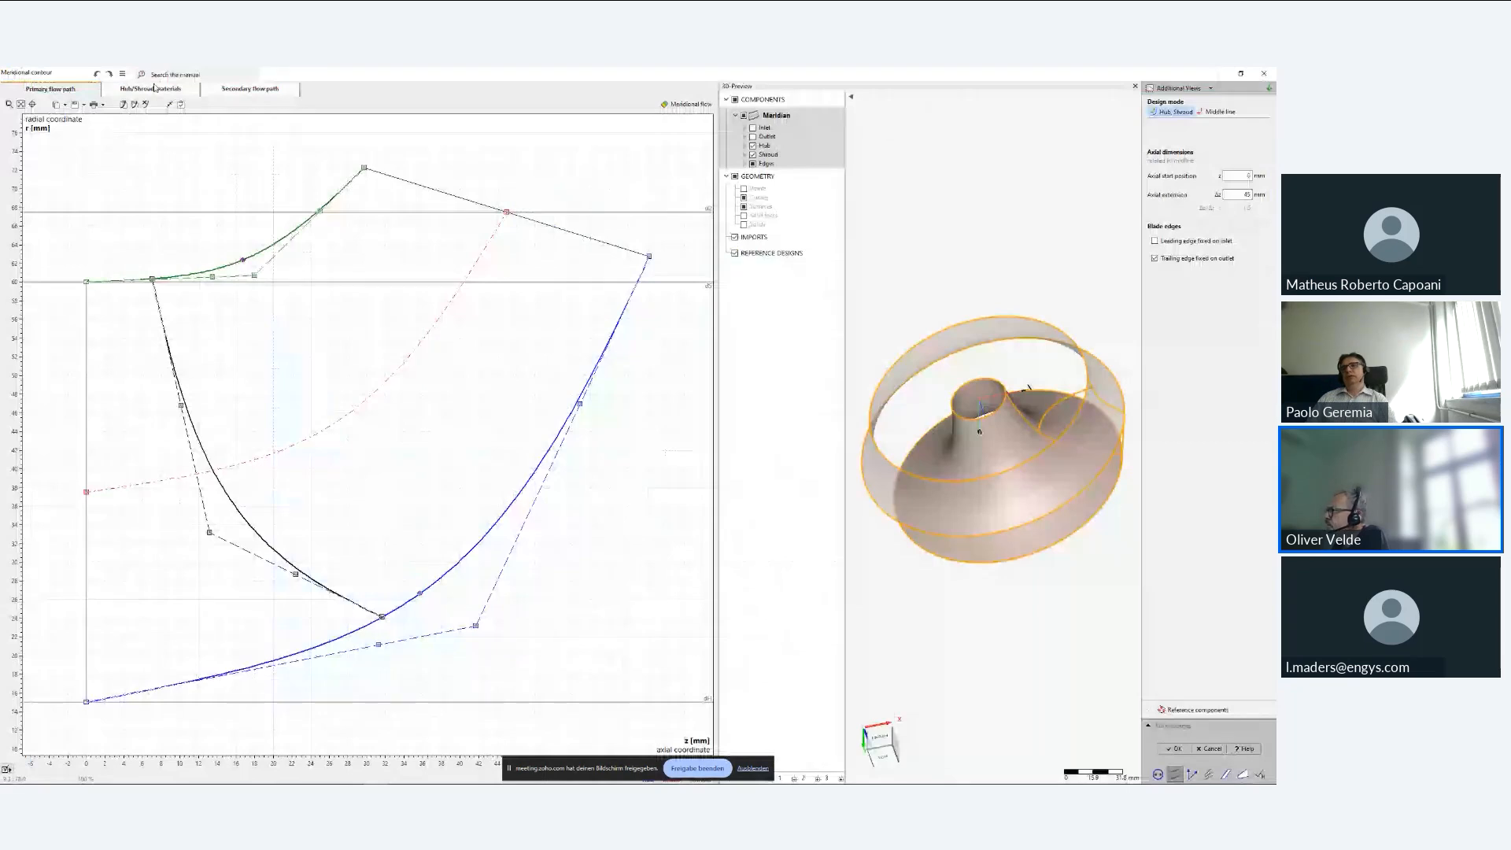
left_click(155, 88)
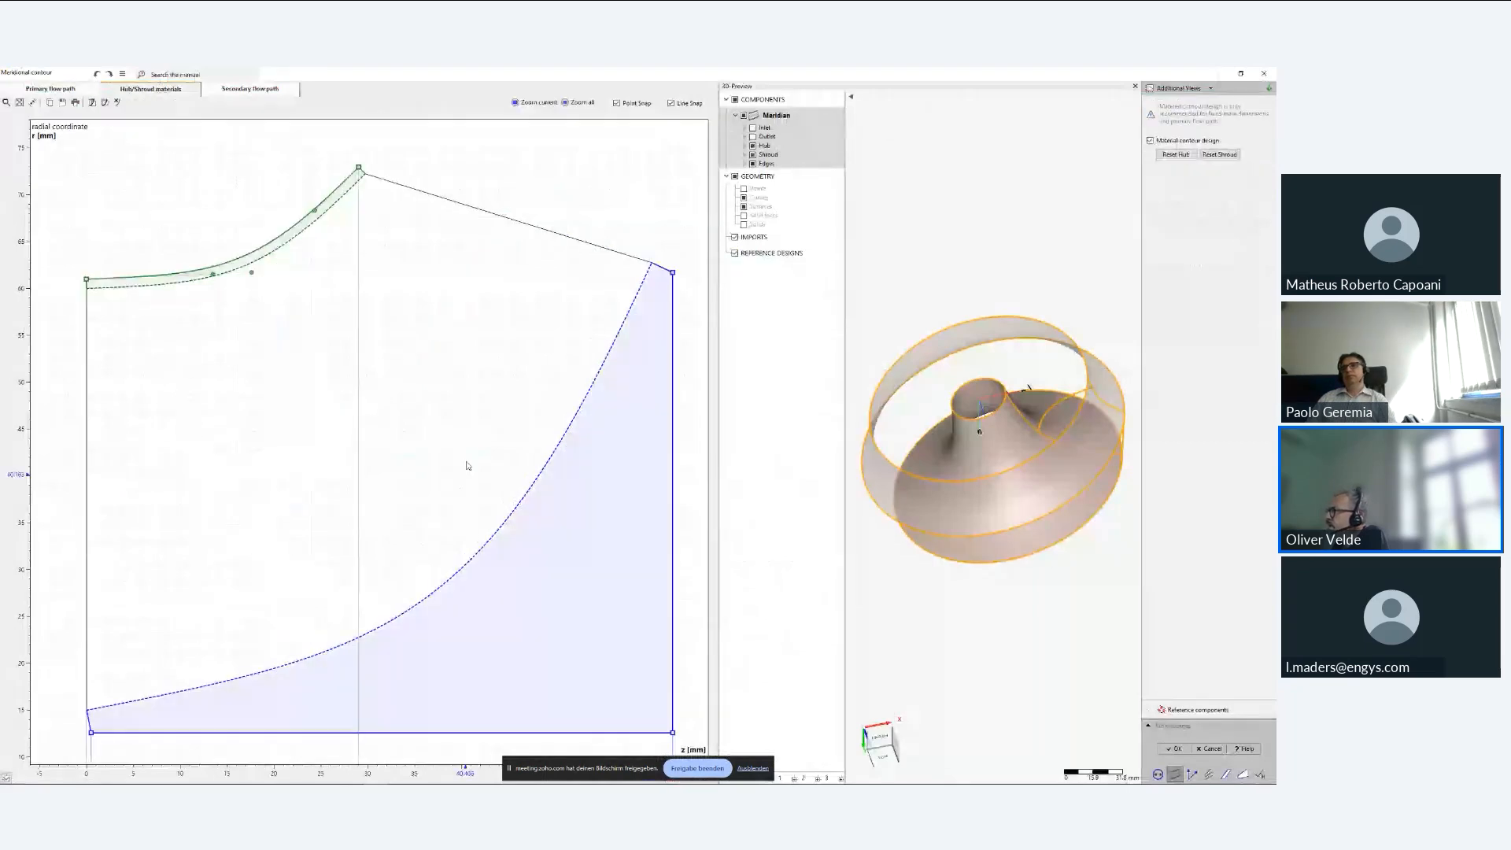
right_click(191, 284)
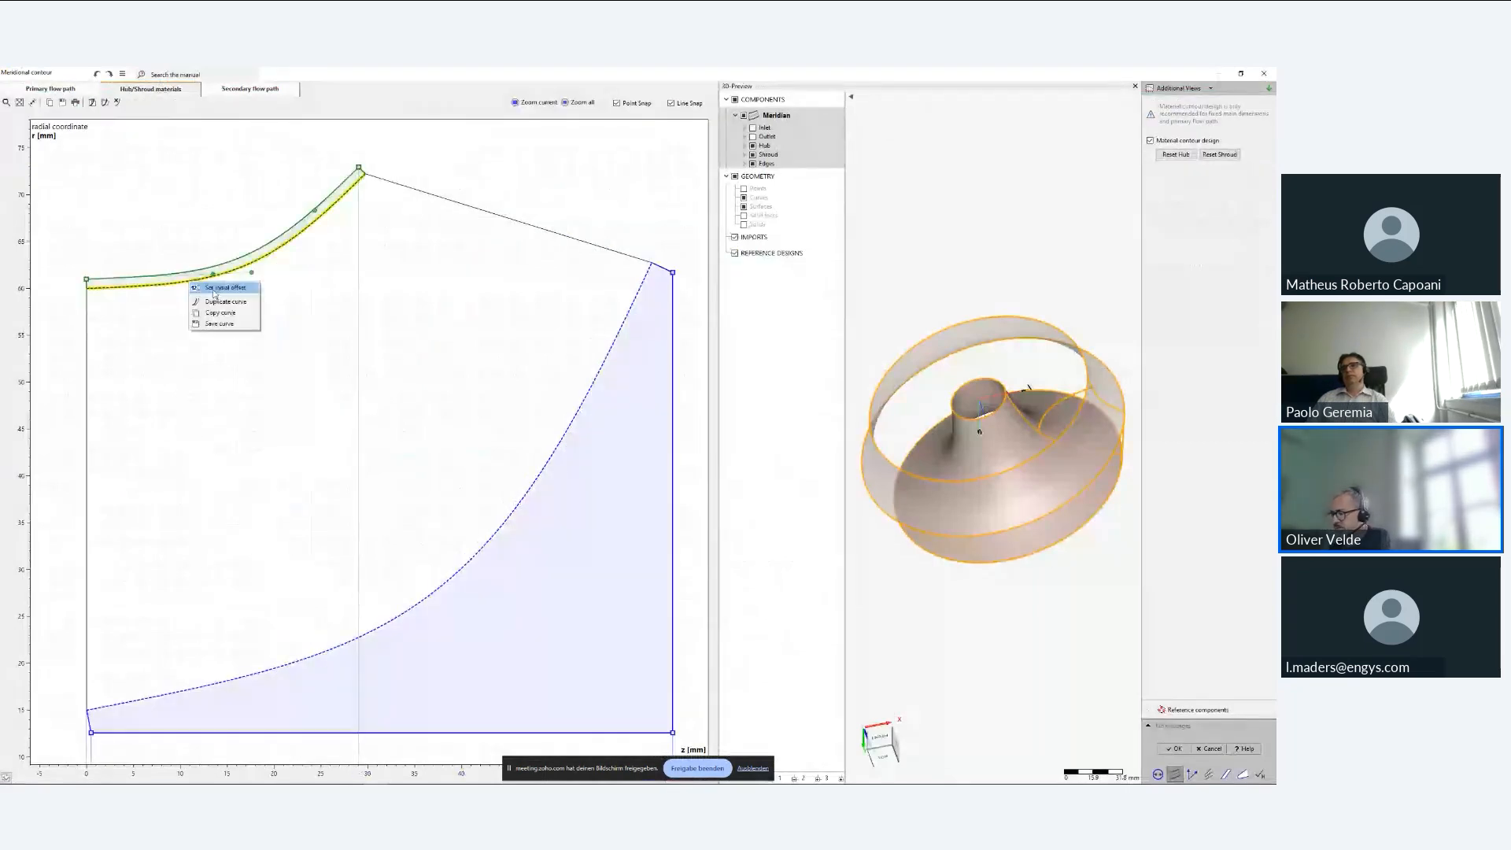
left_click(213, 290)
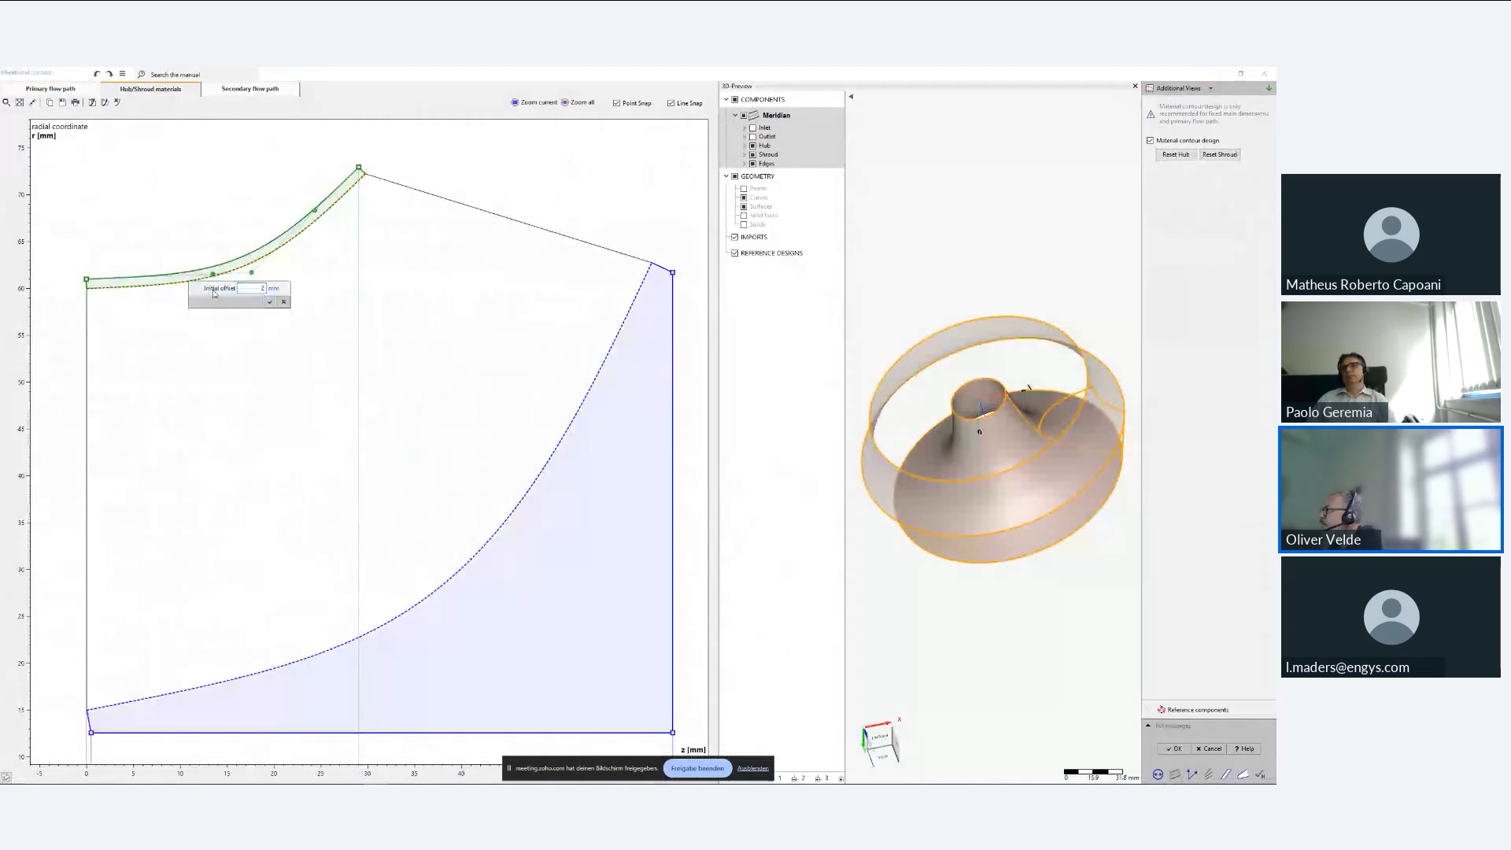
key("Return")
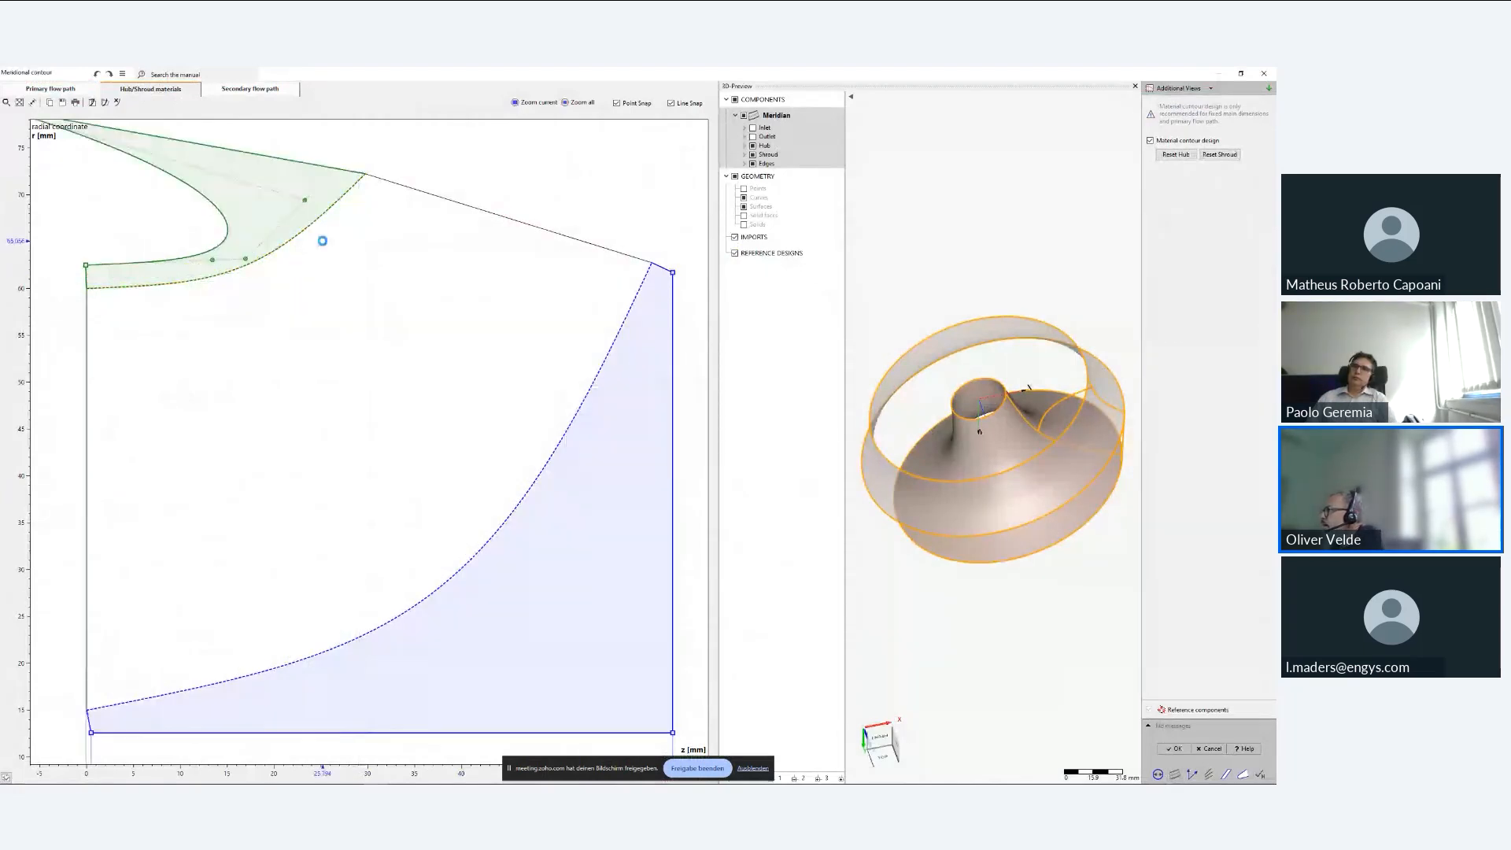
left_click_drag(344, 179, 344, 190)
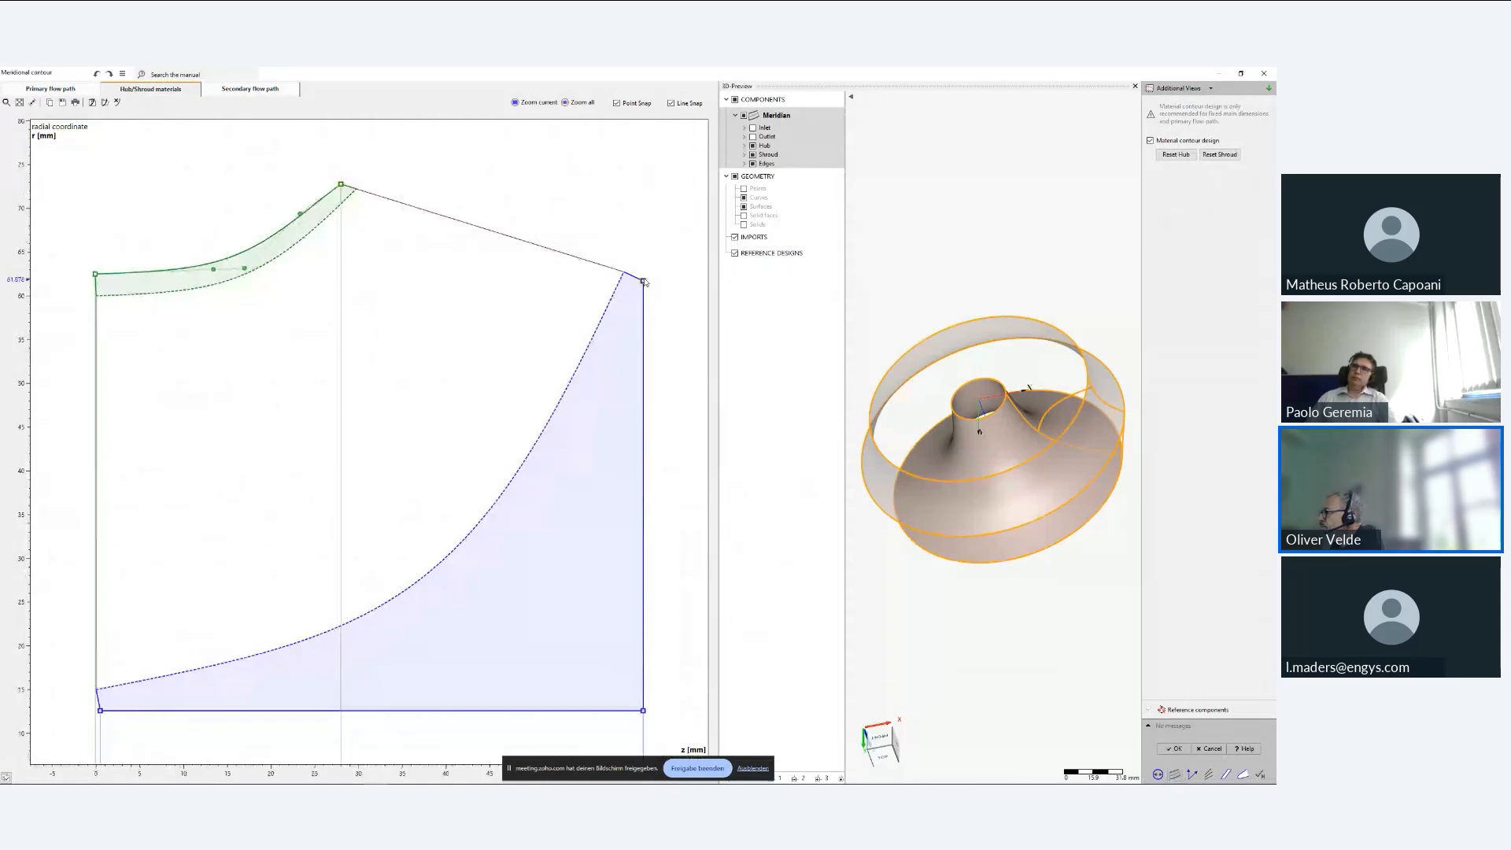
- Move the hub material's outlet corner to about z 64, r 62 mm, align its inlet corner at z 0, and add a point on the back edge
left_click_drag(644, 281, 654, 281)
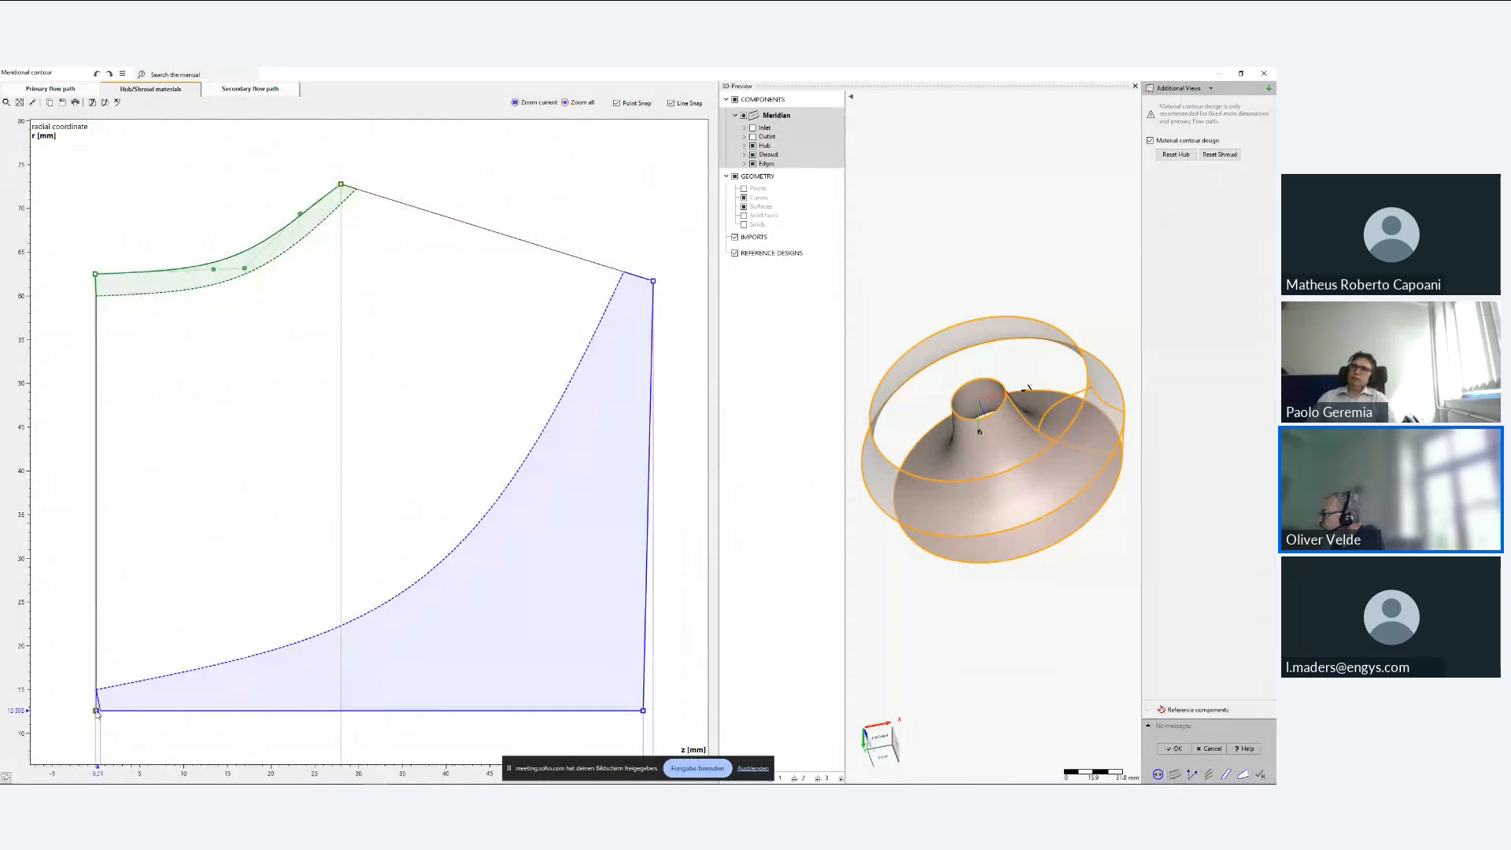
right_click(647, 553)
left_click(669, 564)
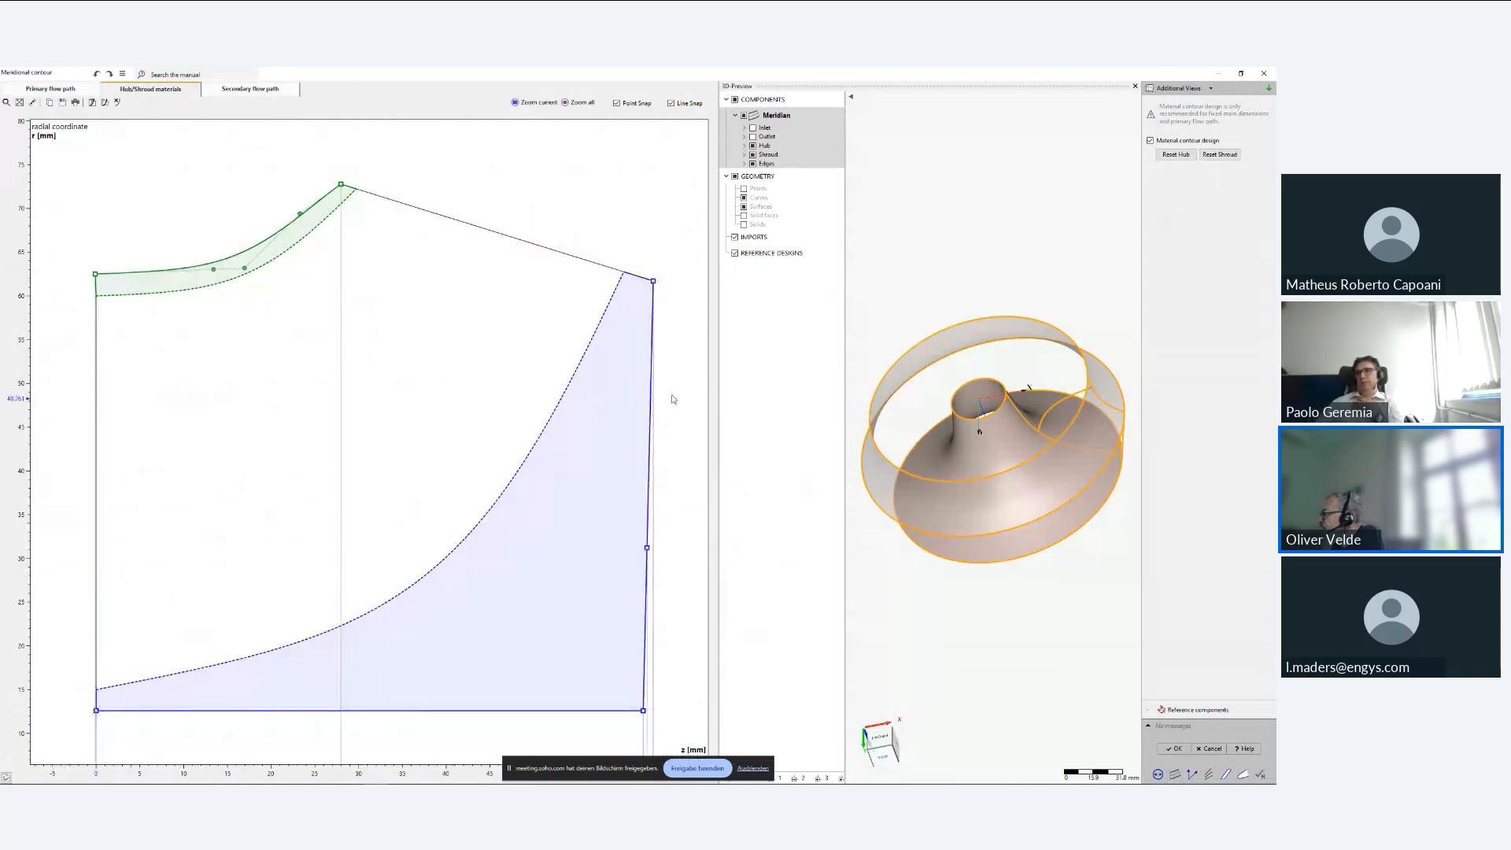
- Move the hub material's added back-edge point to about r 57 mm, align it and the bore corner at z 64 mm, and split the edge near r 17.5 mm
left_click_drag(648, 548, 654, 323)
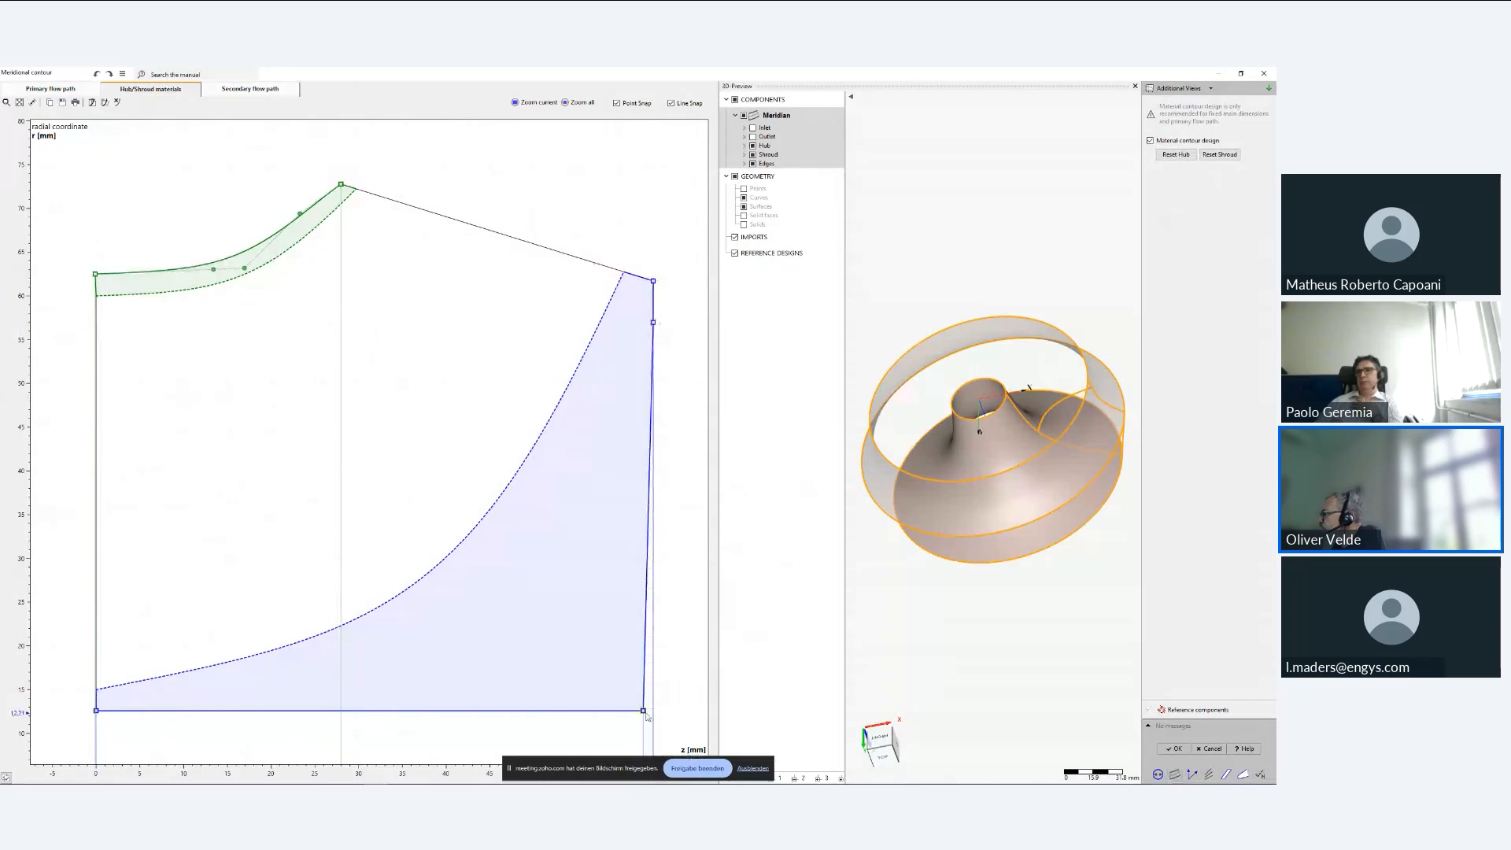
left_click_drag(646, 714, 655, 711)
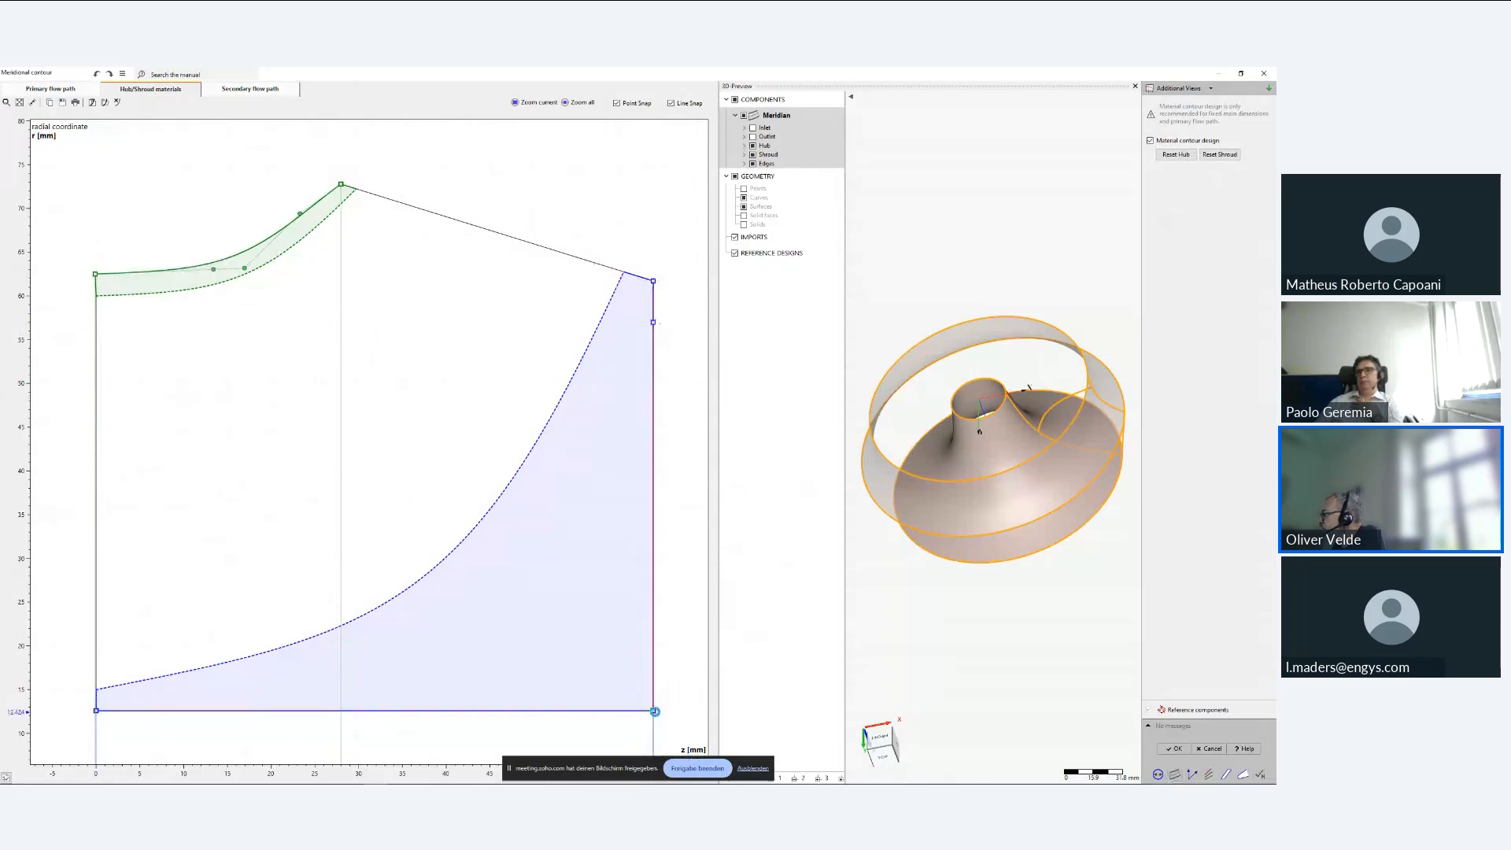
right_click(653, 672)
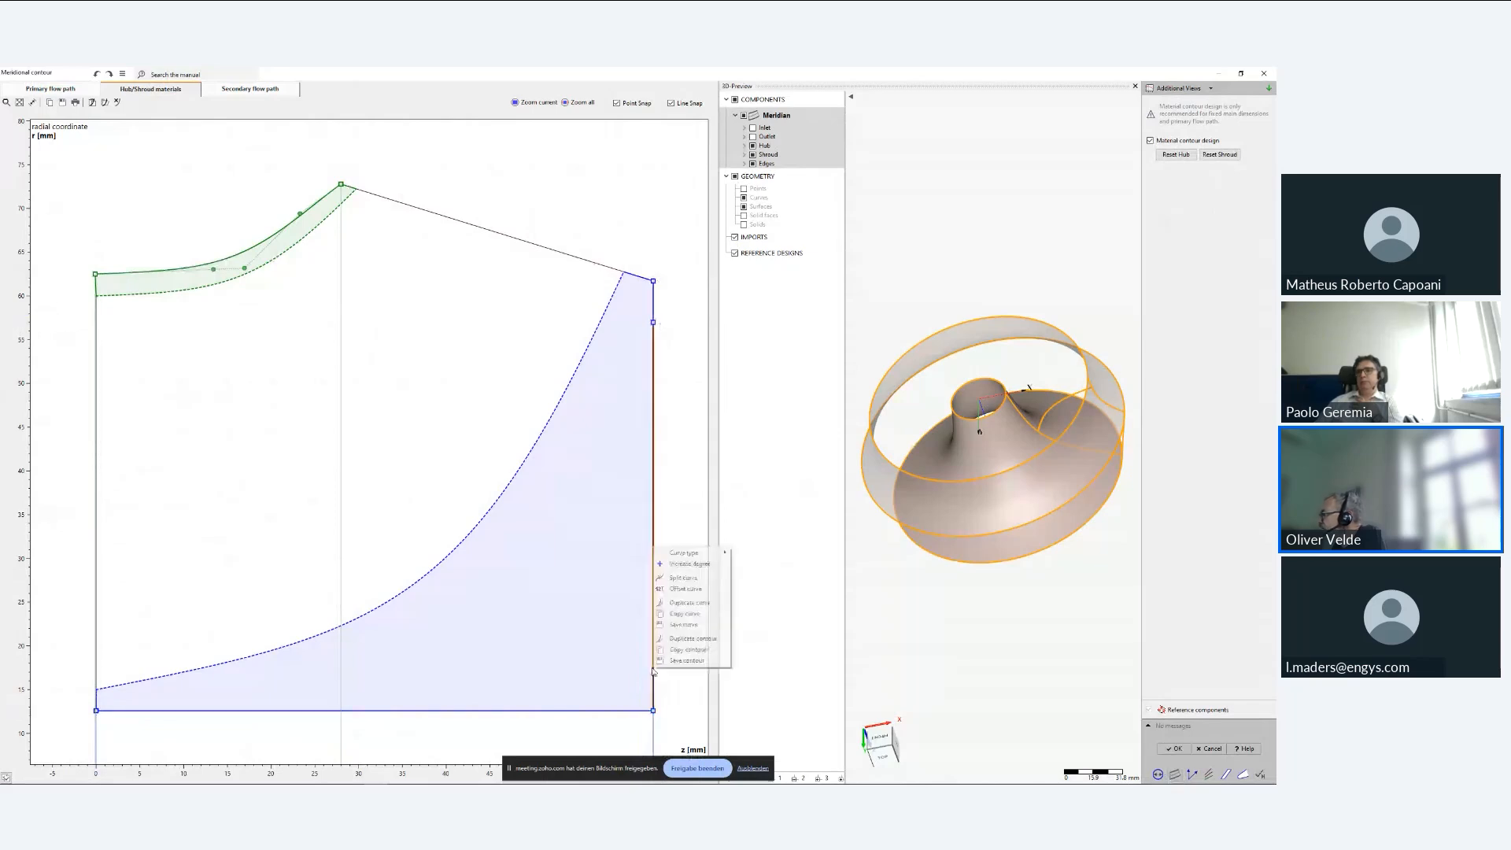
left_click(681, 582)
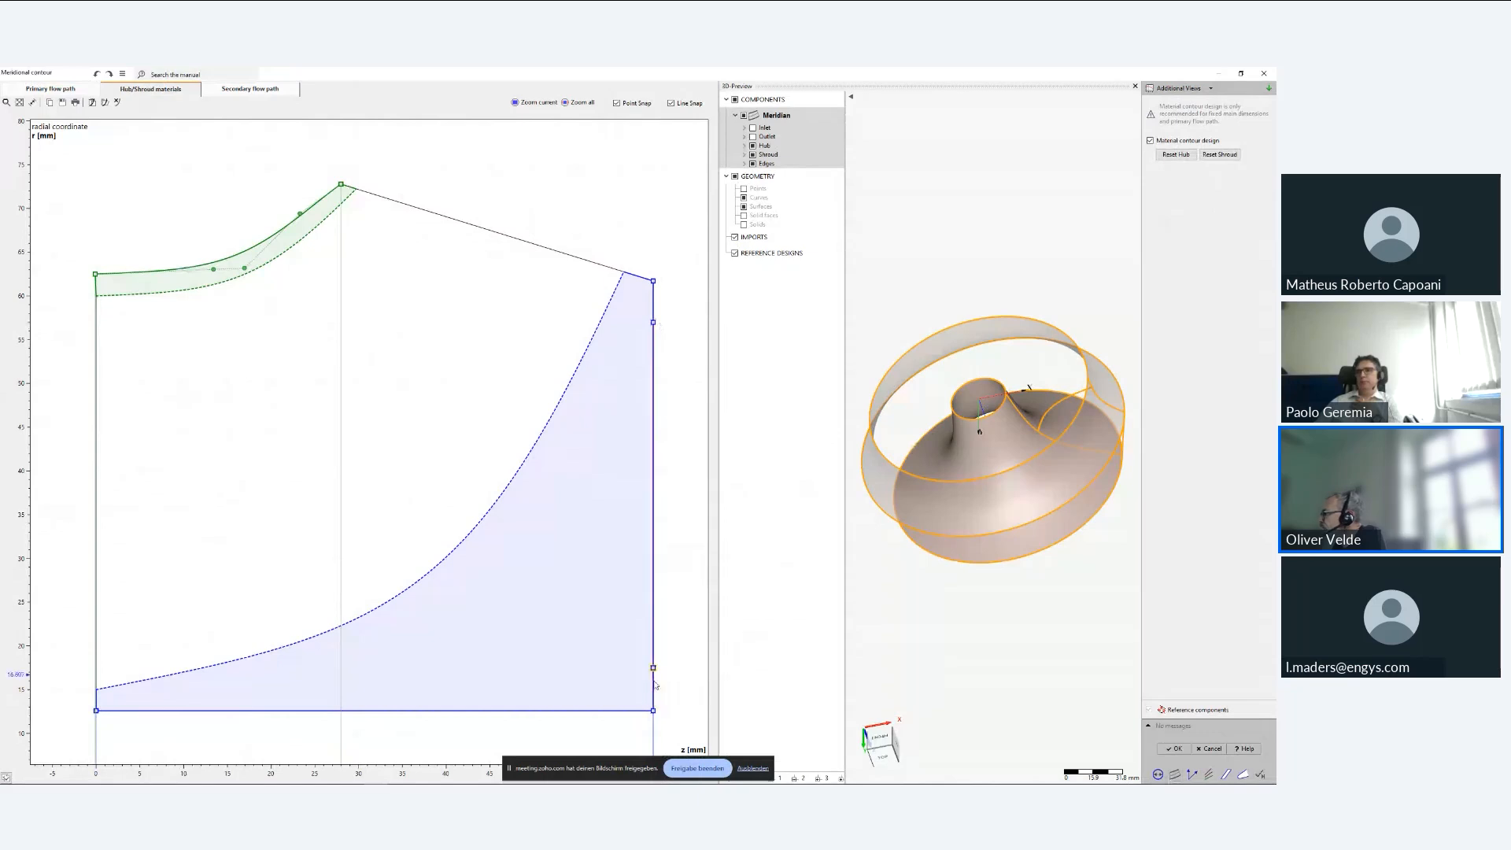
- Increase the degree of the hub back edge's middle segment, pull its control point to about z 38, r 17.5 mm, and accept the contour
right_click(653, 605)
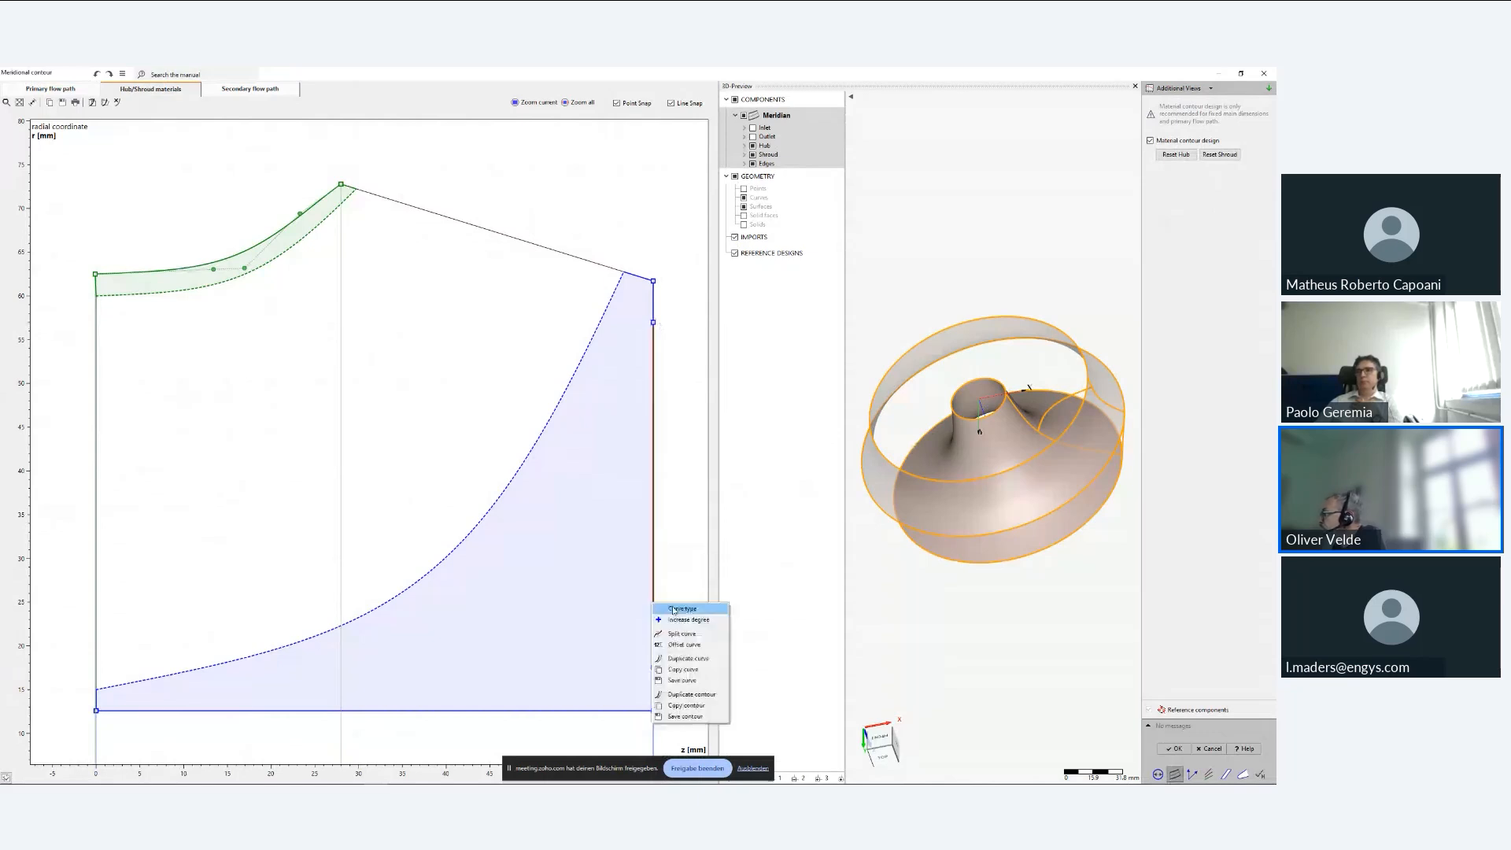
left_click(674, 619)
left_click_drag(655, 498, 432, 678)
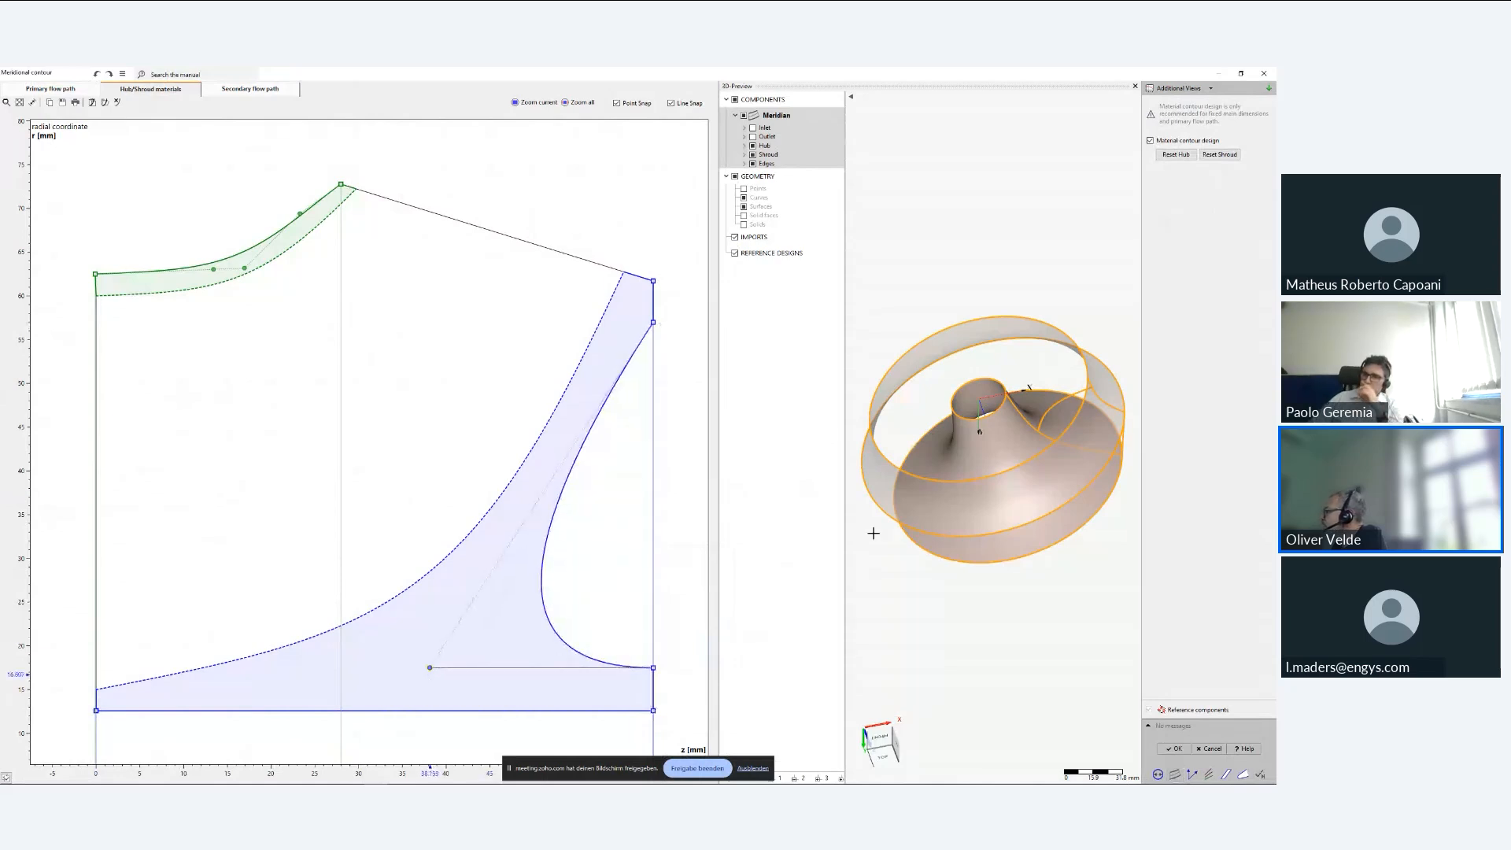
left_click(1170, 750)
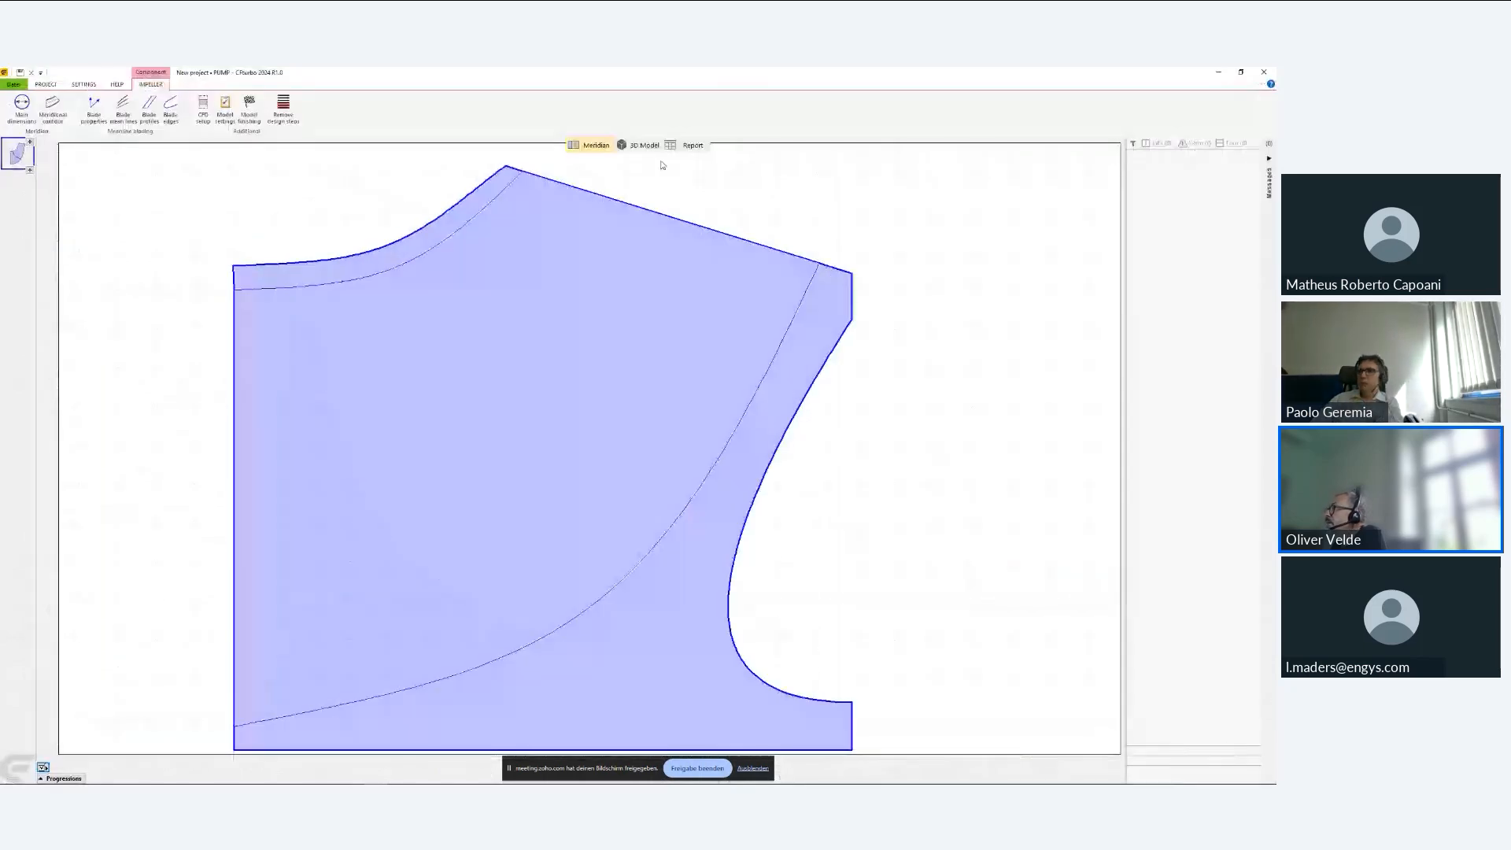
- Enable the blade fillets at the hub and shroud in the model finishing and run it
left_click(250, 108)
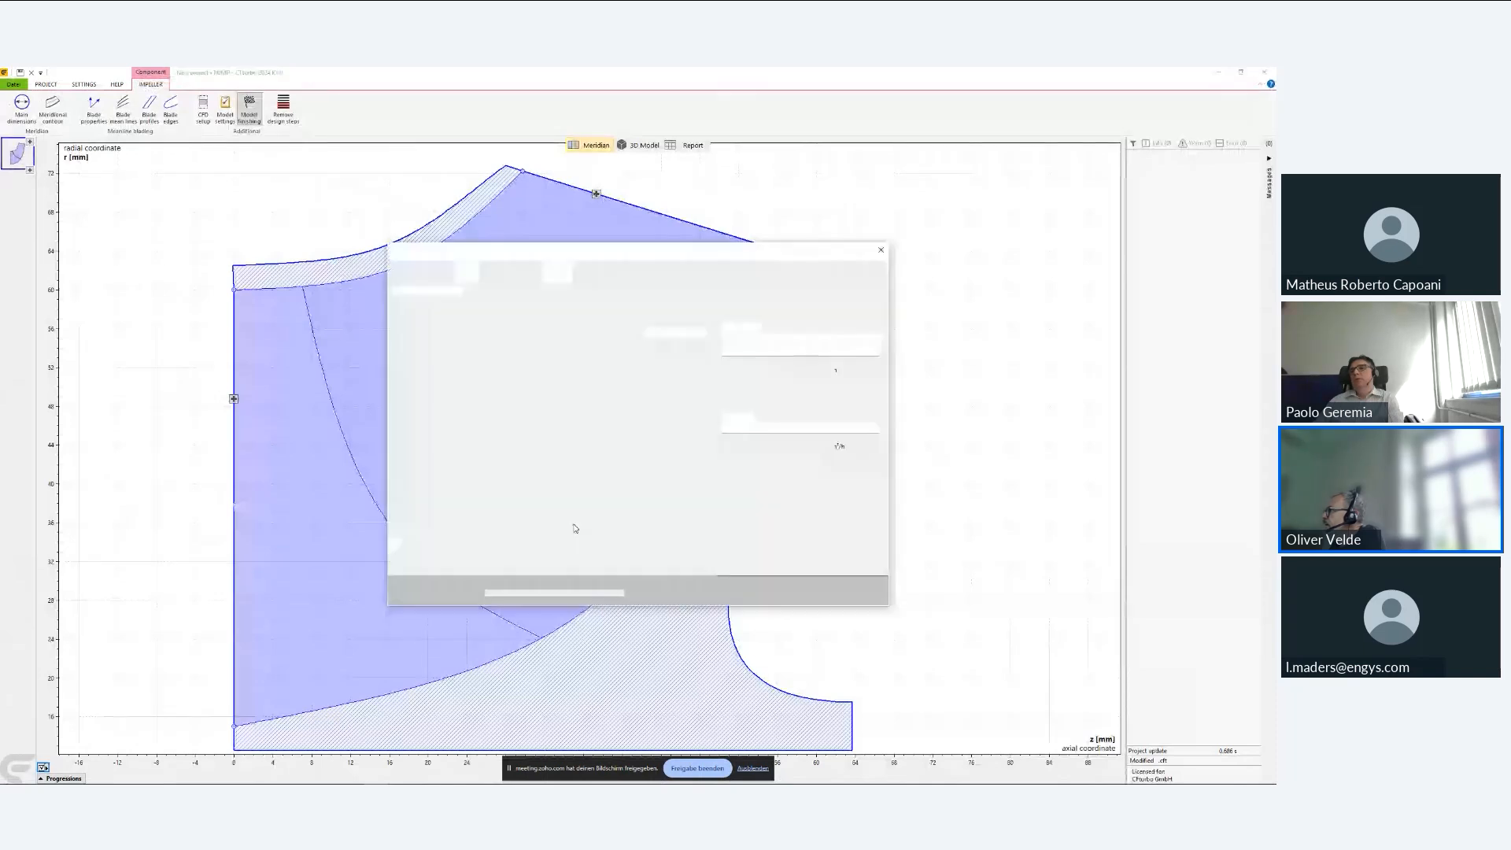
left_click(469, 275)
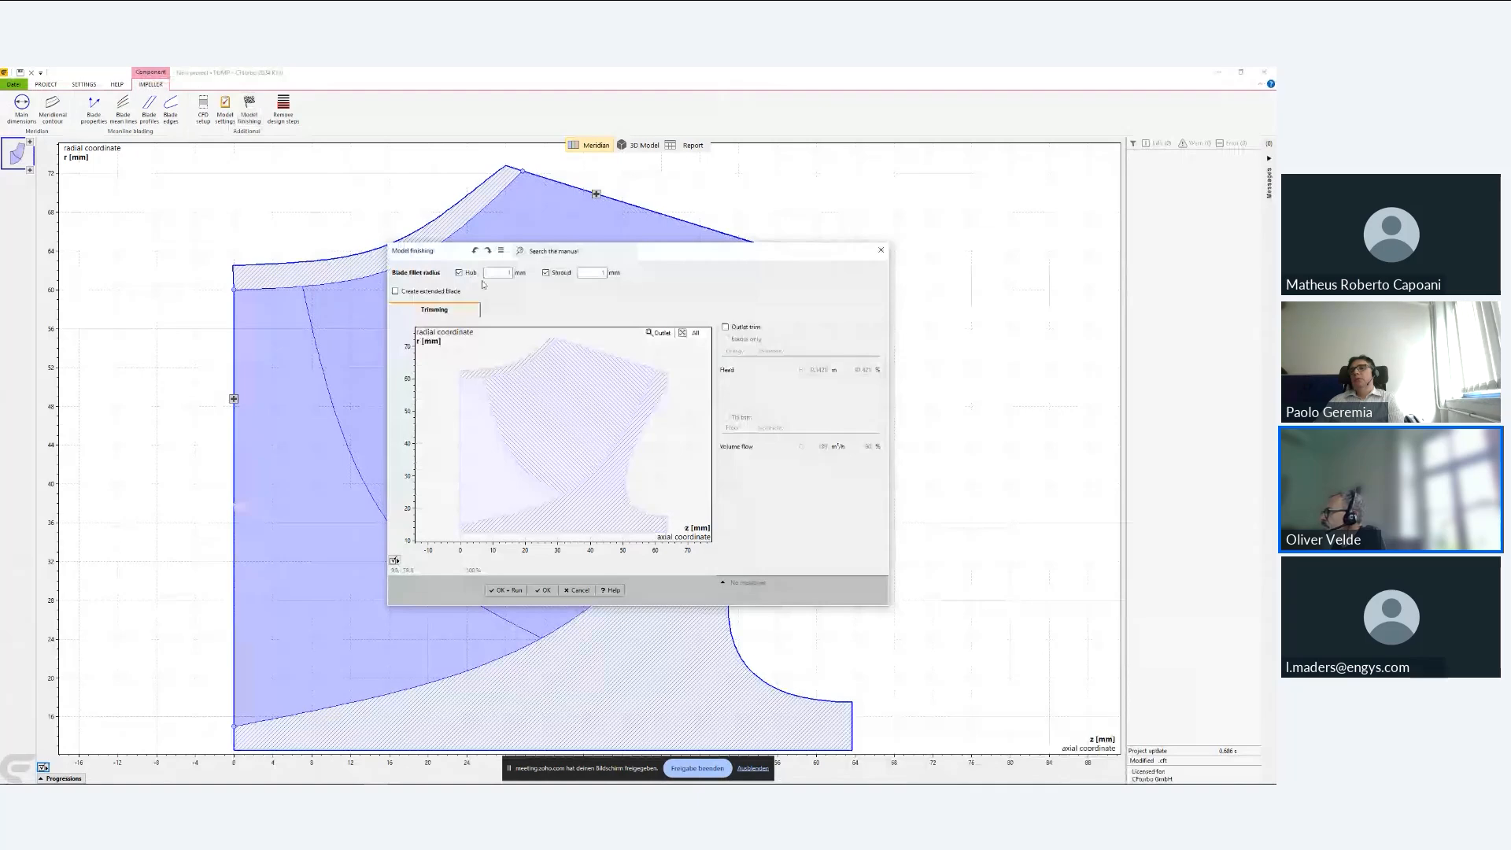
left_click(504, 590)
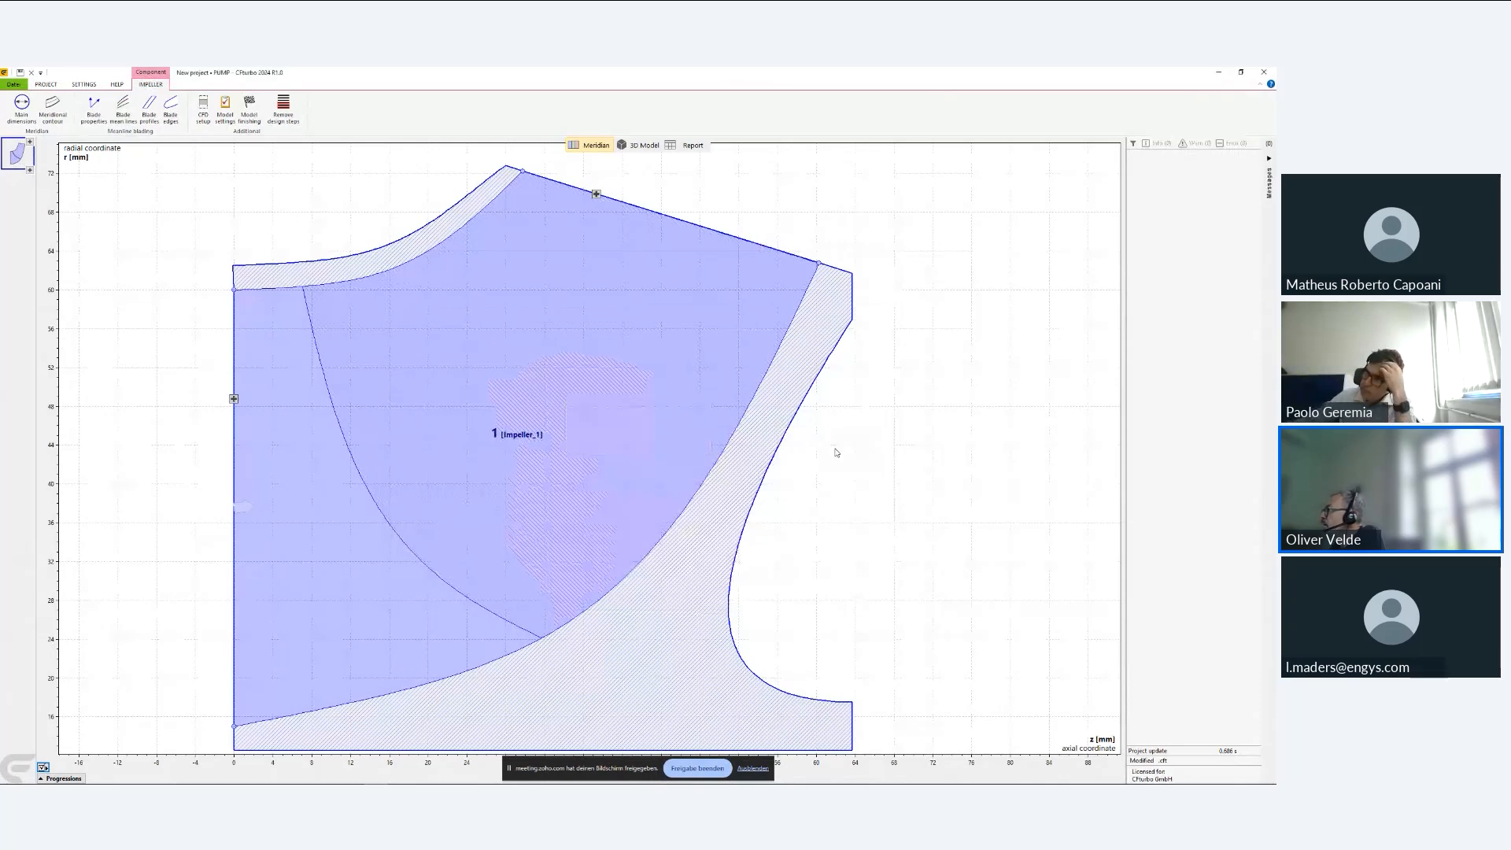
- Inspect the finished impeller solid in the 3D model from its inlet side and its back side
left_click(638, 144)
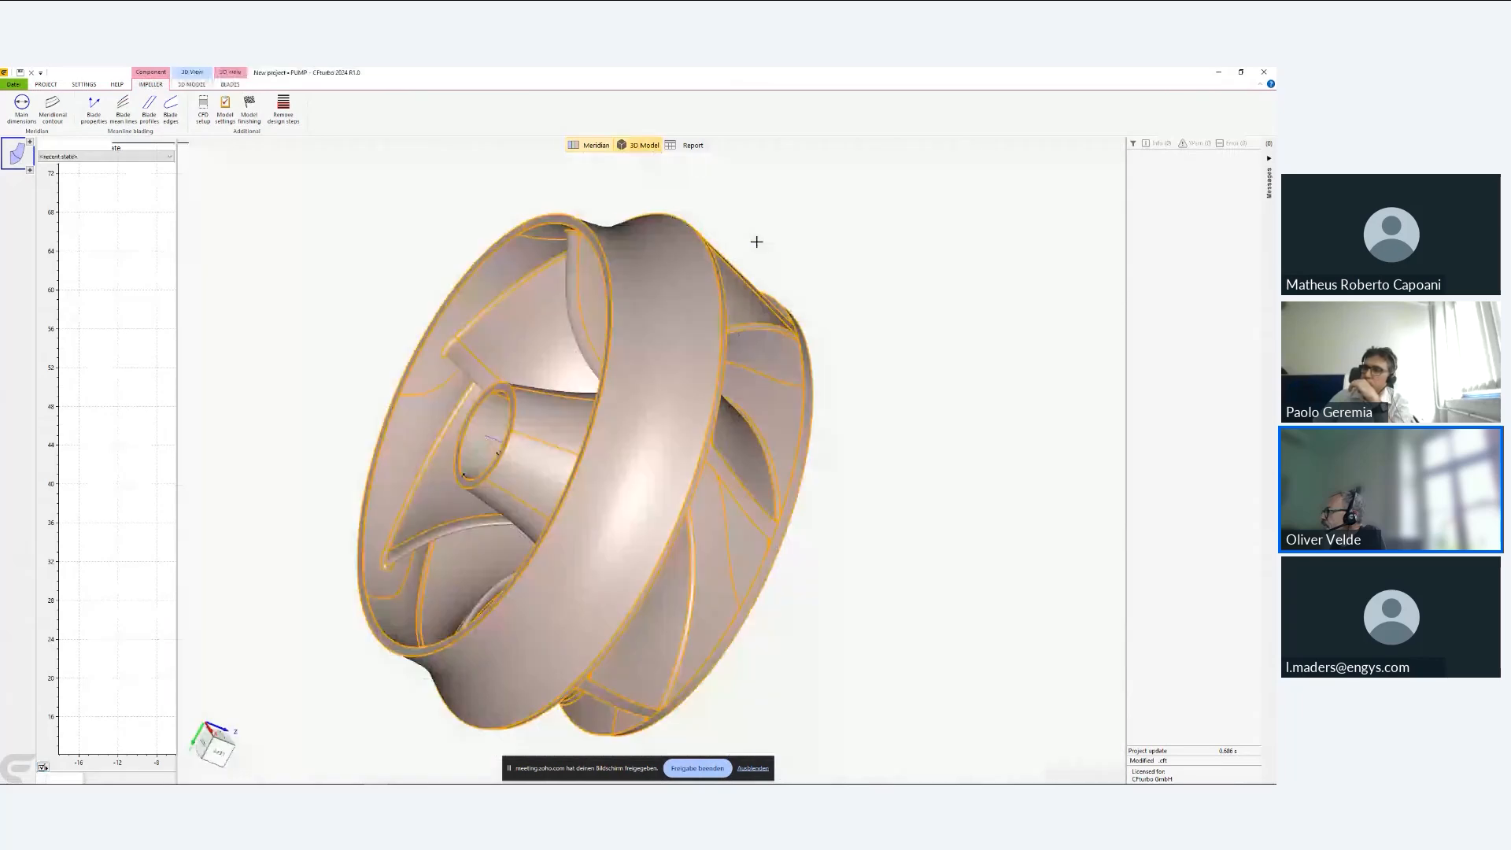
left_click_drag(648, 342, 643, 337)
left_click_drag(792, 444, 395, 391)
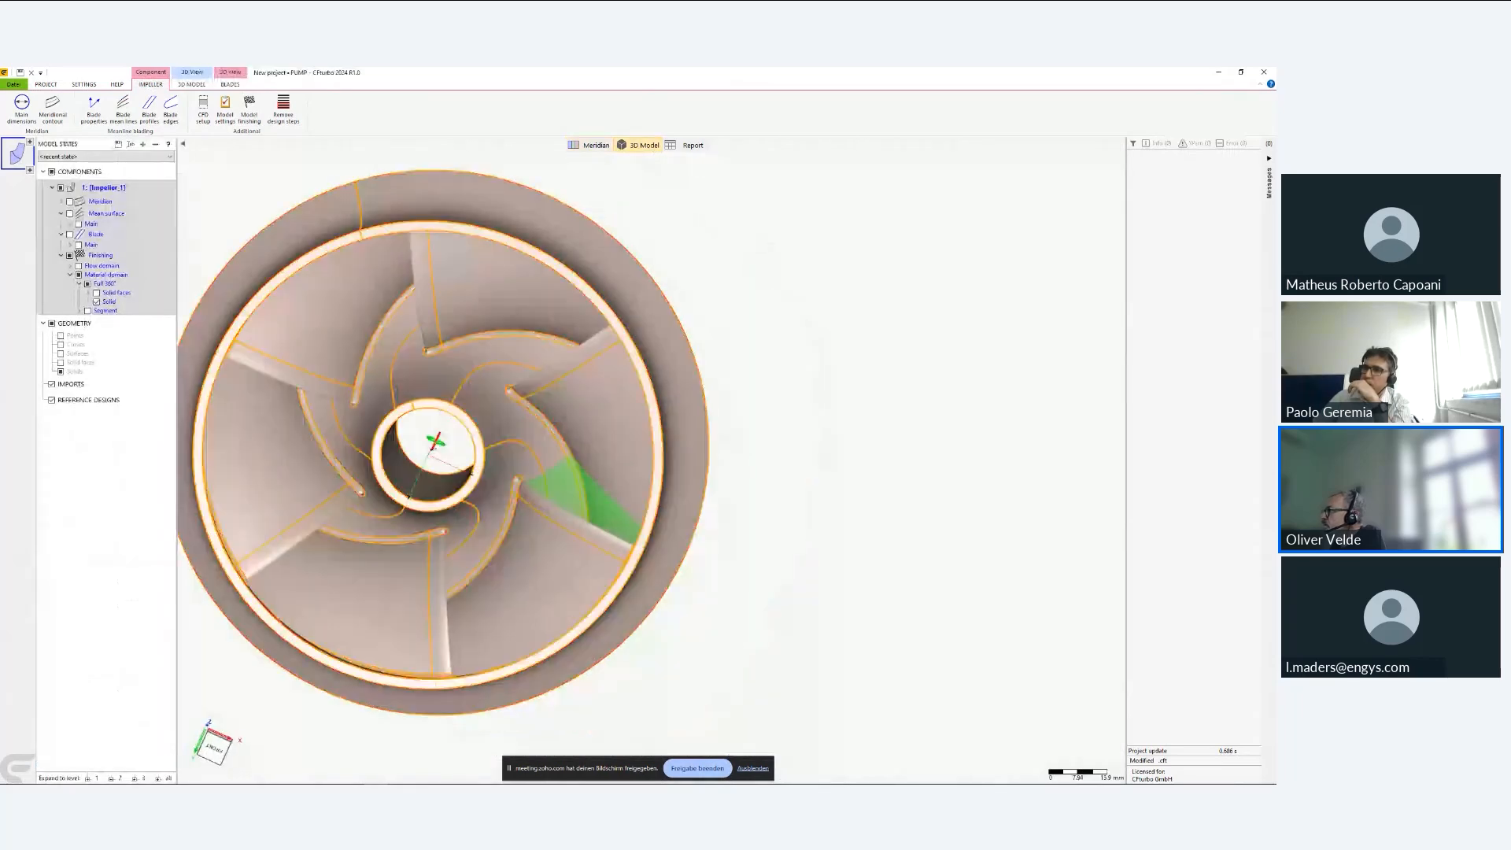
left_click_drag(470, 472, 269, 375)
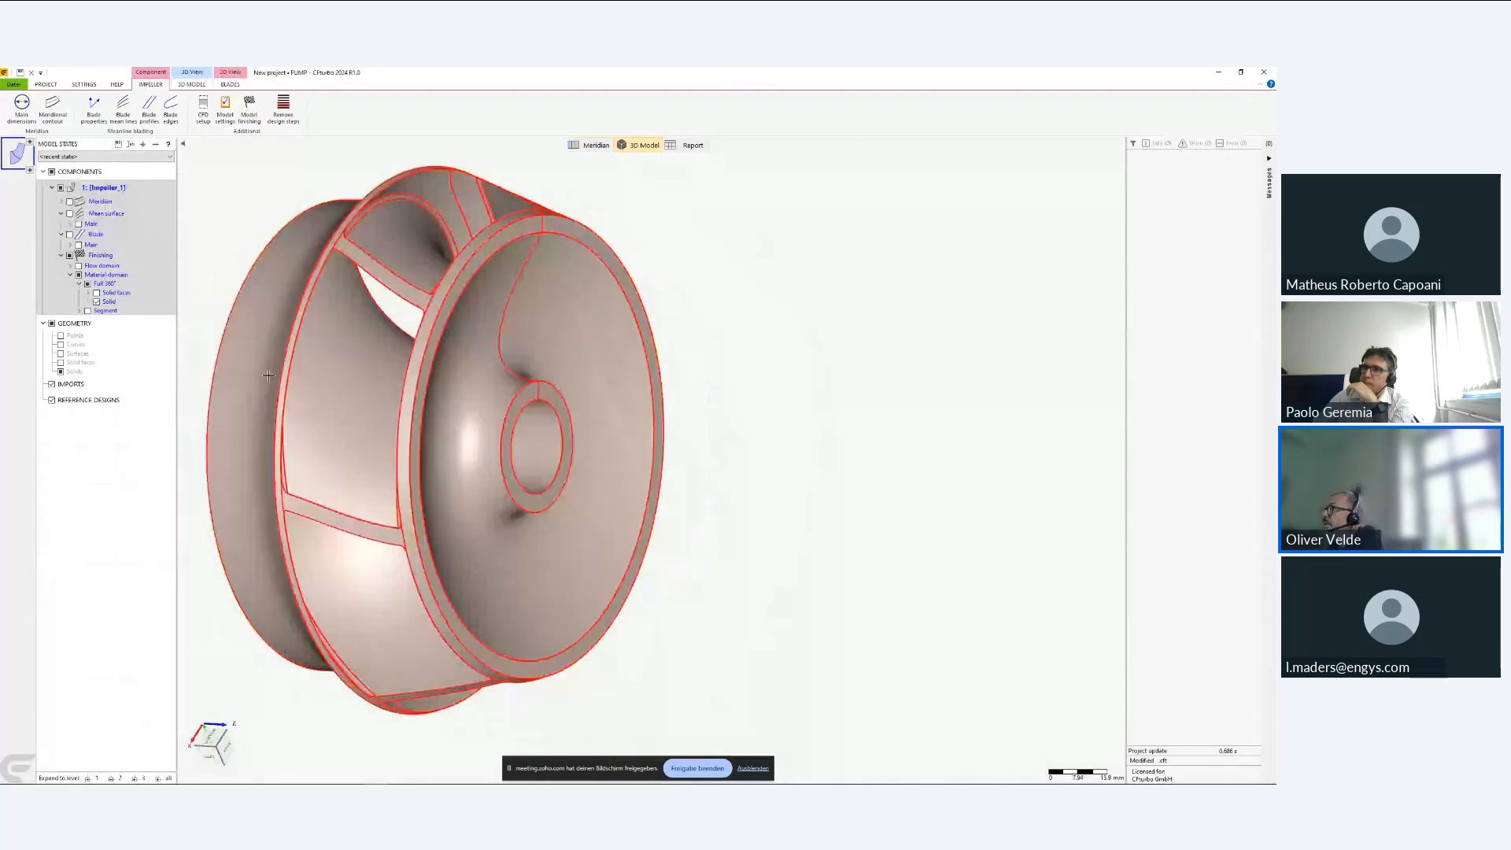
- View the geometric properties of the full 360° impeller solid, checking its density, mass and moments of inertia
right_click(116, 304)
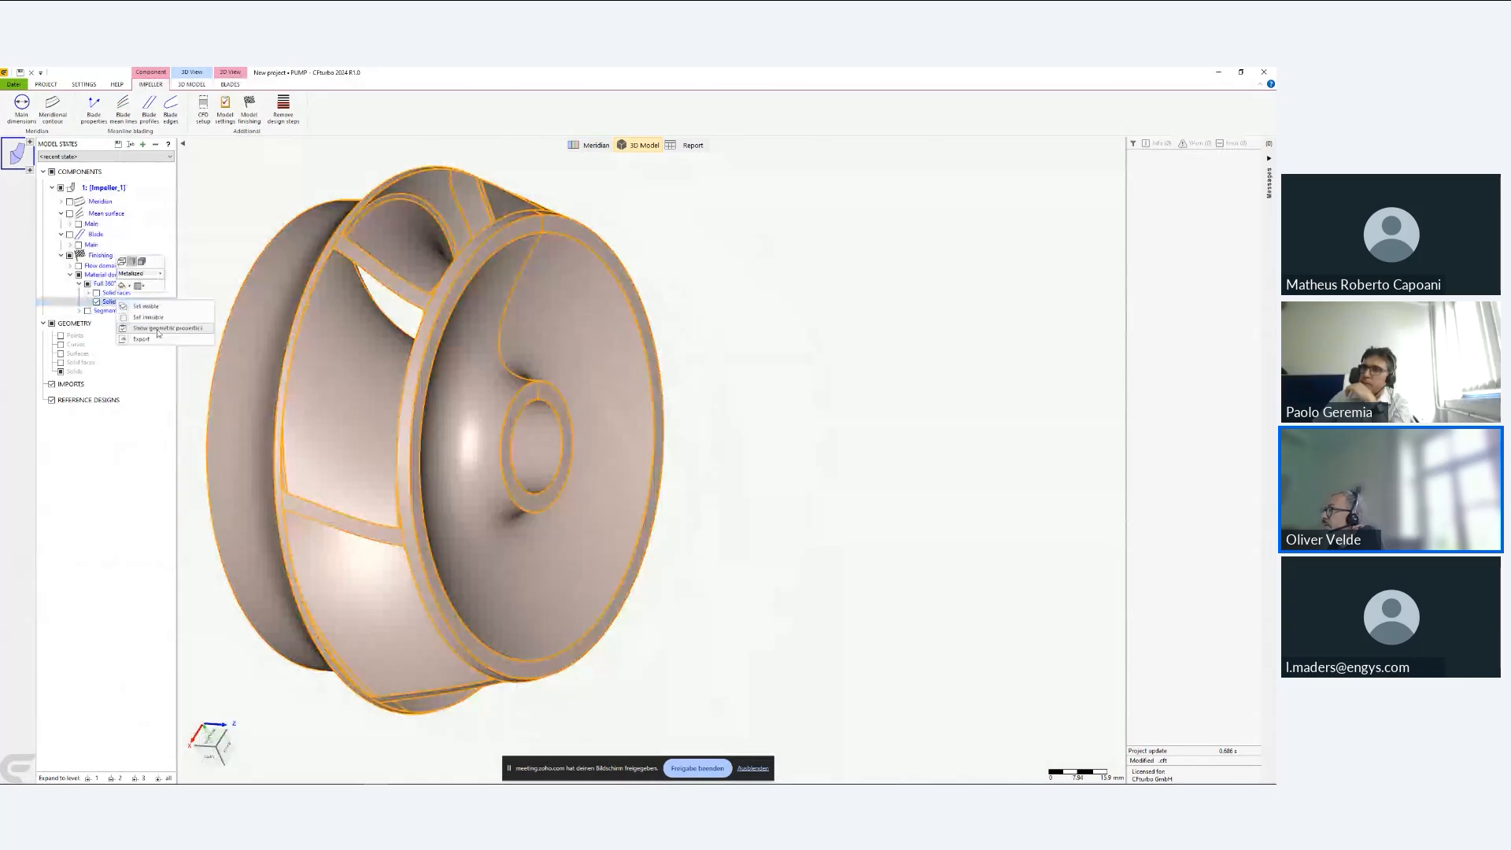
left_click(157, 330)
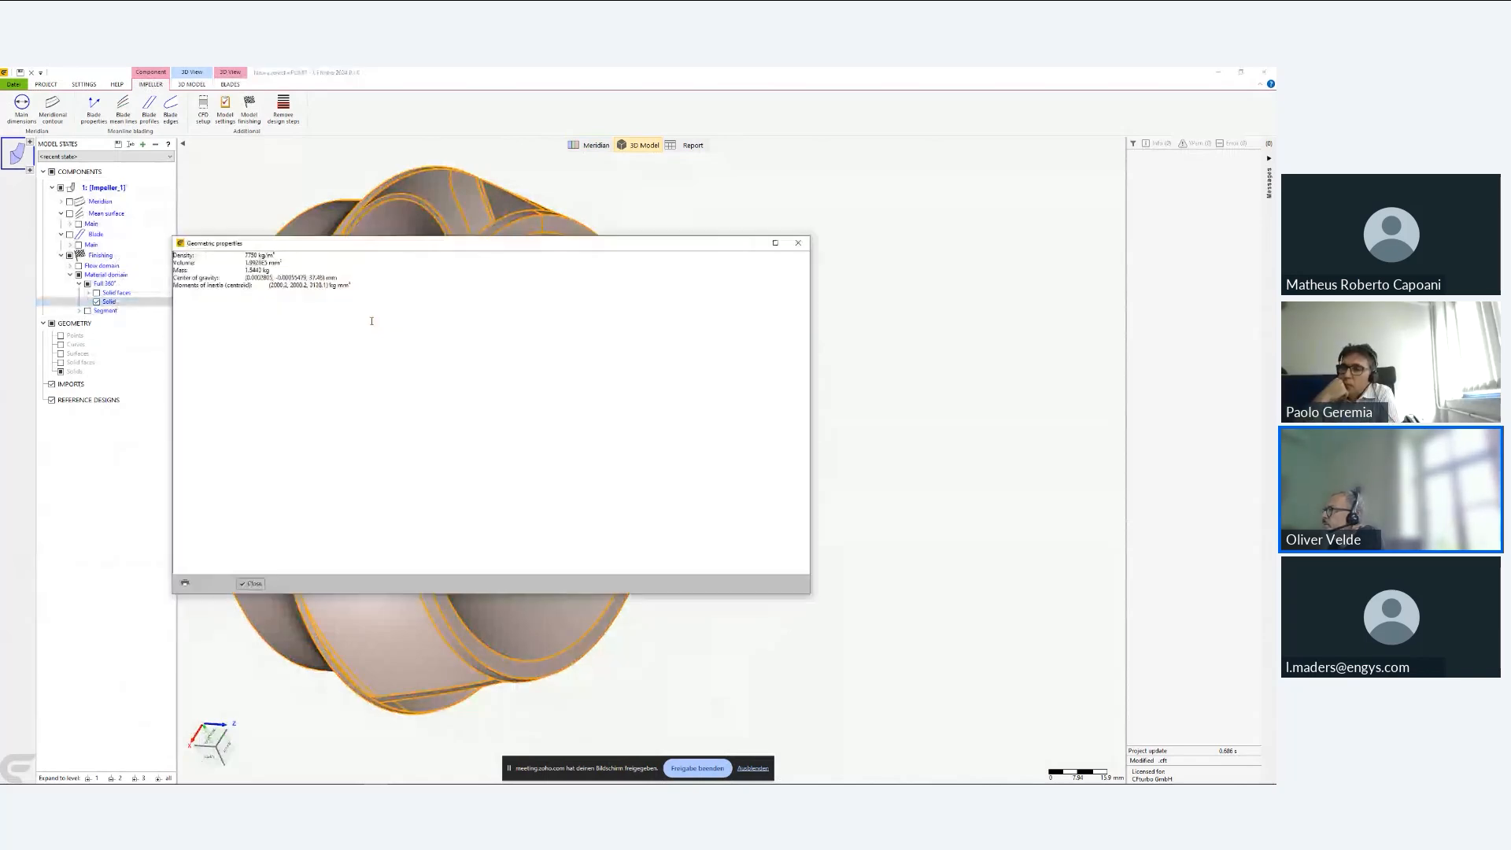
double_click(244, 255)
triple_click(251, 270)
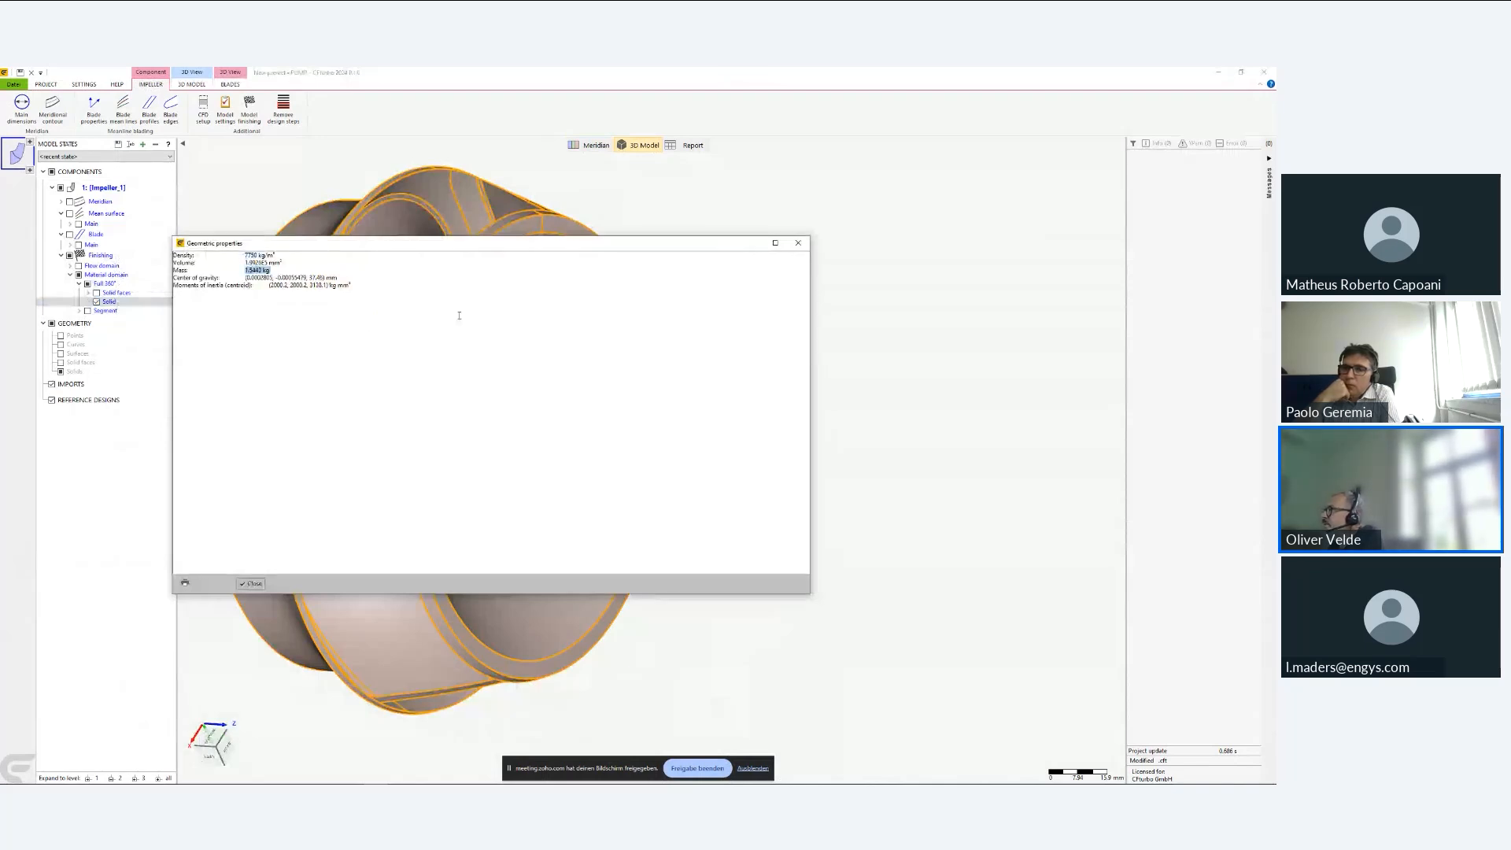
left_click(266, 285)
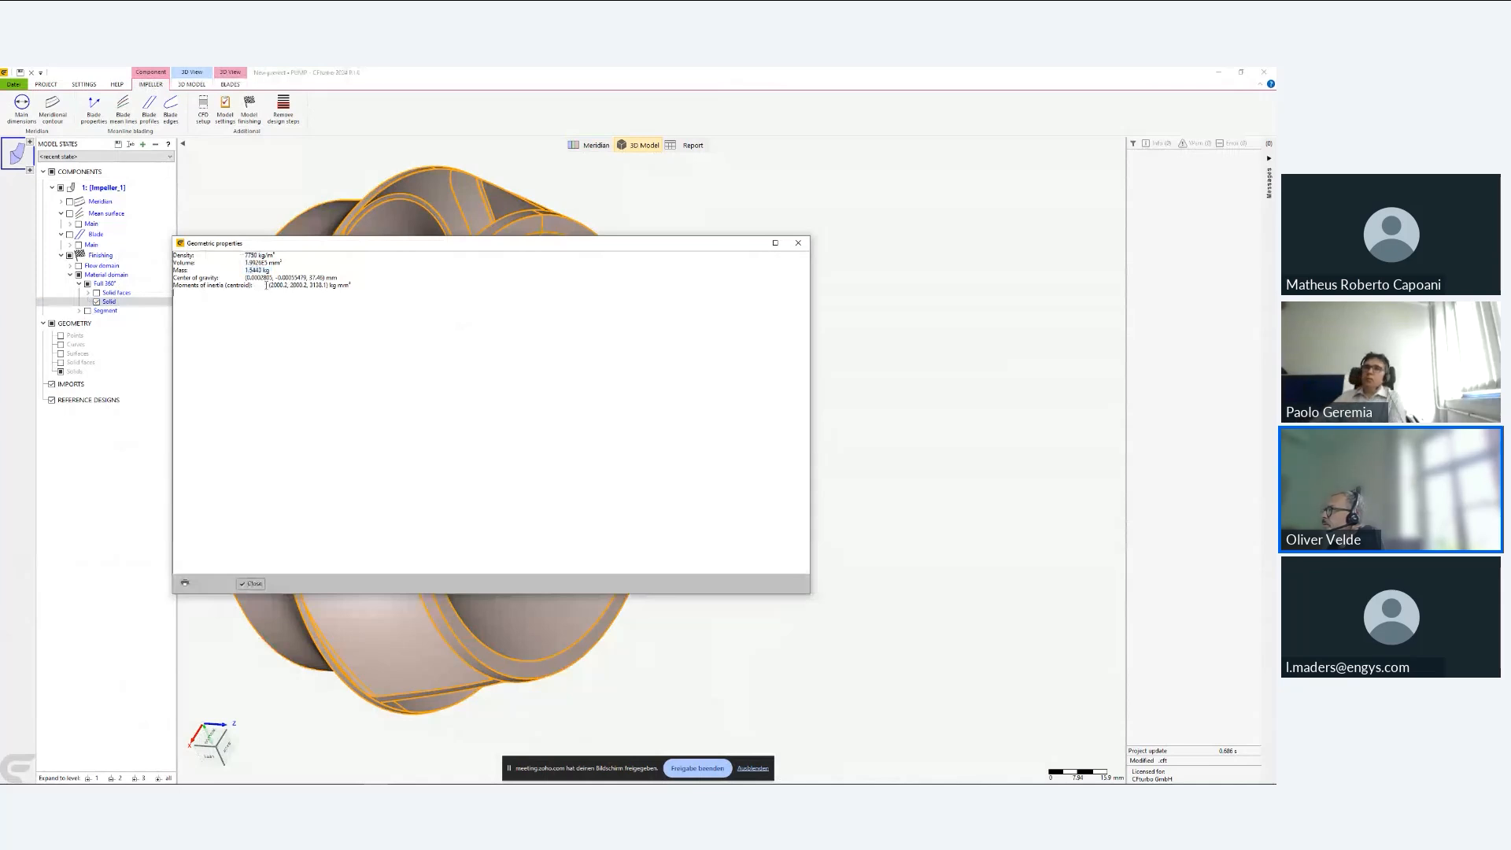
left_click_drag(266, 285, 333, 291)
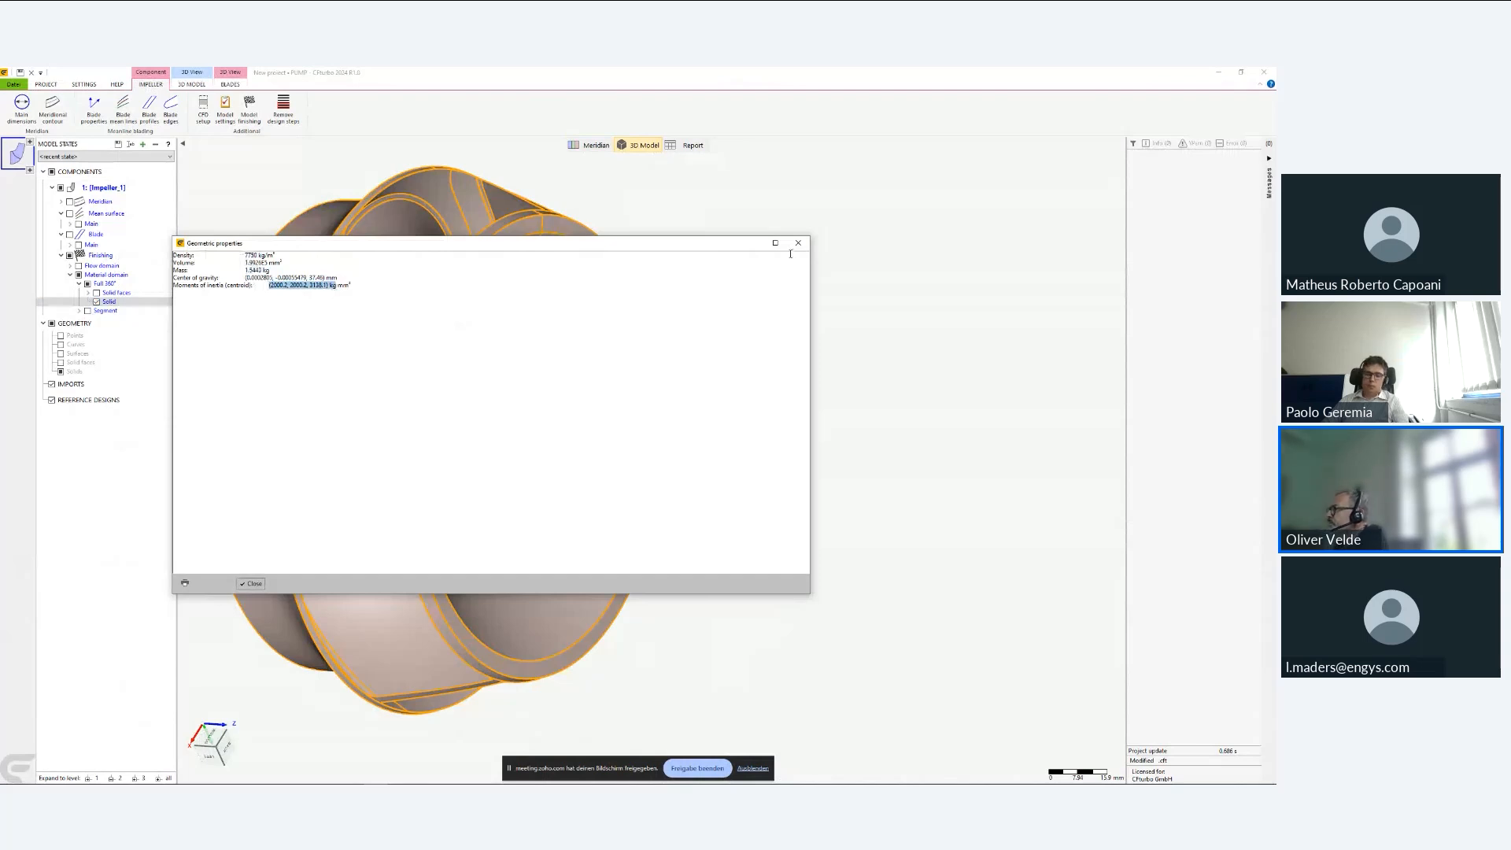
left_click(798, 242)
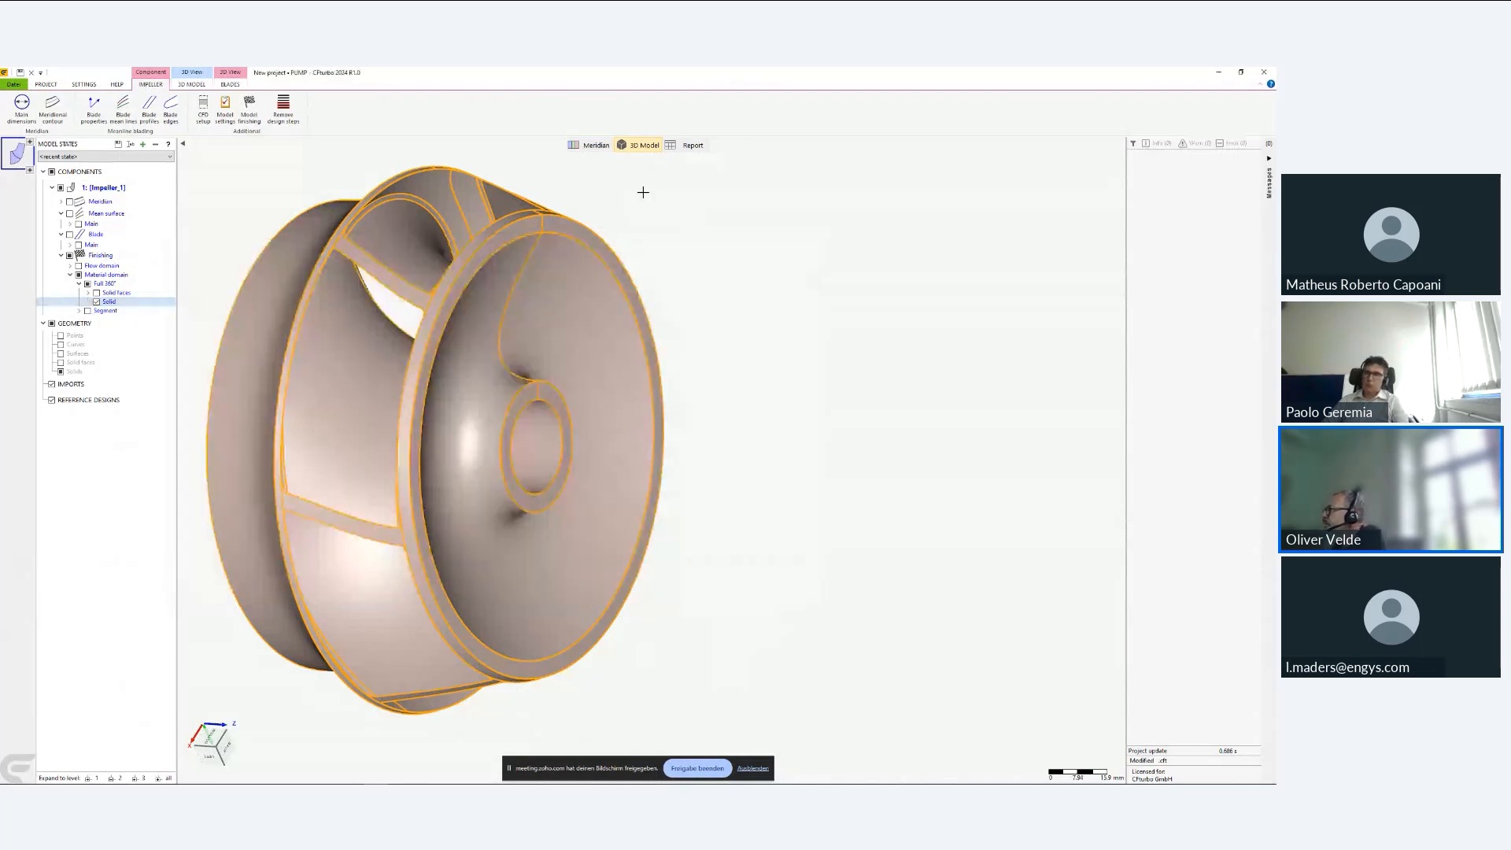
- Add a new Bowl stator at the impeller outlet in the meridian view, enable its blades, and review its inlet settings
left_click(594, 146)
left_click(596, 194)
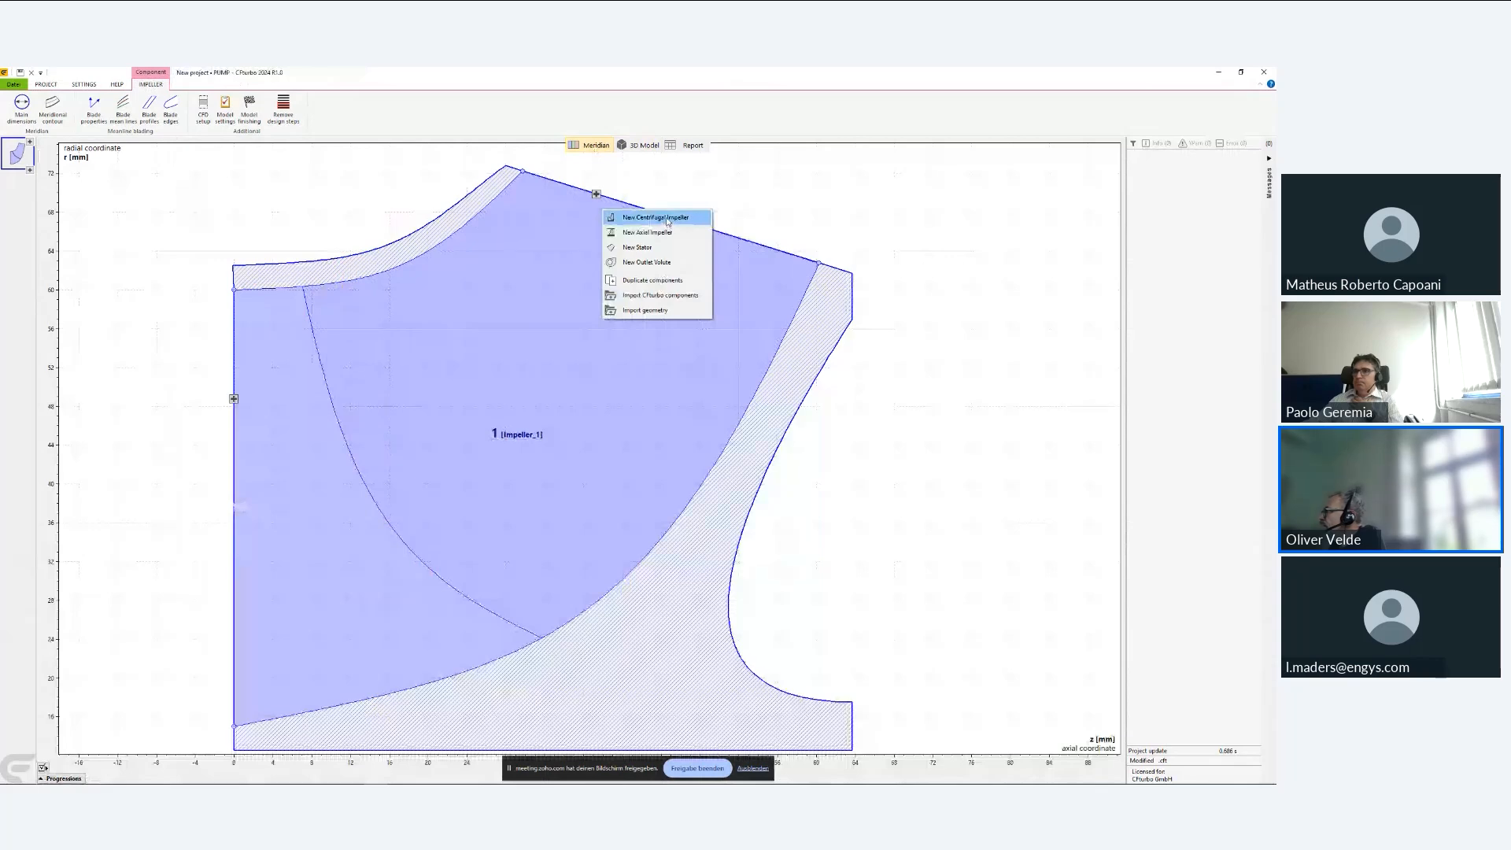
left_click(770, 253)
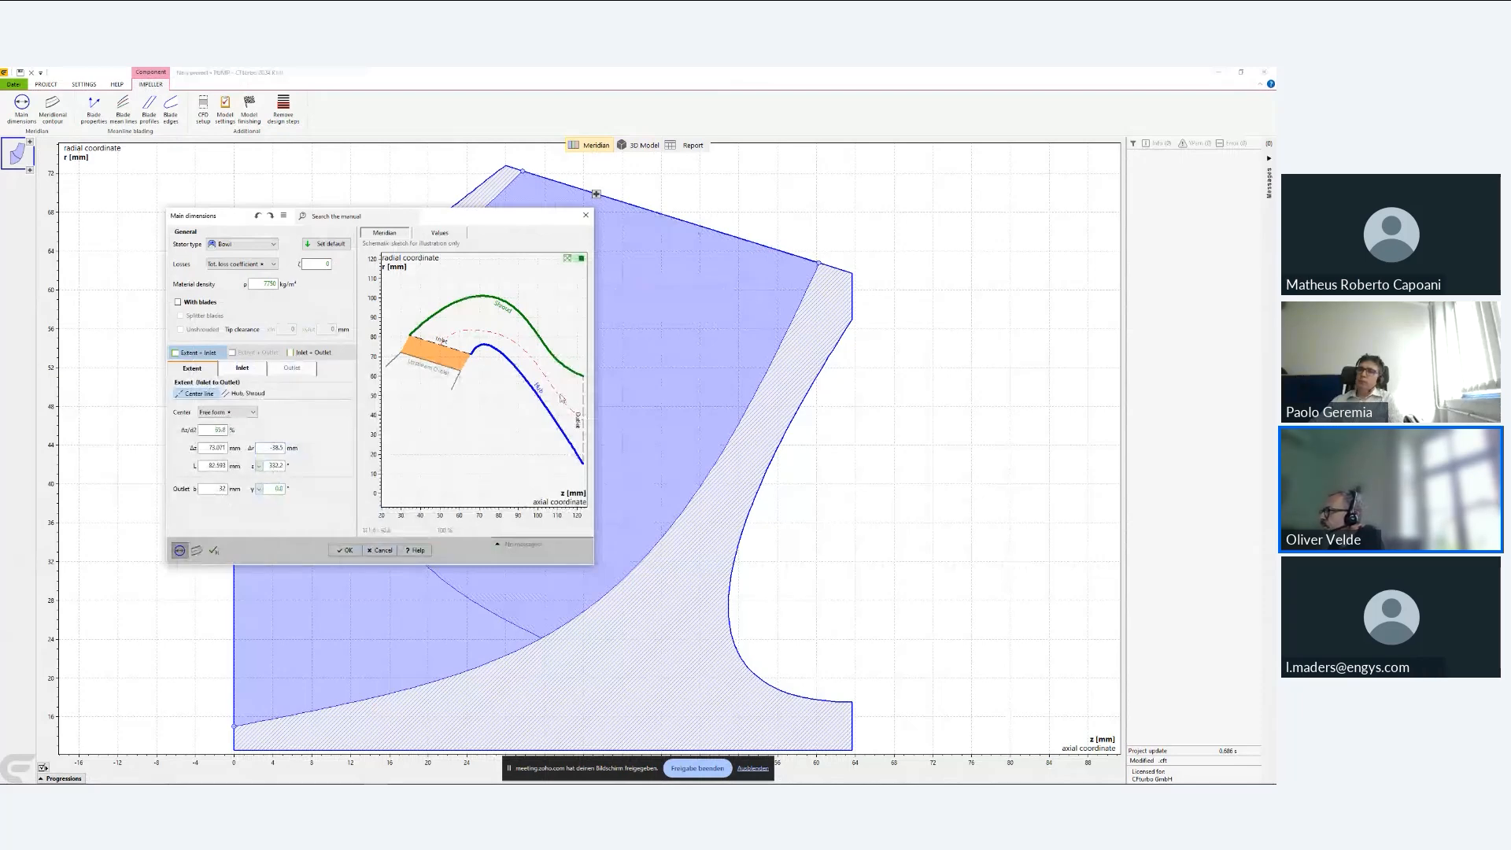
left_click(189, 304)
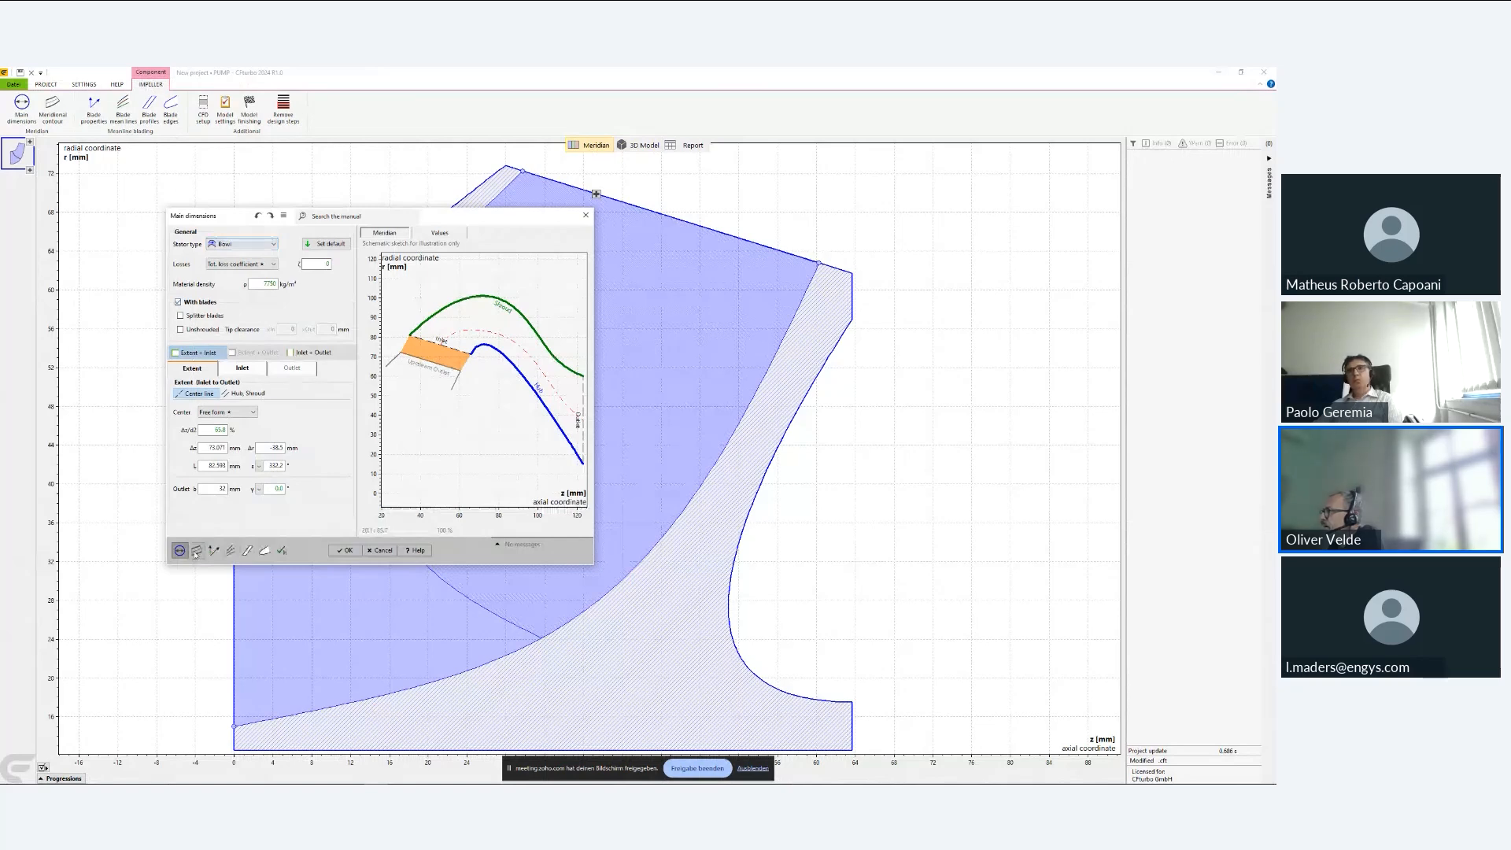
left_click(255, 371)
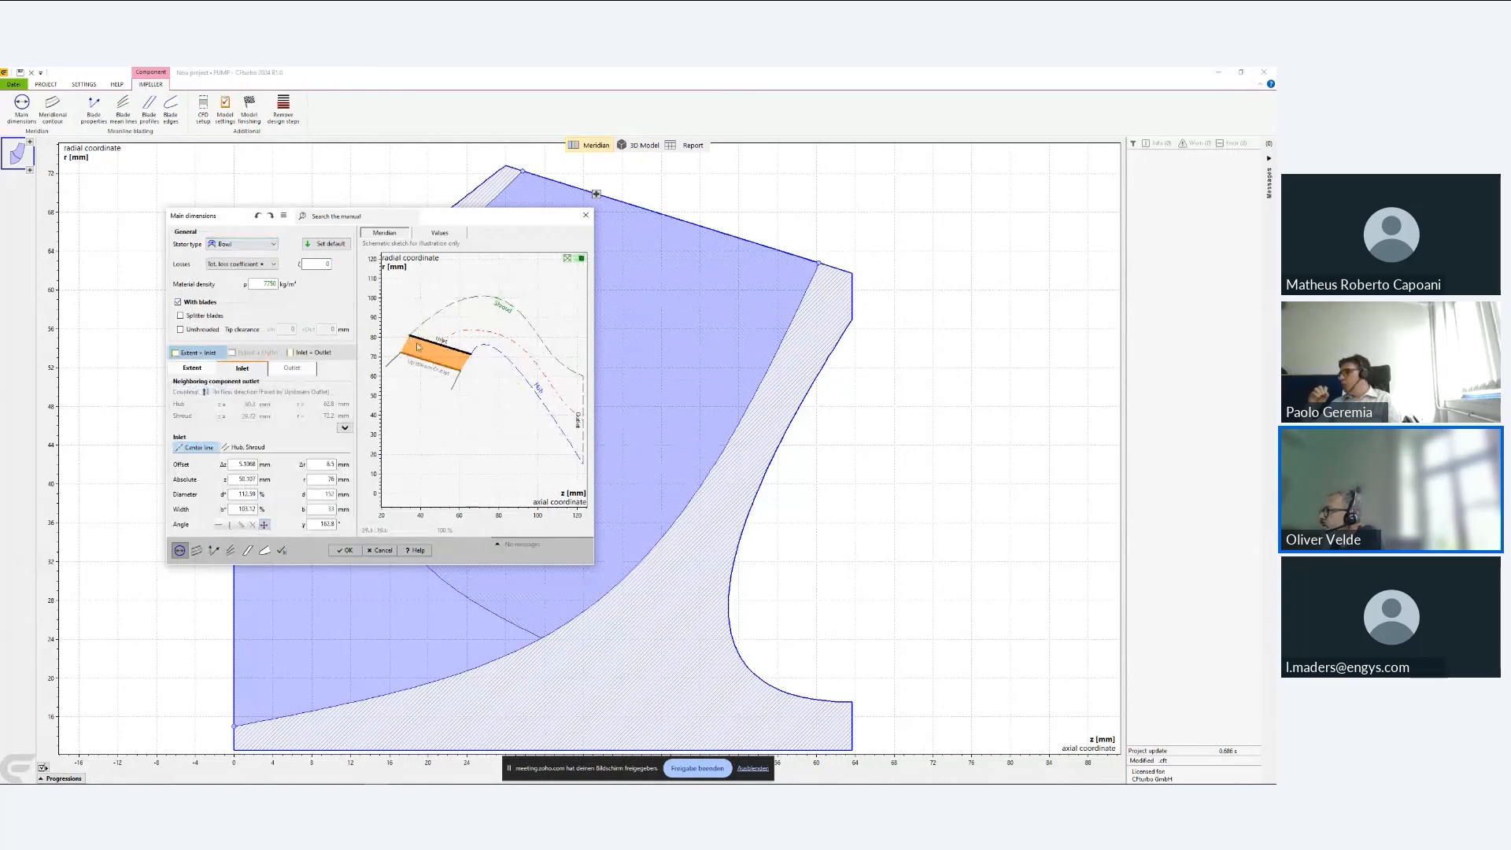
- In the stator's meridional contour, set the outlet tangent angles of the shroud and hub curves to 0°
left_click(214, 551)
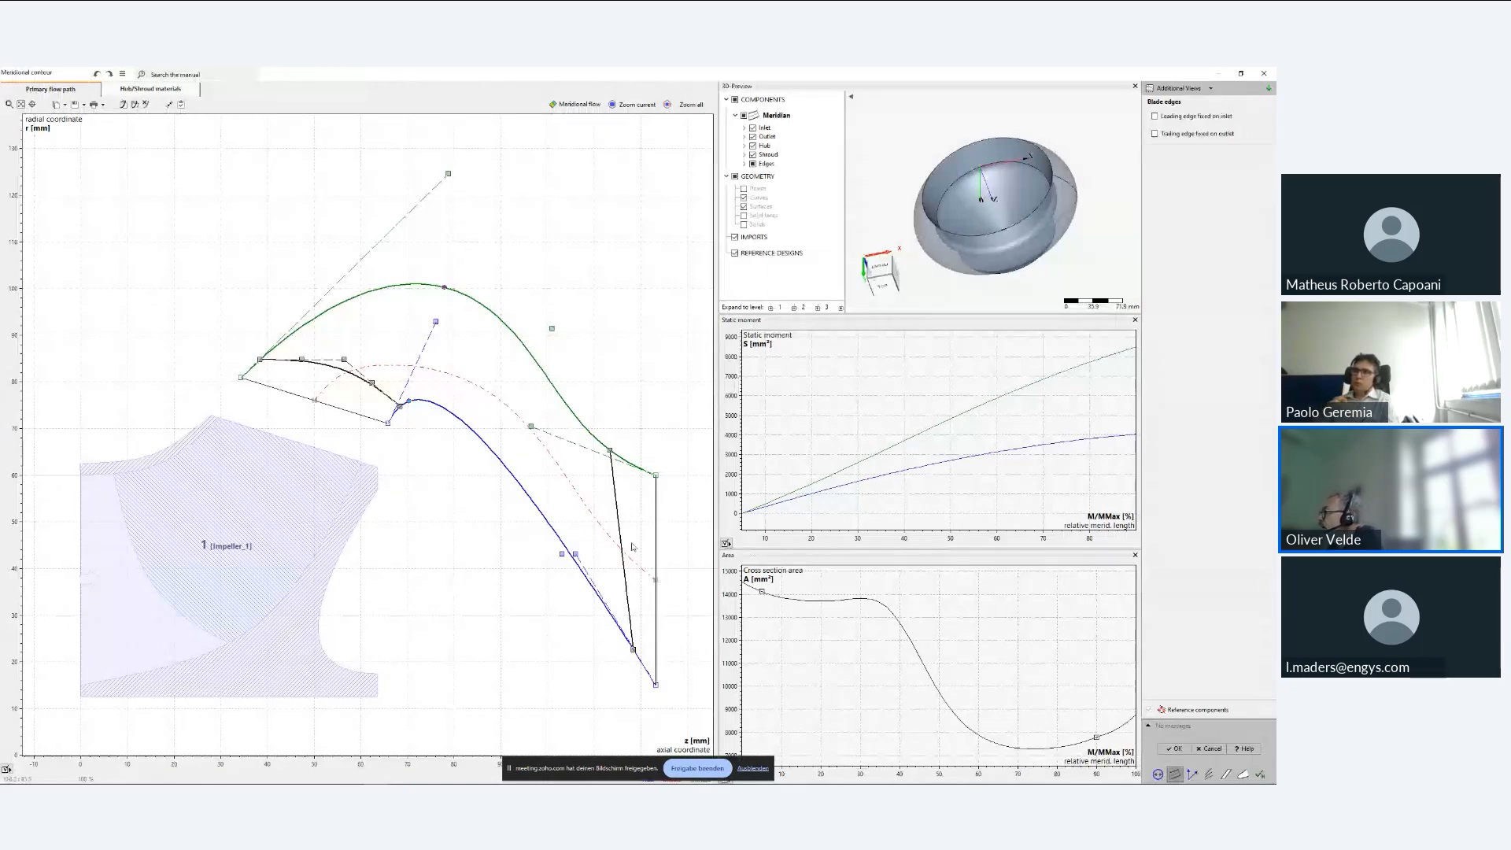
double_click(570, 445)
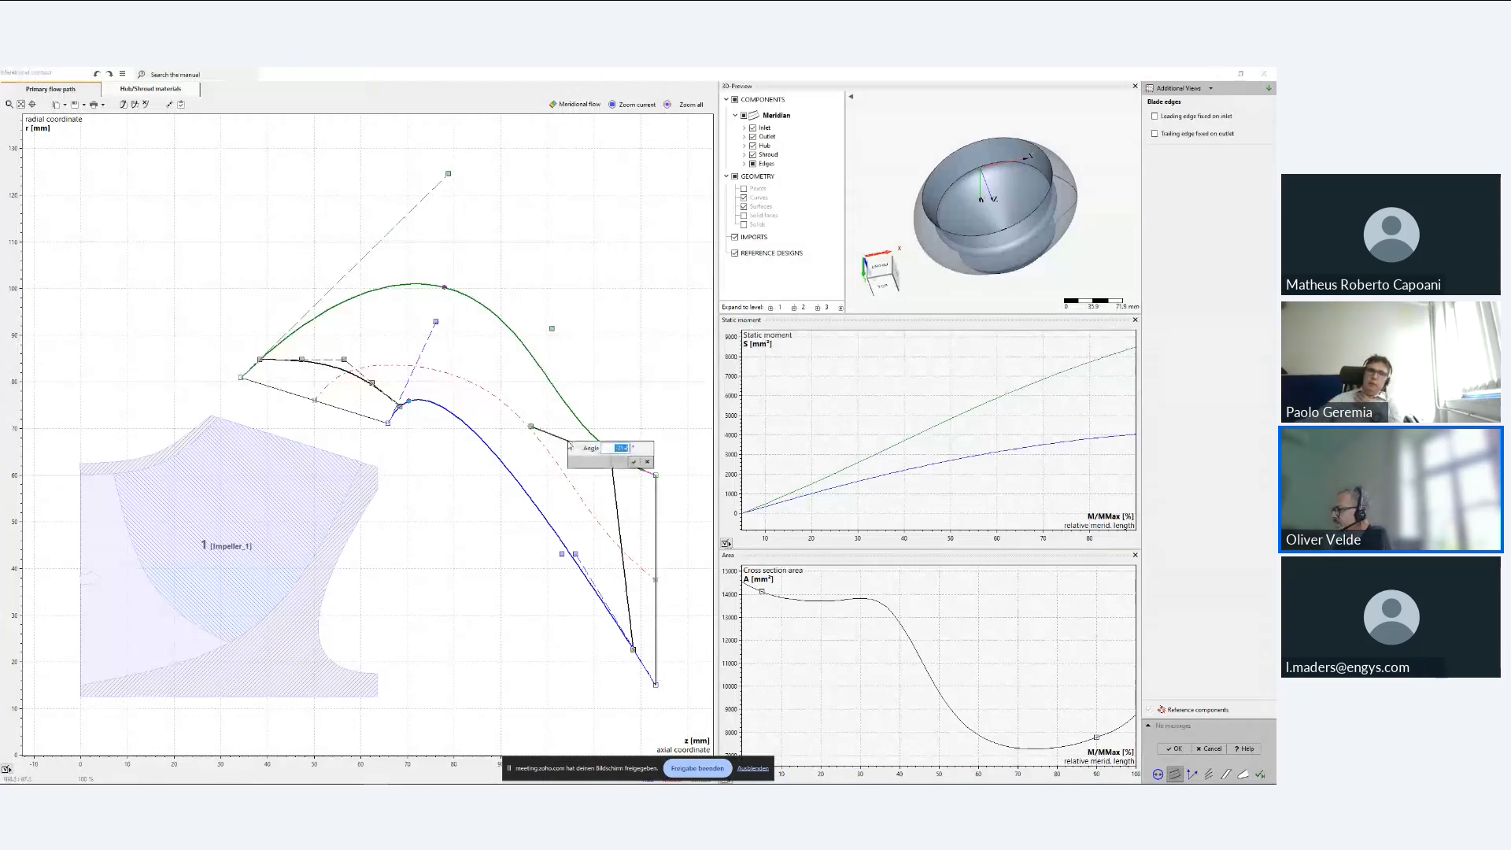
type("0")
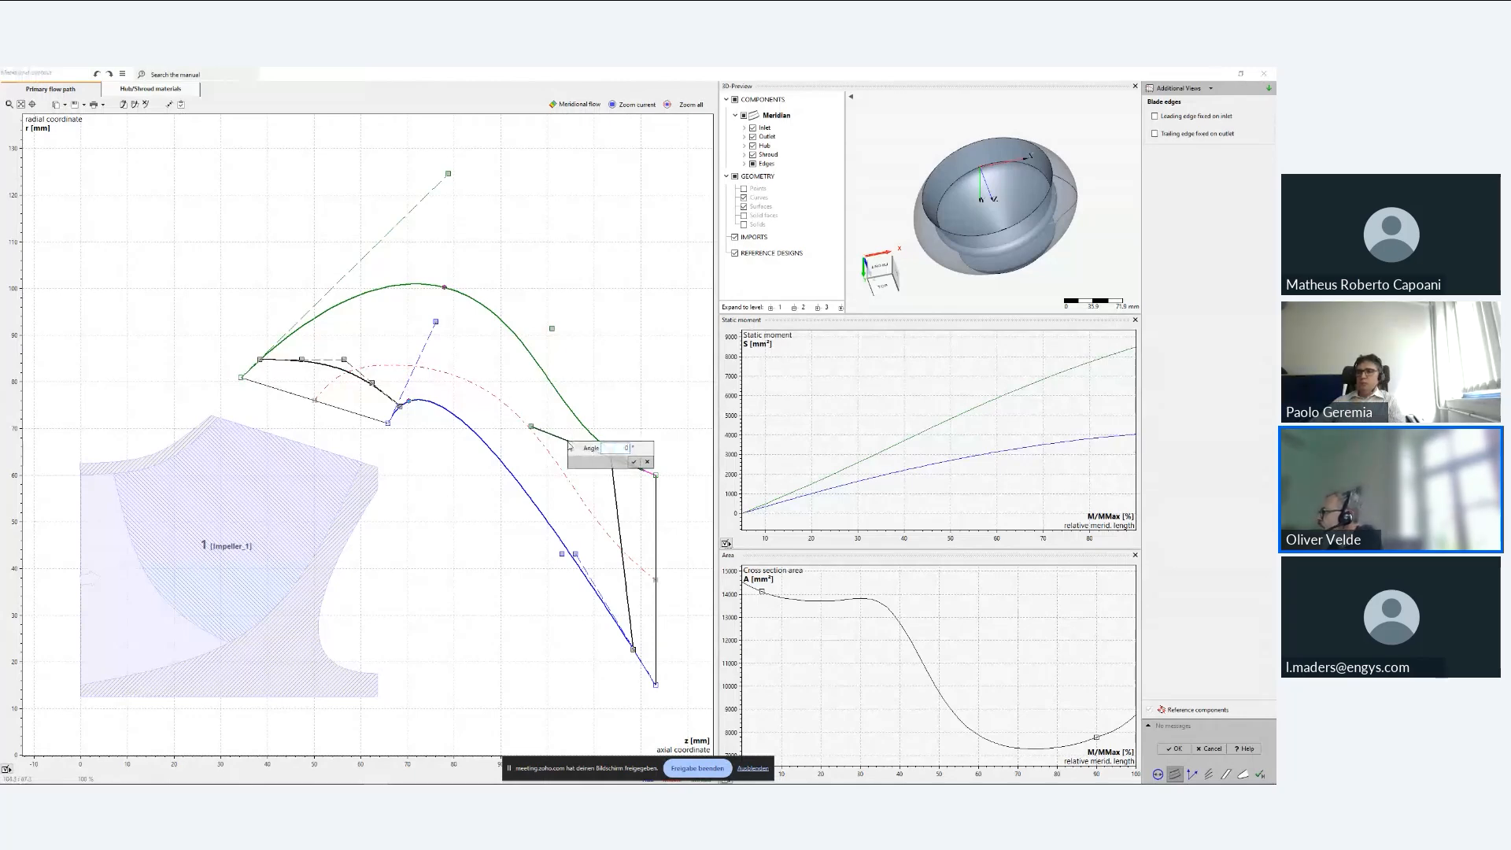
key("Return")
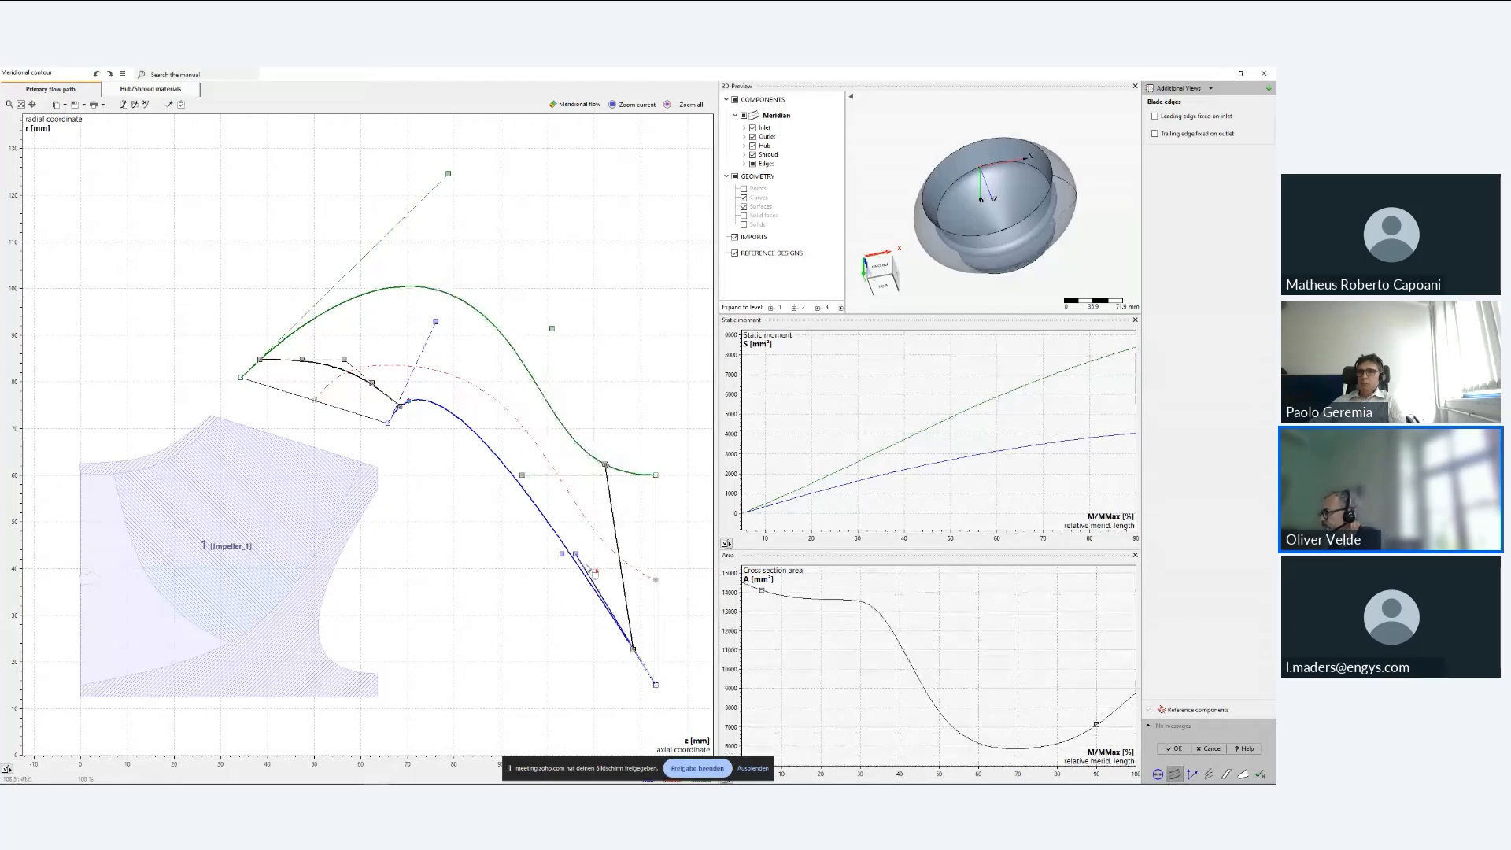
double_click(610, 602)
type("0")
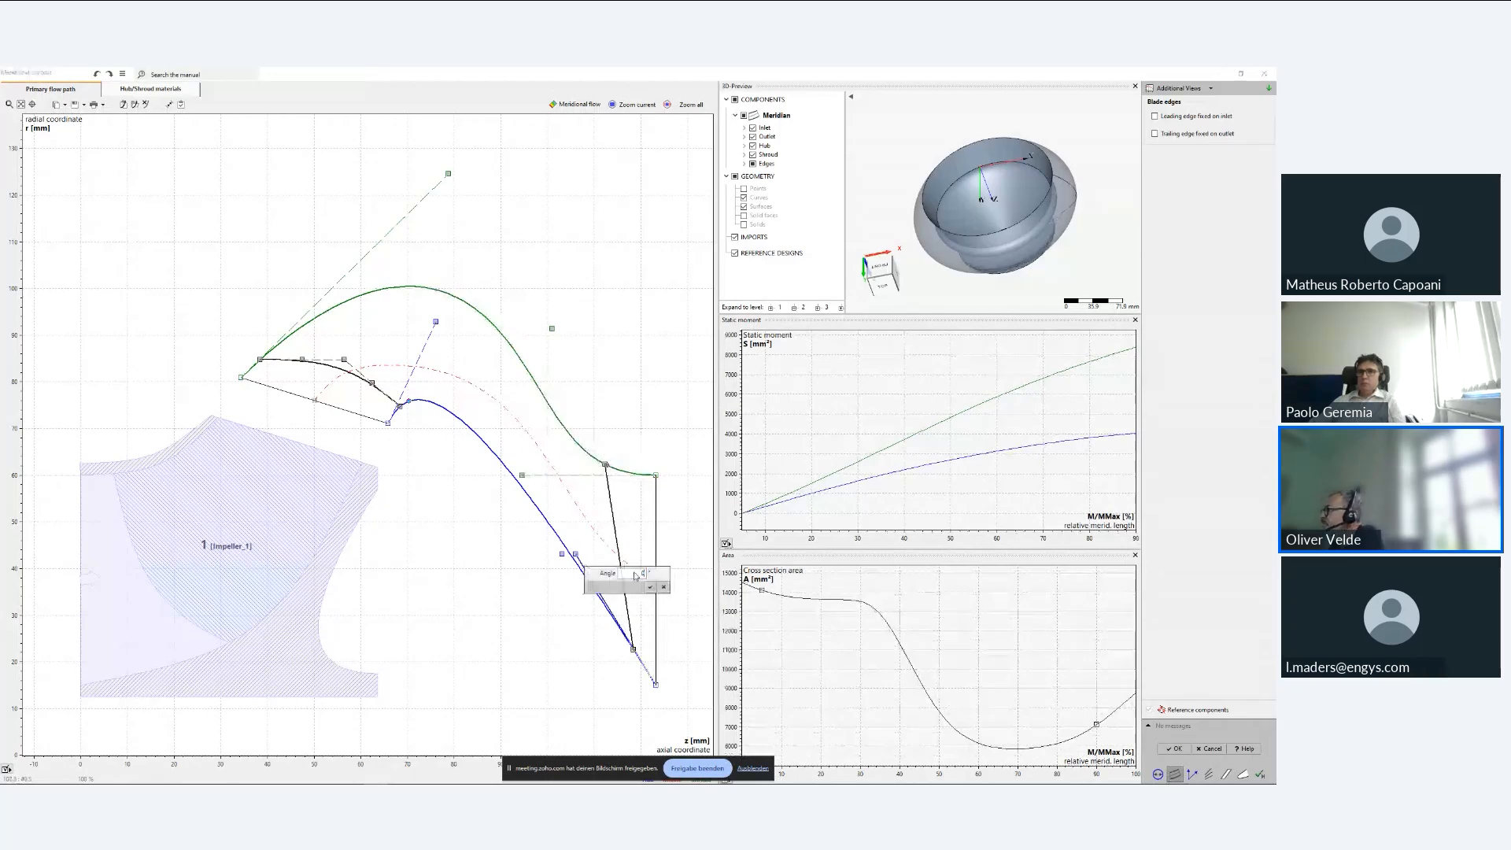
key("Return")
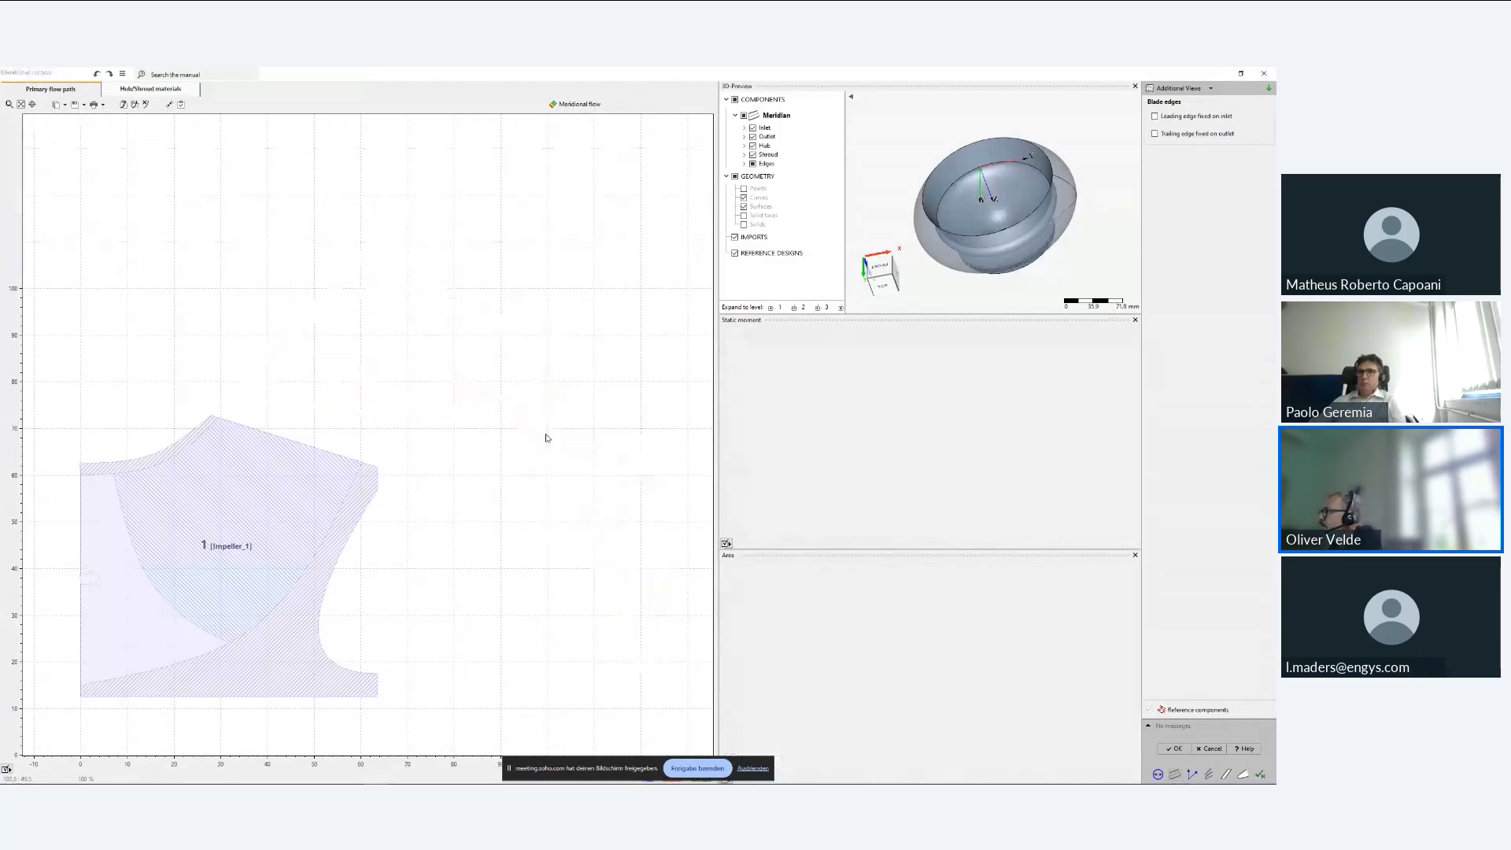
- Move the leading edge's shroud end to about z 46, r 91 mm, reverse its bow, and lower the inlet-side hub and shroud control points
left_click_drag(262, 361, 347, 347)
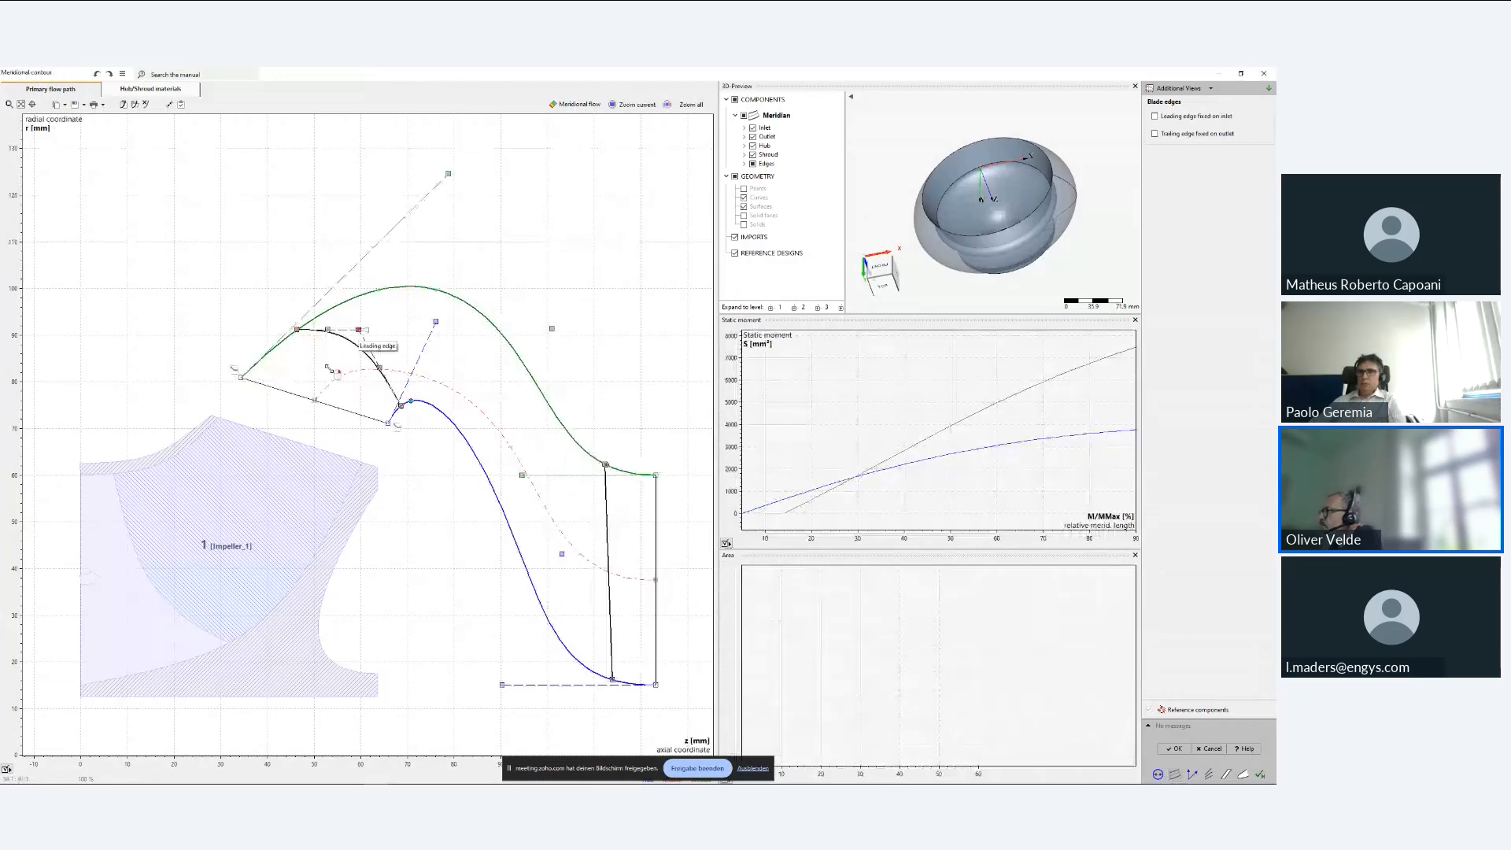
left_click_drag(359, 330, 314, 376)
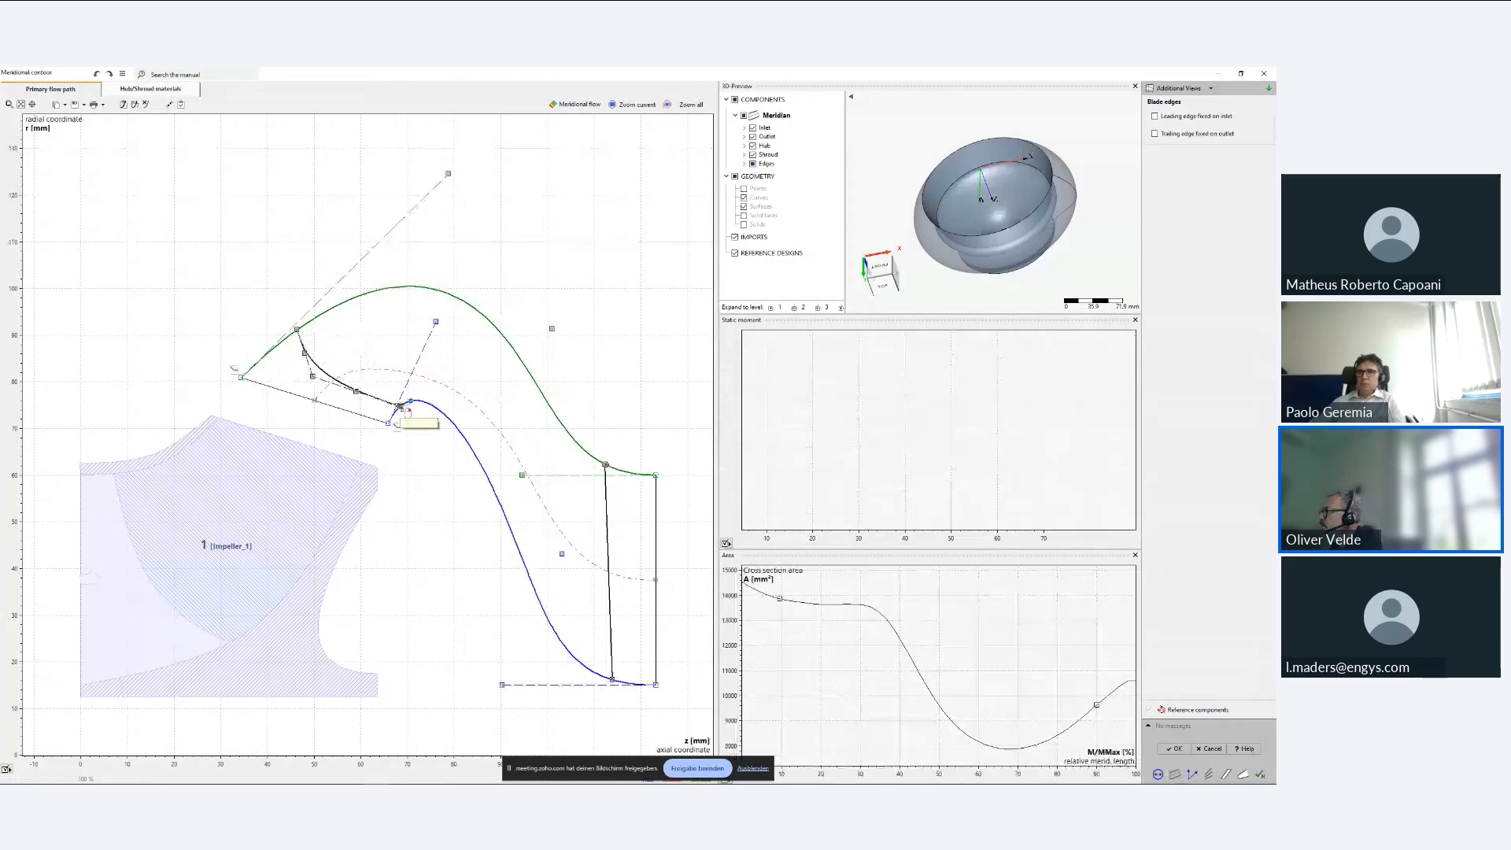
left_click_drag(437, 324, 465, 344)
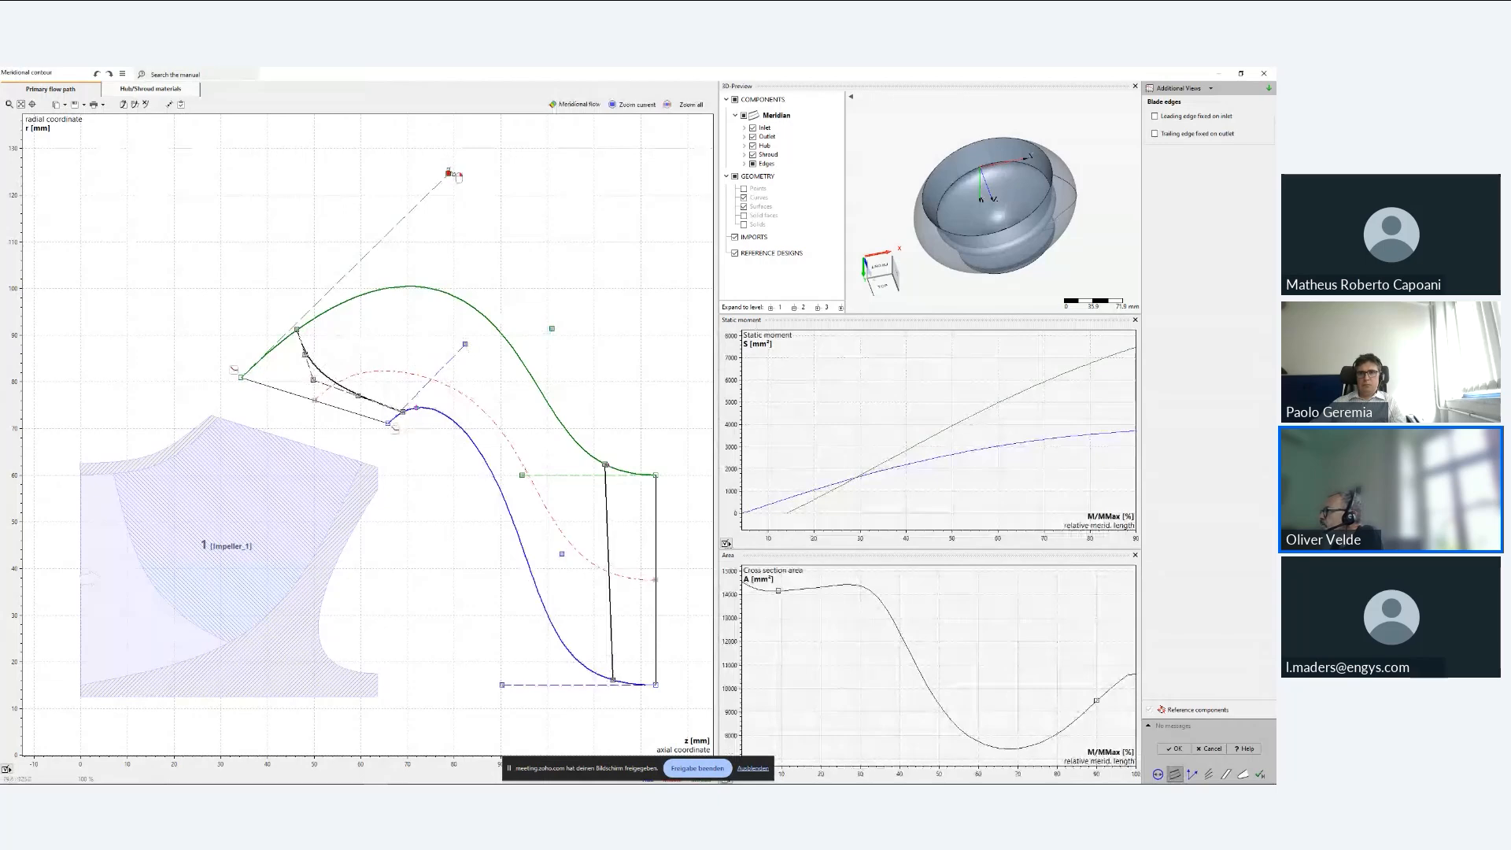
left_click_drag(458, 177, 467, 209)
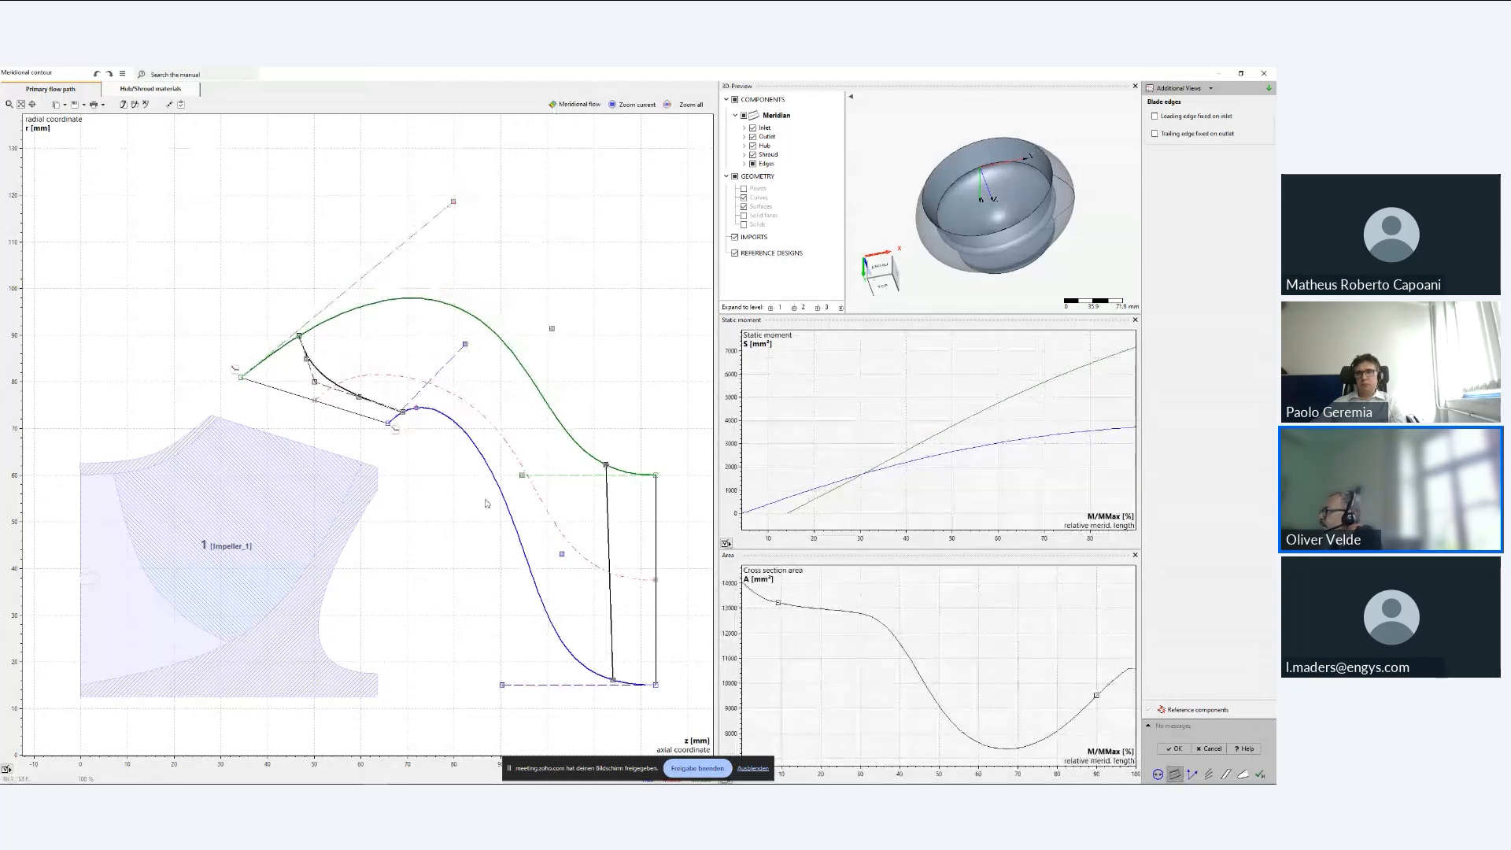
- Check the meridional flow field of the stator, adjust the shroud curve's control point slightly, and accept the meridional contour
left_click(589, 106)
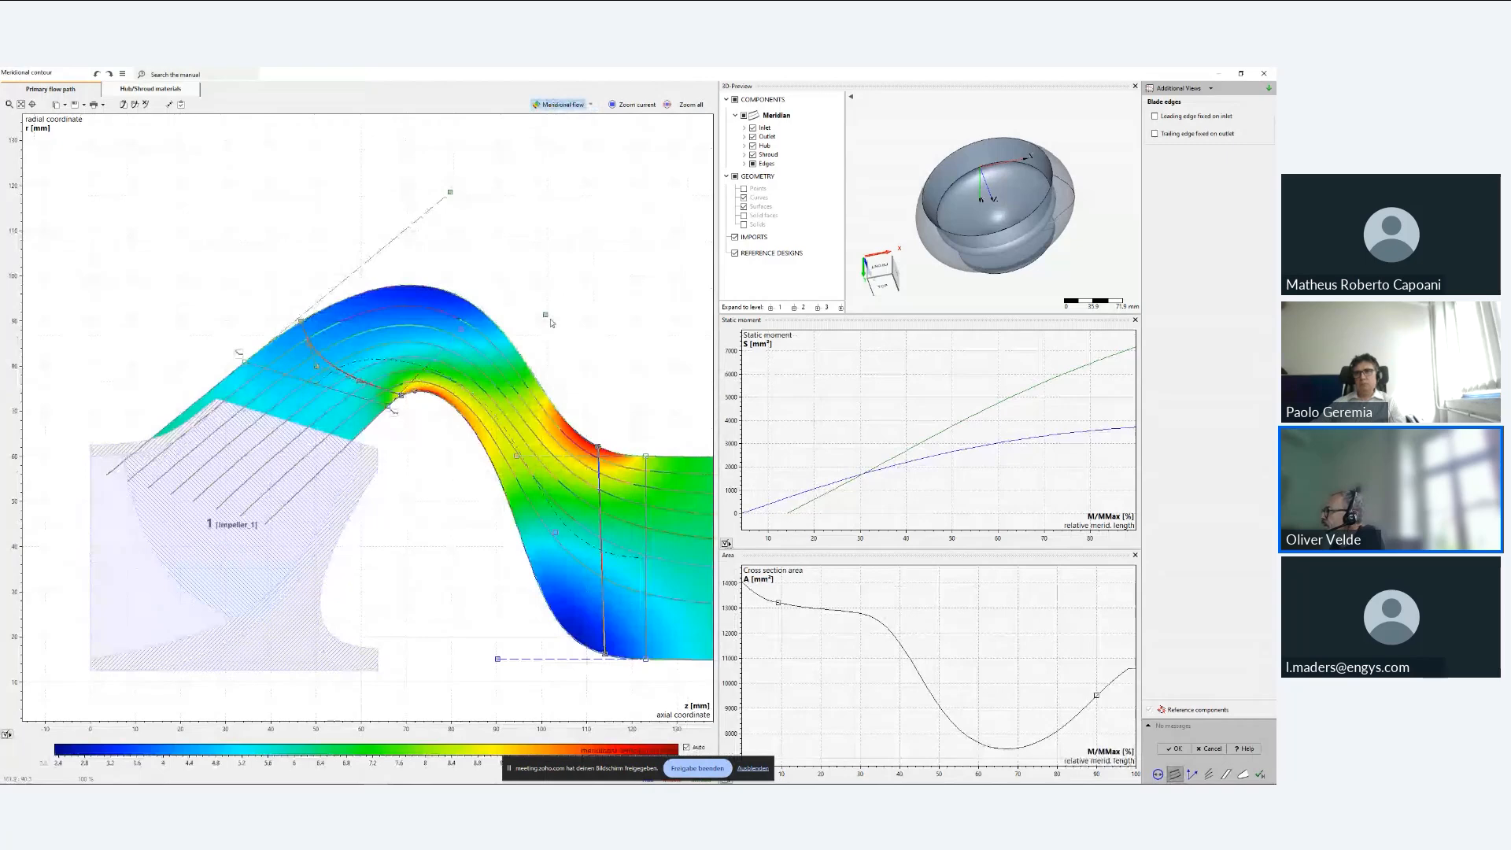
left_click(594, 356)
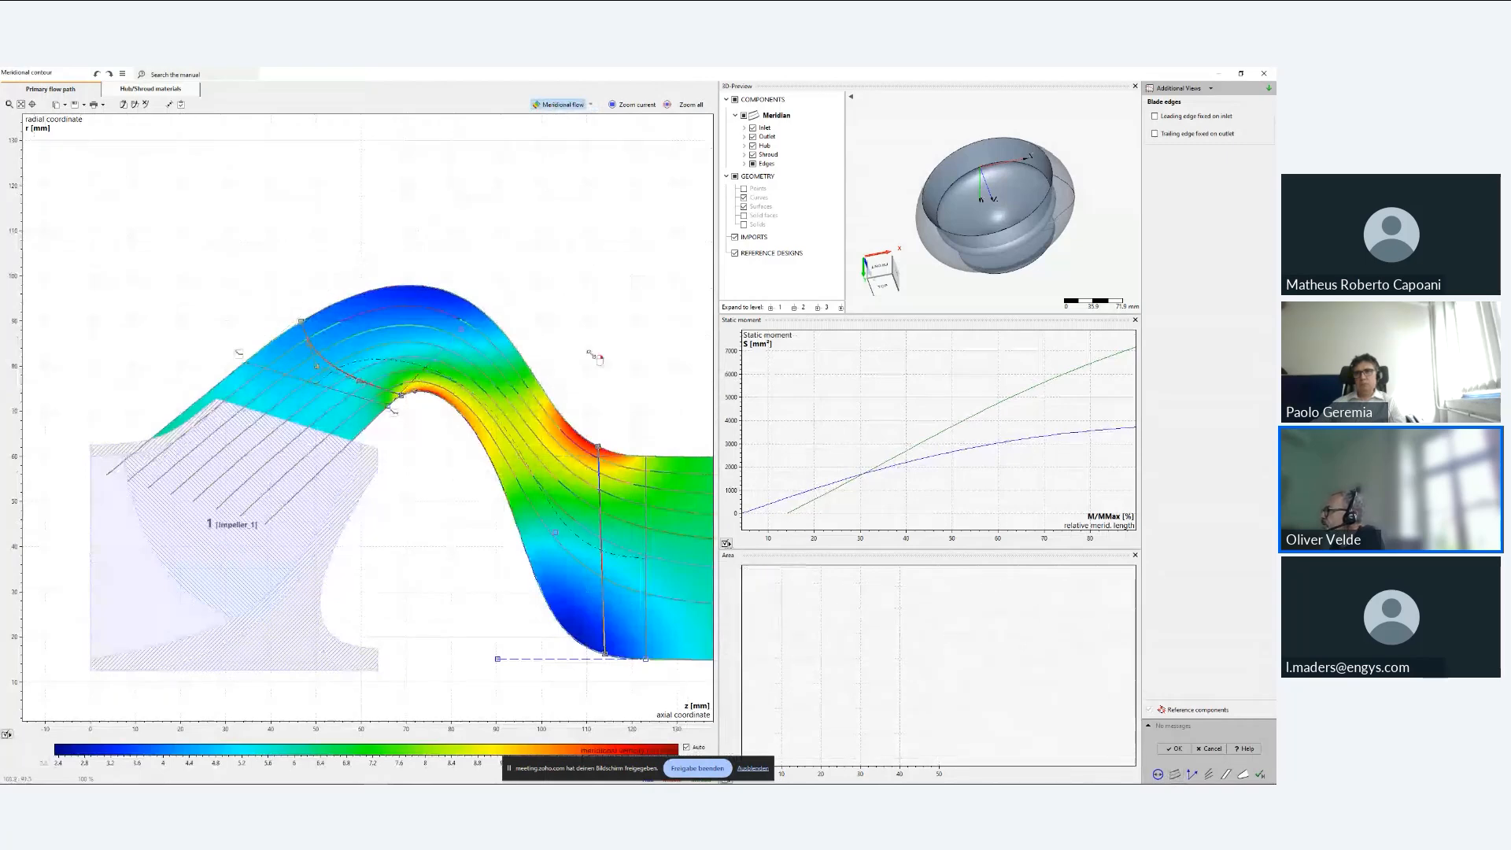
left_click(513, 417)
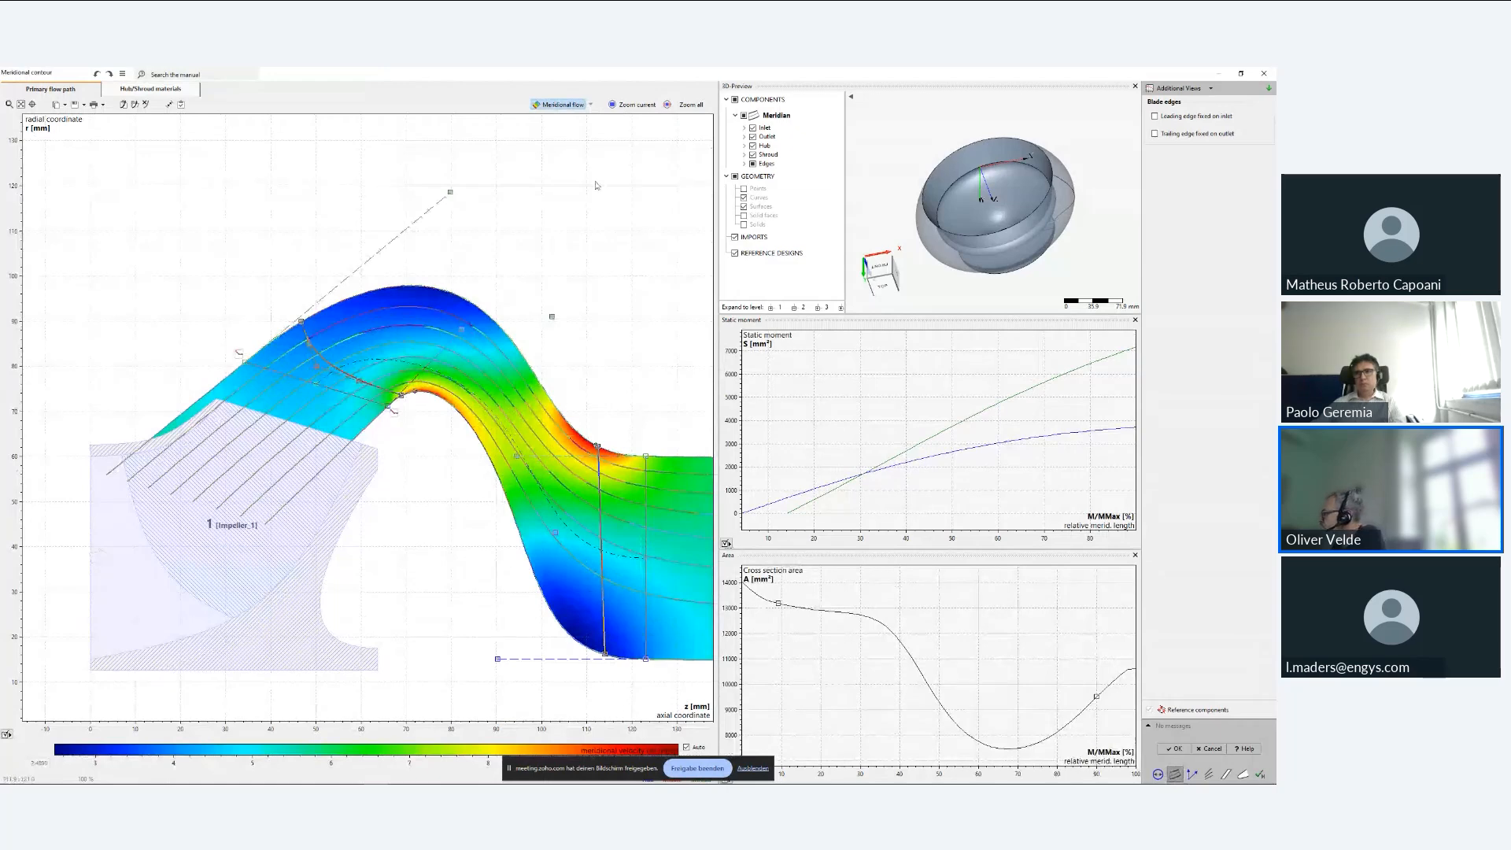
left_click(558, 105)
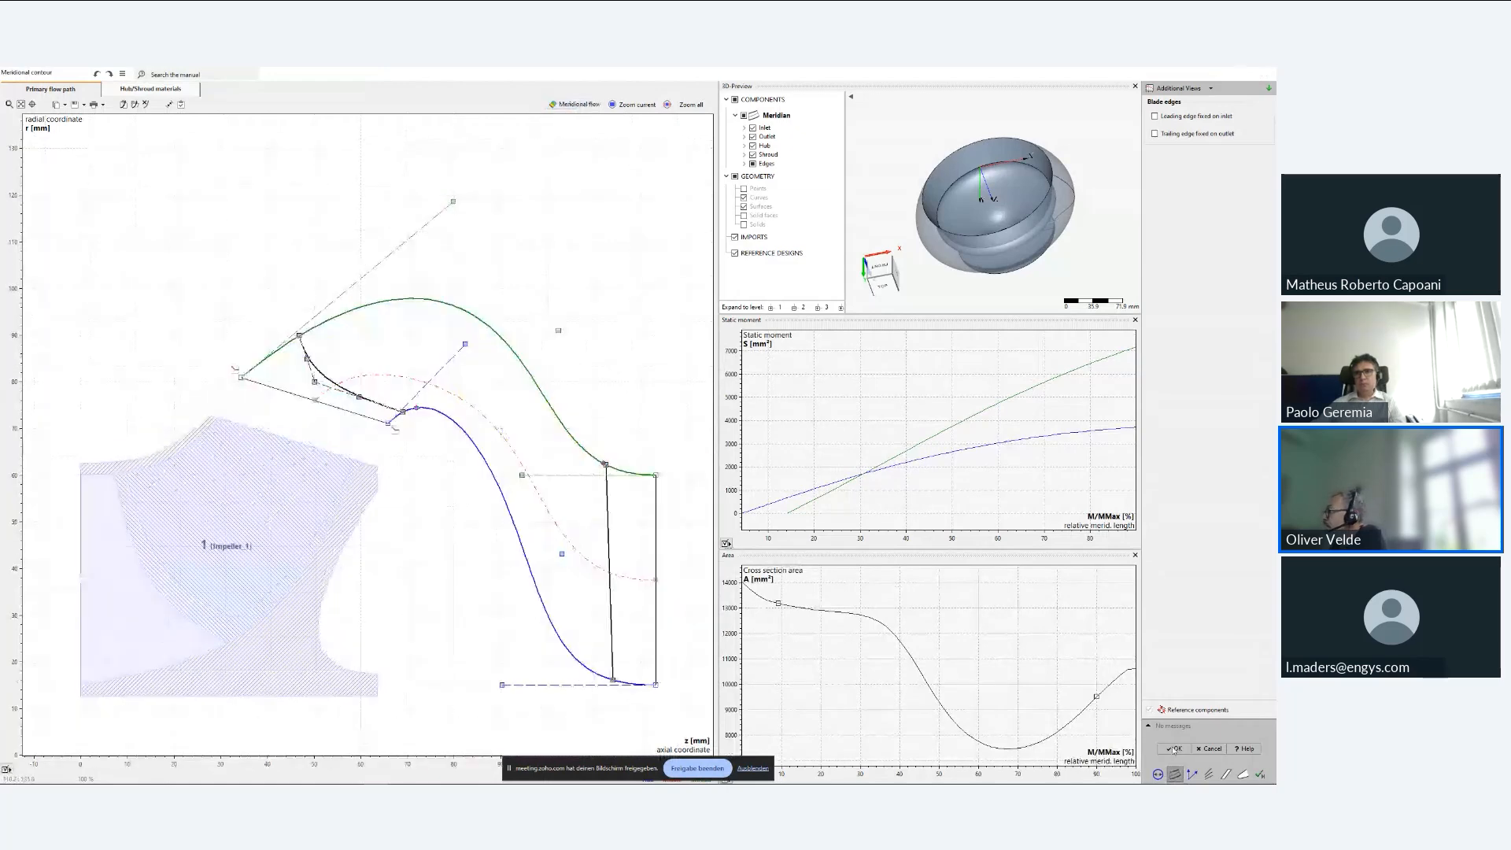
left_click(1173, 749)
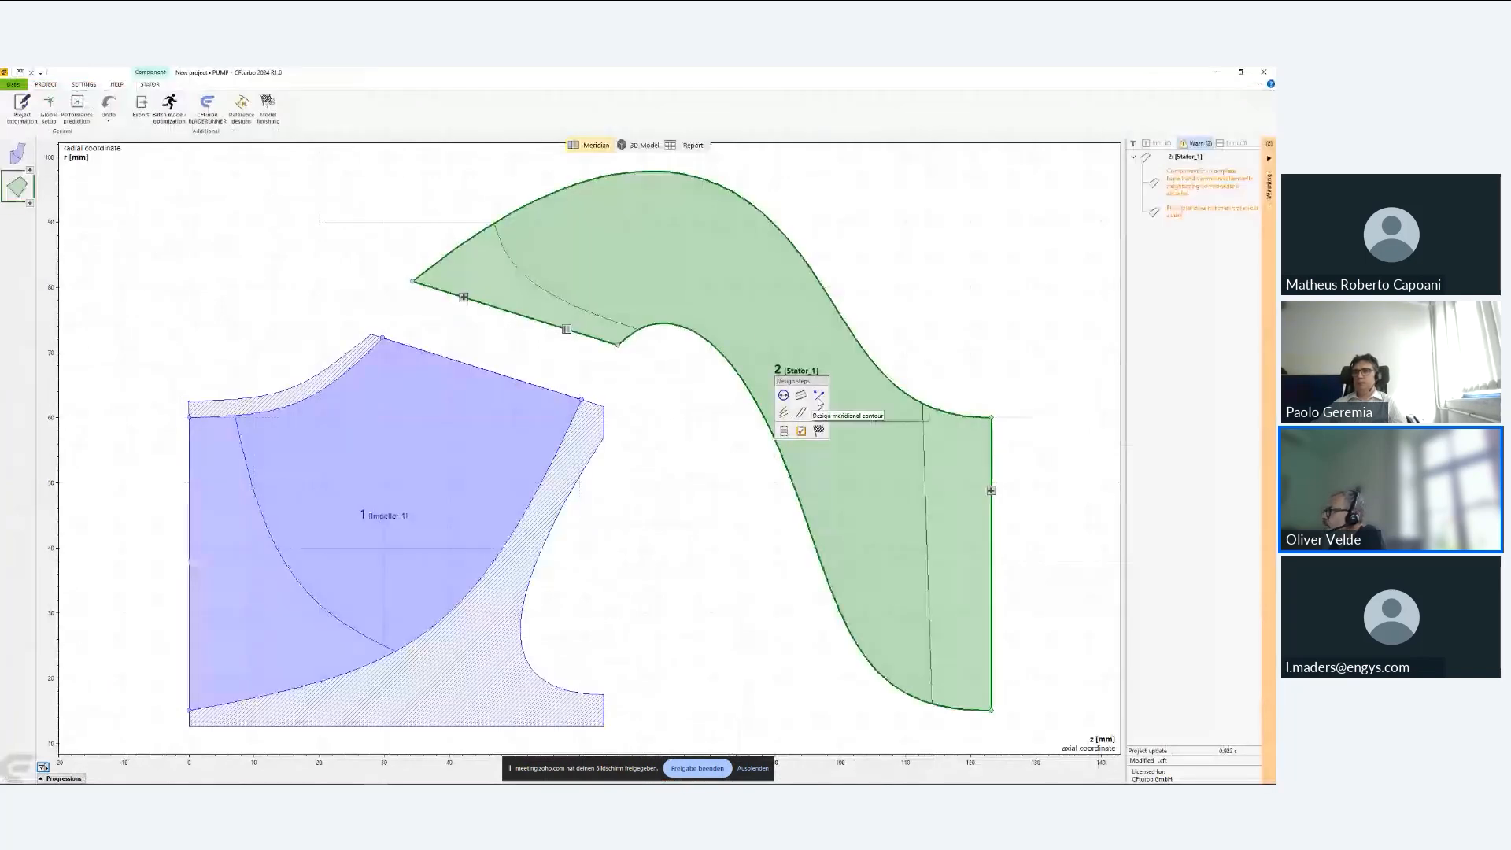
- In the stator's blade properties, set the number of spans to 5 and check the impeller-stator interference for the blade numbers
left_click(819, 398)
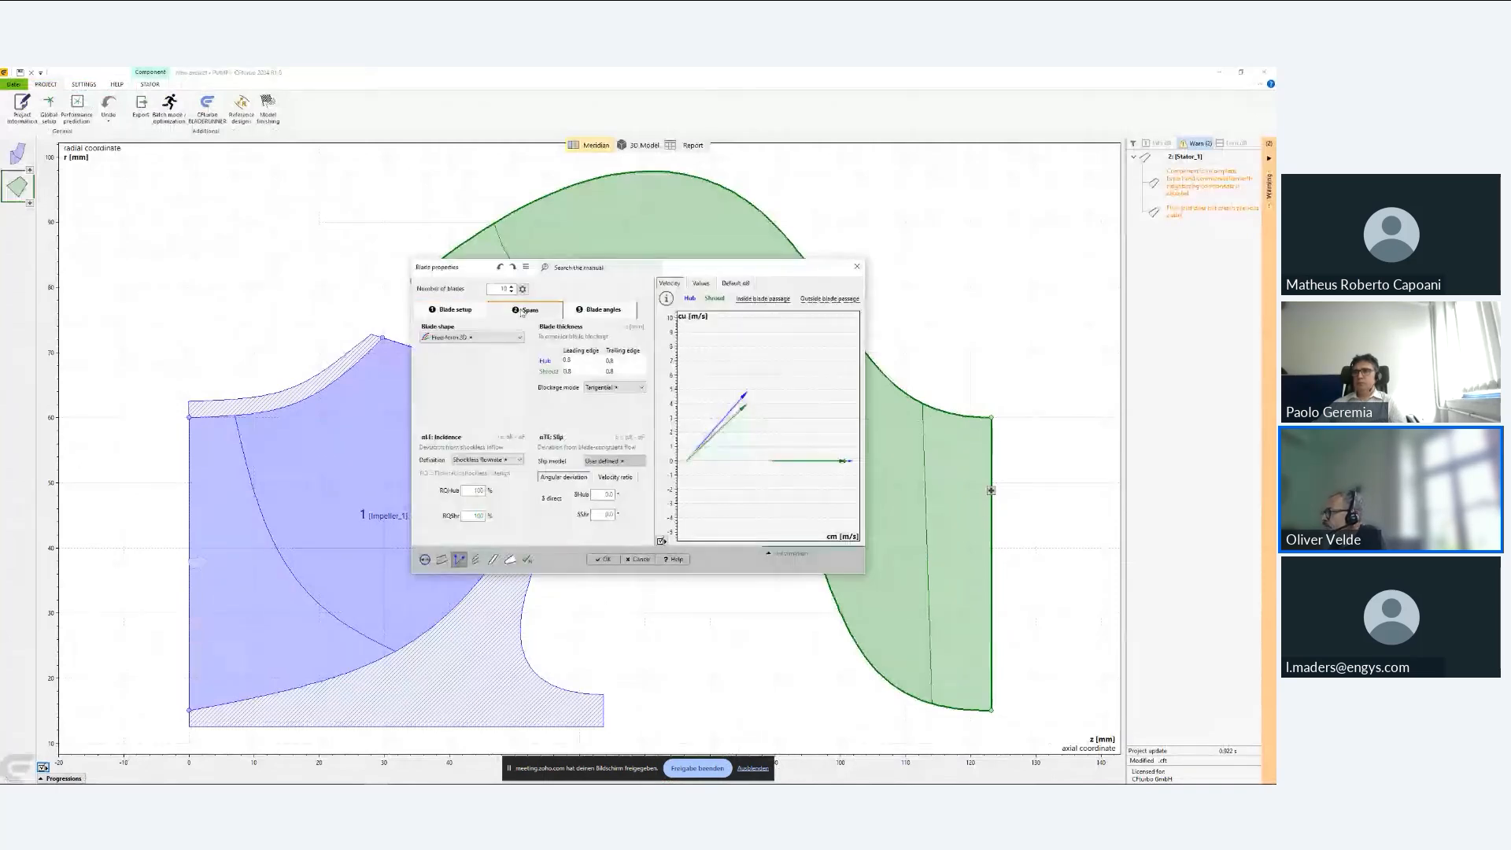
left_click(523, 310)
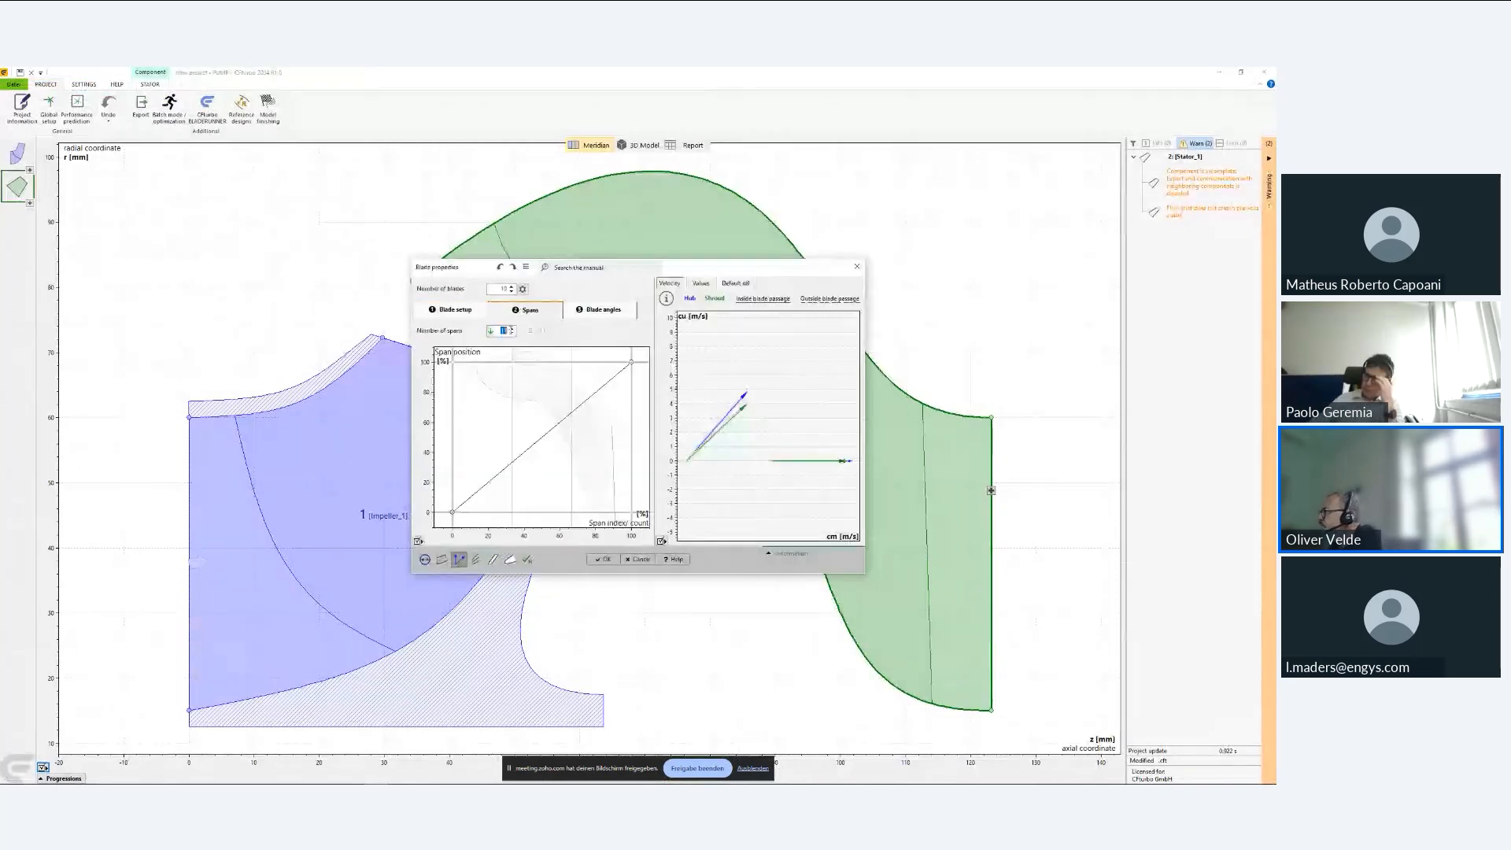
left_click(511, 333)
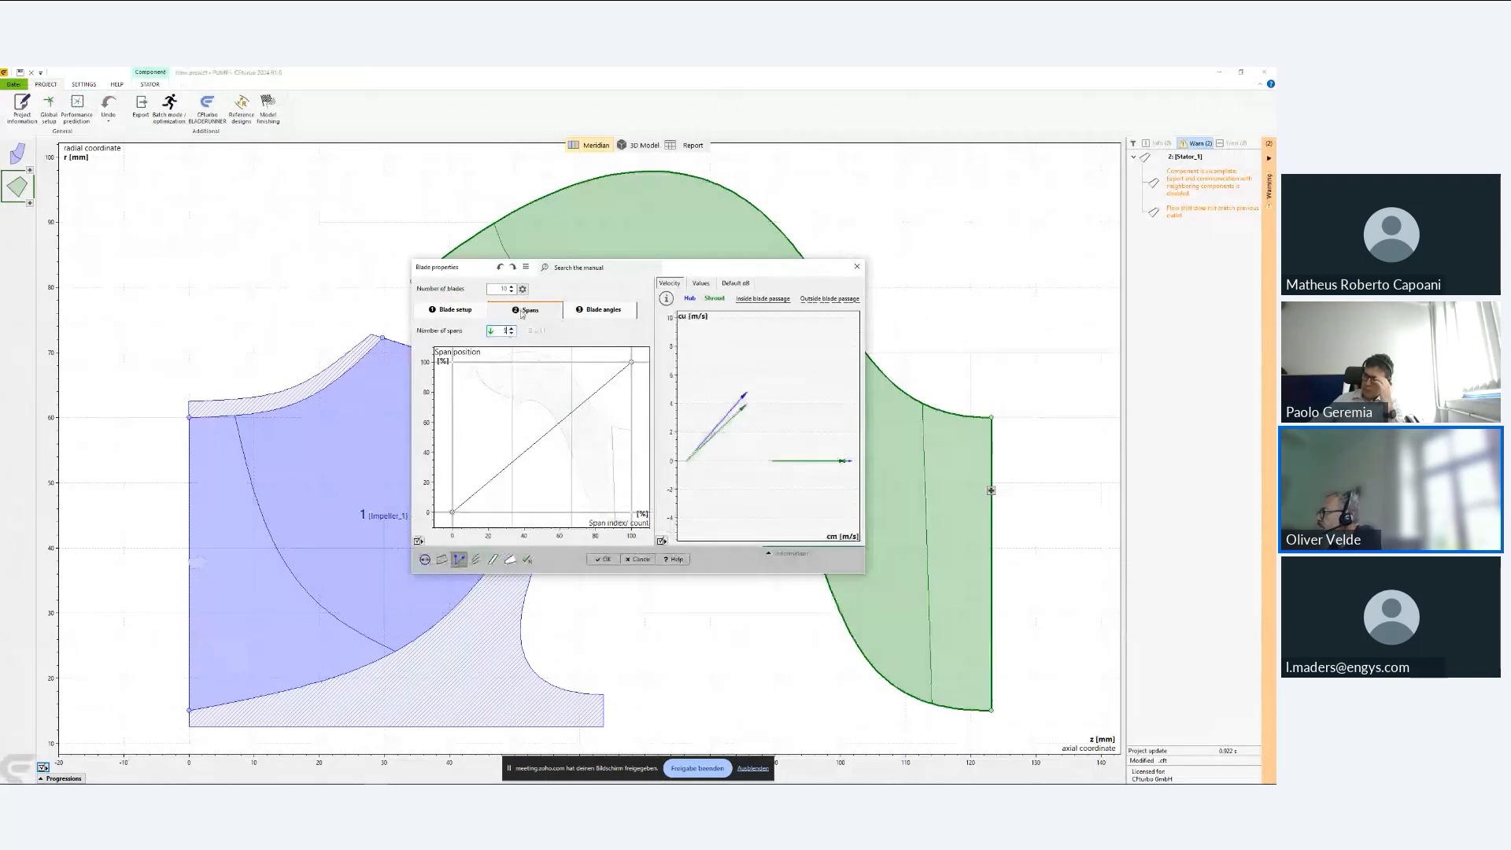
key("Tab")
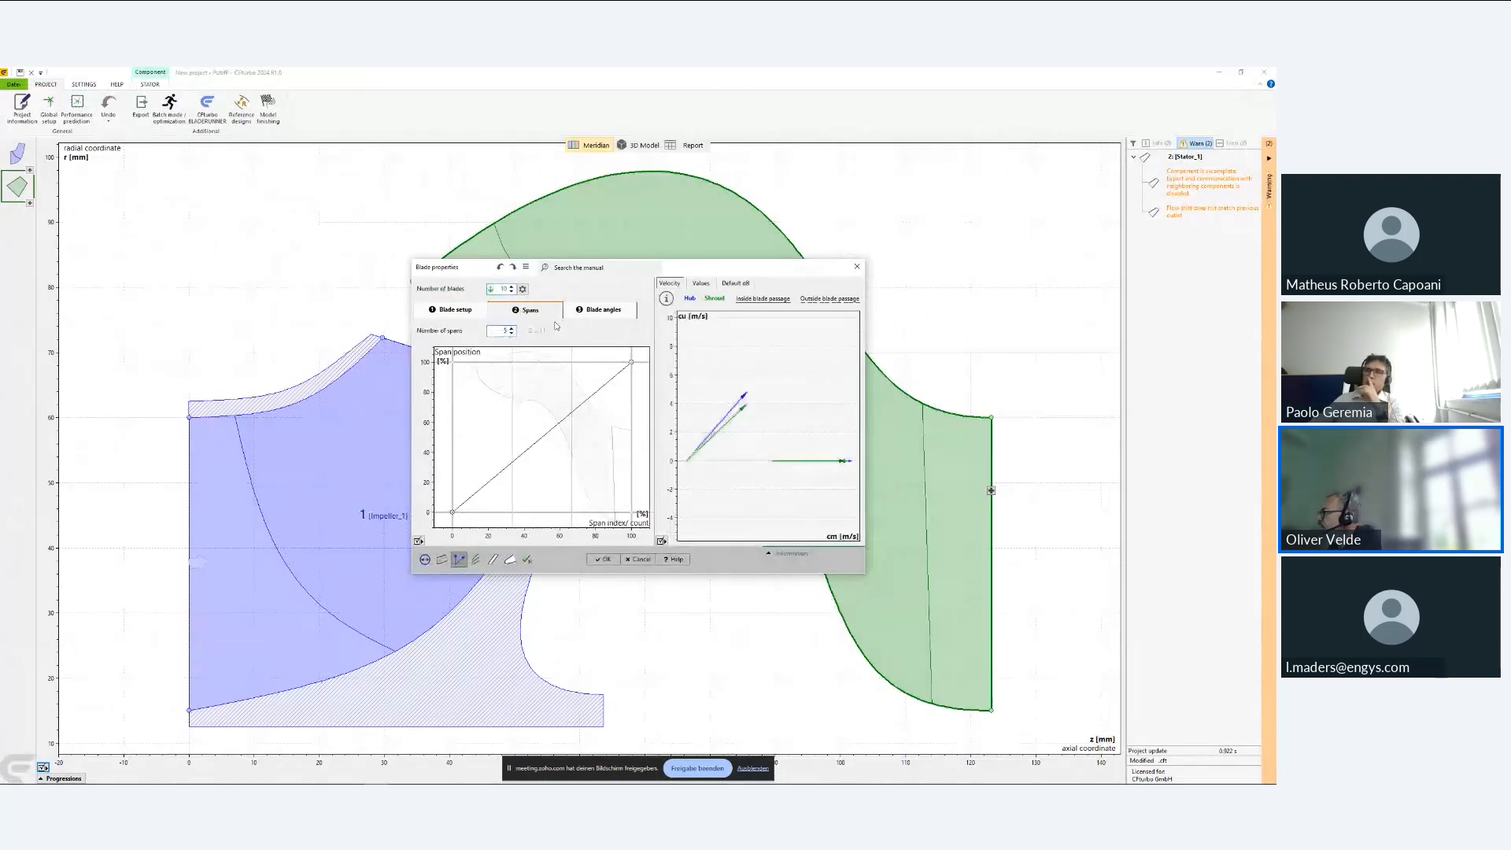
left_click(523, 289)
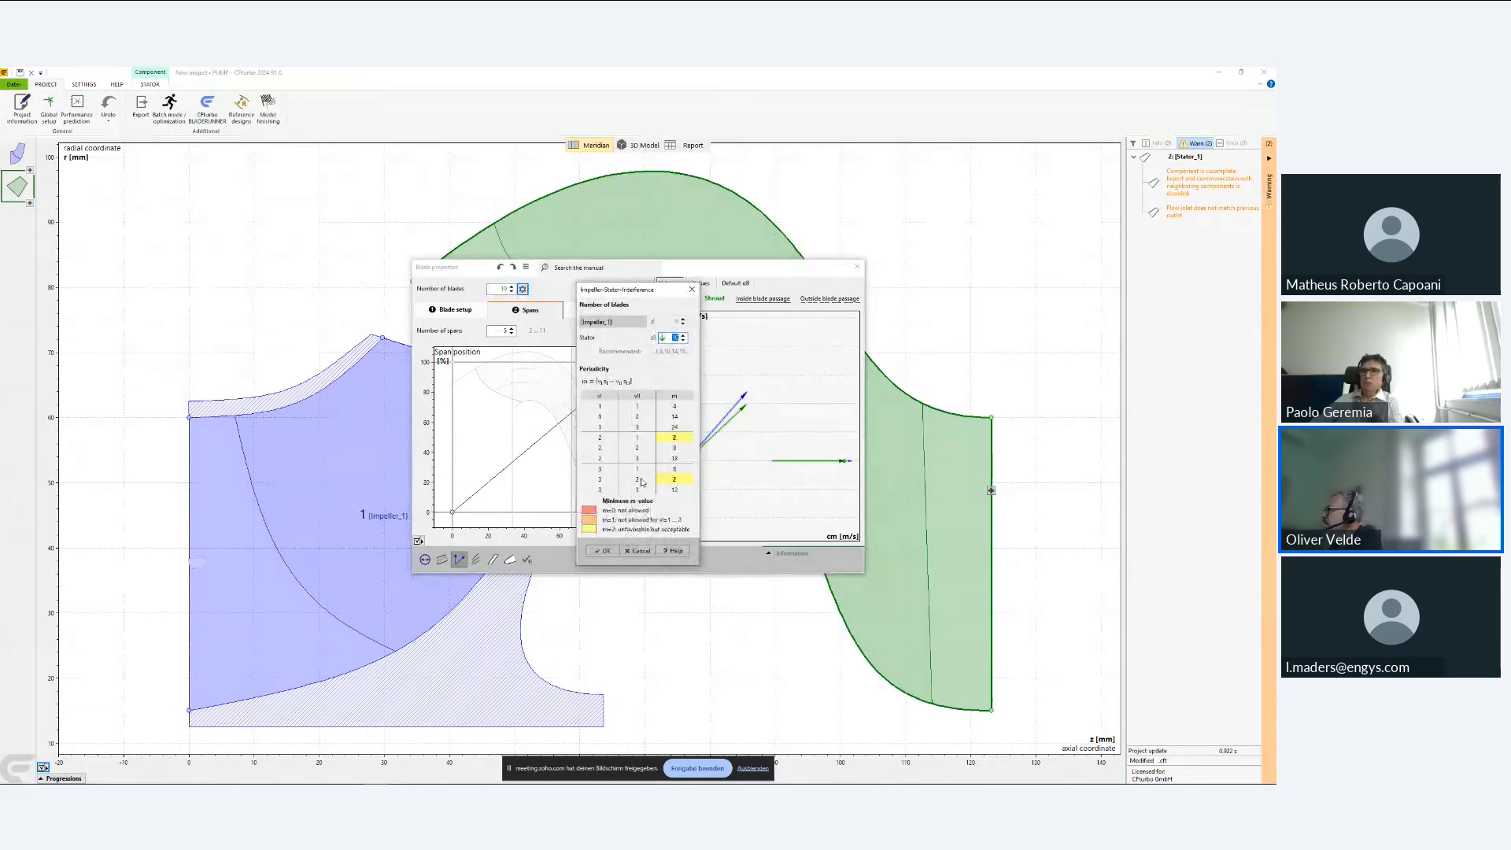
left_click(694, 291)
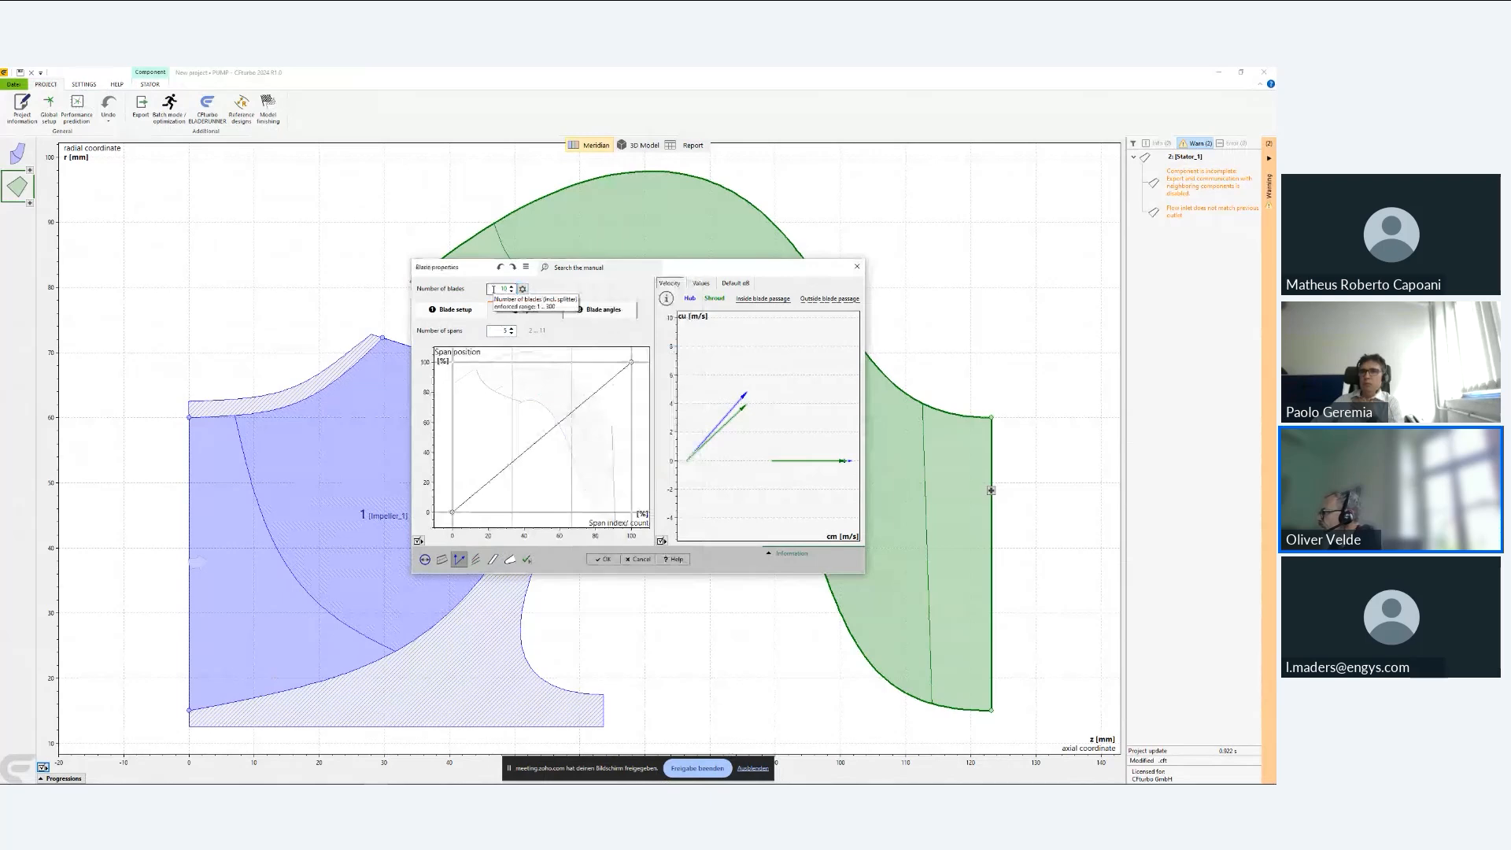
- Set the stator's trailing edge blade angle to 100° at both the hub and the shroud
left_click(585, 311)
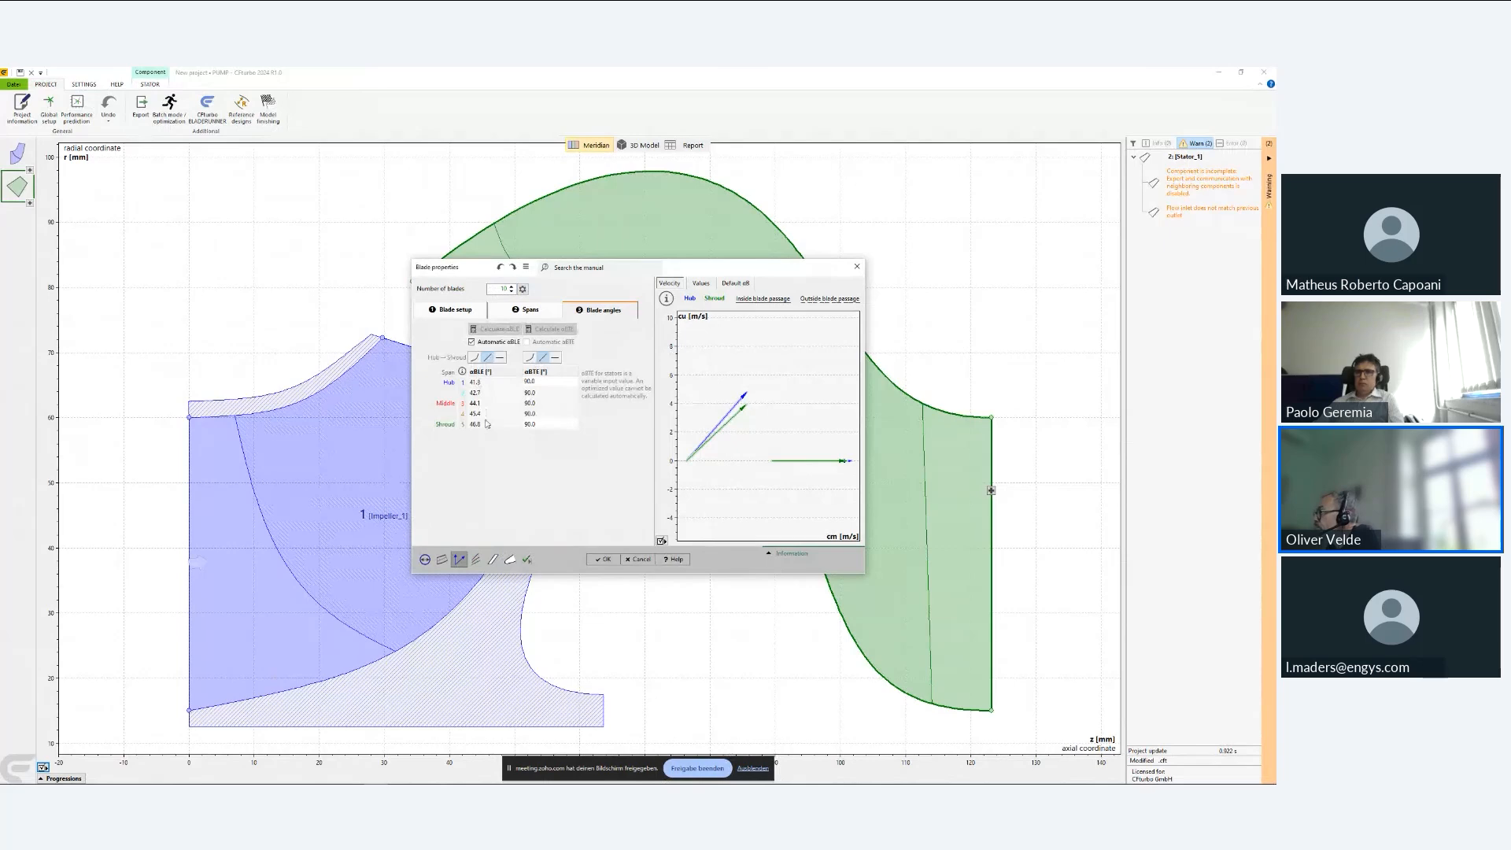
double_click(541, 381)
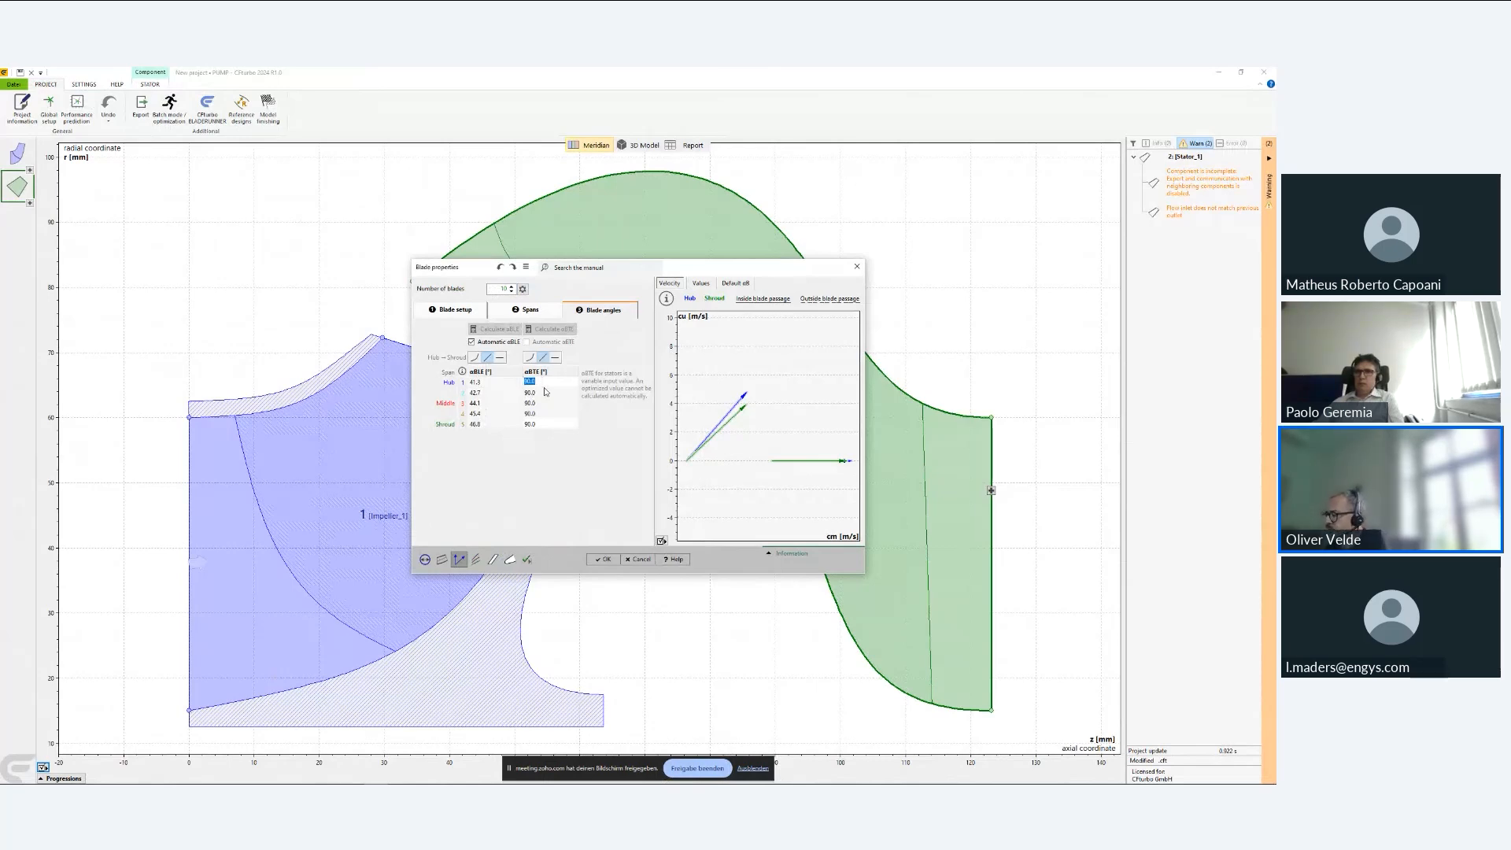
type("100")
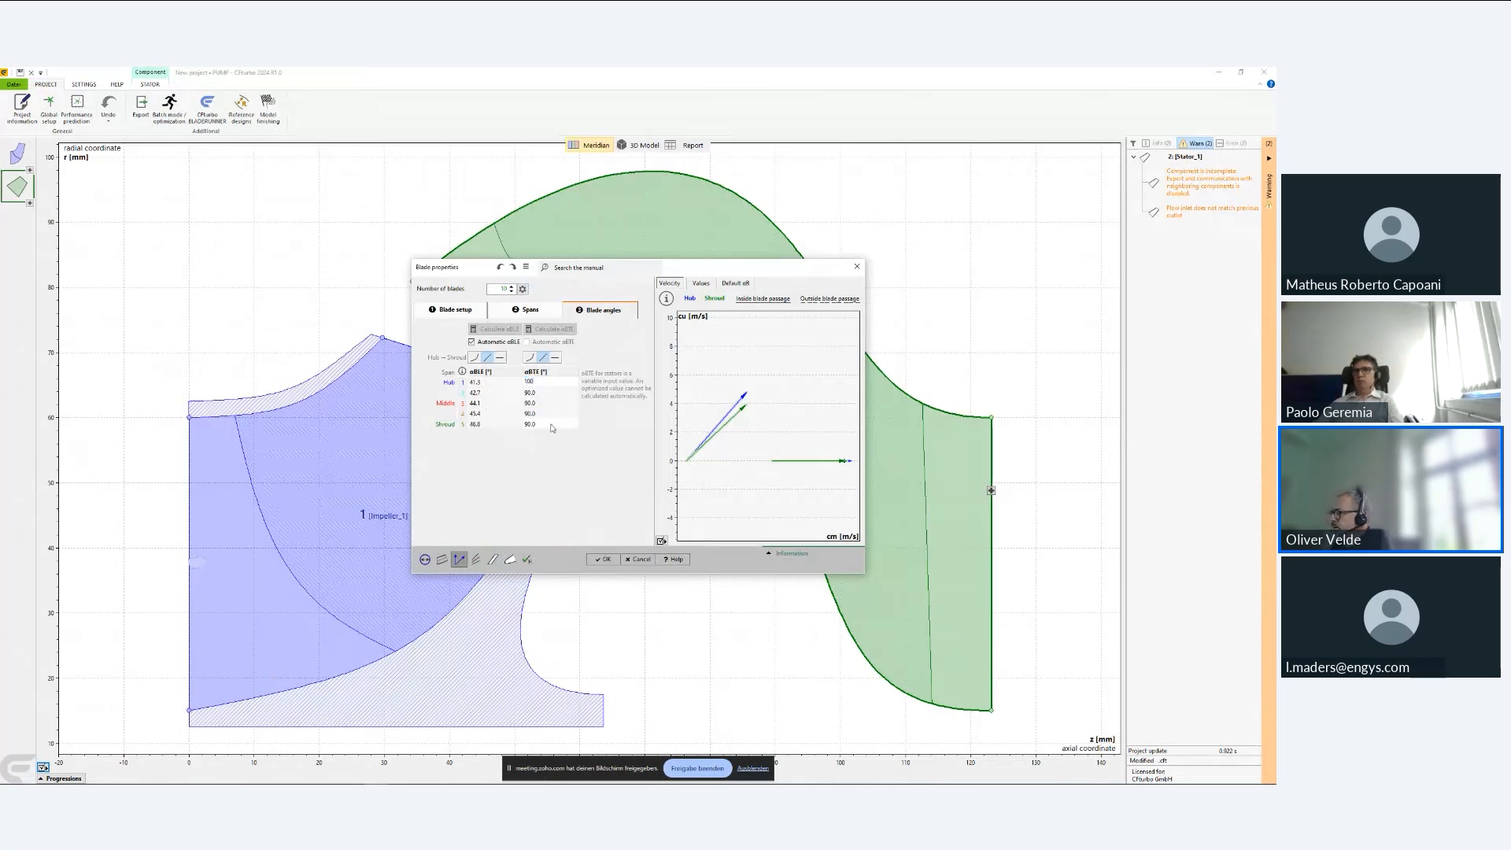
left_click(552, 425)
type("100")
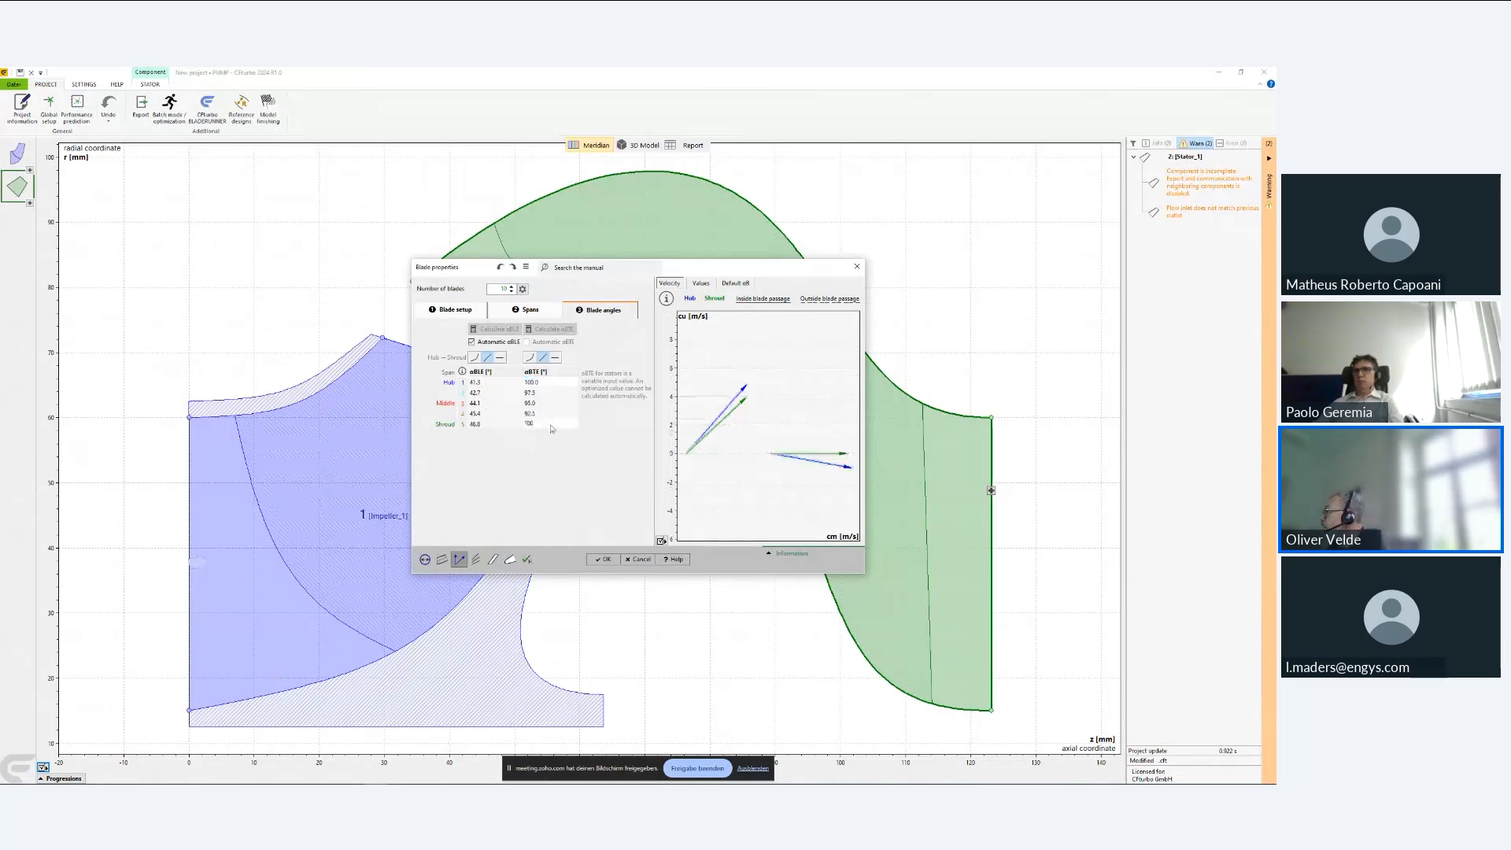
left_click(543, 383)
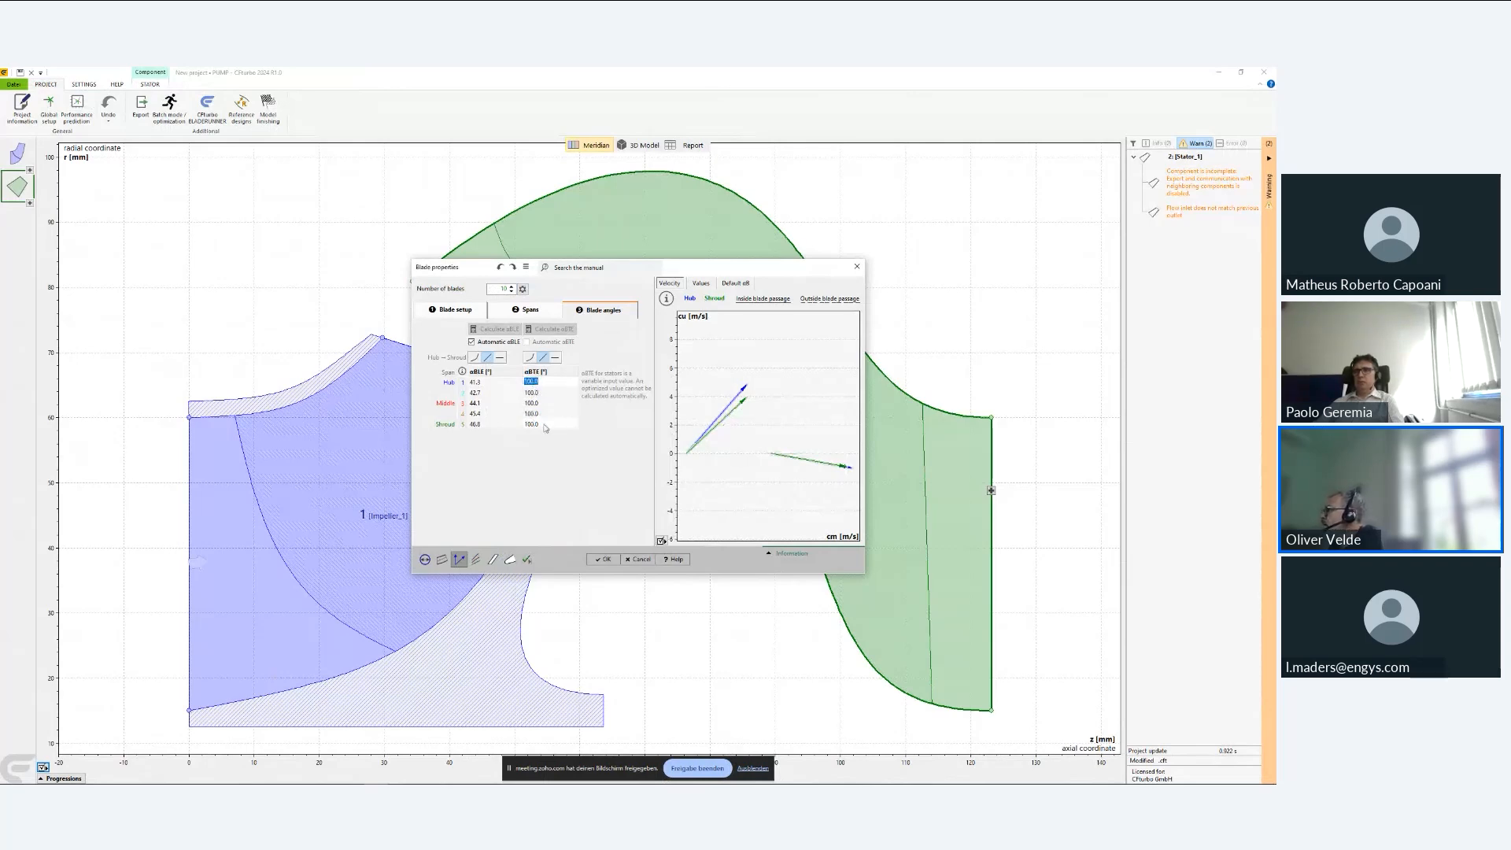
- Review the angular deviation settings of the slip model in the blade setup and accept the stator's blade properties
left_click(474, 316)
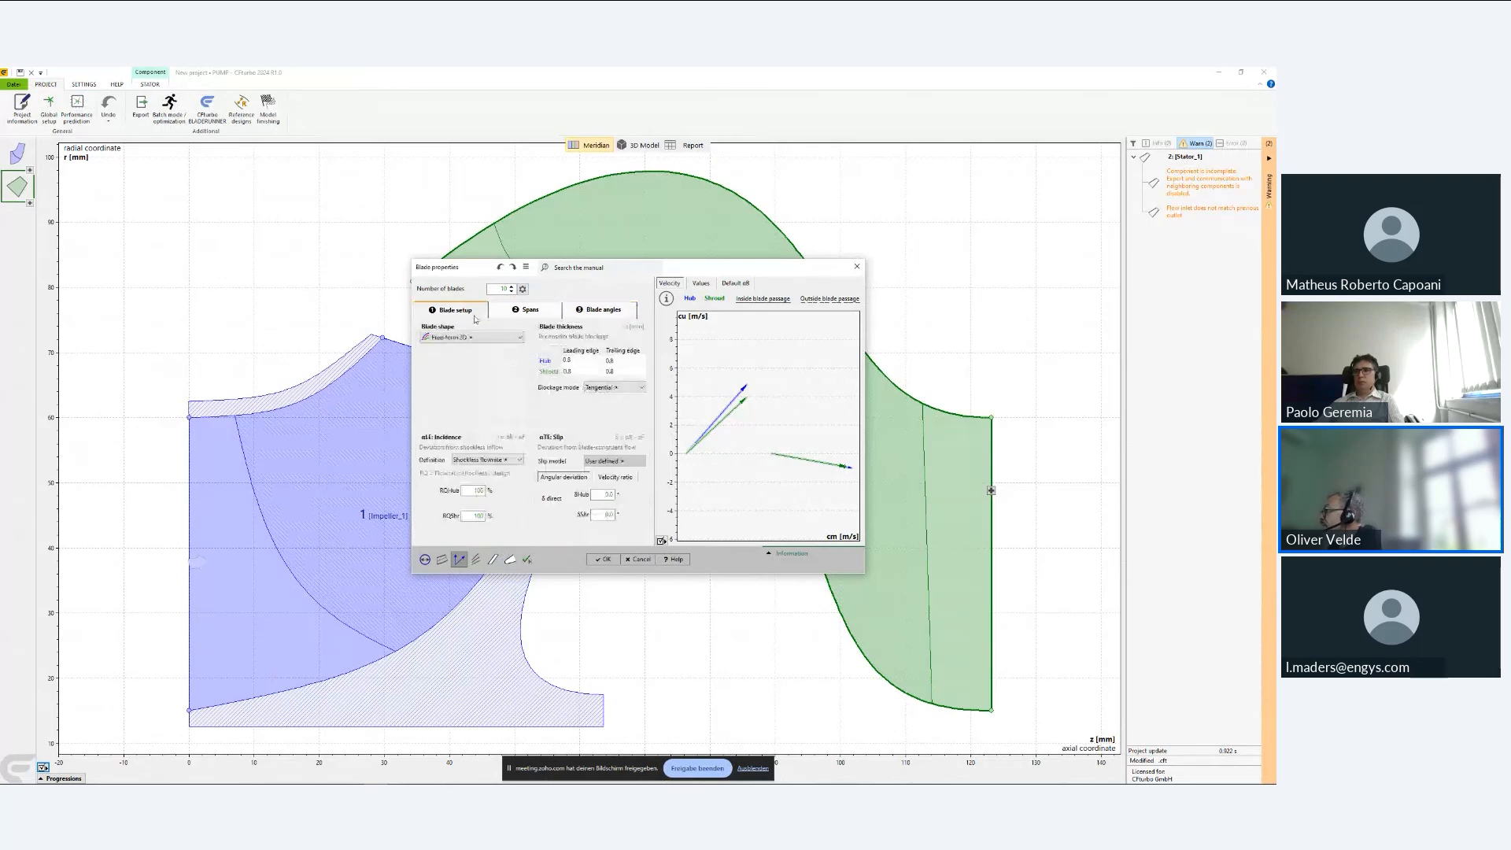
left_click(602, 495)
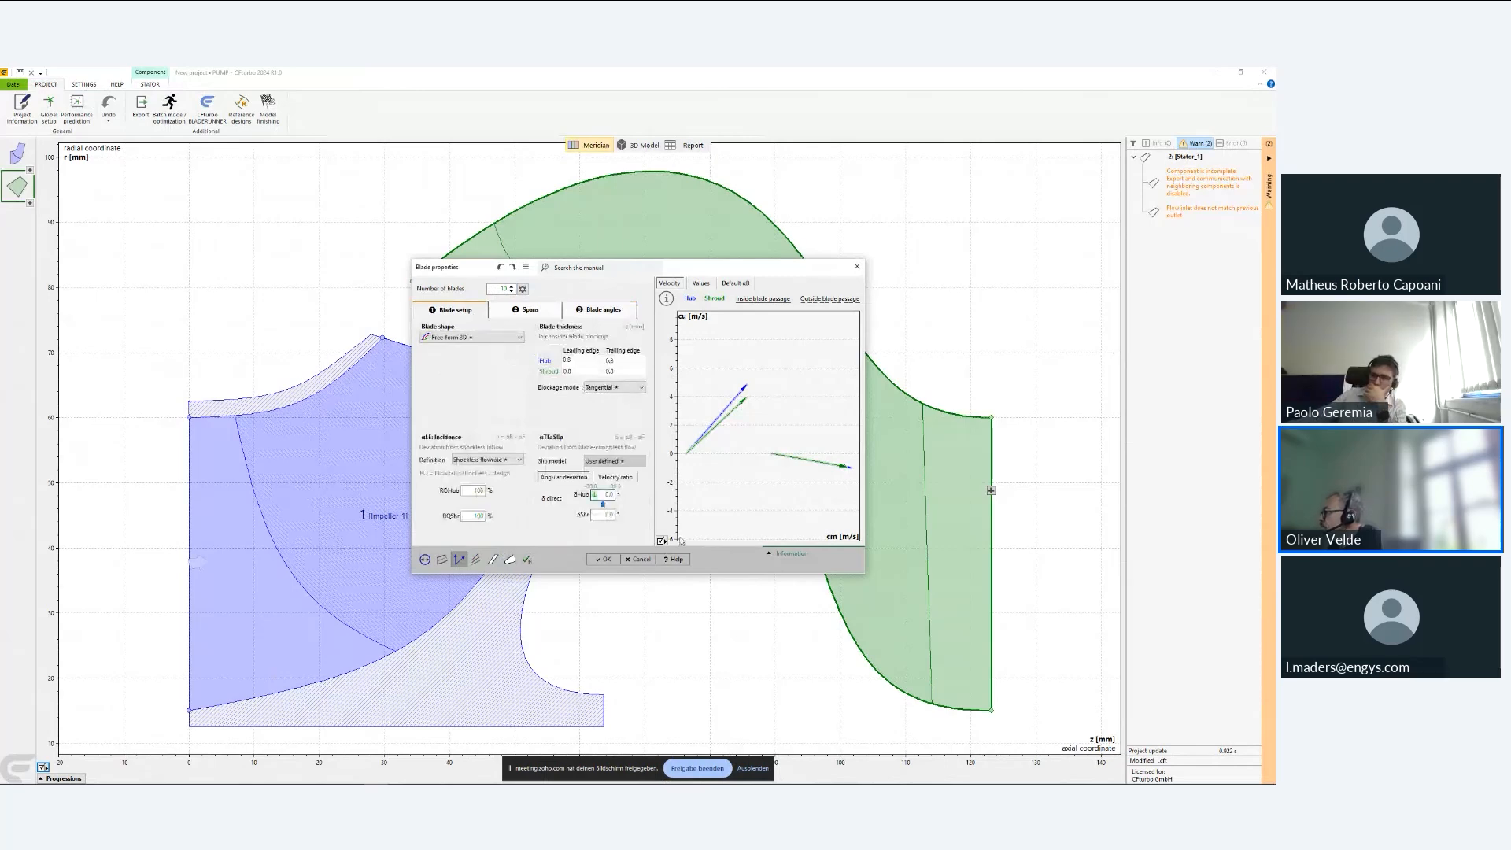
left_click(602, 309)
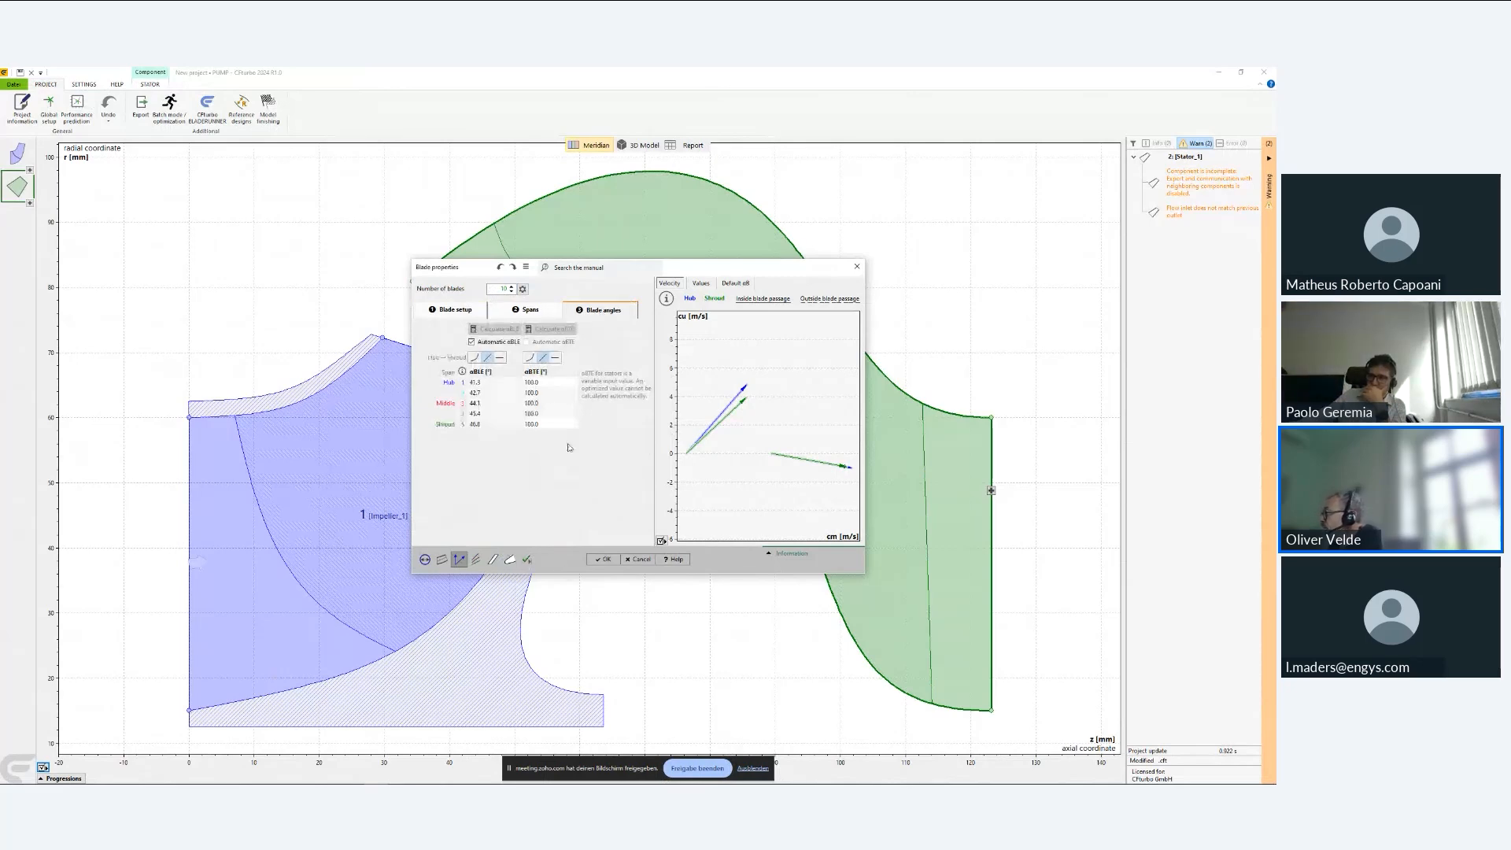
left_click(603, 558)
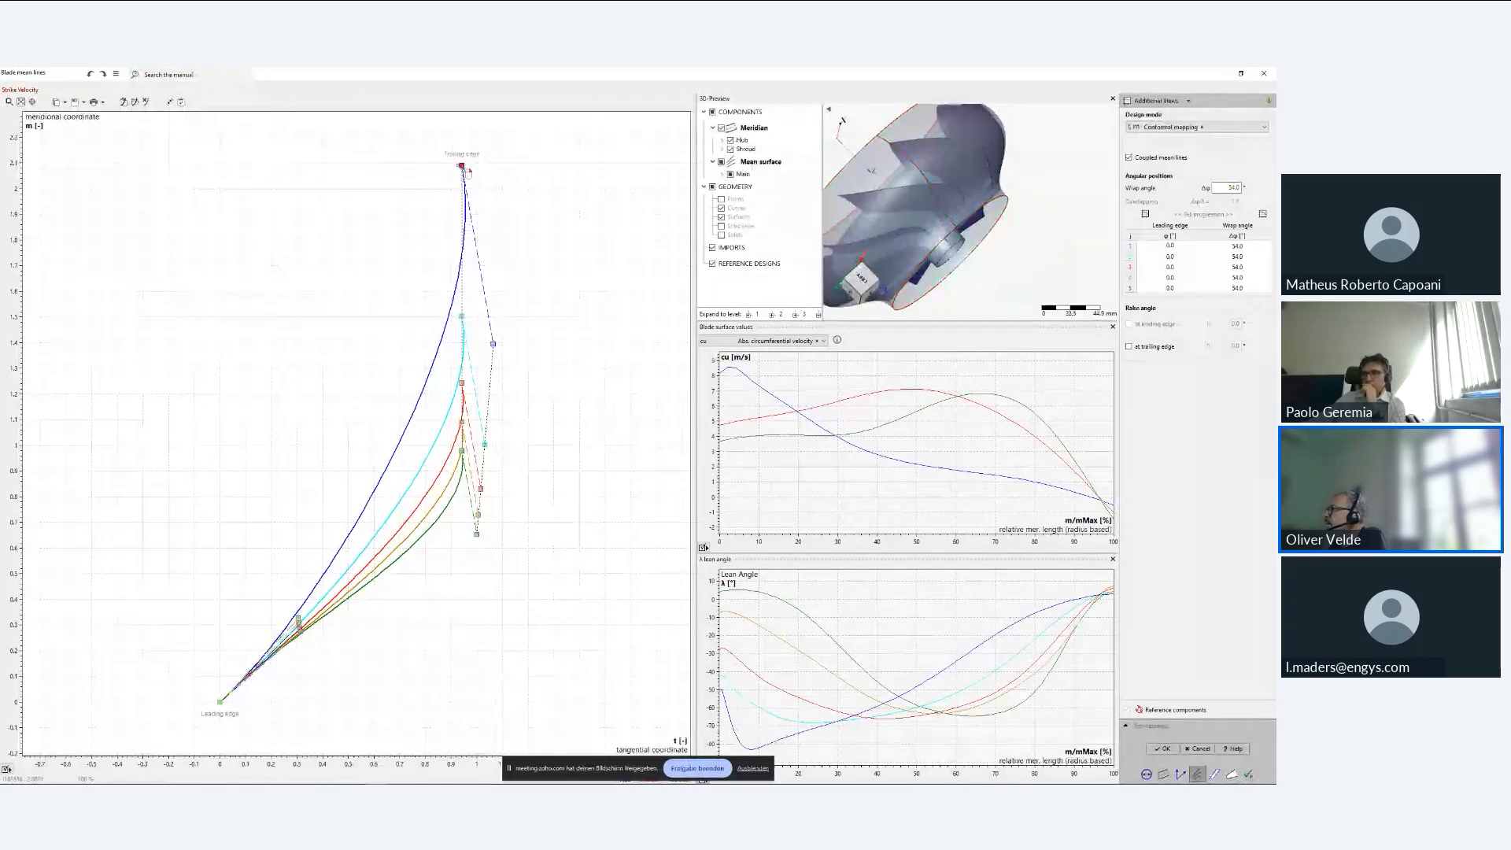
- Shape the stator's blade mean lines with a wrap angle of 15° at the hub and 35° at the shroud, and accept them
left_click_drag(466, 169, 304, 163)
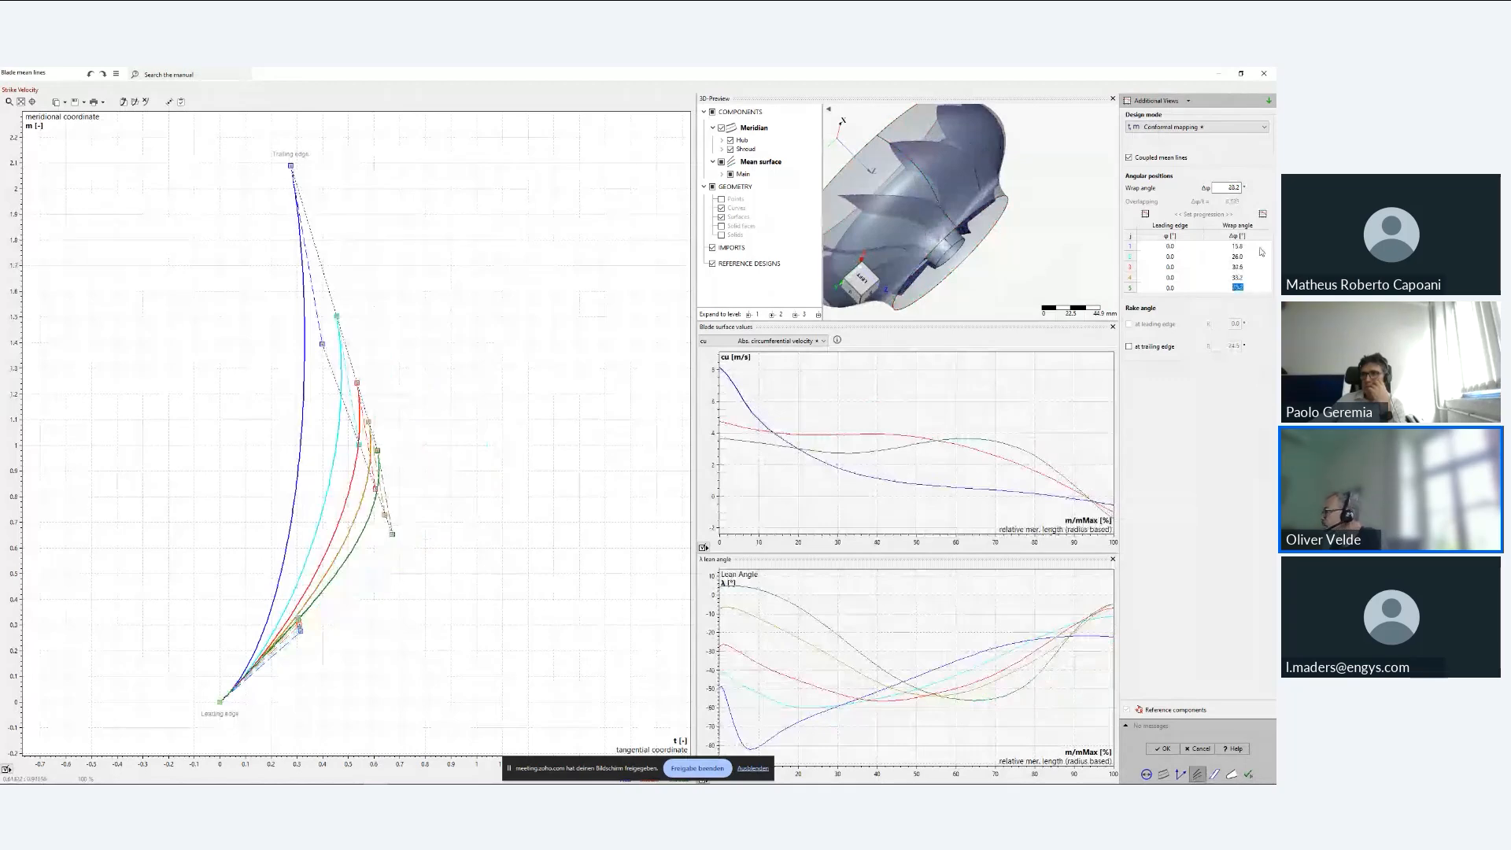
type("35")
key("Return")
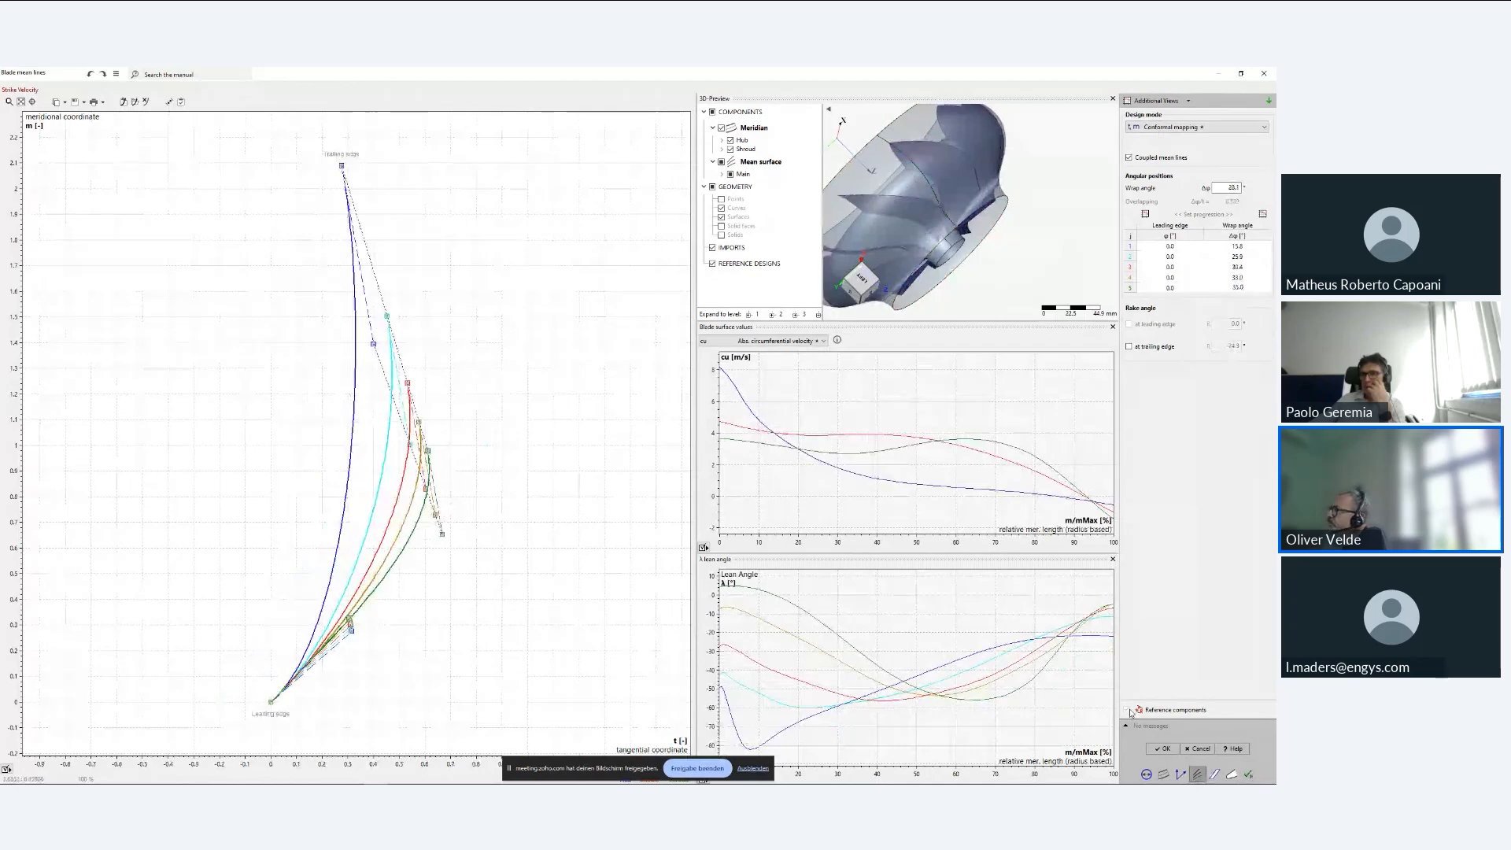
left_click(1163, 748)
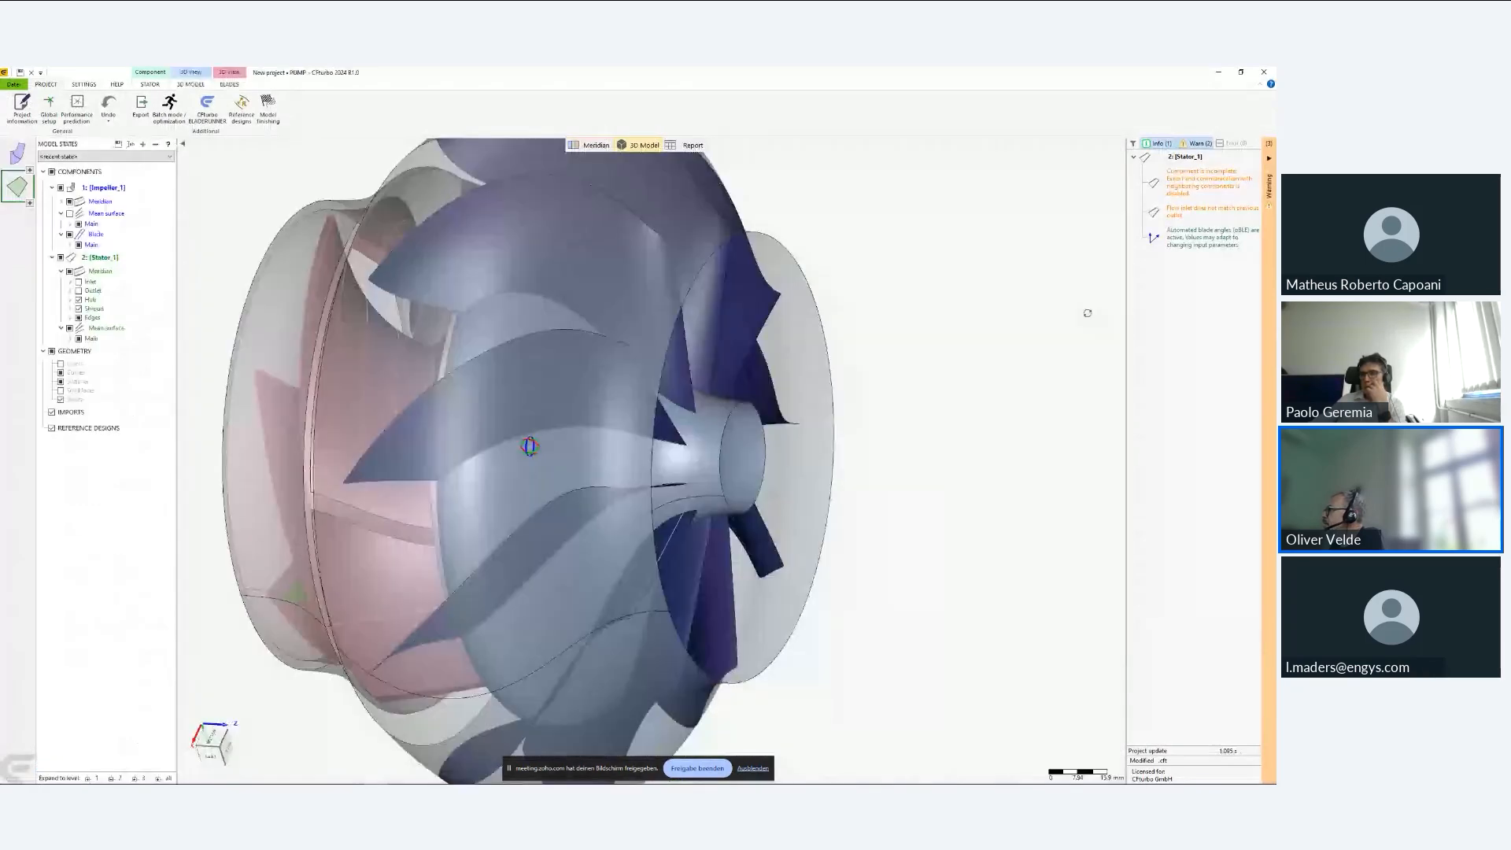
- Inspect the stator blades in the 3D model and complete the remaining stator design steps from the blade profiles with default settings
mouse_move(1088, 314)
left_mouse_down()
mouse_move(1028, 349)
mouse_move(510, 408)
left_mouse_up()
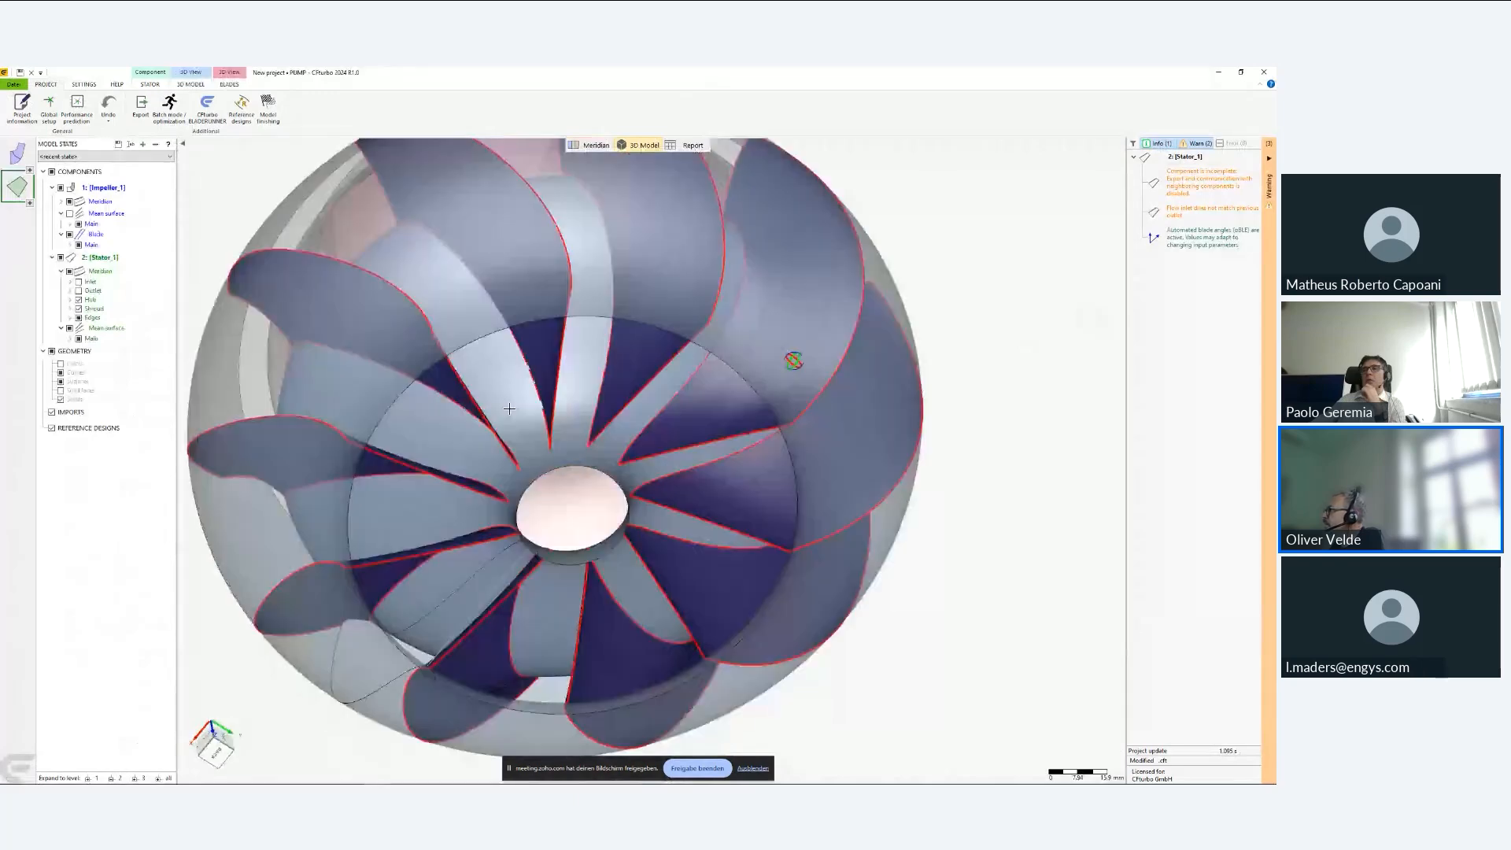
left_click(595, 146)
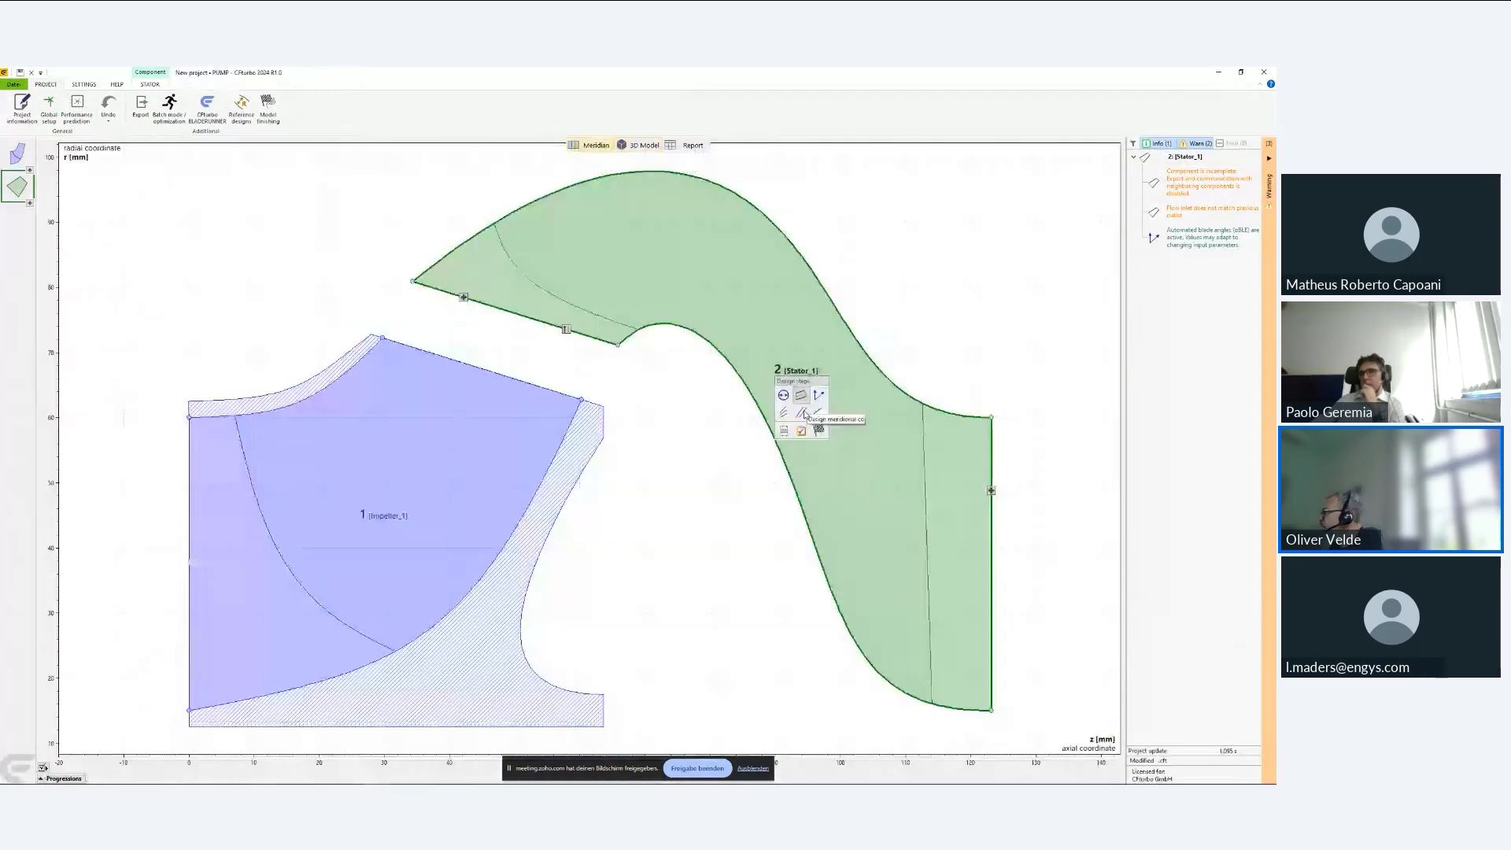
left_click(802, 414)
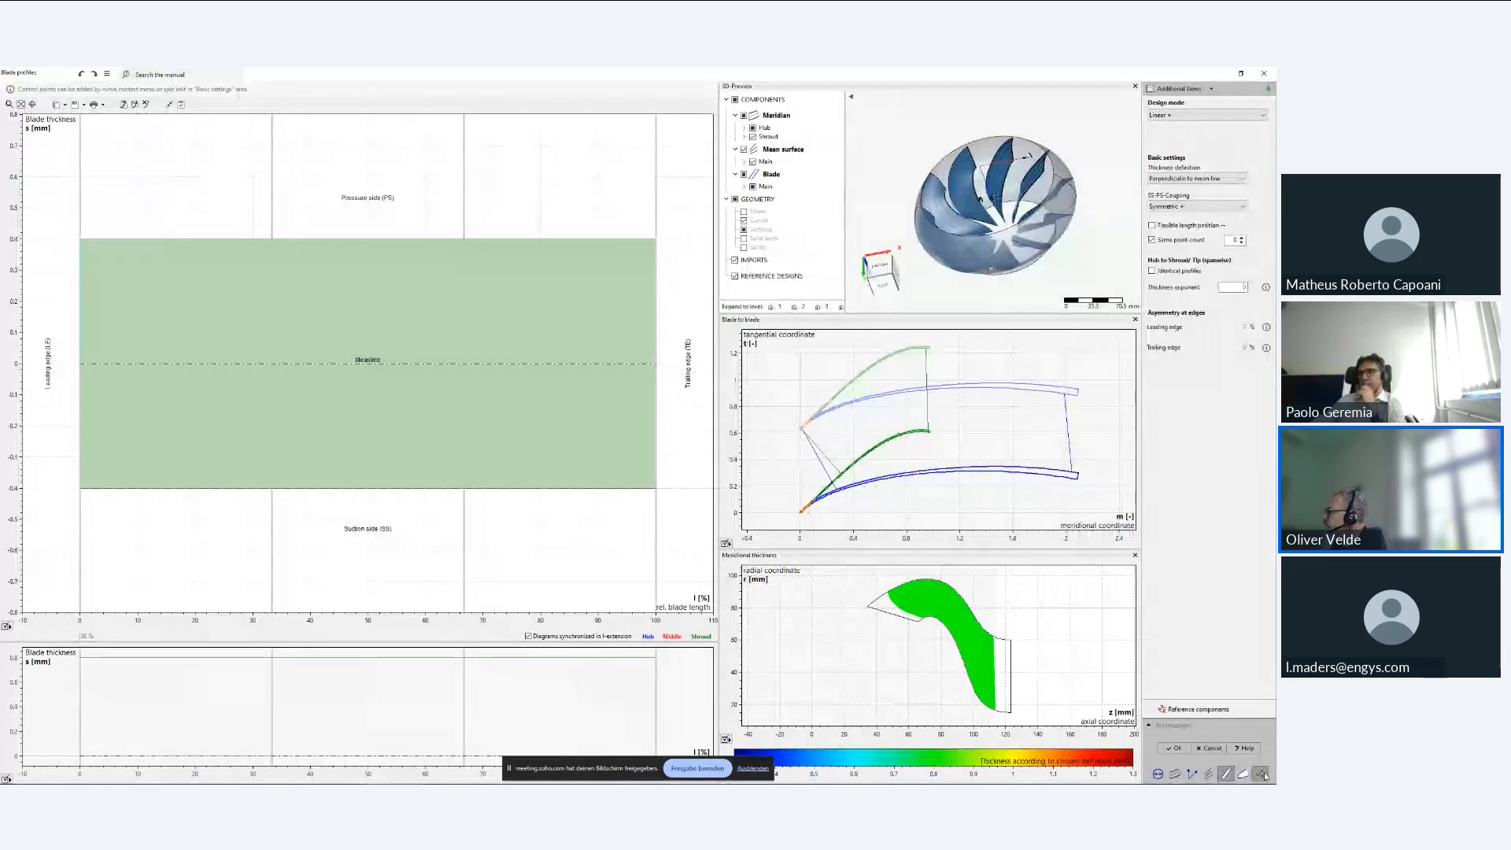
left_click(1262, 775)
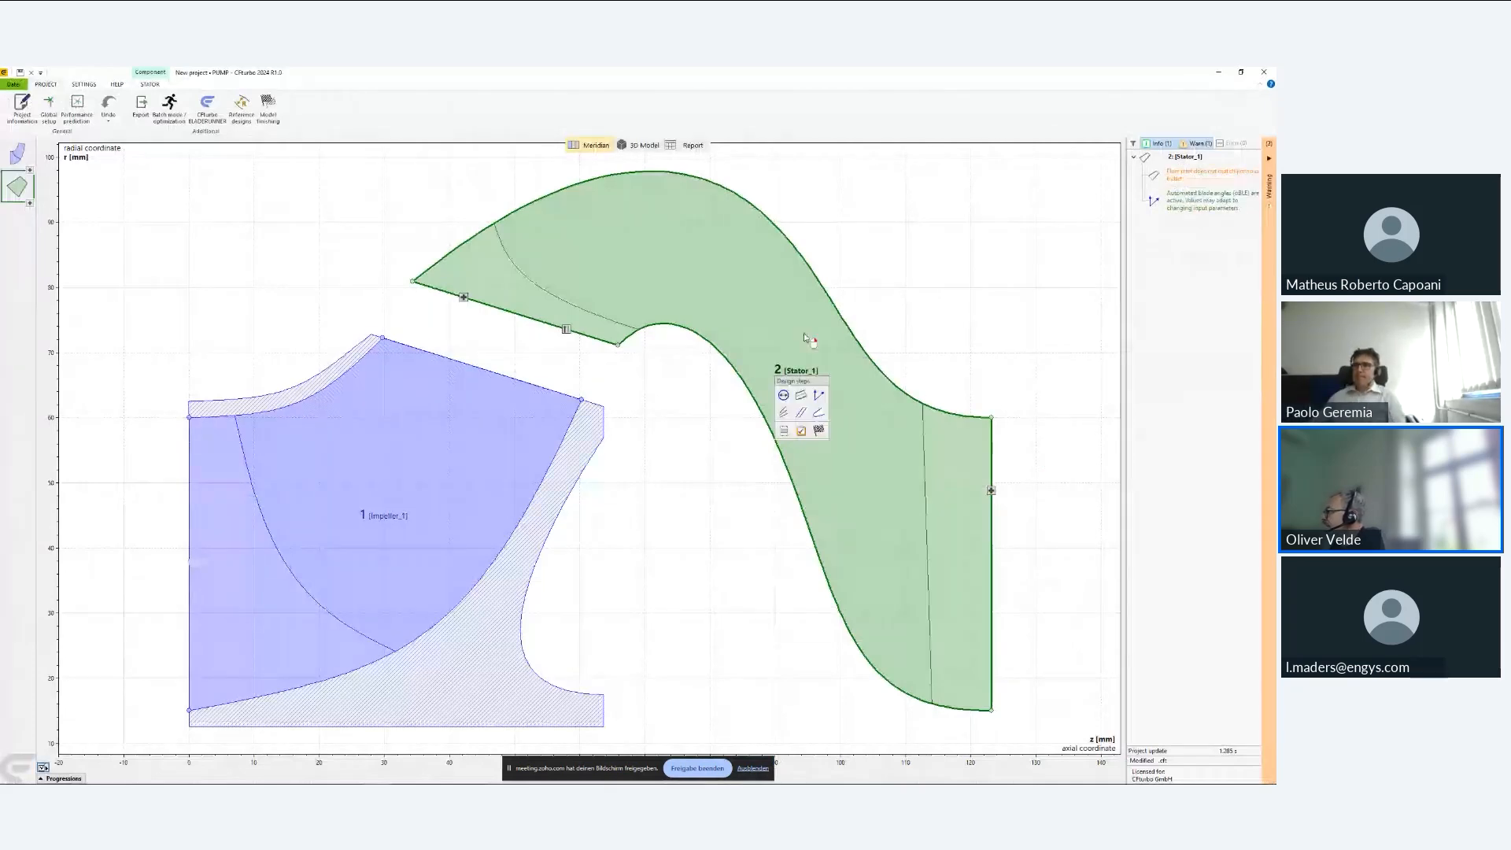
- In the stator's material contour design, move the shroud material's inlet corner to about z 31, r 82 mm
left_click(800, 394)
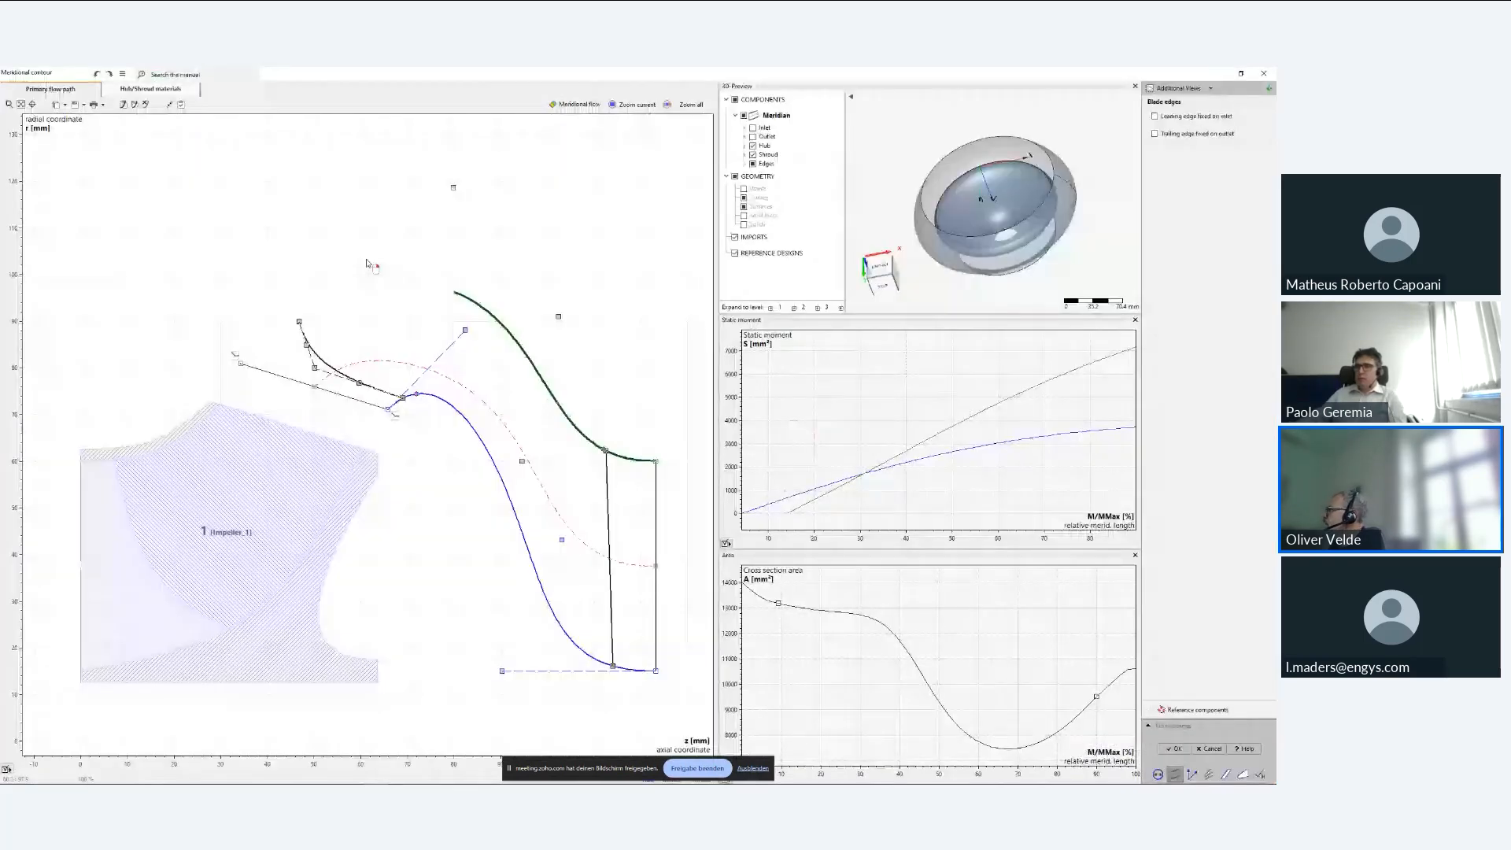
left_click(151, 88)
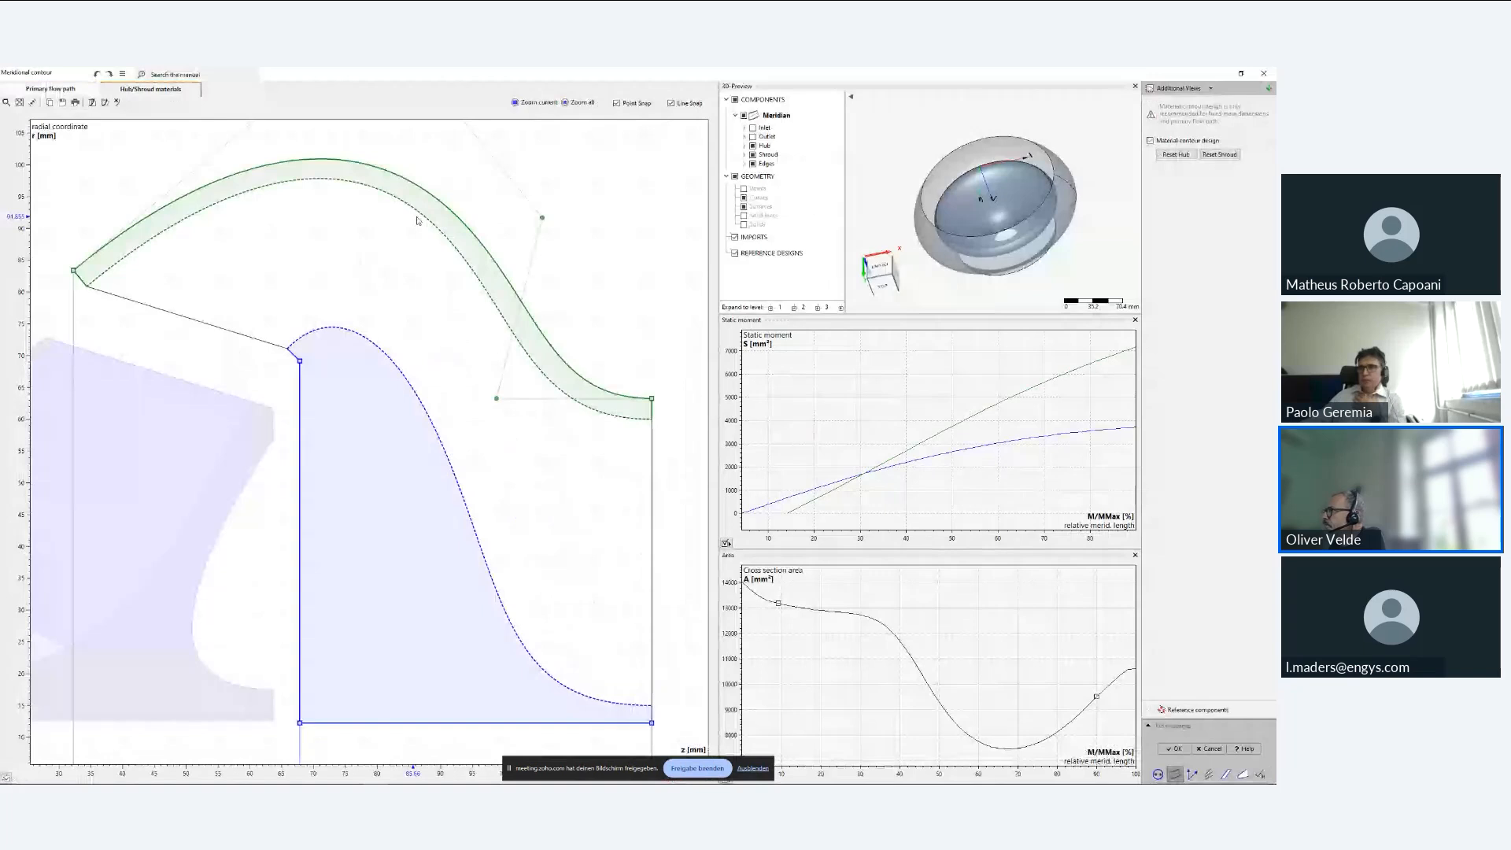
left_click_drag(74, 271, 67, 280)
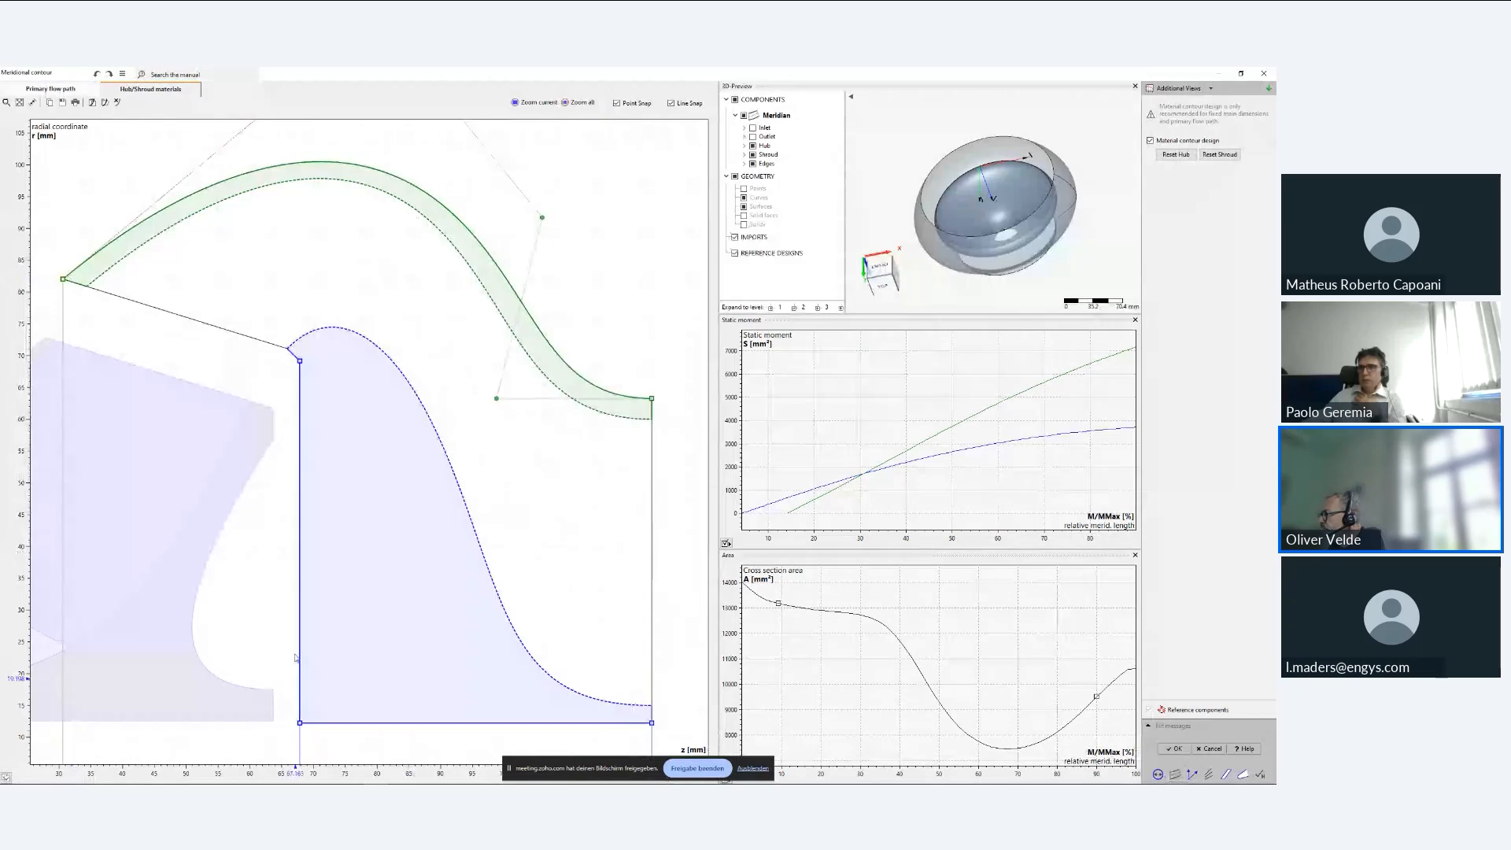
- Split the hub material's vertical front line and move the new point to about z 75, r 69 mm
right_click(300, 646)
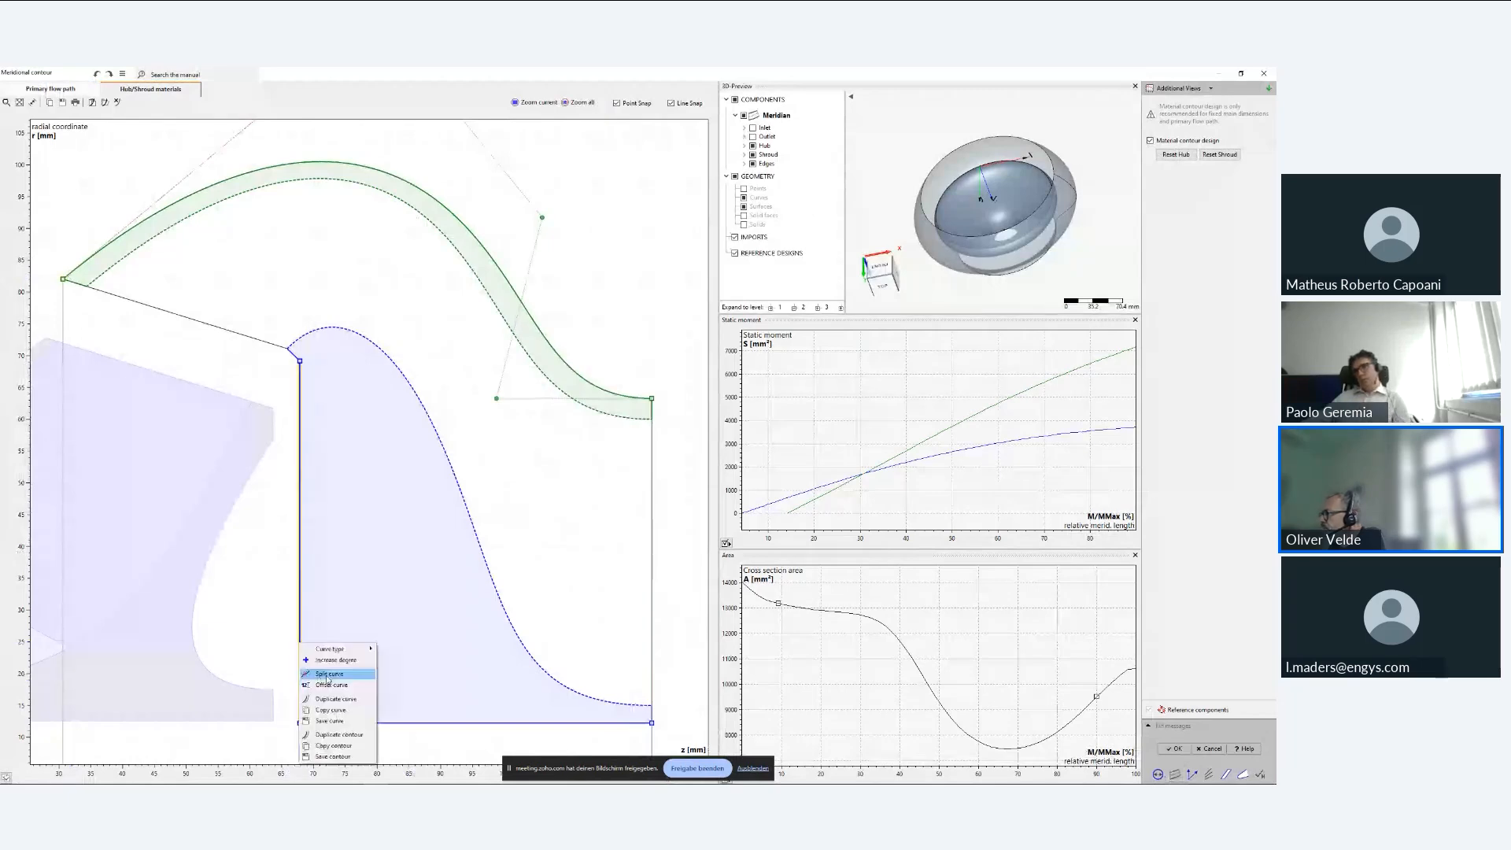
left_click(328, 675)
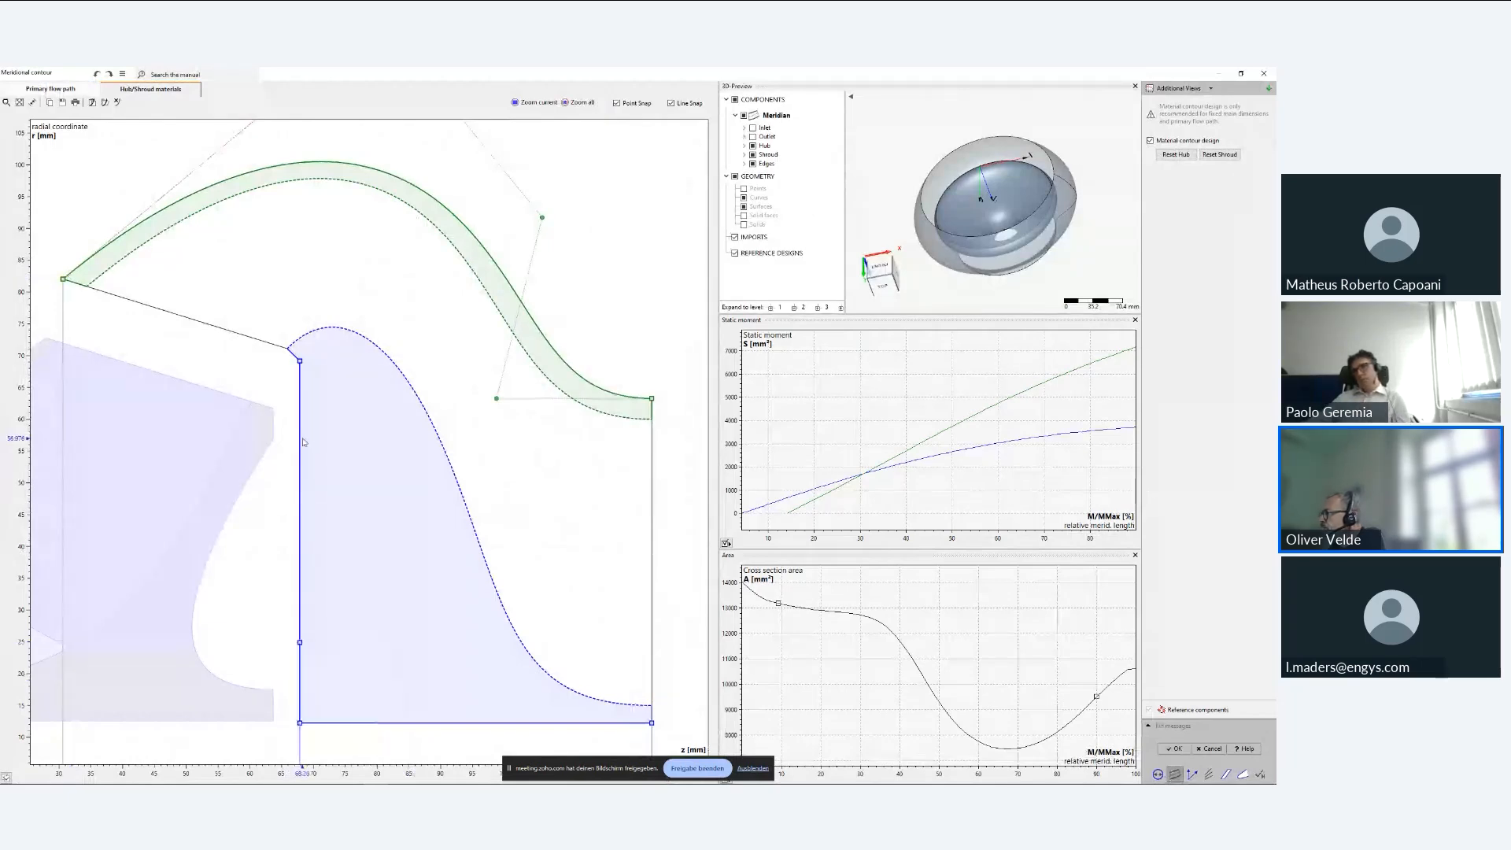
left_click_drag(302, 644, 342, 362)
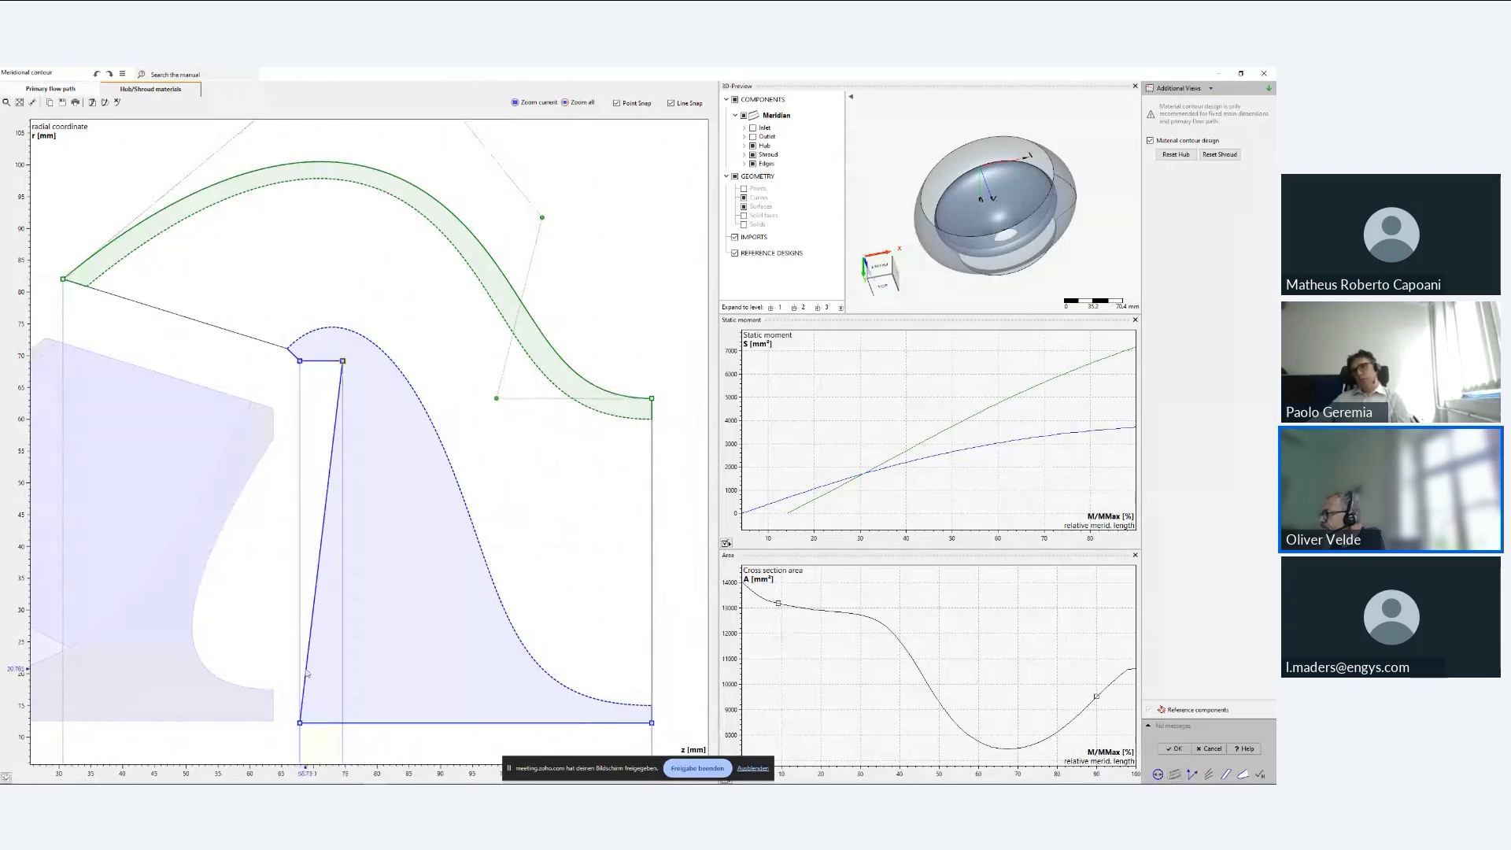
- Split the hub material's slanted front line near its lower end and move the new point to about z 68, r 17 mm
right_click(307, 673)
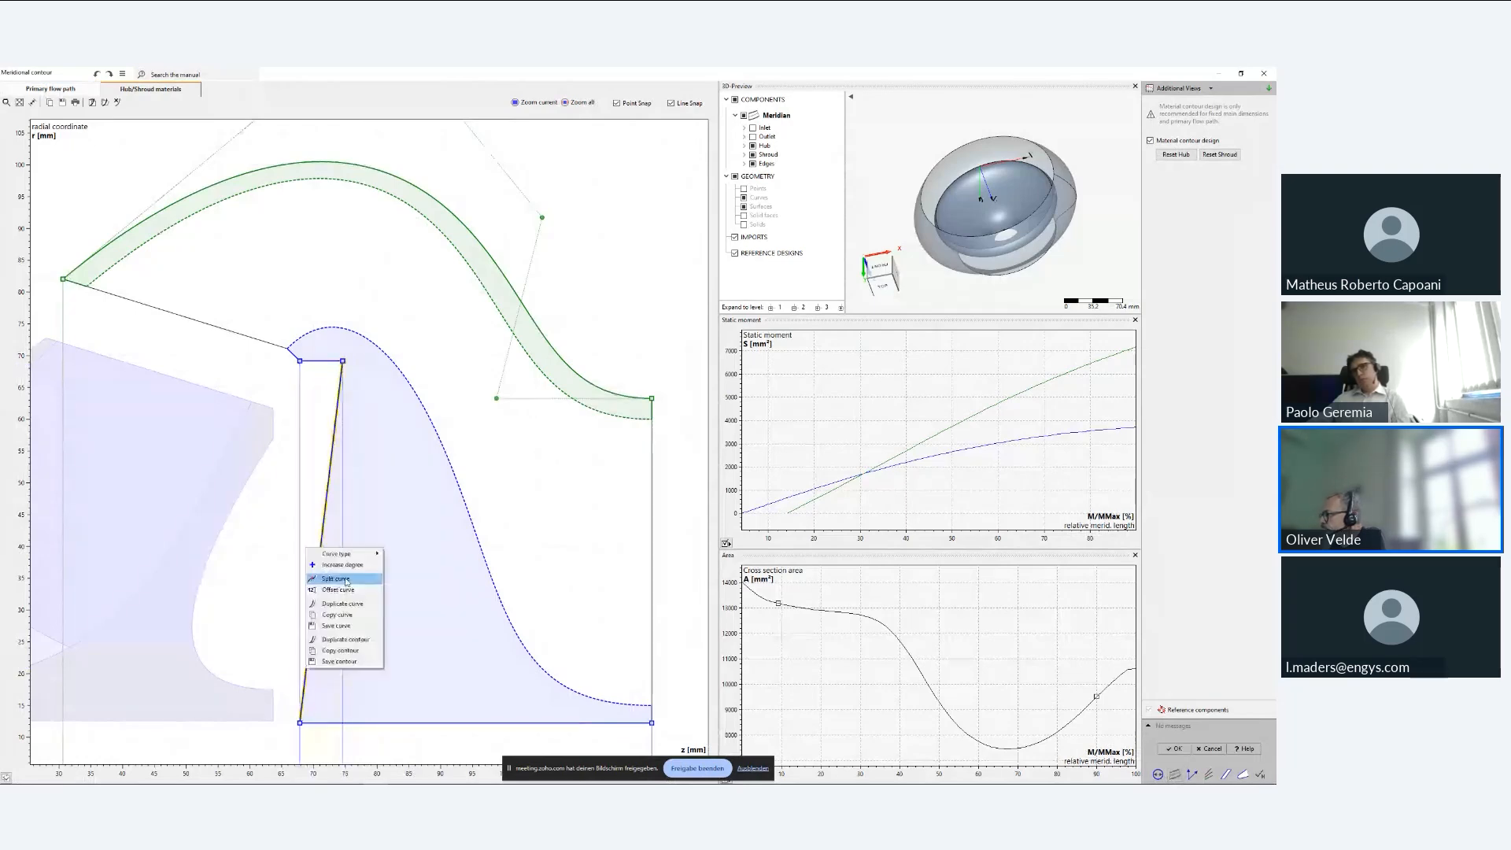
left_click(347, 581)
left_click_drag(307, 669, 300, 692)
- Increase the degree of the hub material's slanted front line, pull its control point to about z 107, r 17 mm, and accept the contour
right_click(325, 511)
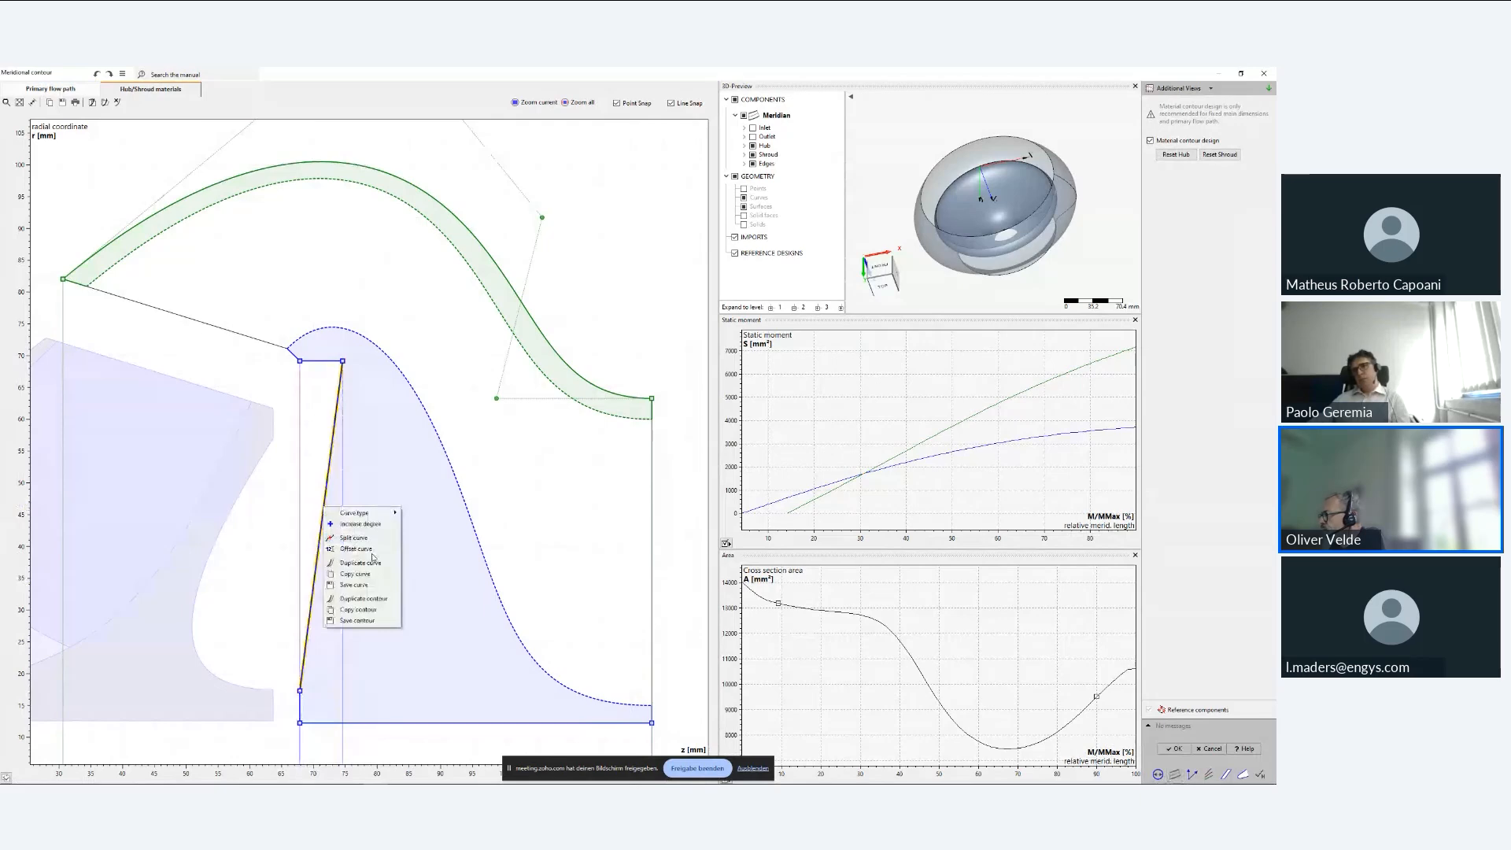
left_click(373, 559)
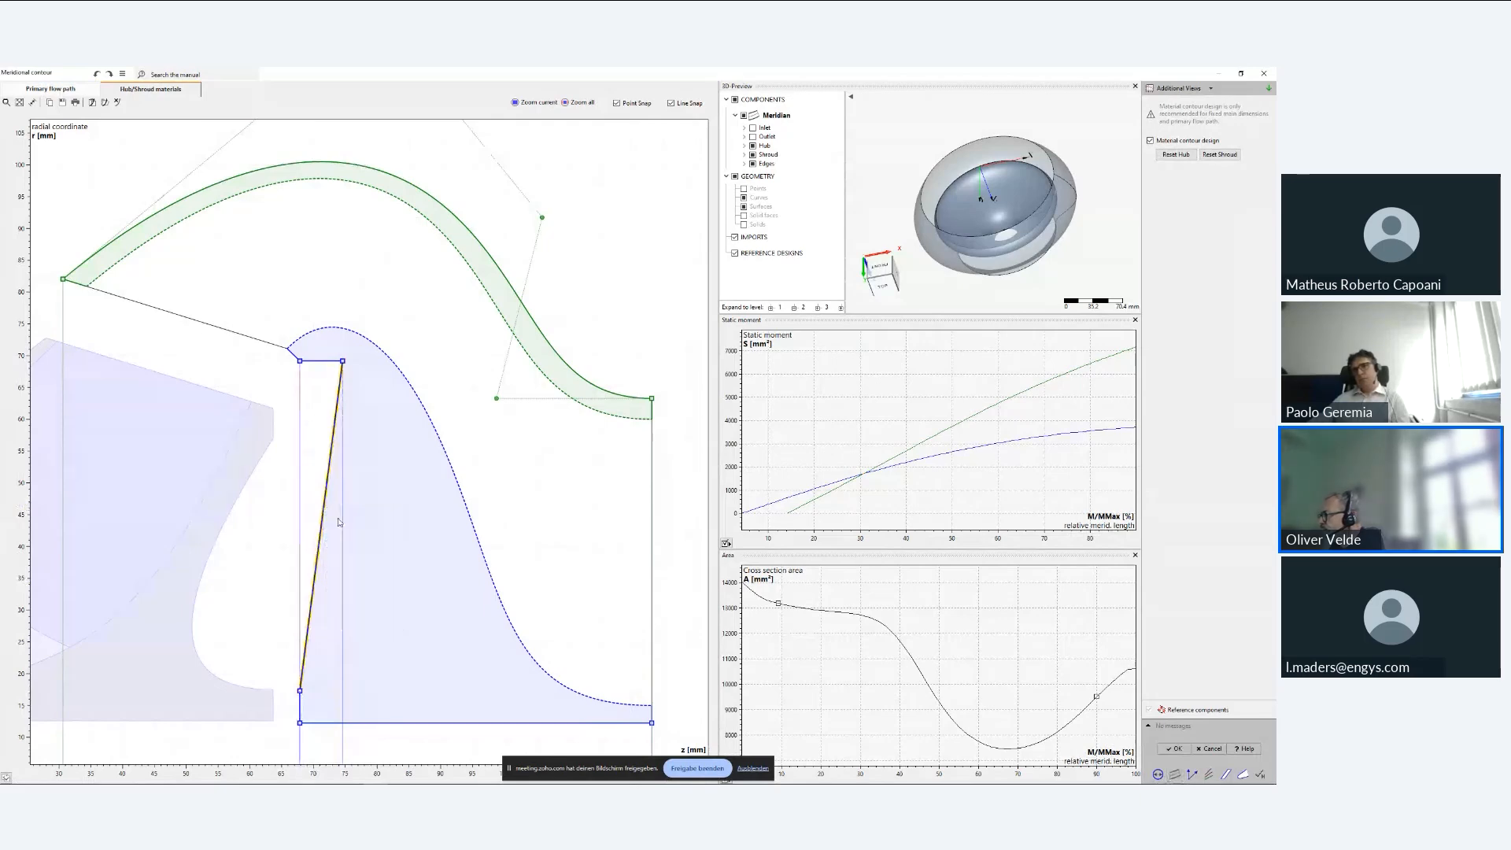
mouse_move(322, 526)
left_mouse_down()
mouse_move(525, 704)
mouse_move(558, 716)
mouse_move(551, 691)
left_mouse_up()
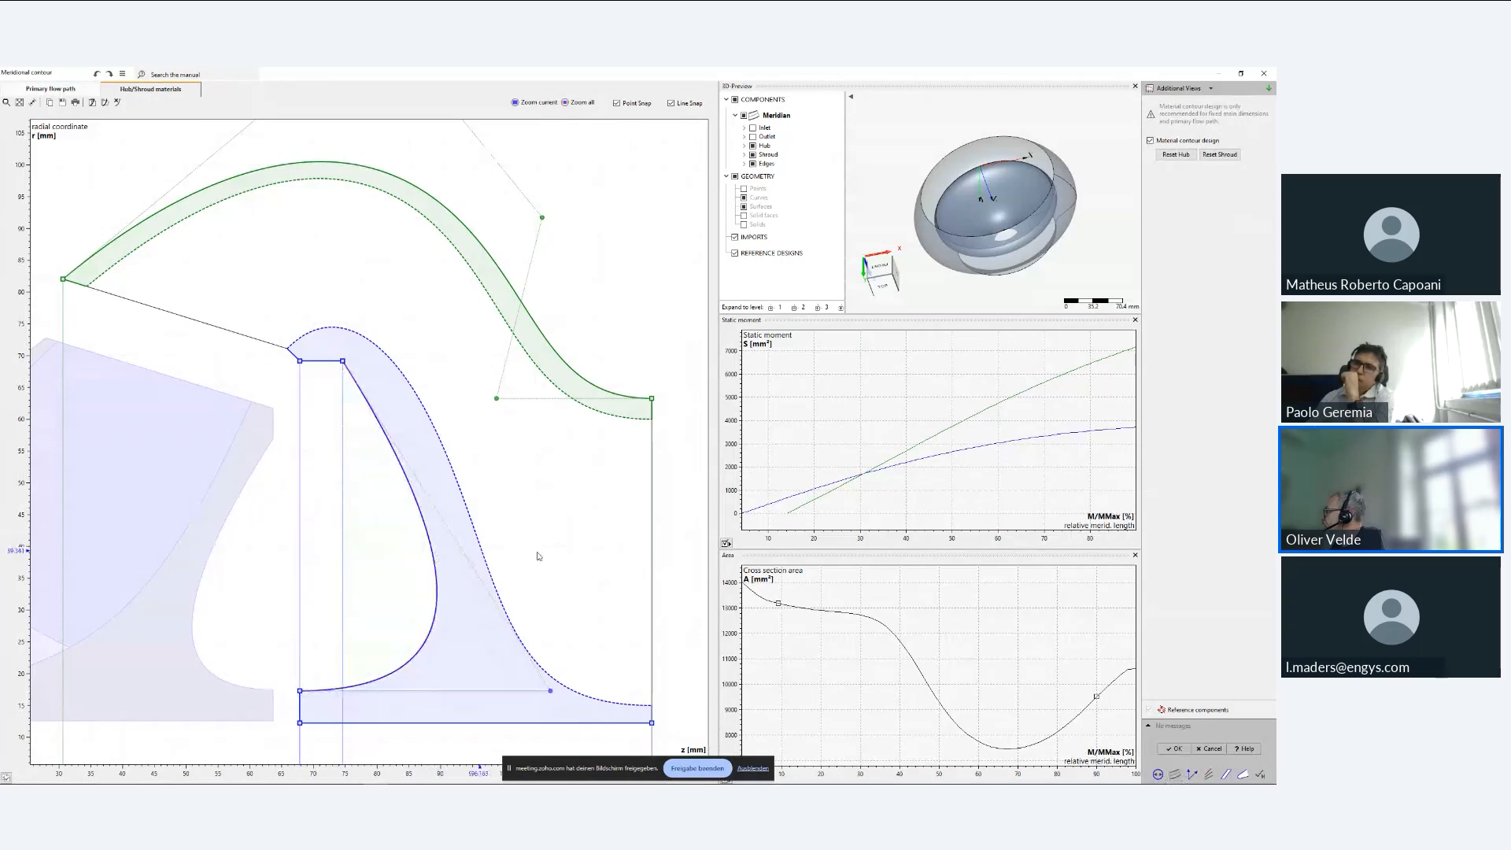
left_click(1173, 749)
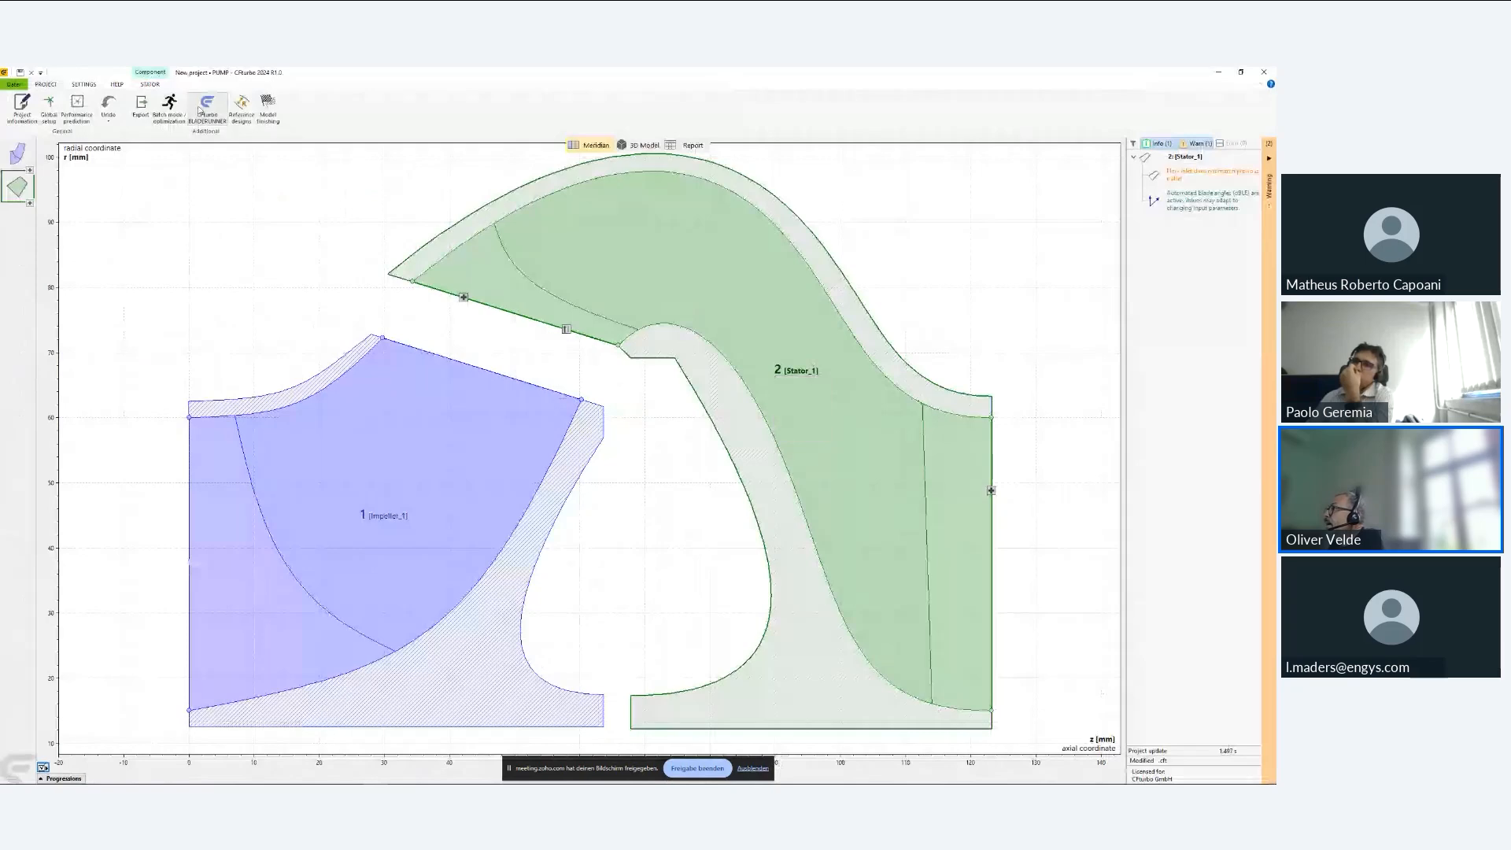
left_click(150, 84)
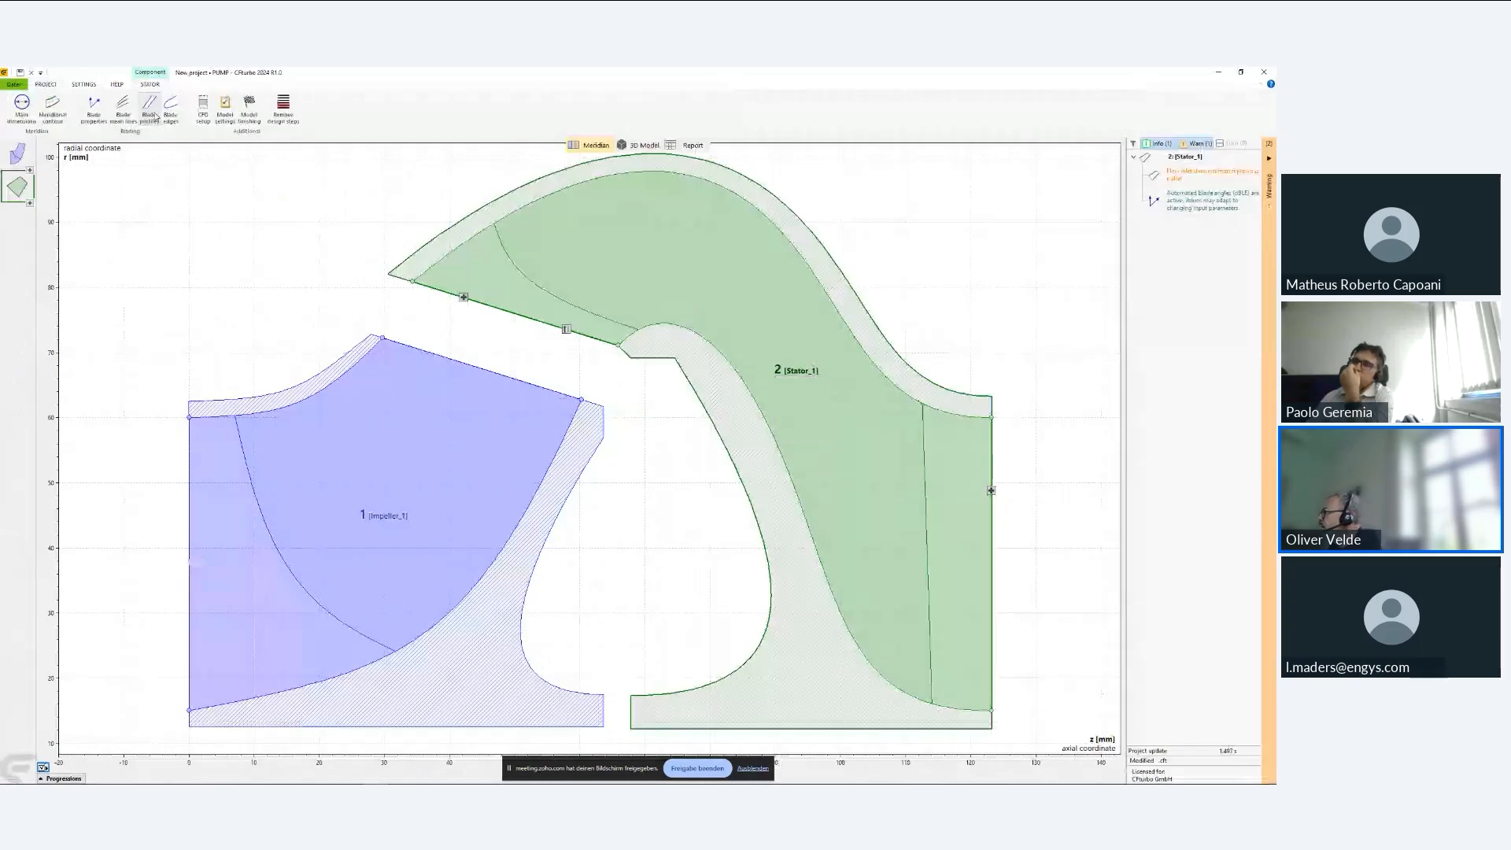
left_click(249, 107)
left_click(563, 407)
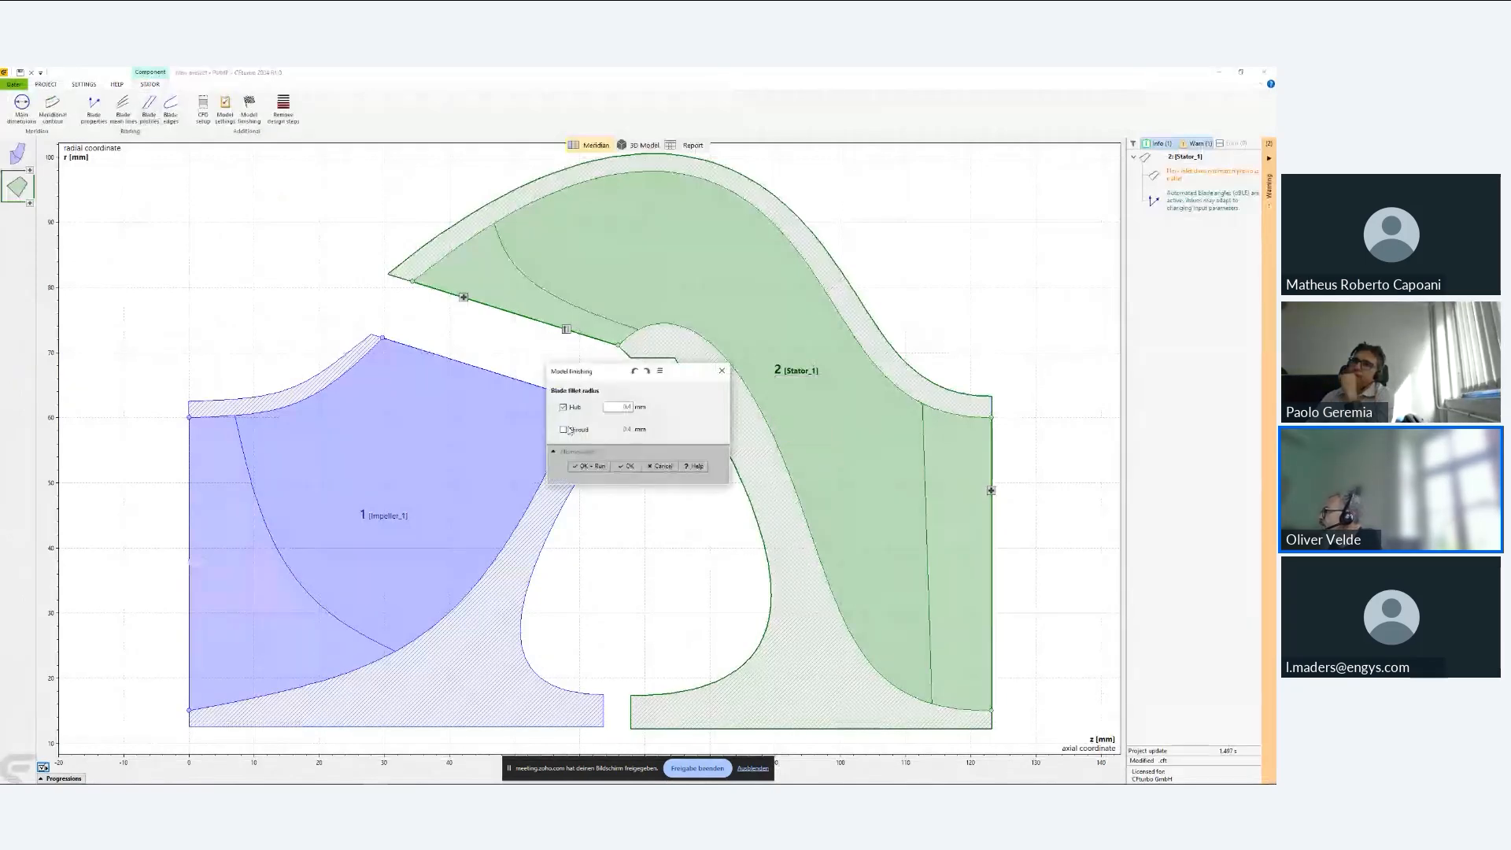
left_click(567, 430)
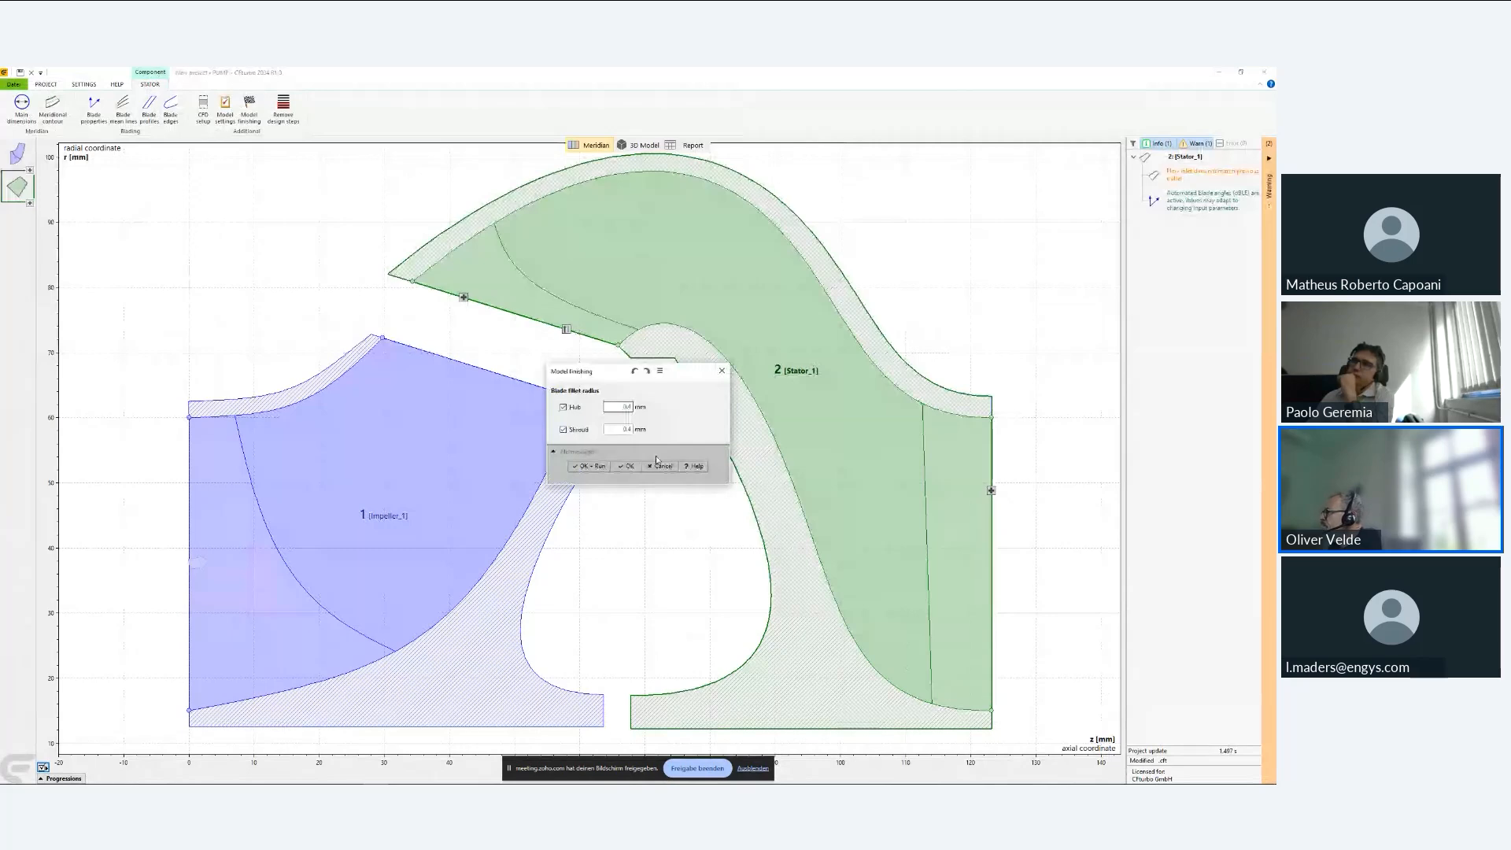
left_click(659, 465)
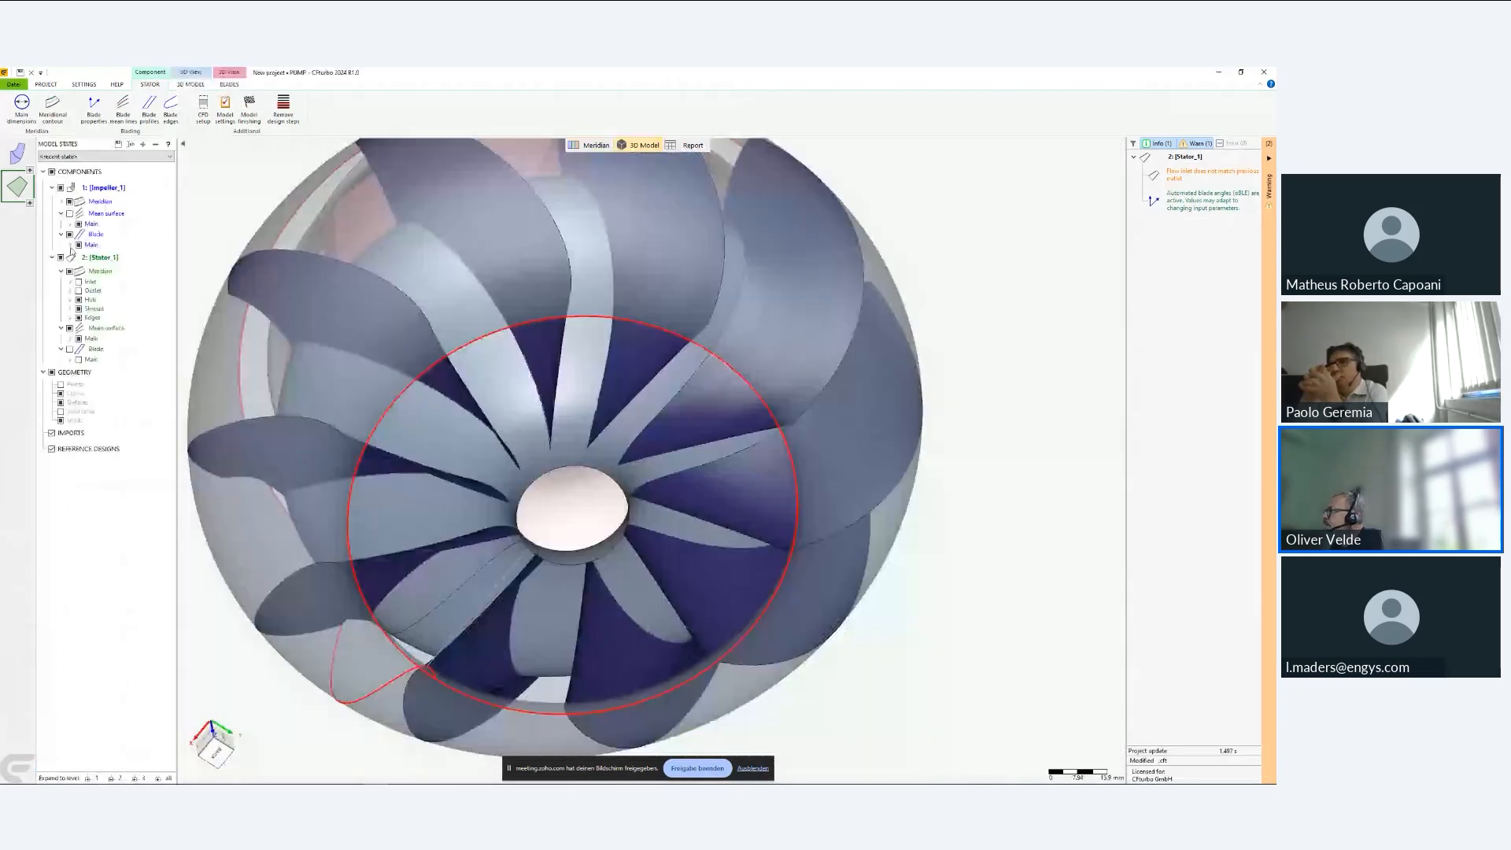
- Display the 3D model in its Default state and inspect the impeller and stator solids from the outlet and inlet sides
left_click(79, 157)
left_click(78, 177)
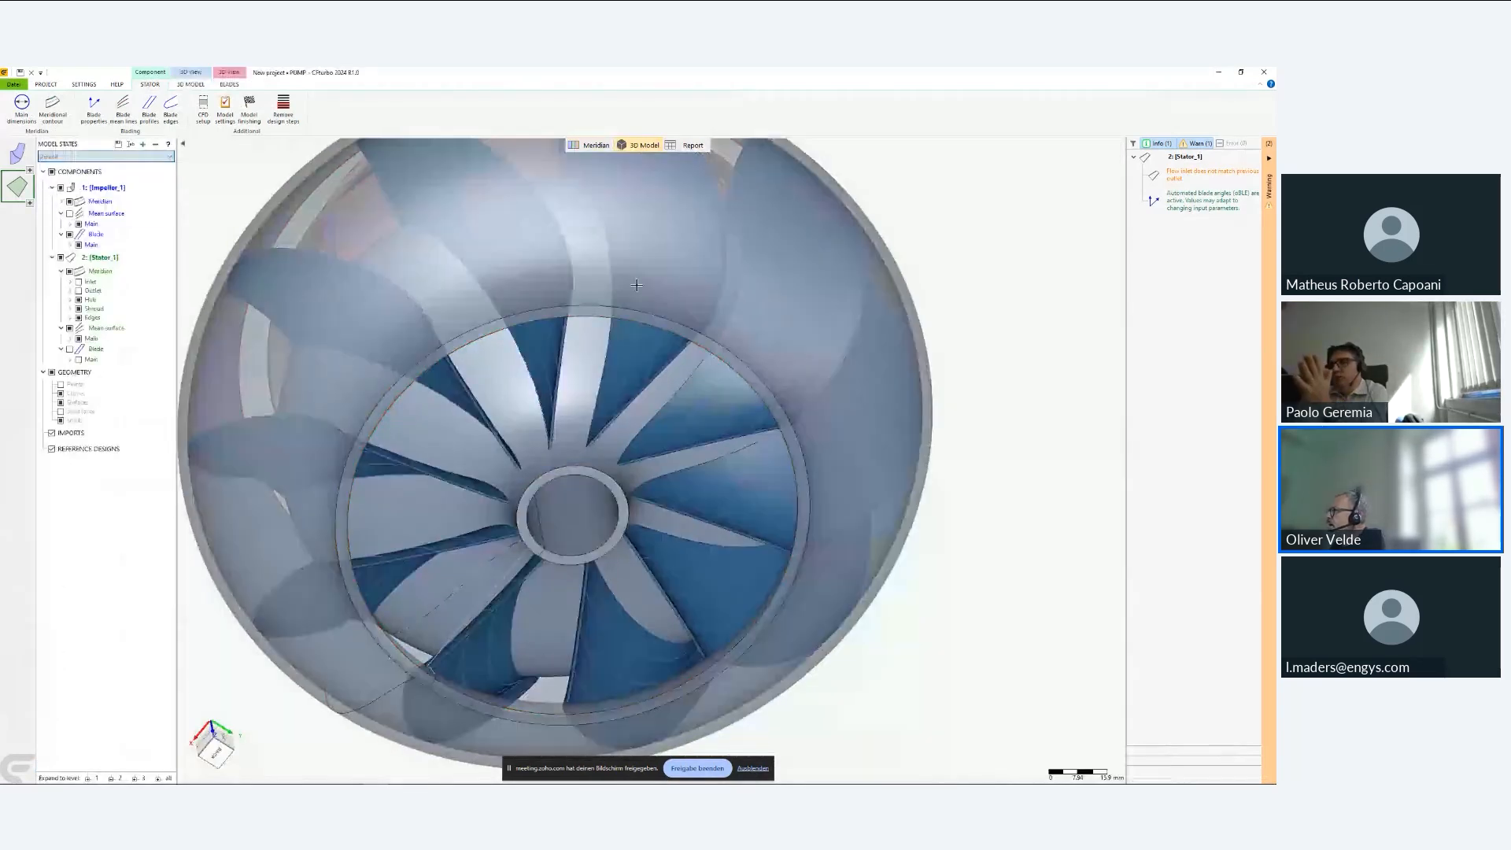
left_click_drag(624, 264, 620, 262)
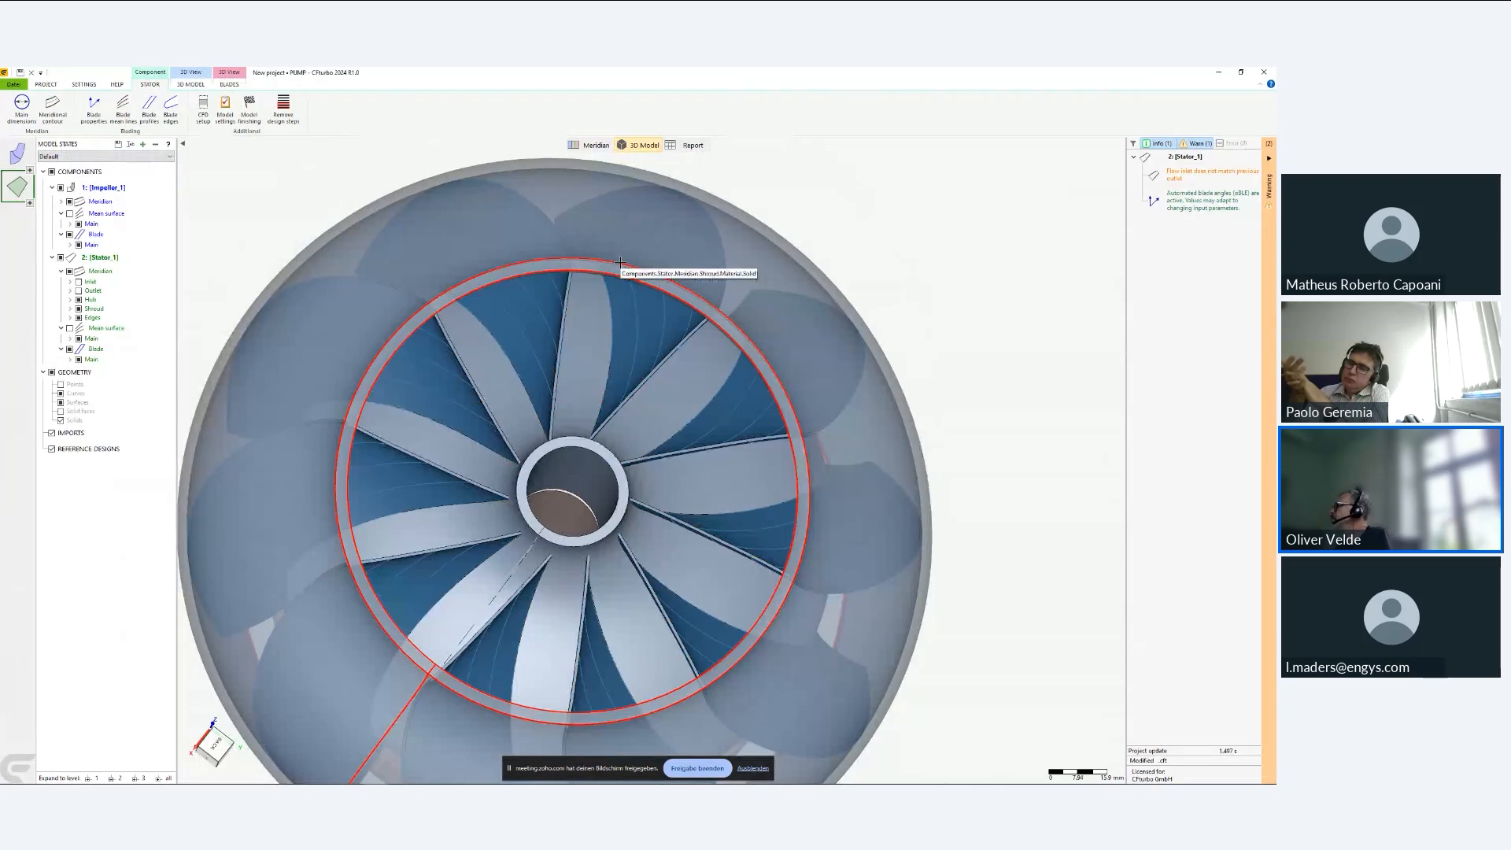
left_click_drag(824, 183, 933, 216)
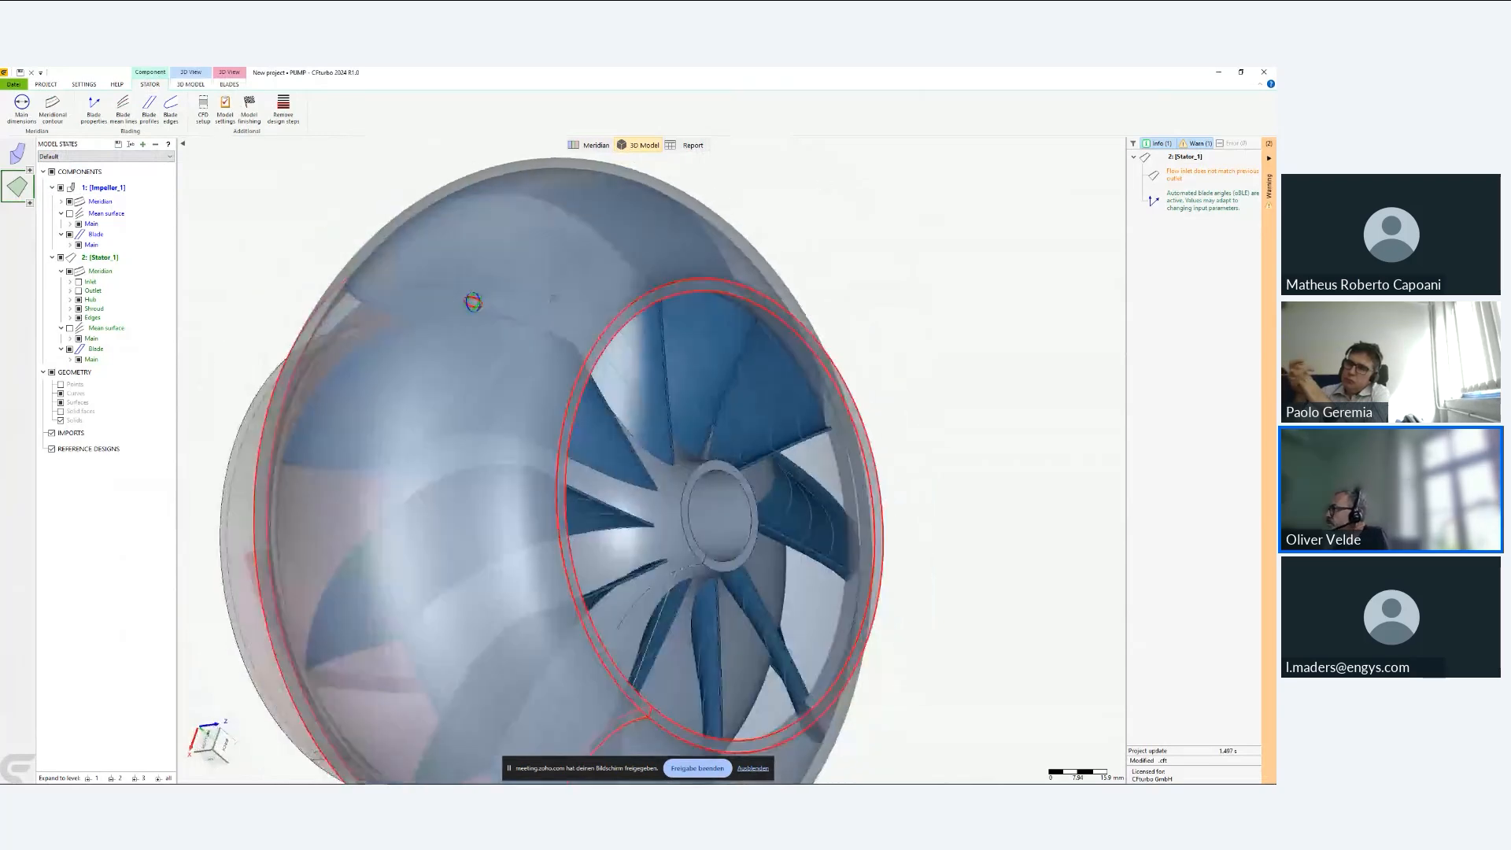
left_click_drag(473, 301, 629, 304)
left_click_drag(441, 334, 342, 415)
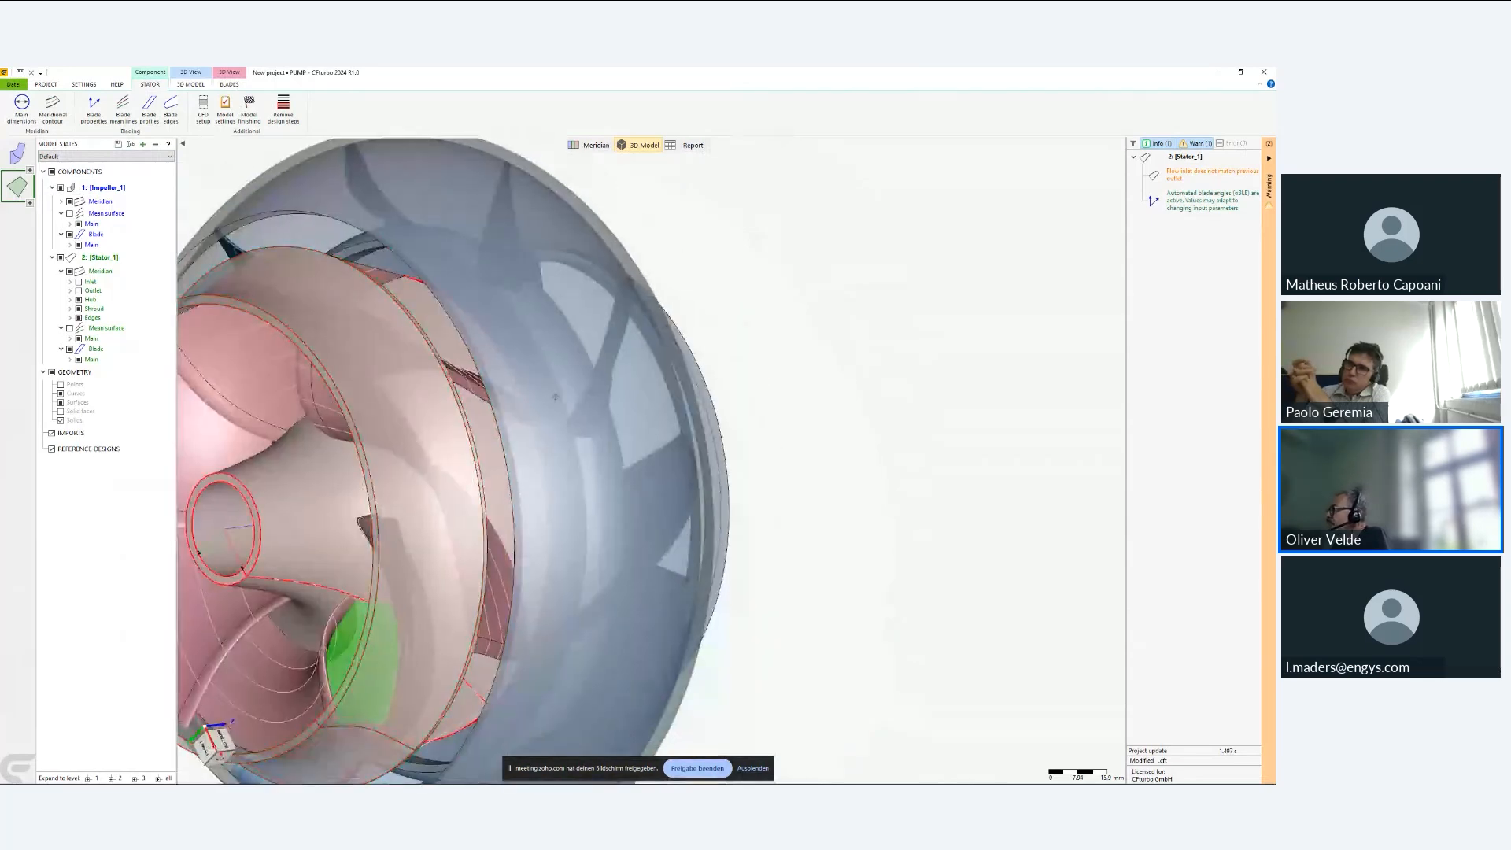
left_click_drag(555, 397, 587, 184)
- In the meridian view, add a new stator upstream of the impeller inlet
left_click(594, 145)
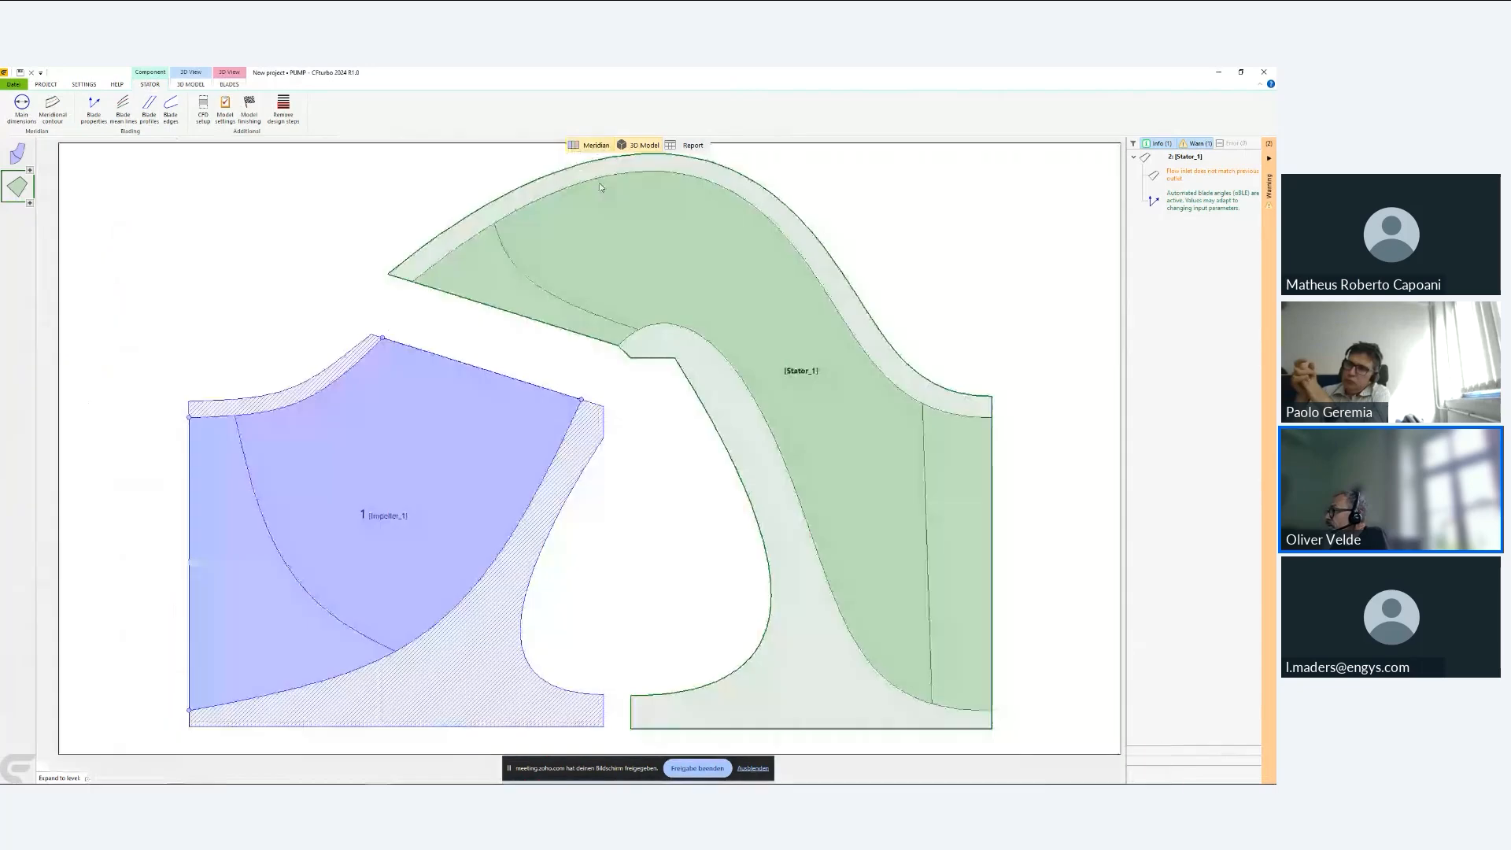
left_click(227, 543)
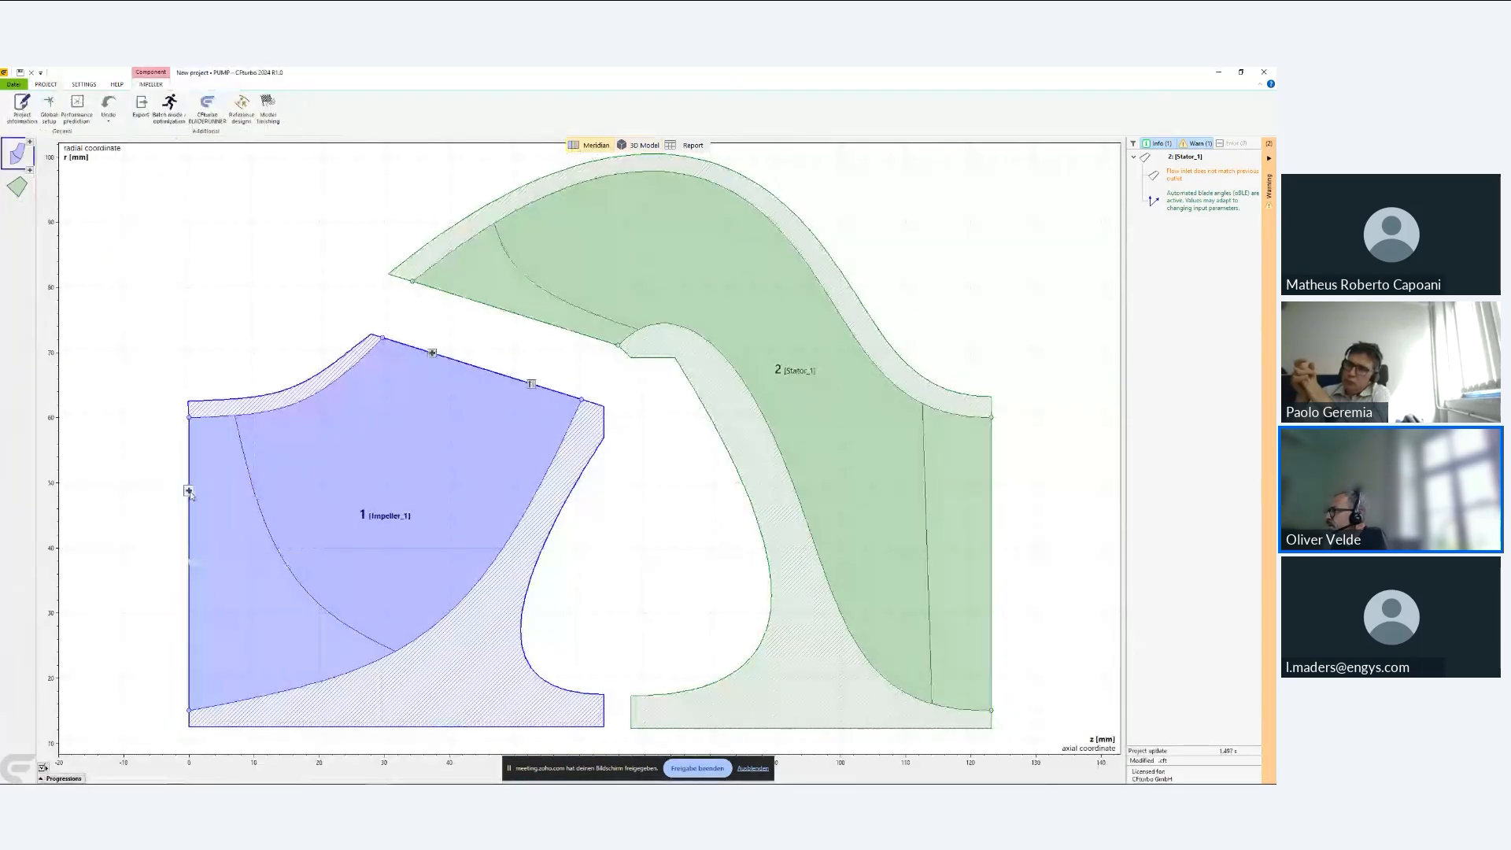
left_click(189, 492)
left_click(229, 526)
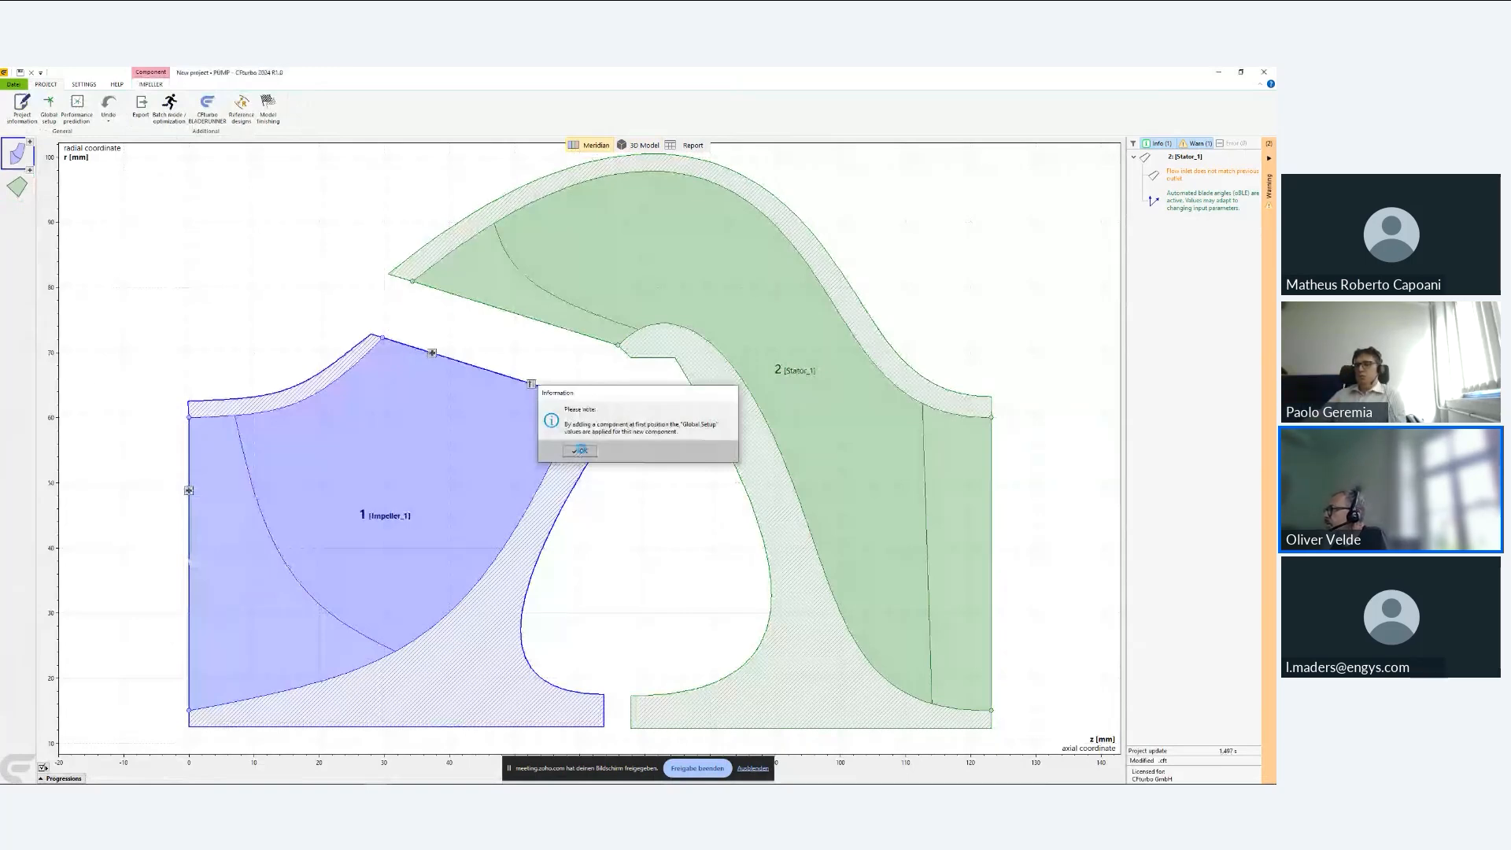
left_click(580, 450)
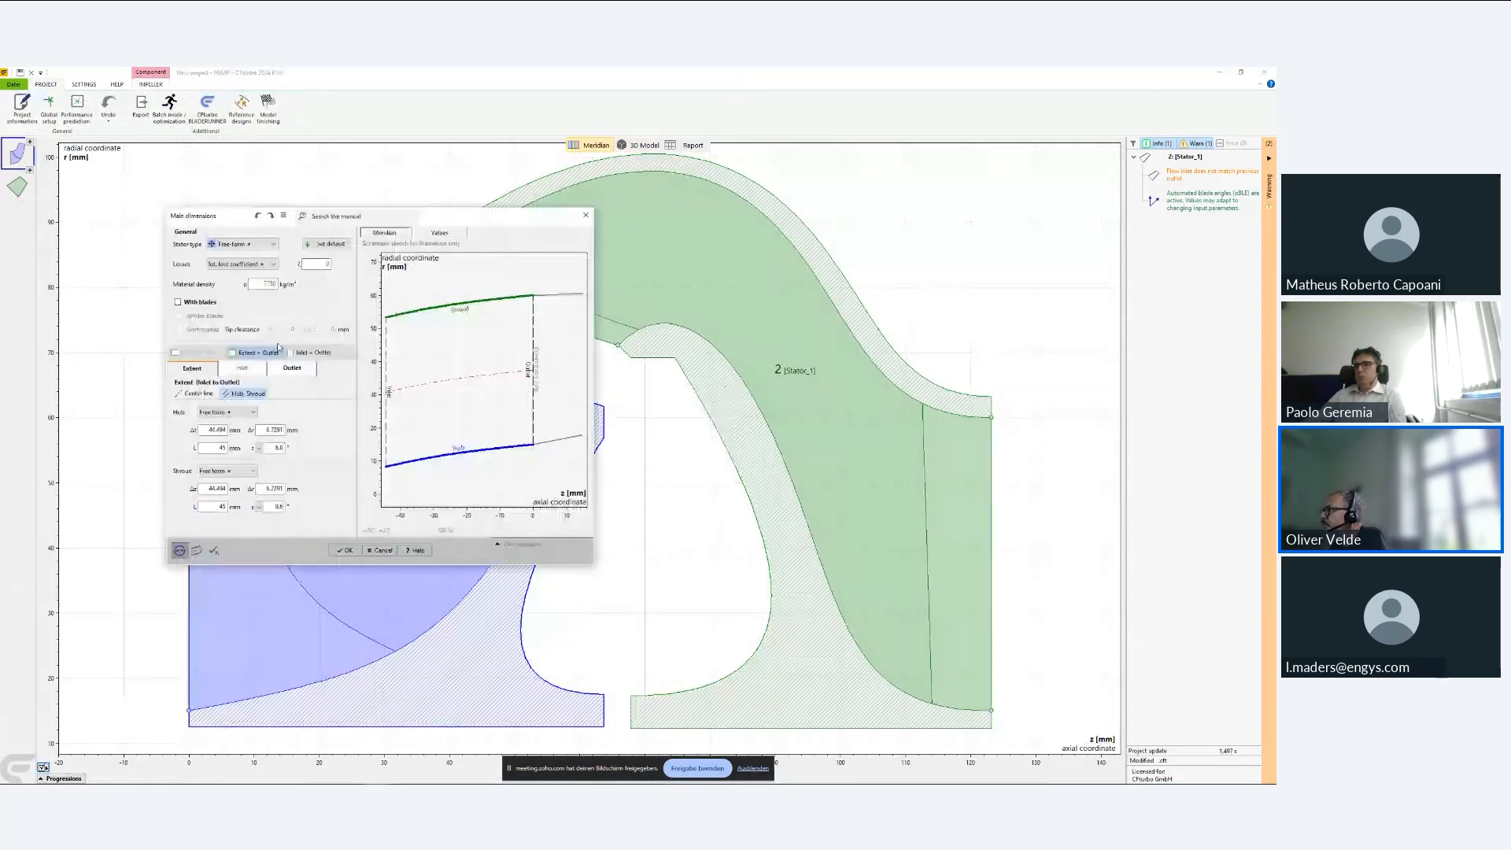
- Define the upstream stator as an Axial type with a centre line length of 100 mm and accept its main dimensions
left_click(242, 244)
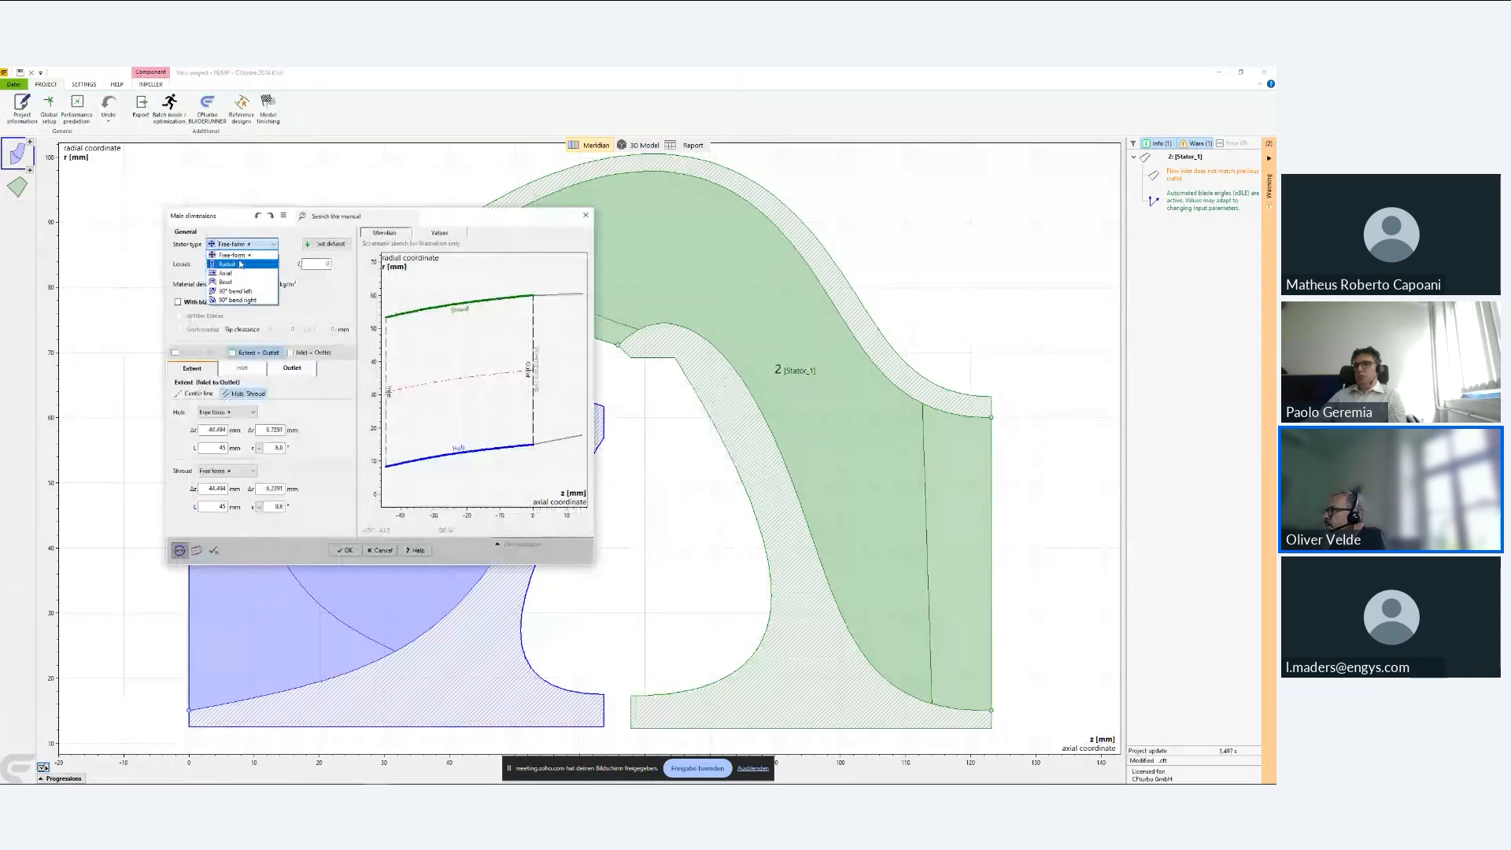
left_click(232, 258)
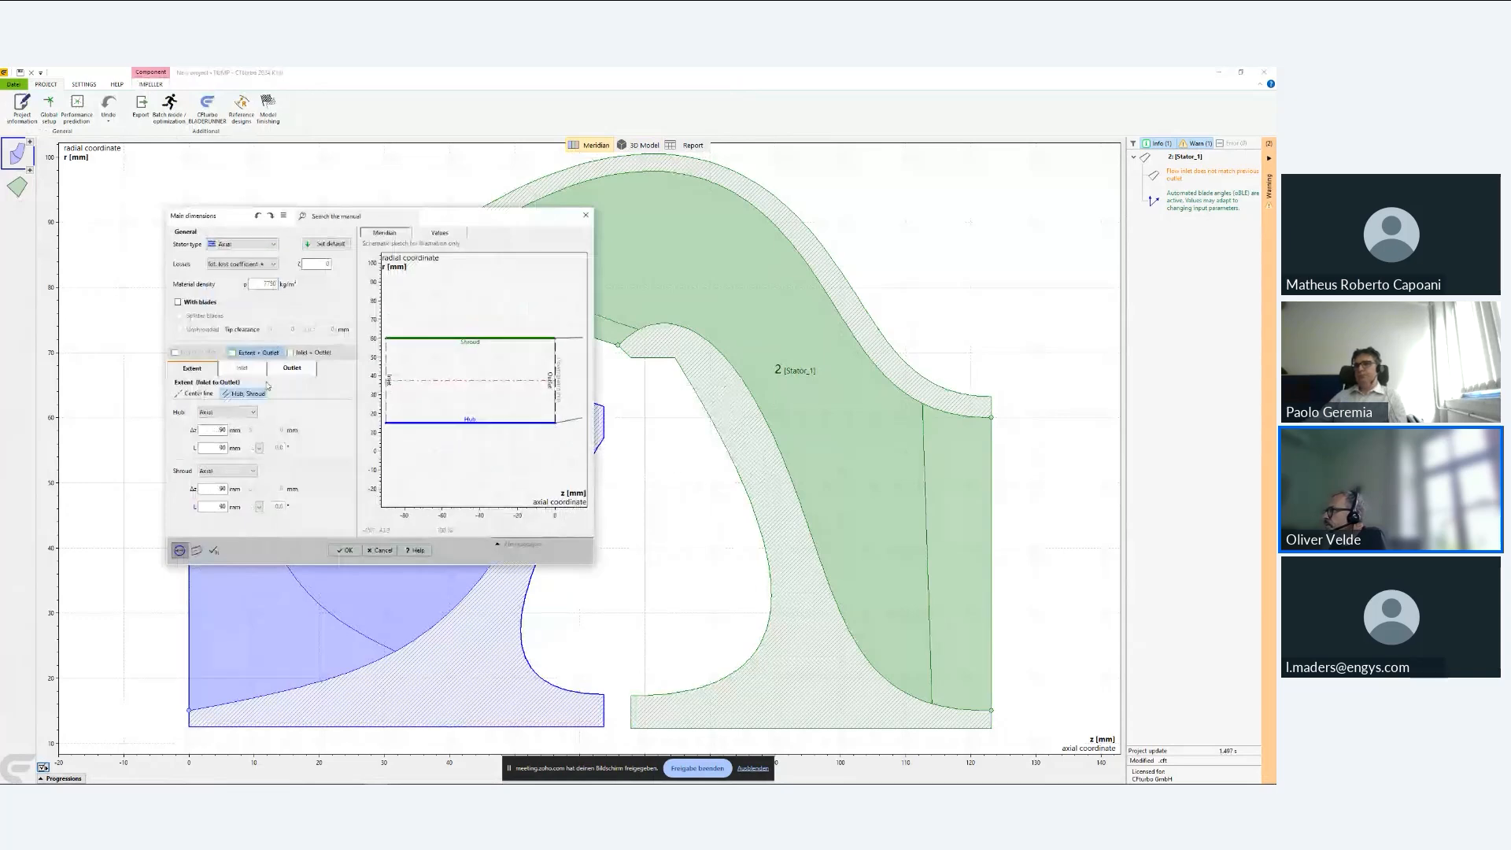
left_click(196, 393)
type("100")
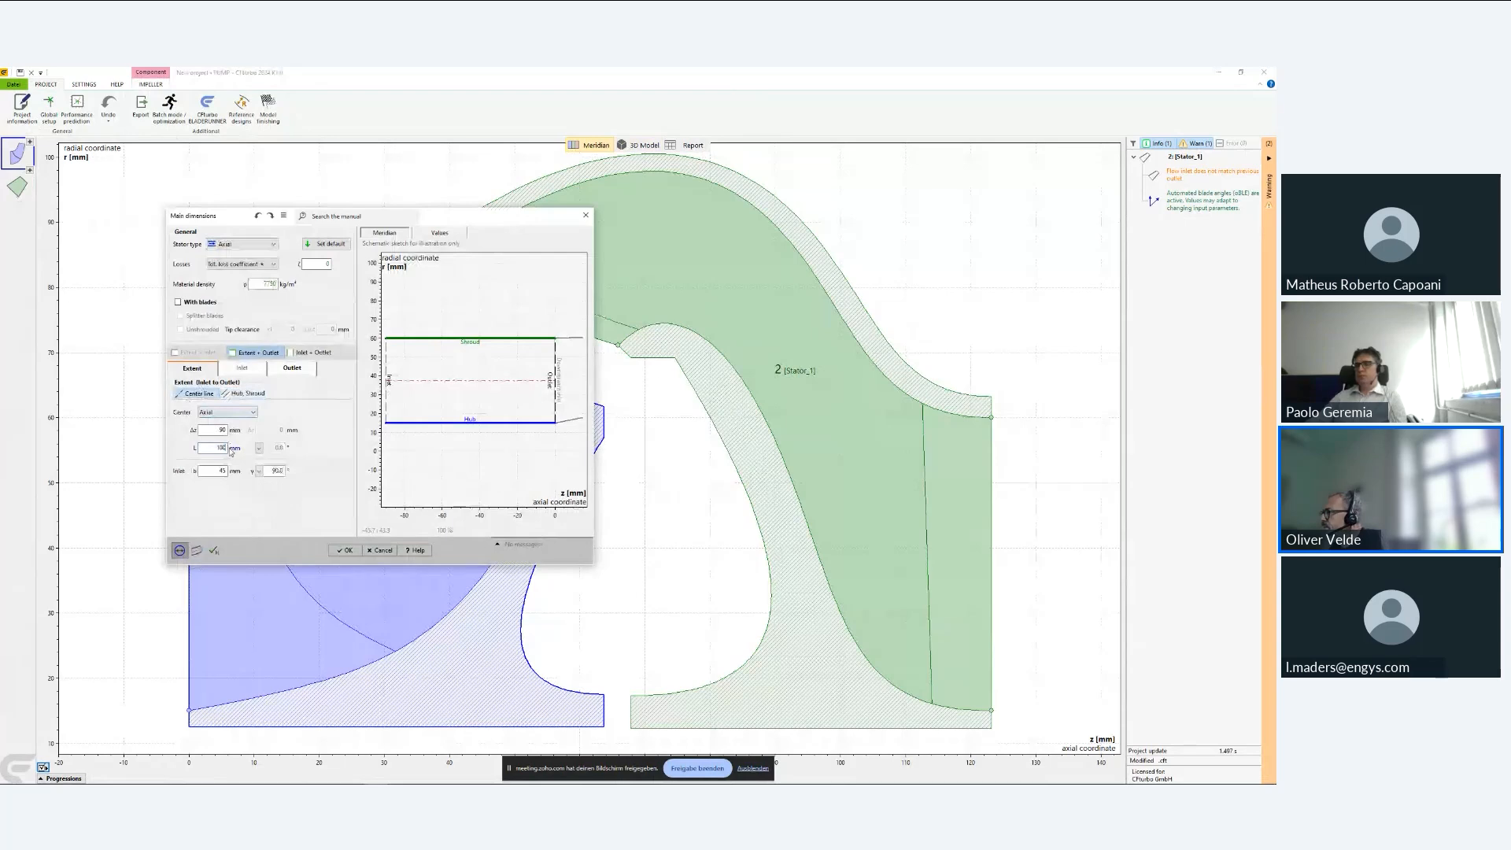
left_click(358, 552)
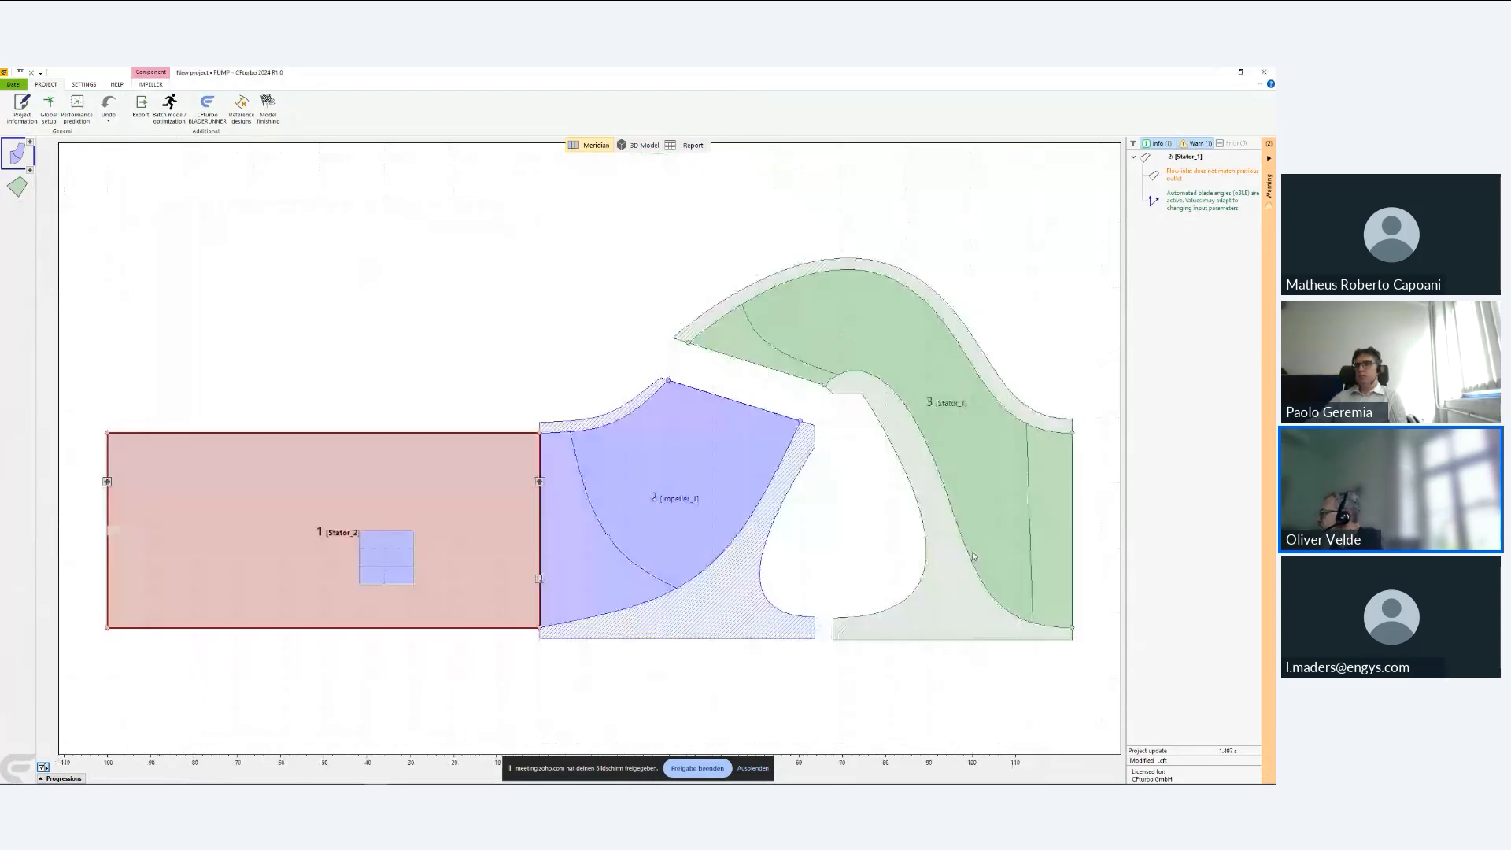
- Add a new stator at the outlet of the bladed bowl stator
left_click(1063, 503)
left_click(1072, 482)
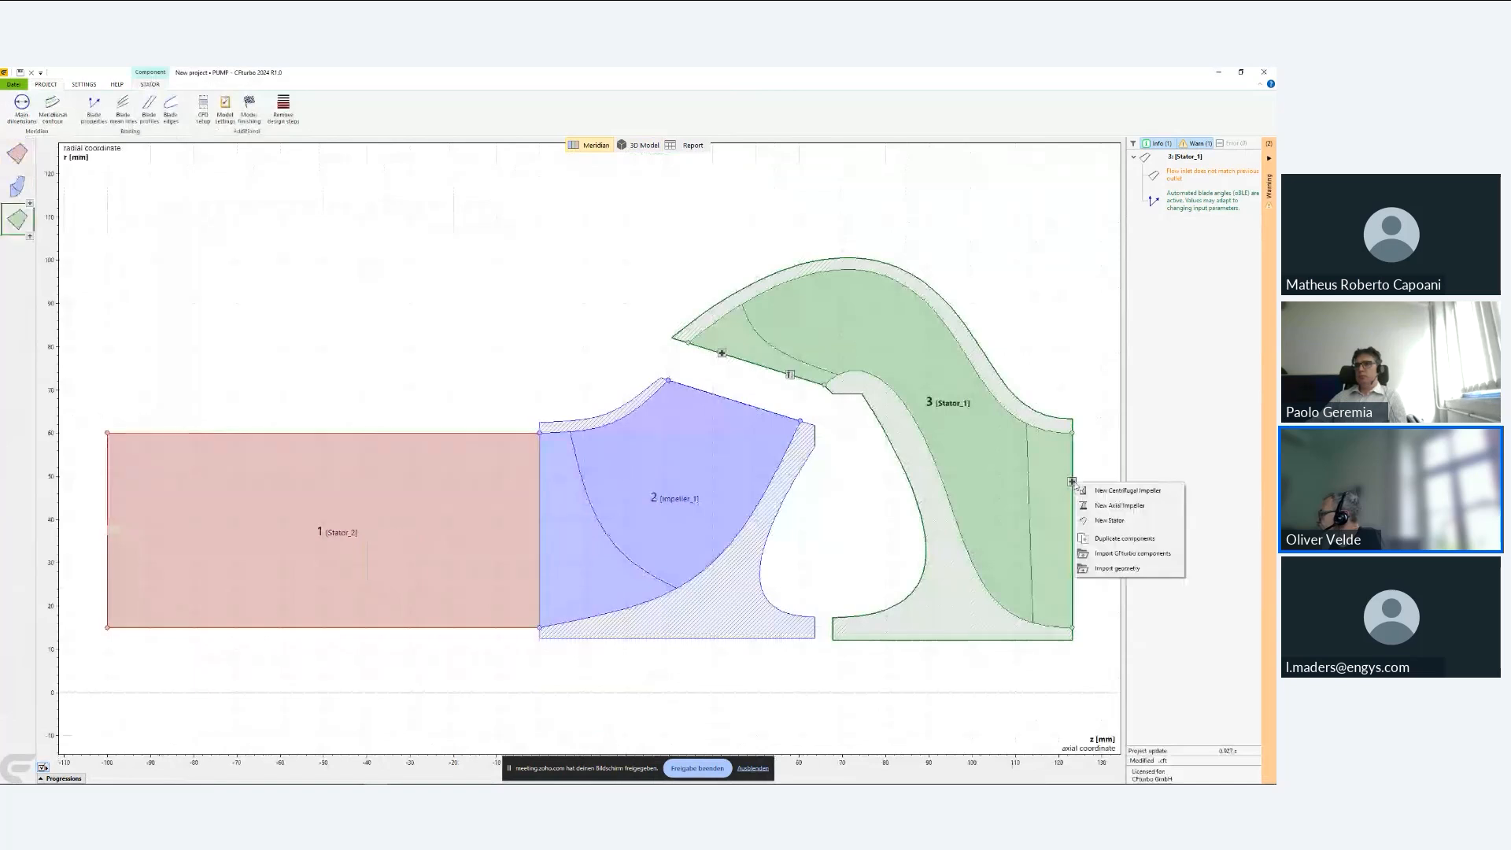
left_click(1124, 521)
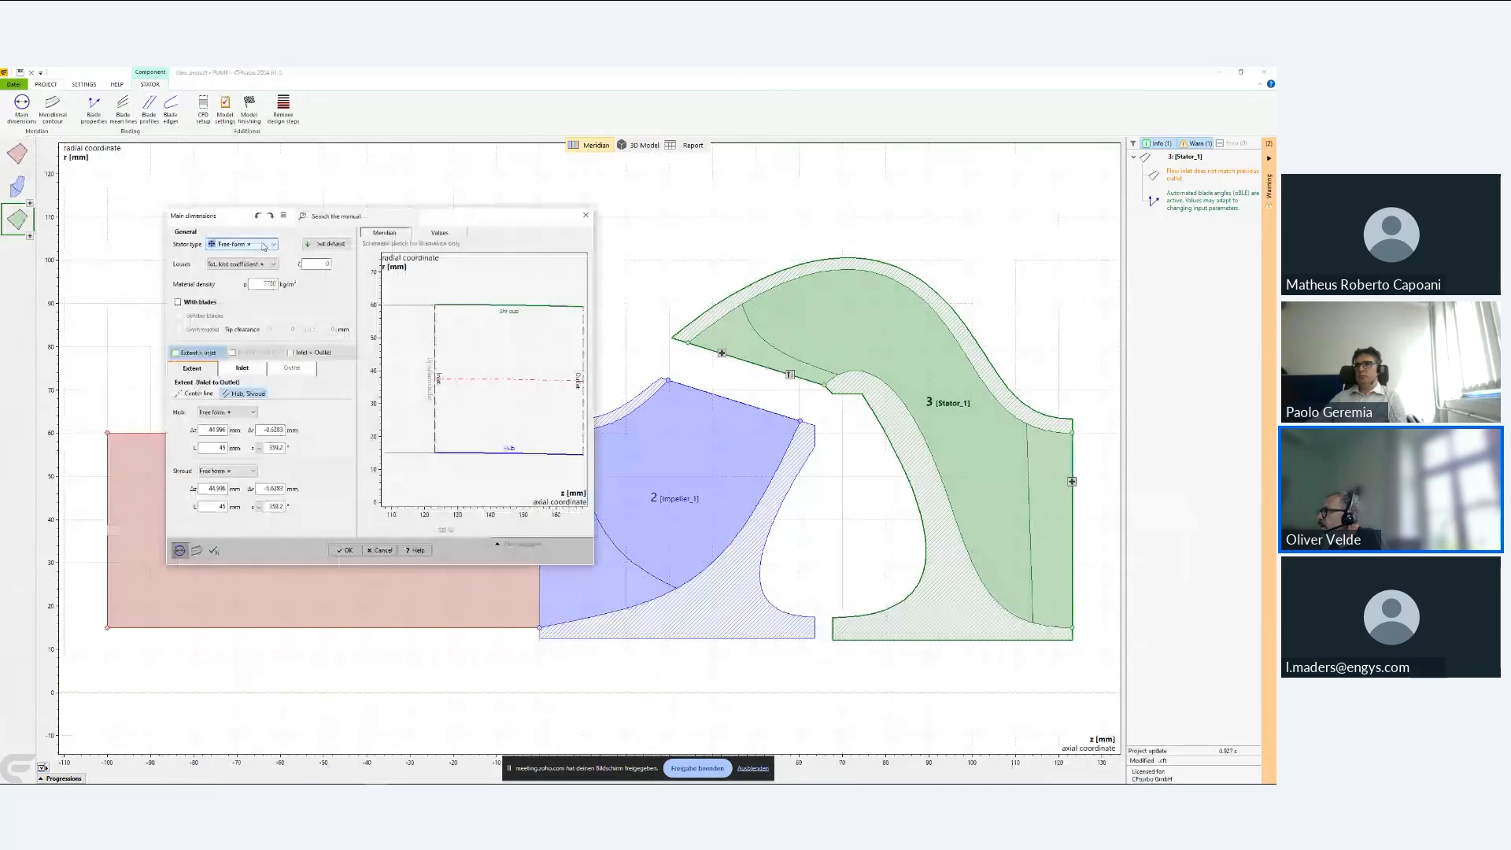
- Define the downstream stator as an Axial type with a centre line length of 150 mm and accept its main dimensions
left_click(264, 246)
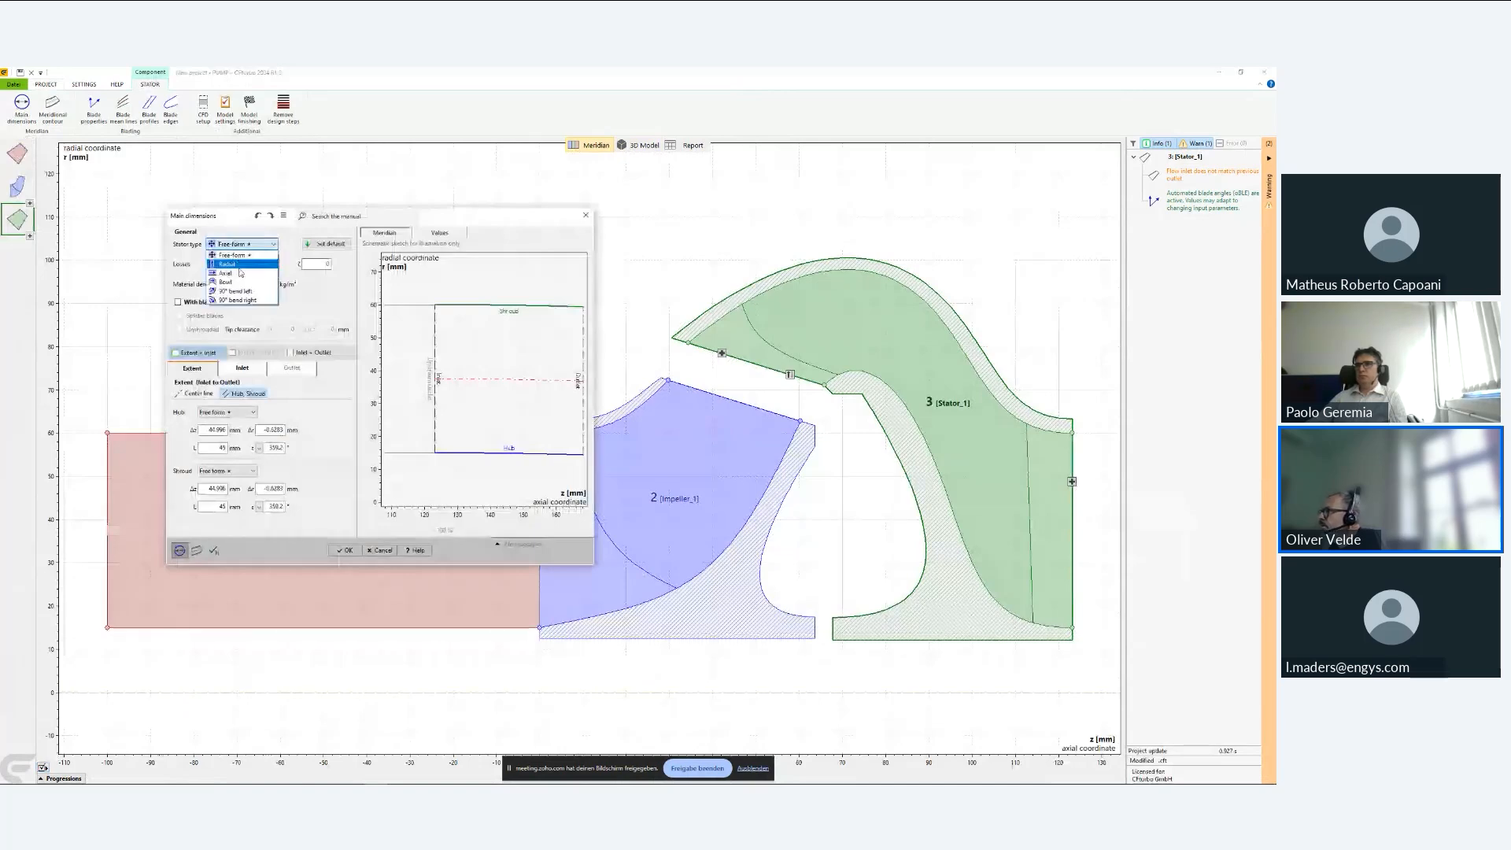
left_click(241, 273)
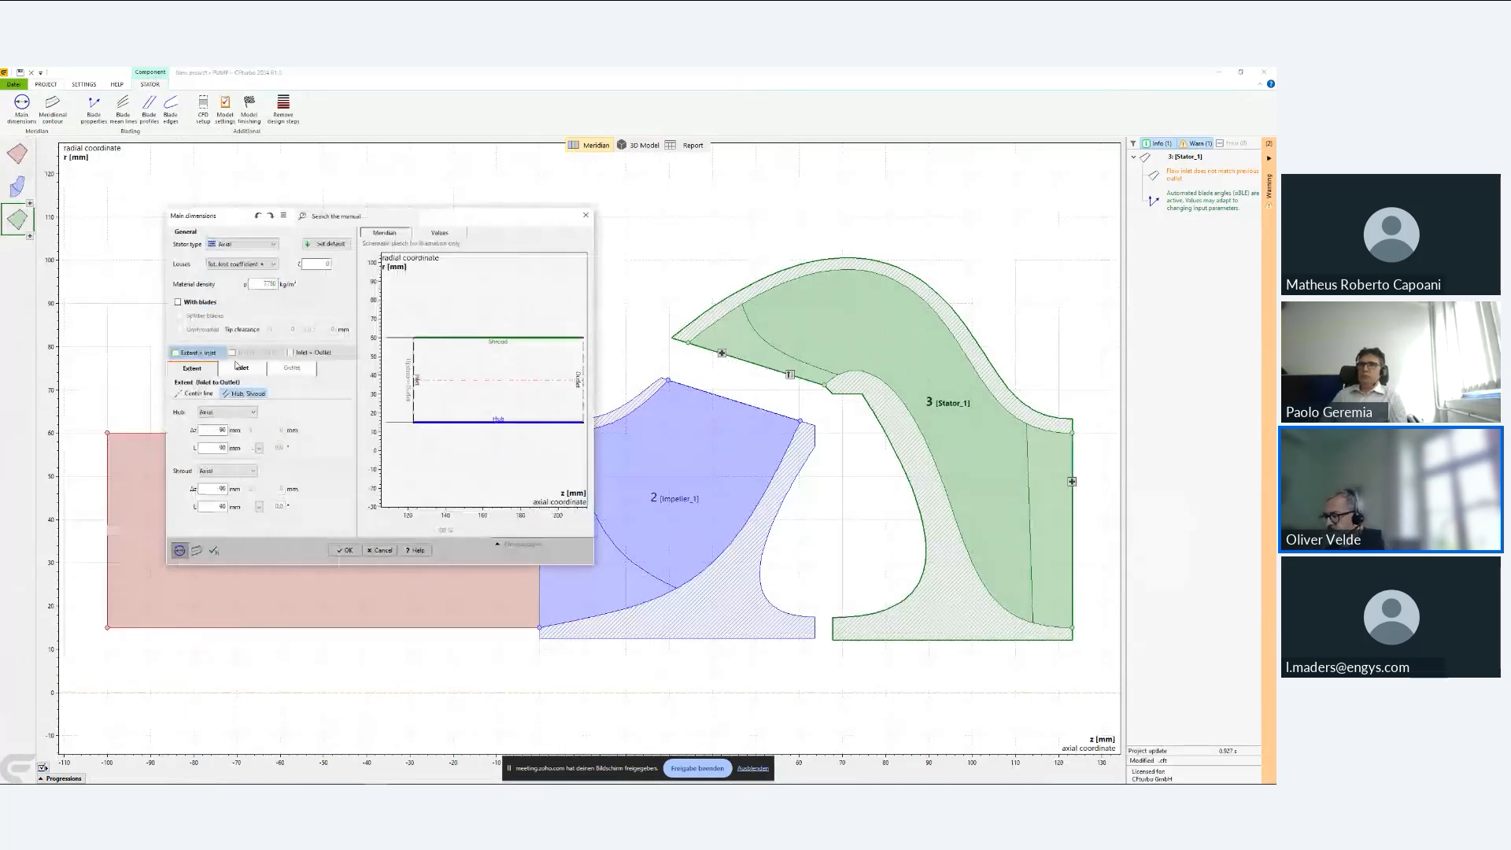
left_click_drag(215, 448, 233, 452)
type("1")
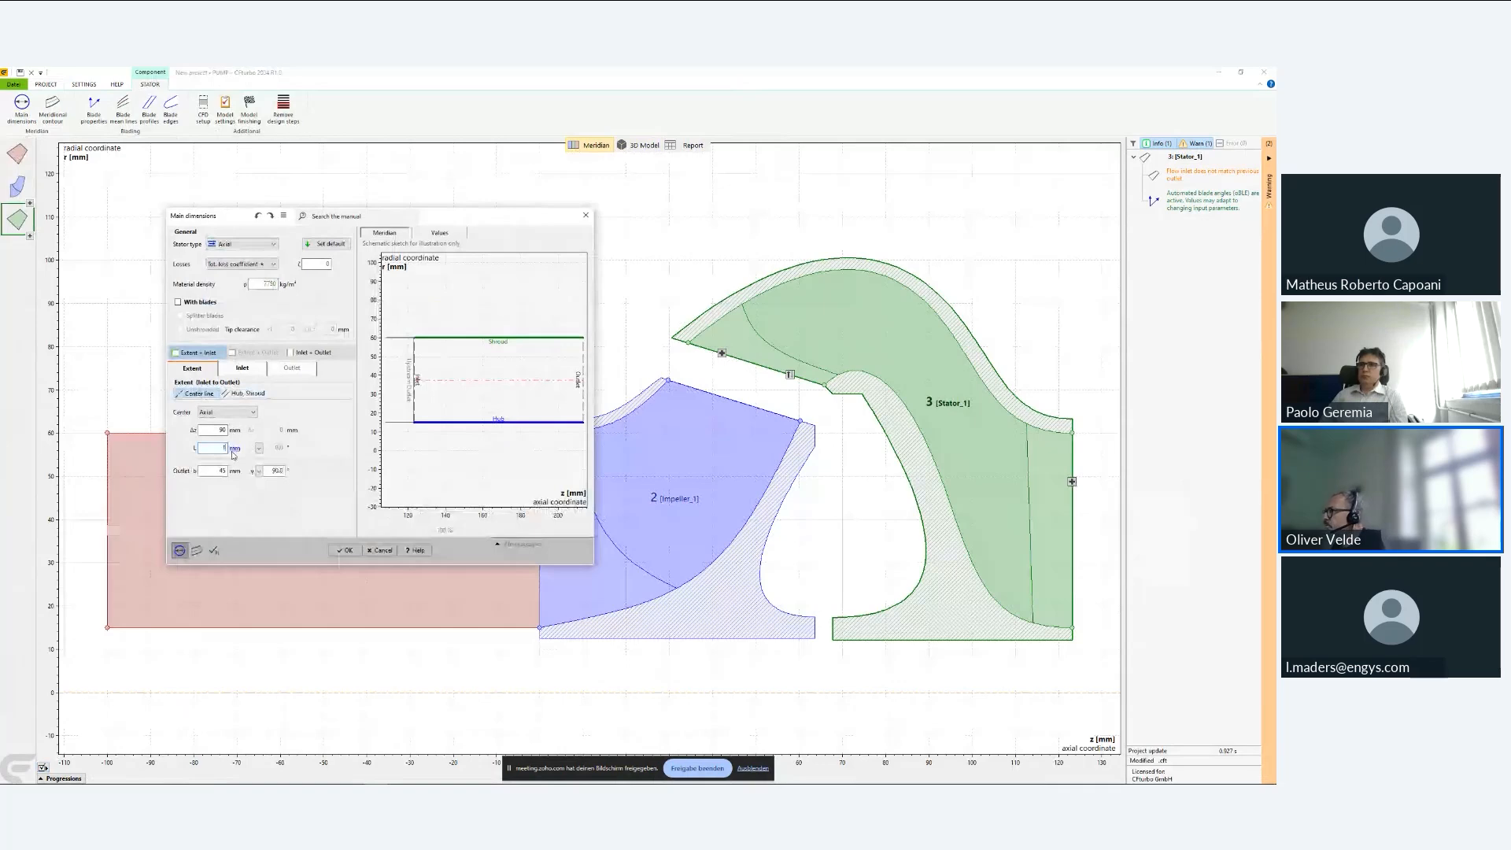
type("50")
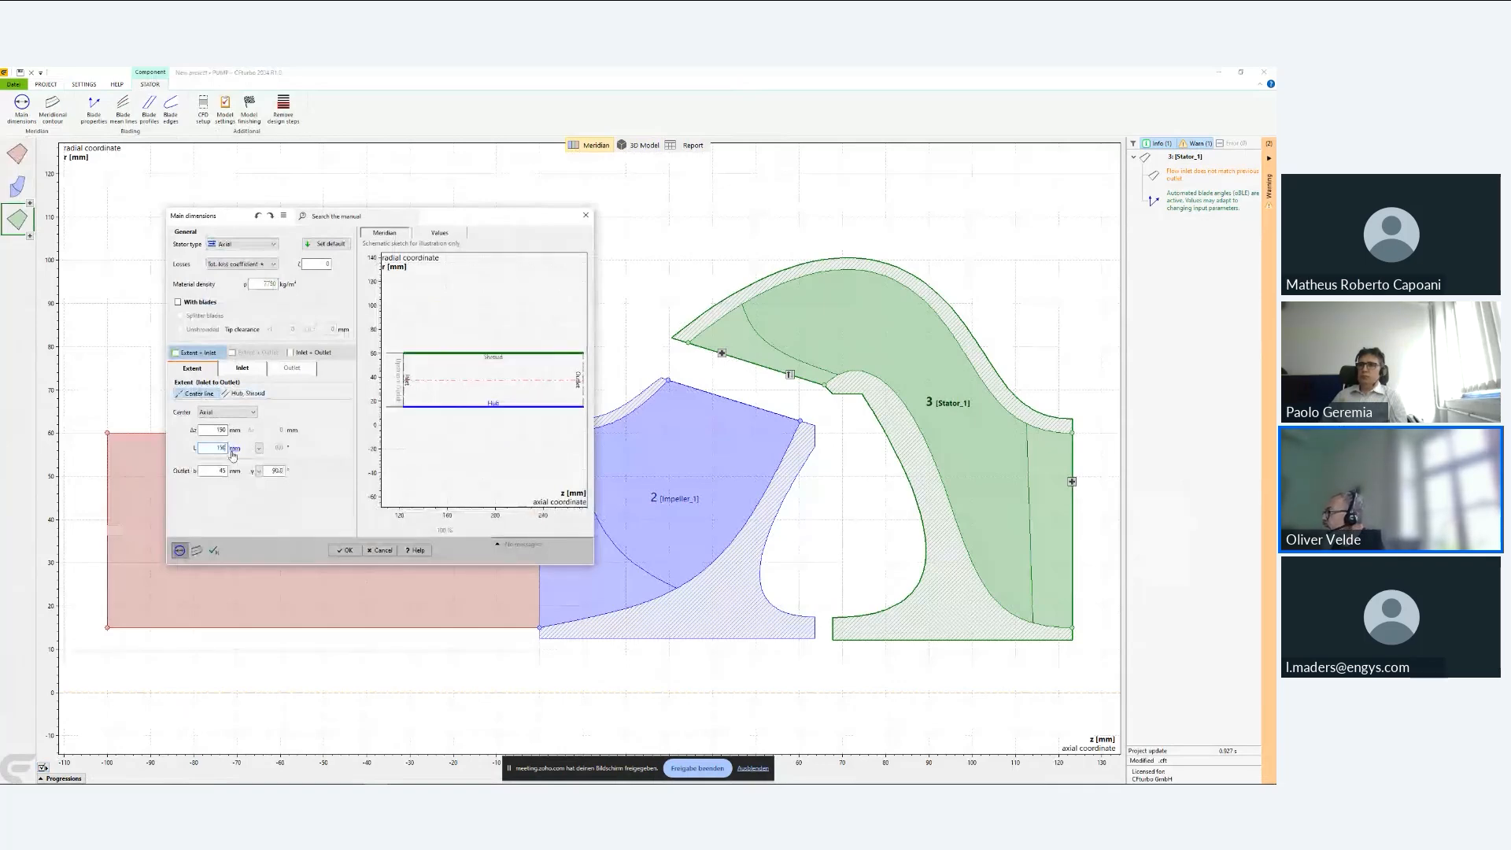
left_click(344, 551)
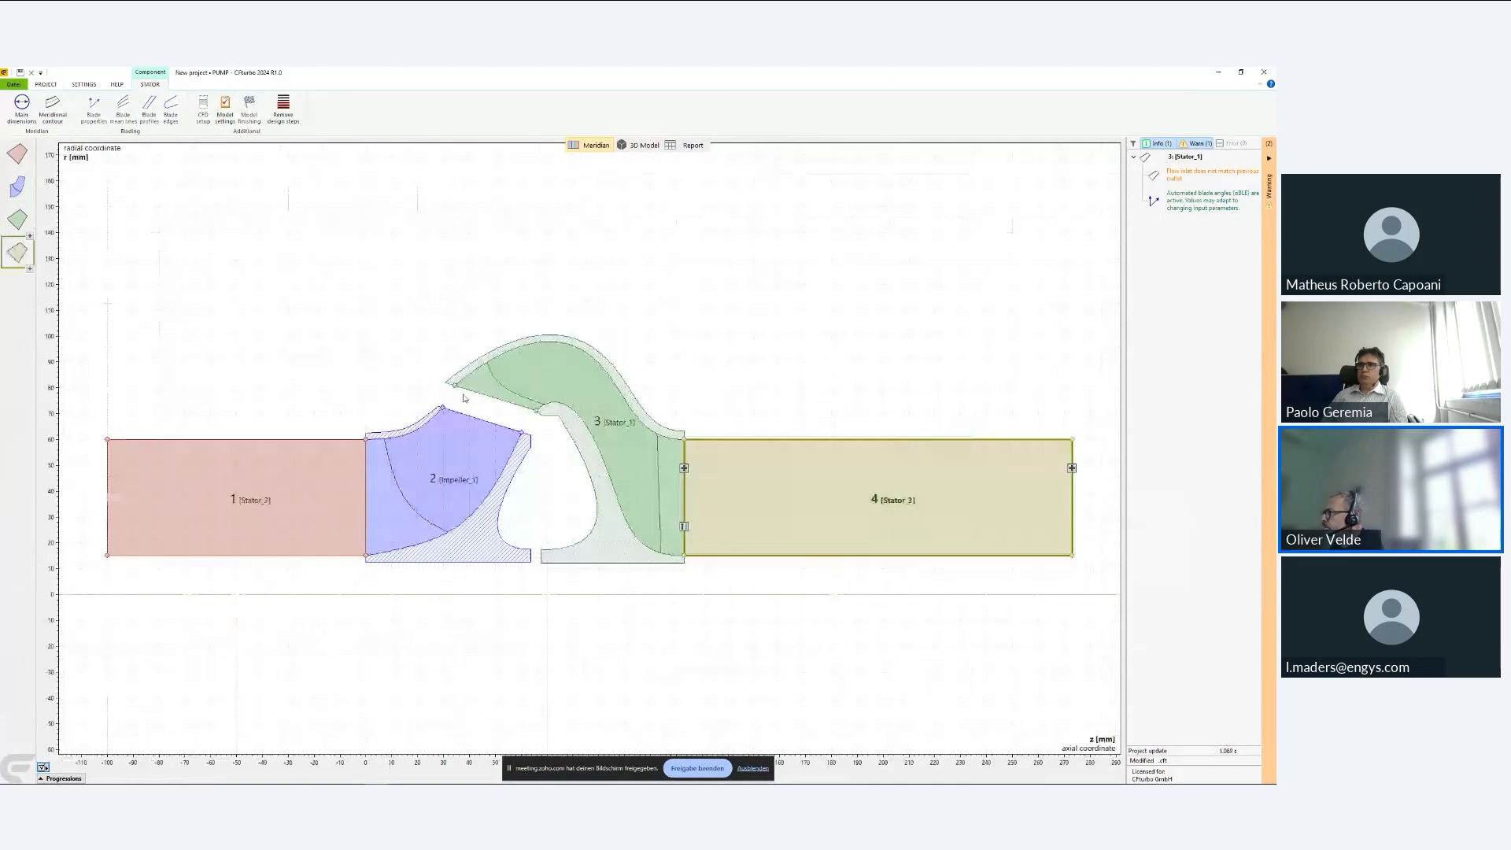
- In the impeller's CFD setup, activate the extension with the direction Connected and accept
left_click(467, 455)
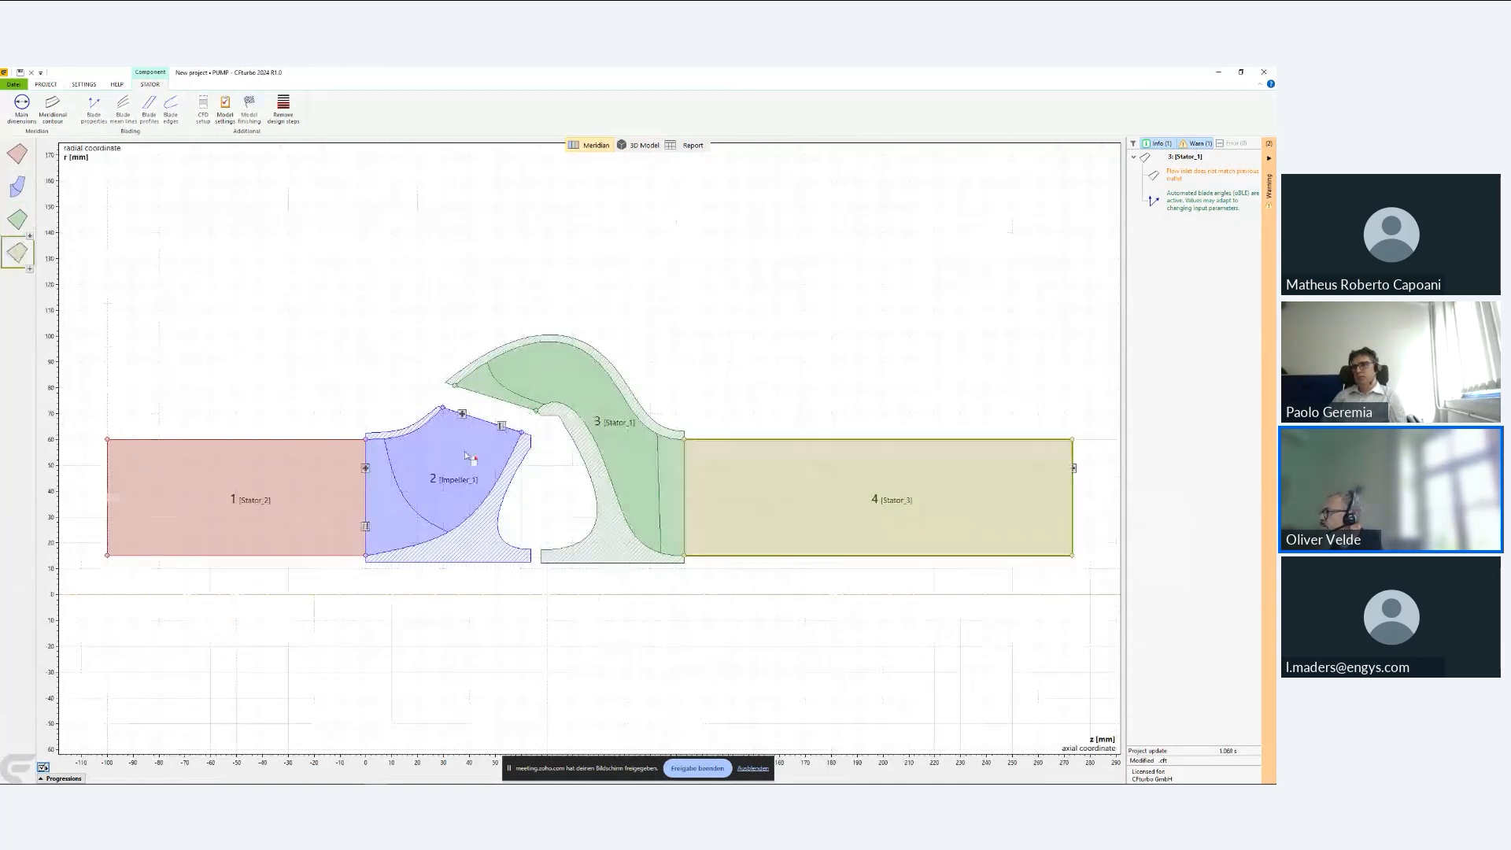
left_click(470, 456)
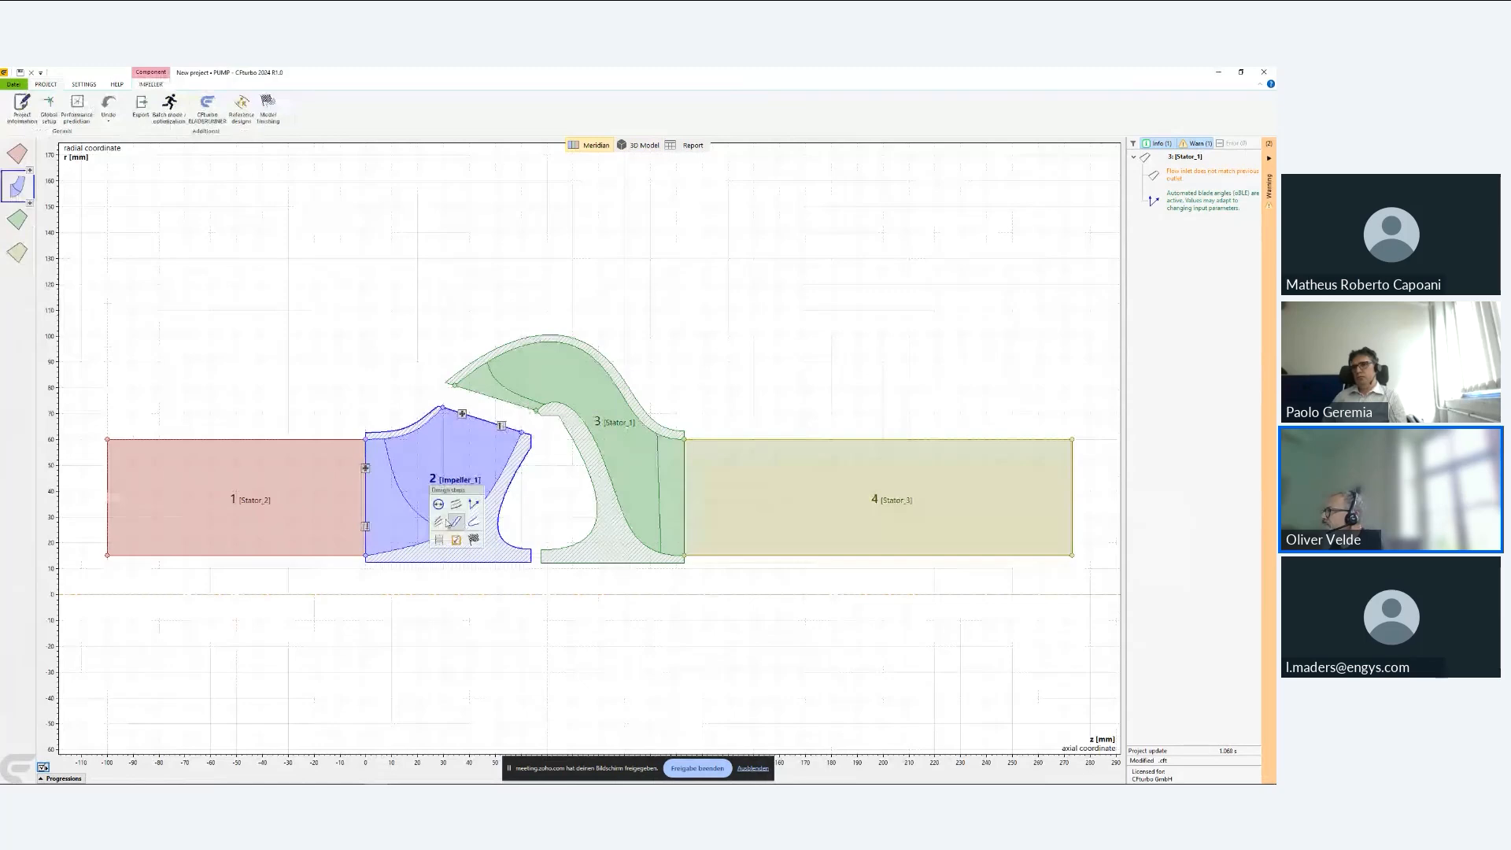
left_click(451, 522)
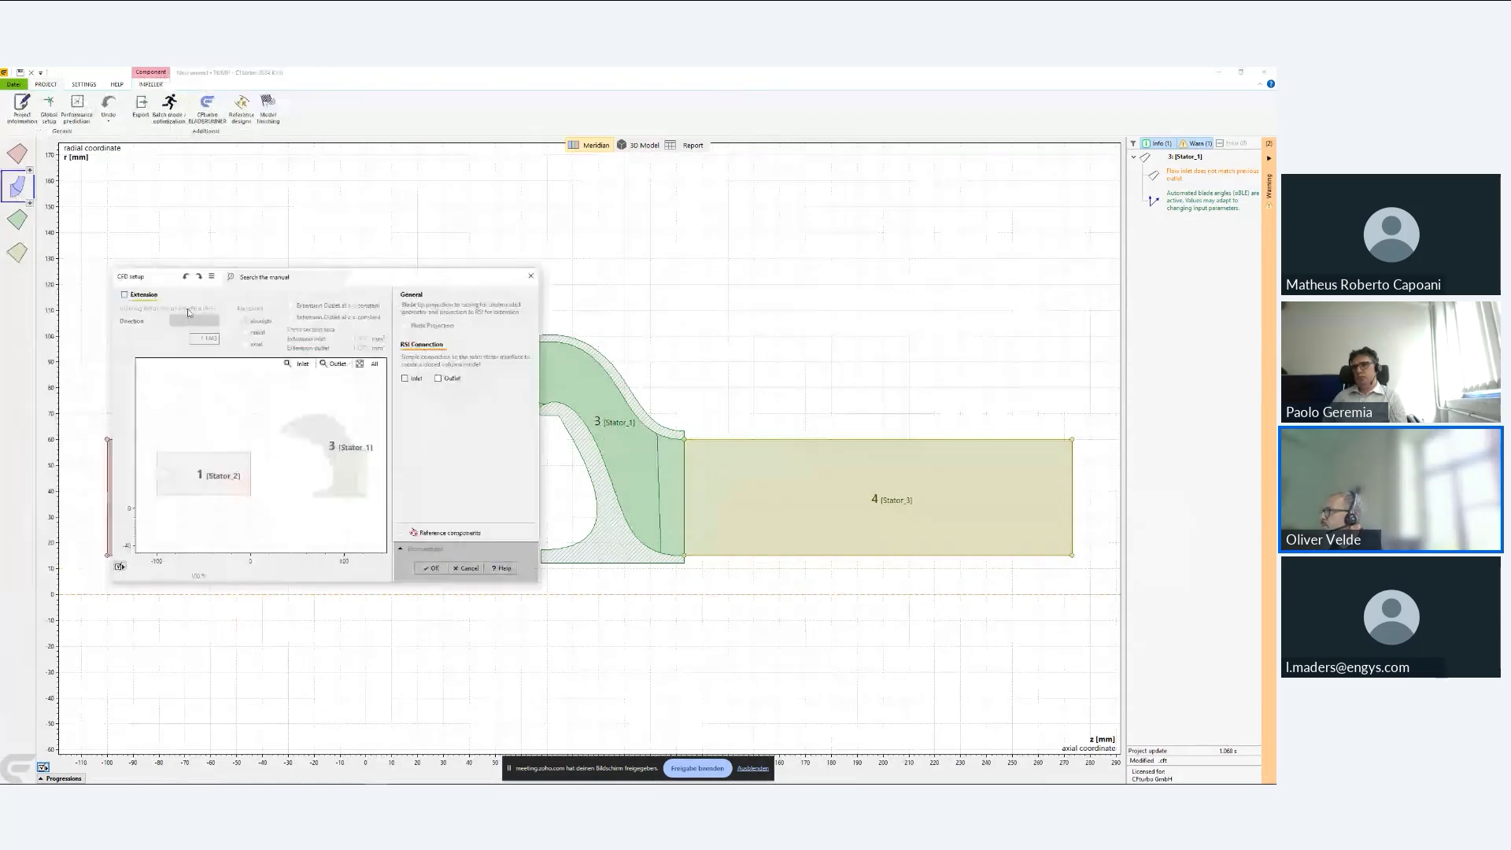
left_click(196, 322)
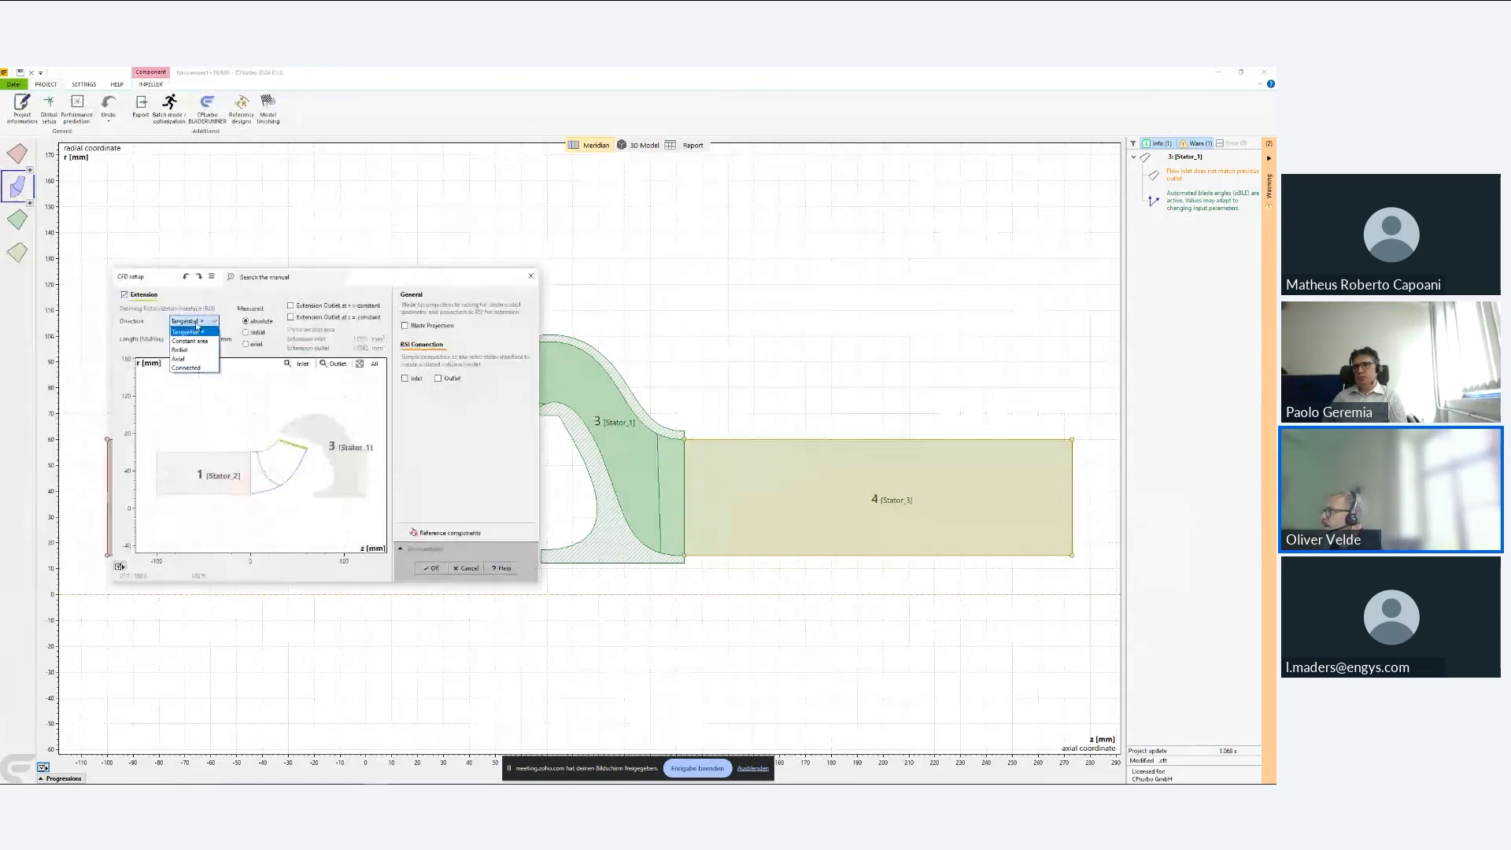
left_click(197, 368)
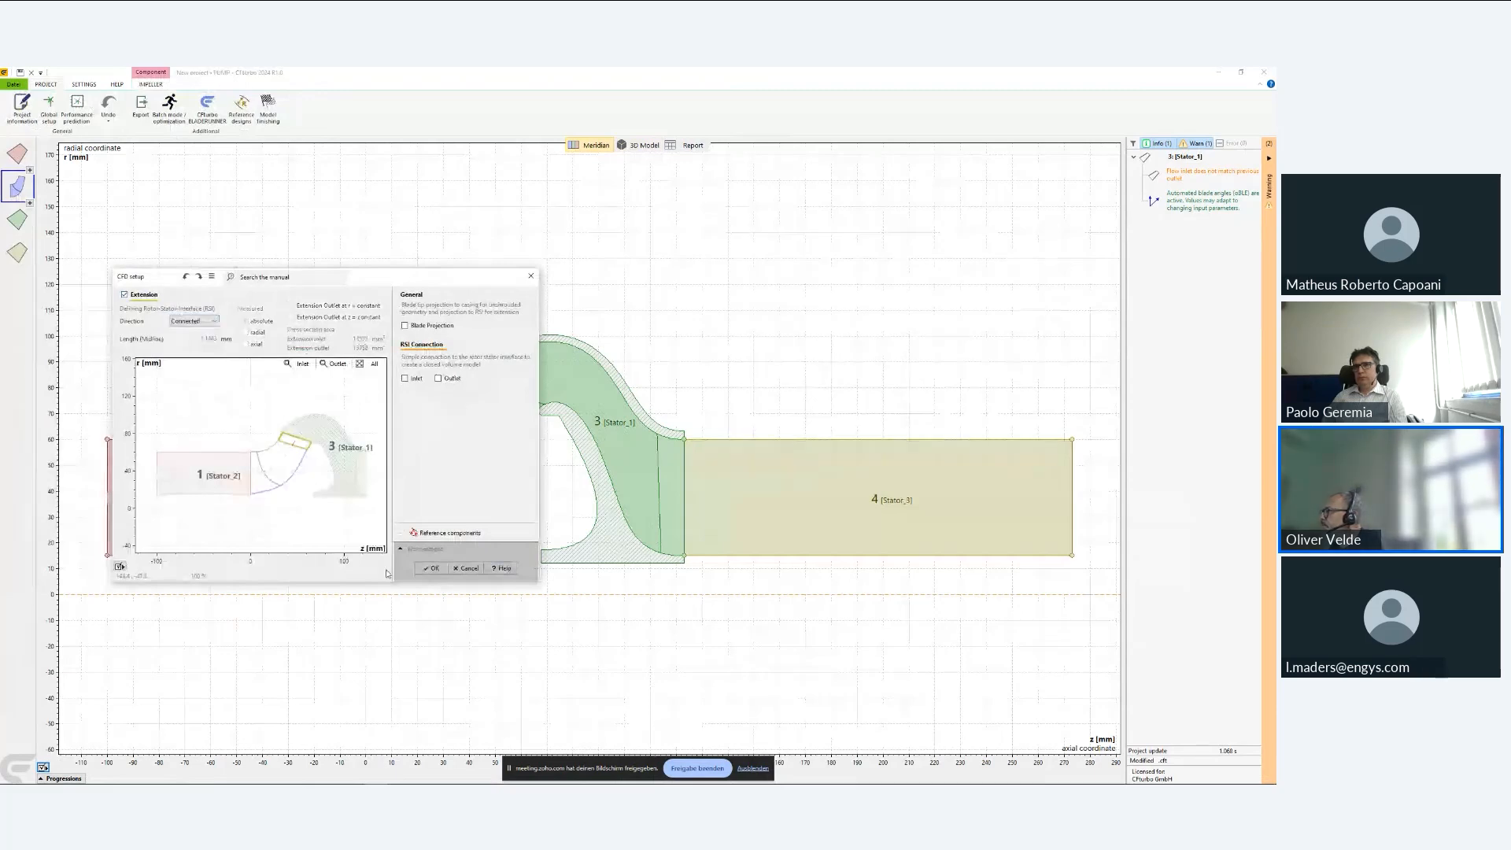
left_click(431, 568)
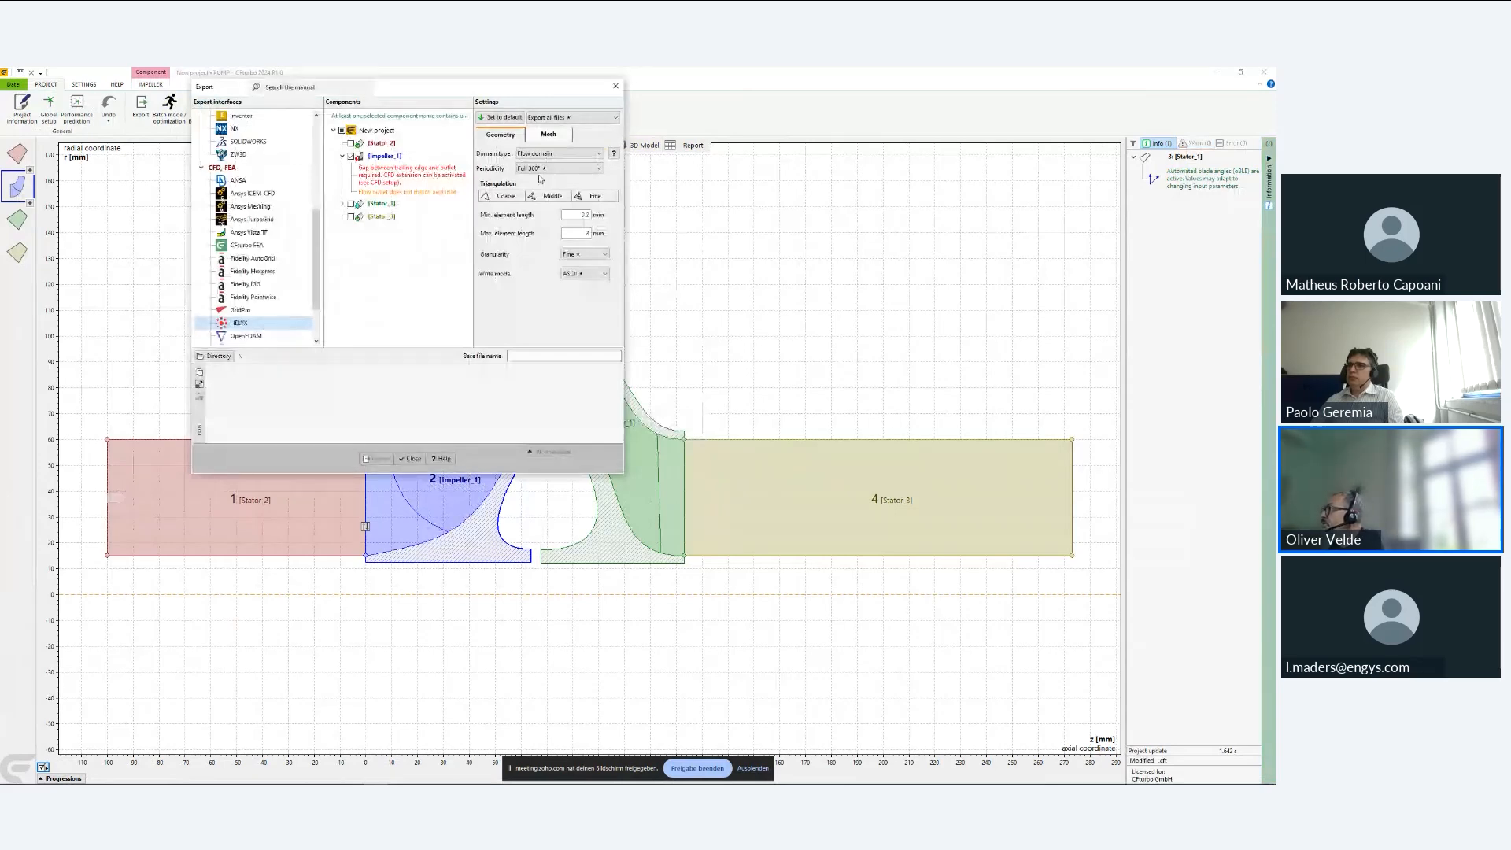
- In the HELYX export settings, choose the Flow domain (virtual) type, include all project components and restrict the export to configuration files only
left_click(556, 154)
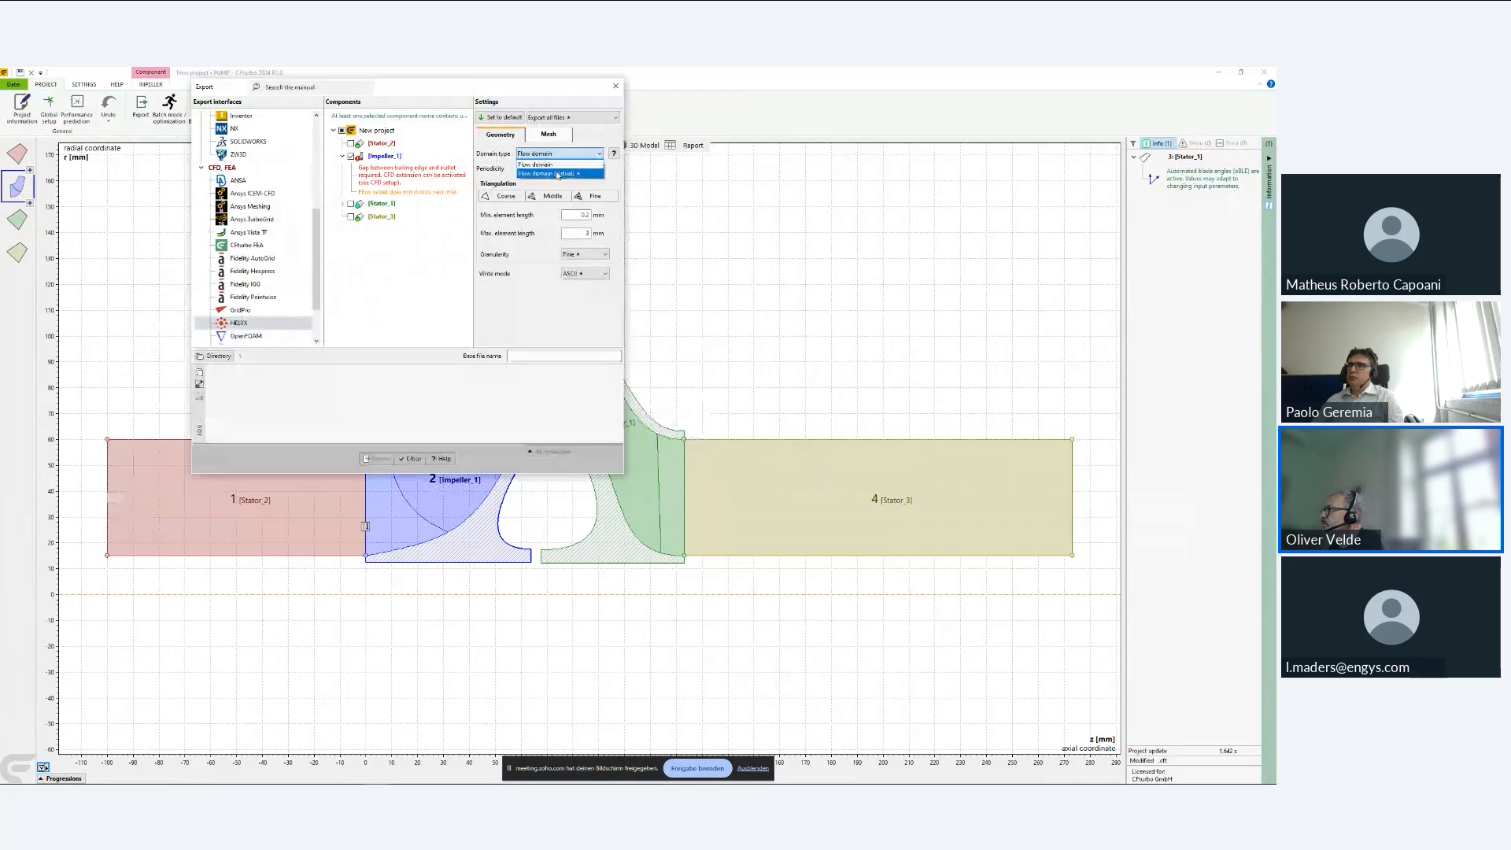
left_click(558, 173)
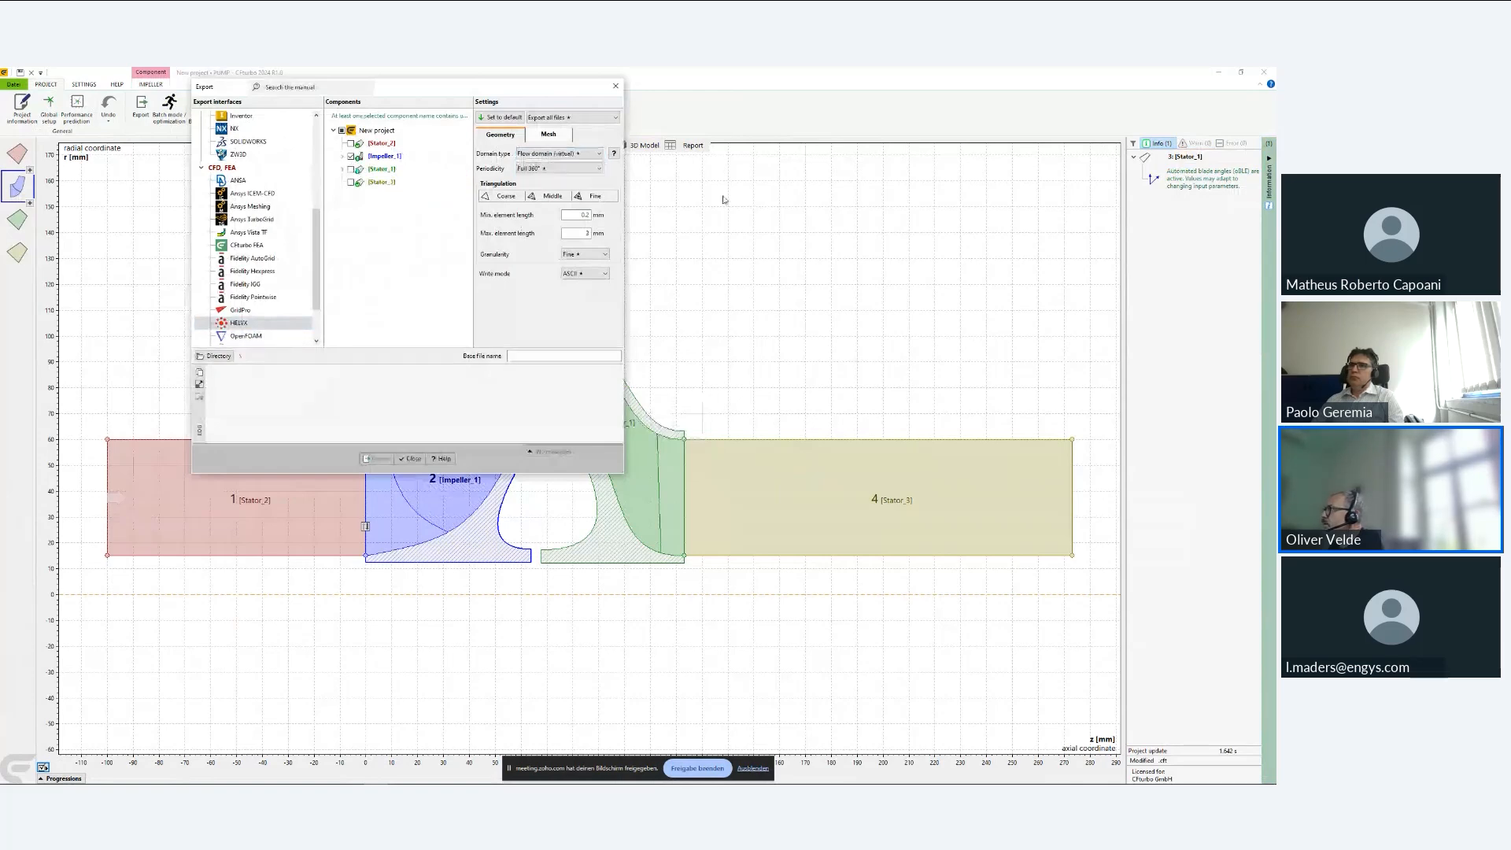
left_click(342, 131)
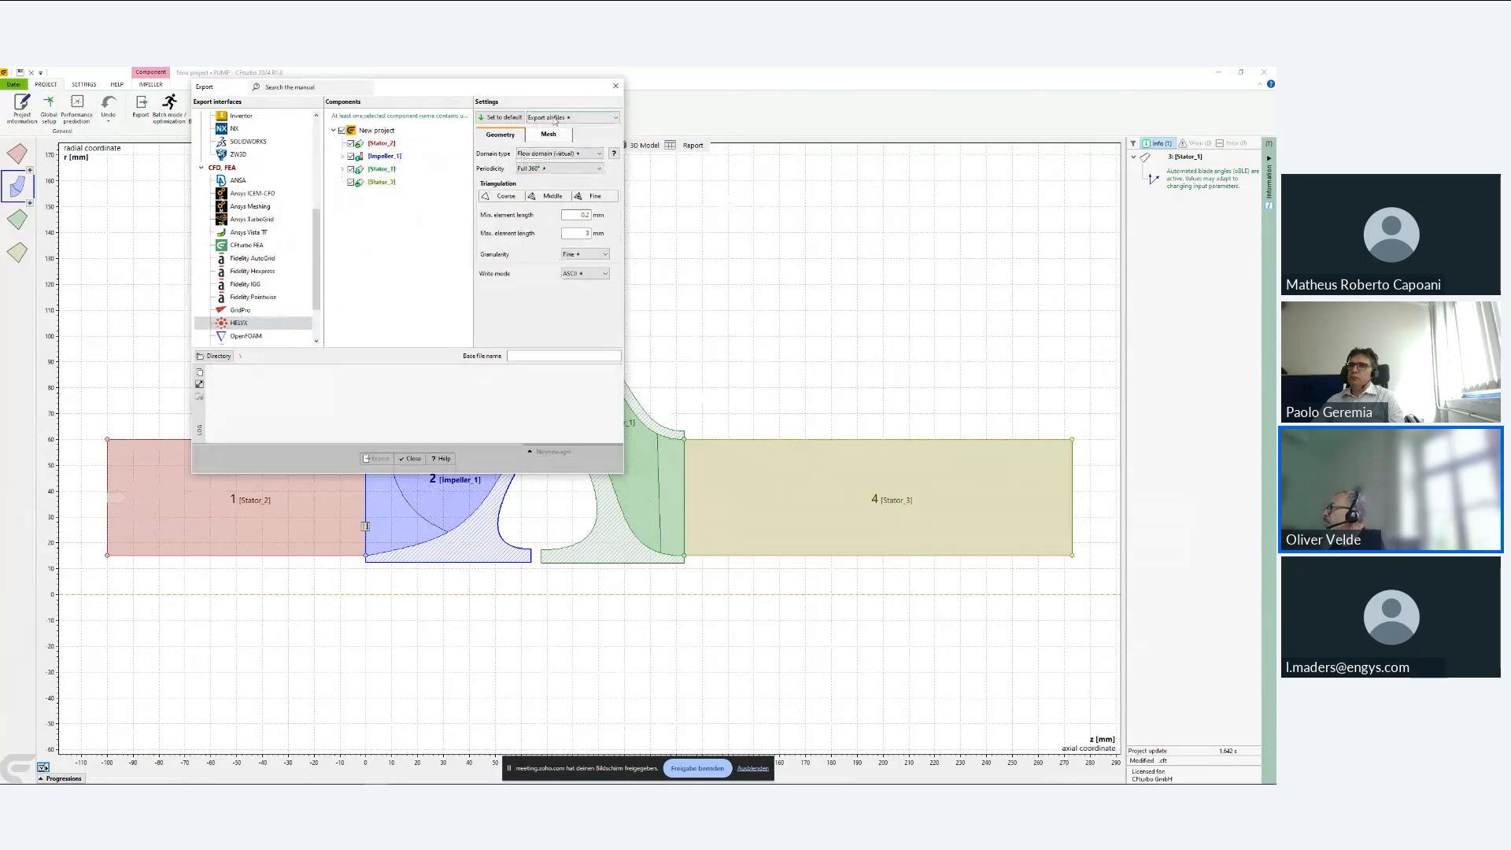
left_click(555, 119)
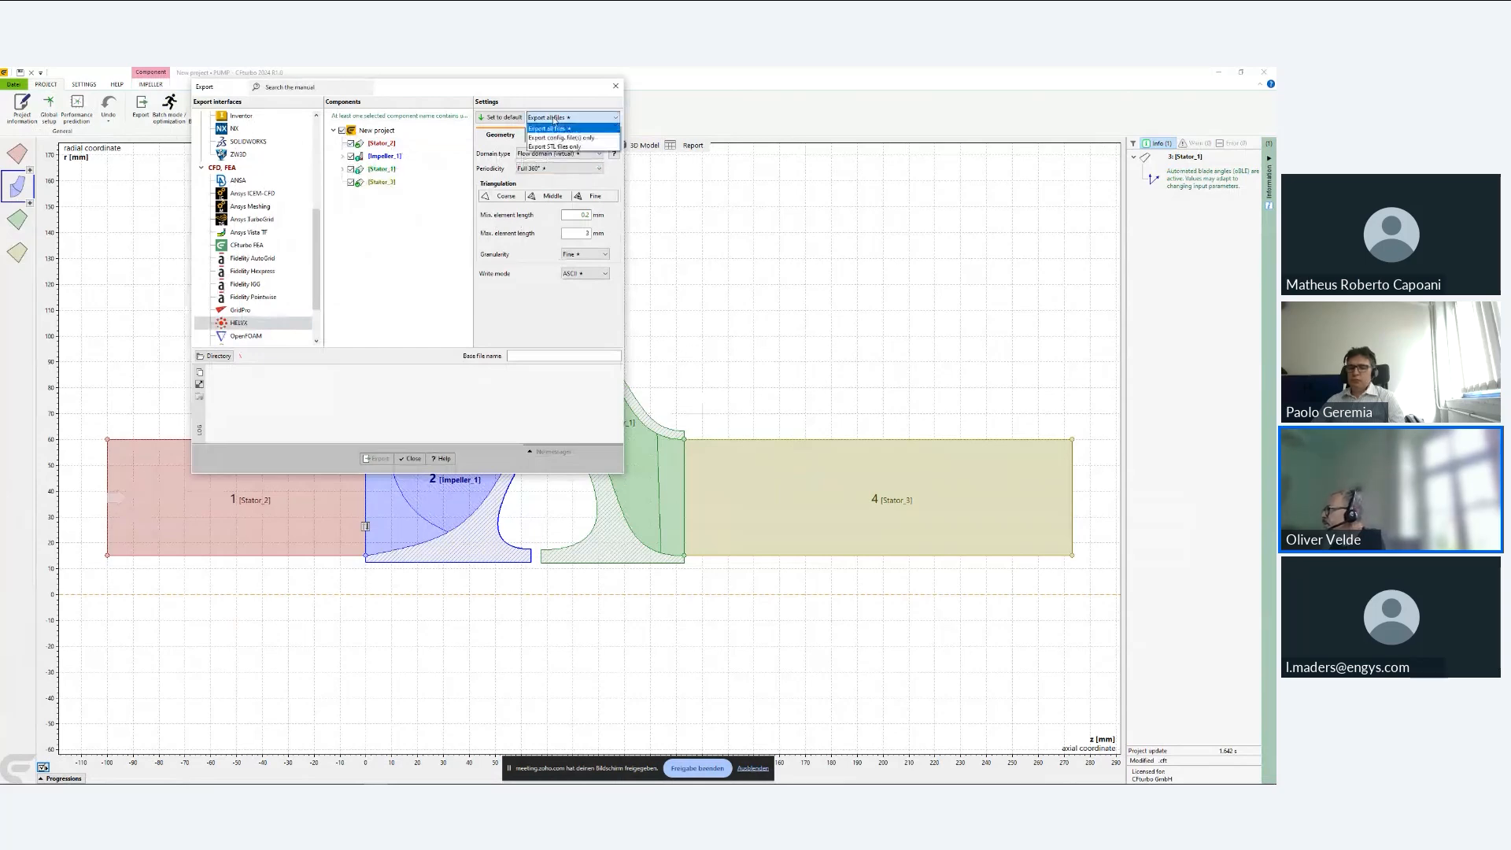
left_click(579, 137)
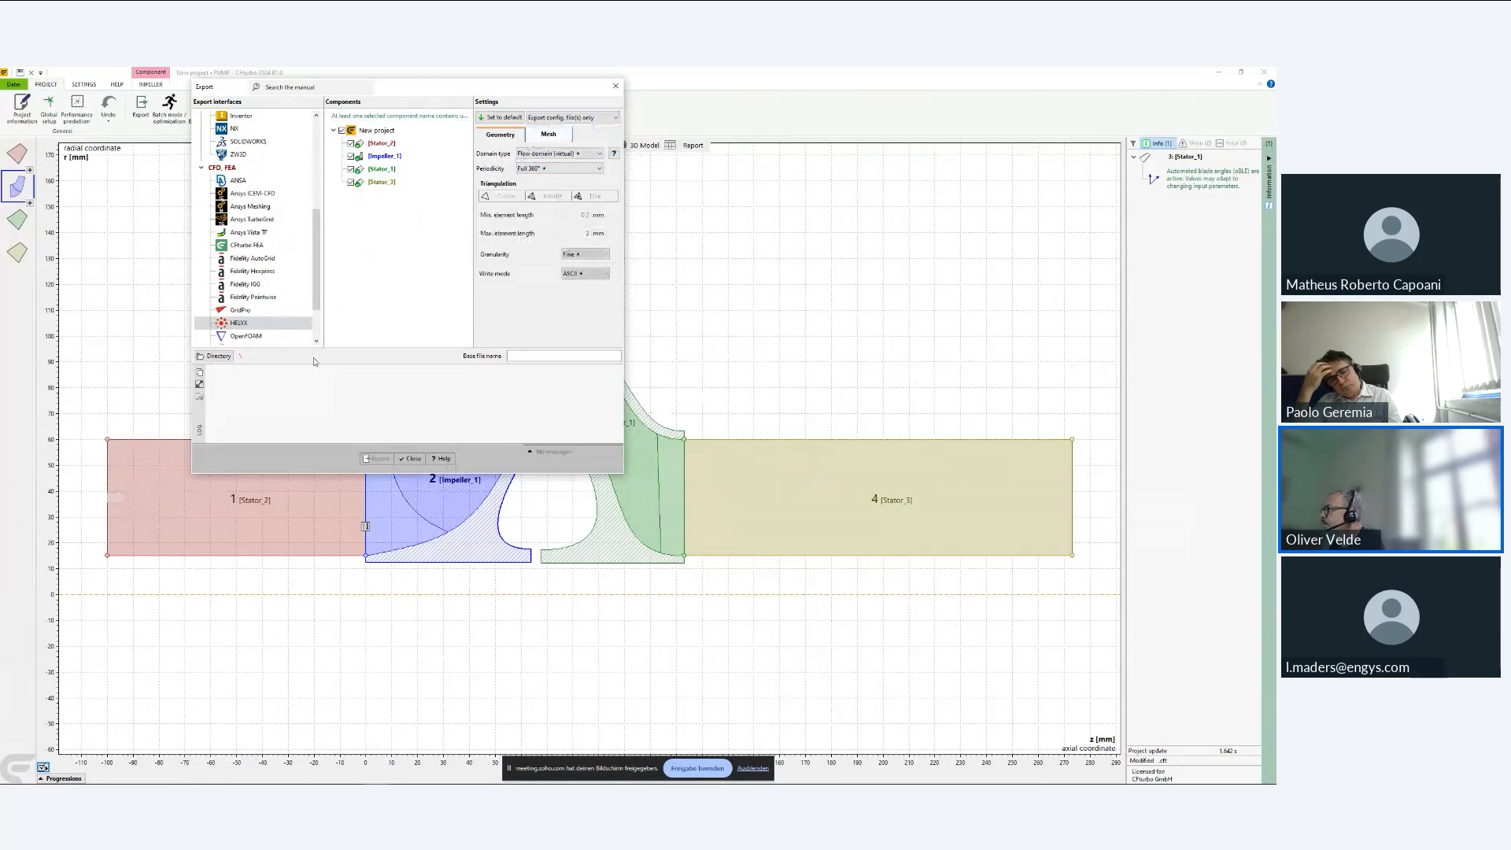
- Name the export base file test, choose the Desktop as directory, run the HELYX export and leave the export dialog
left_click(517, 357)
type("test")
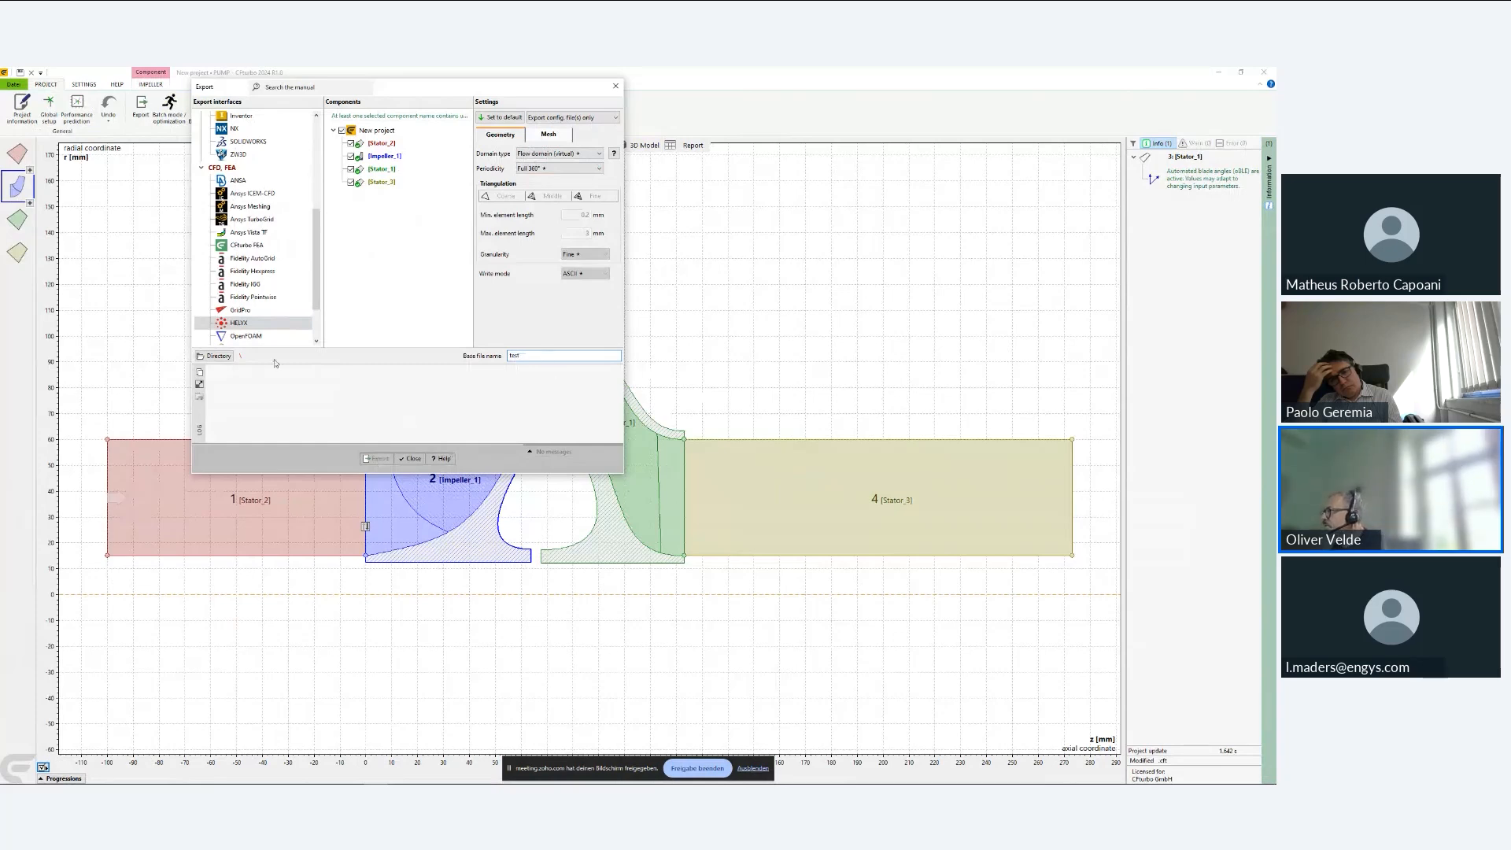
left_click(219, 356)
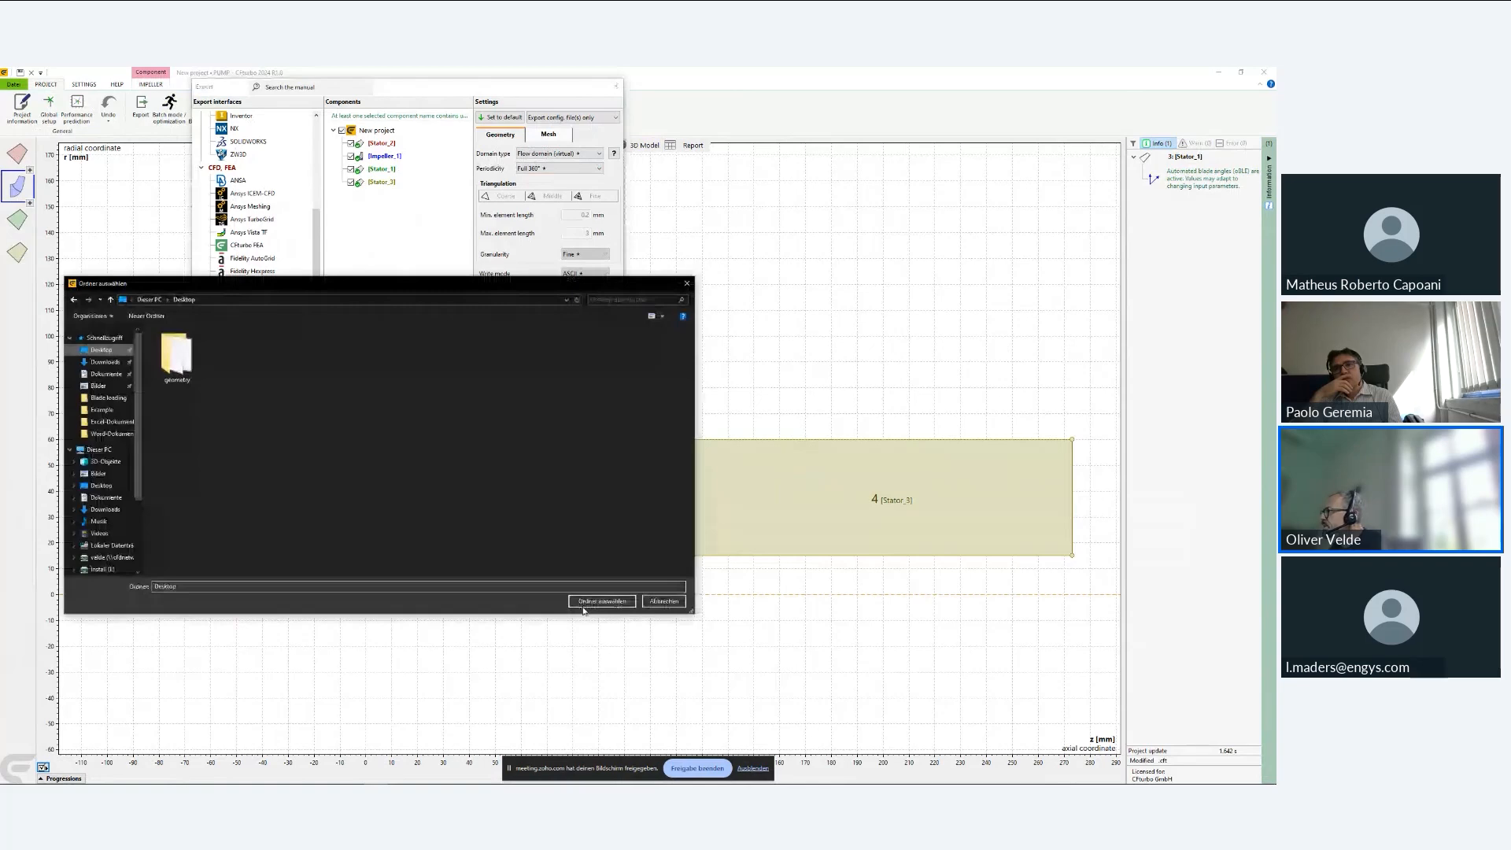
left_click(584, 603)
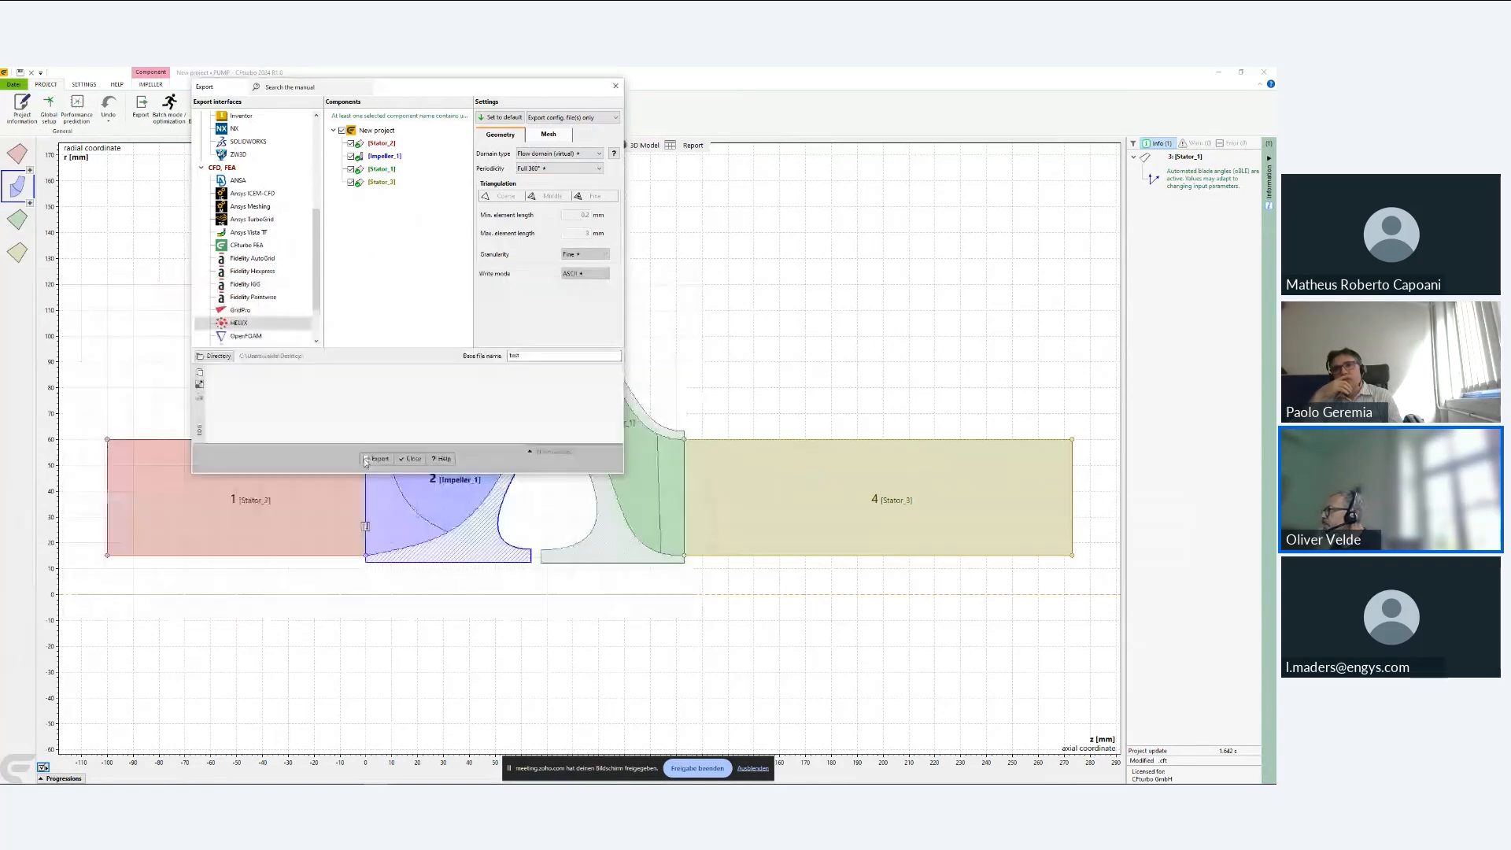
key("Return")
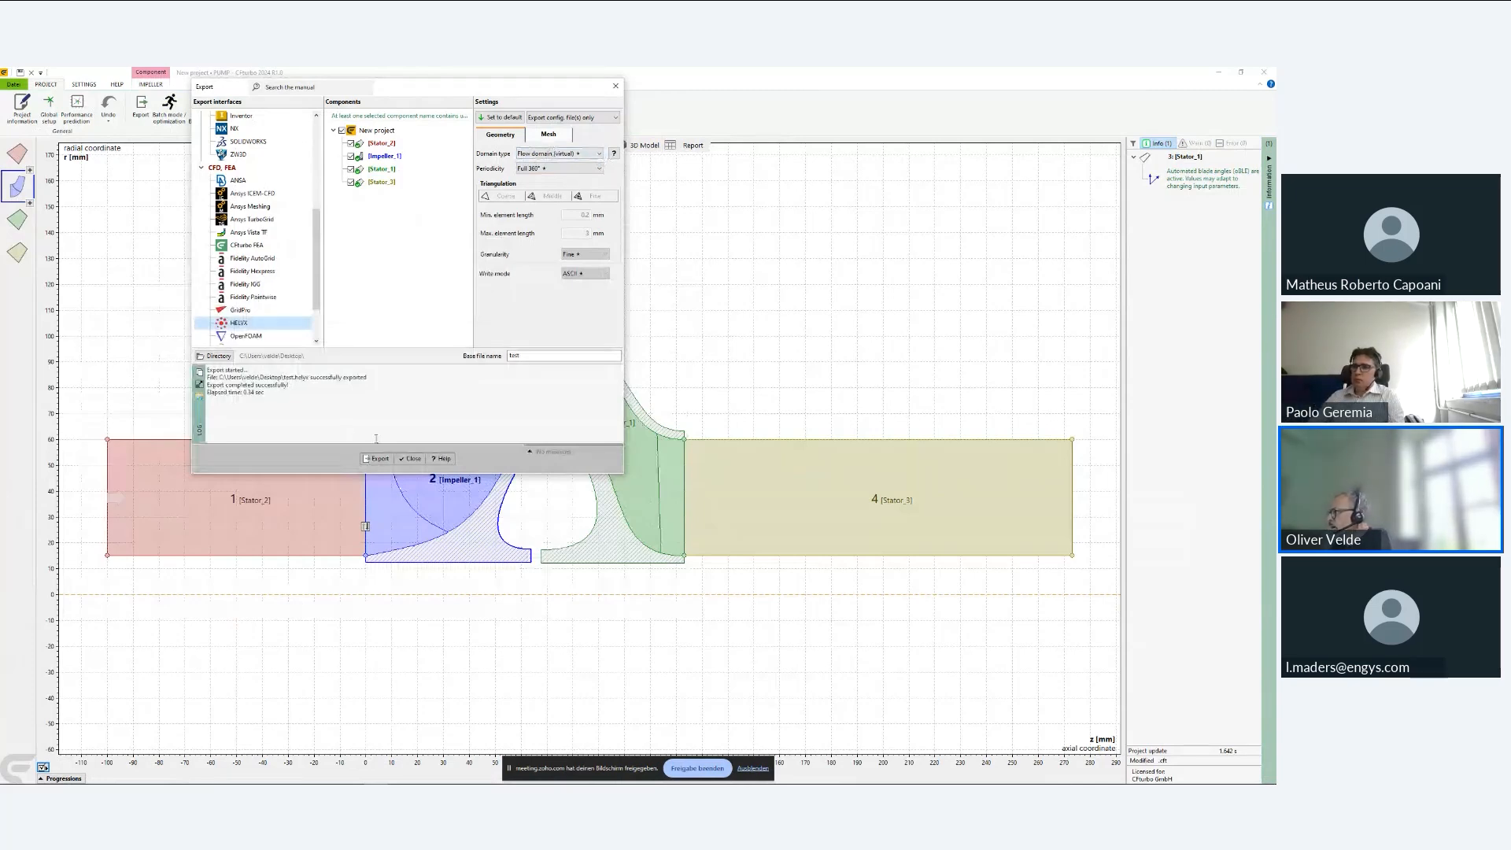
left_click(412, 459)
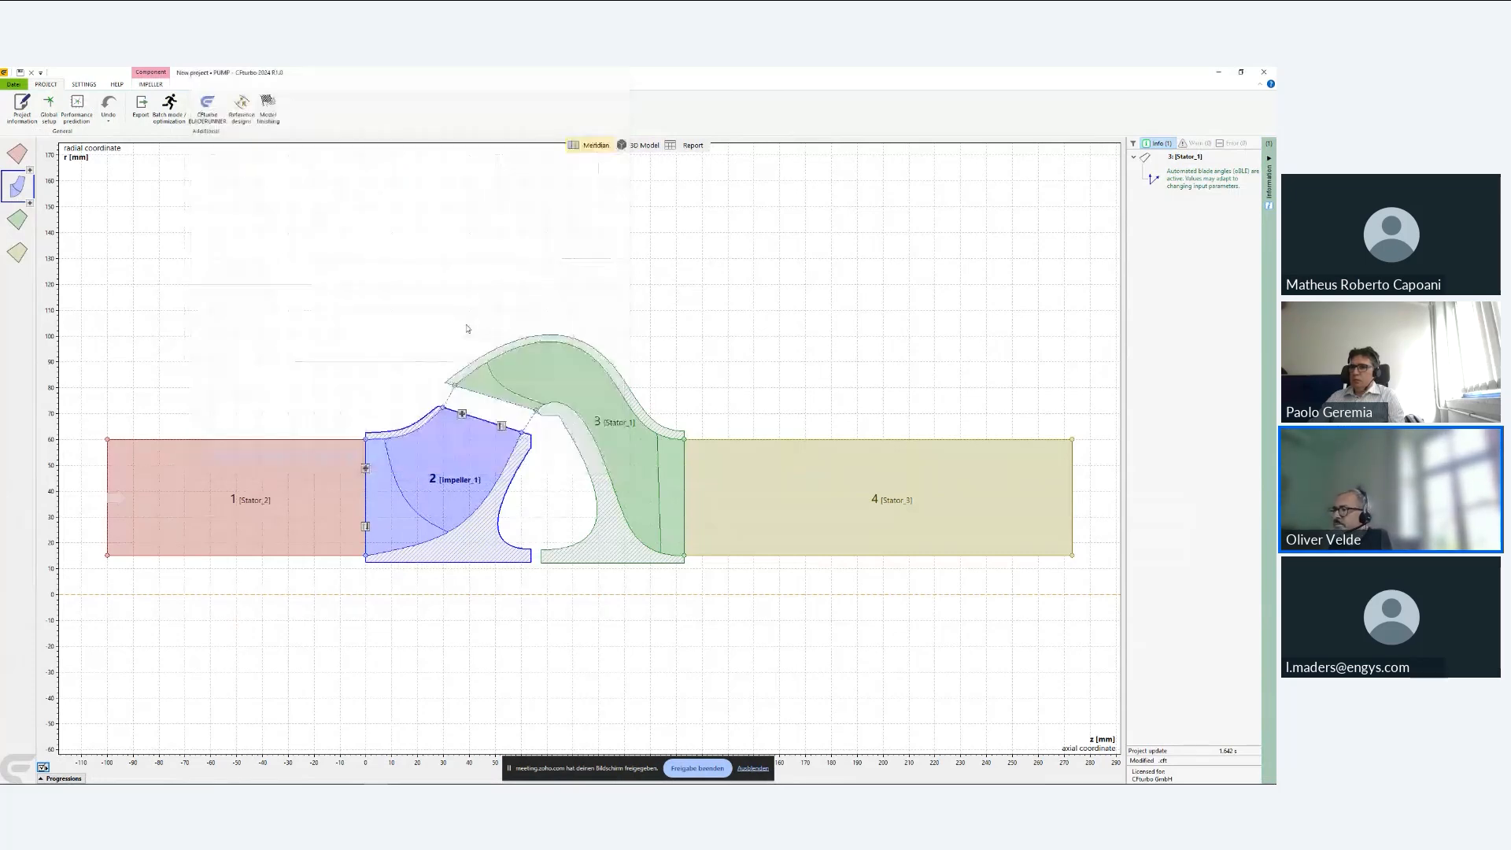
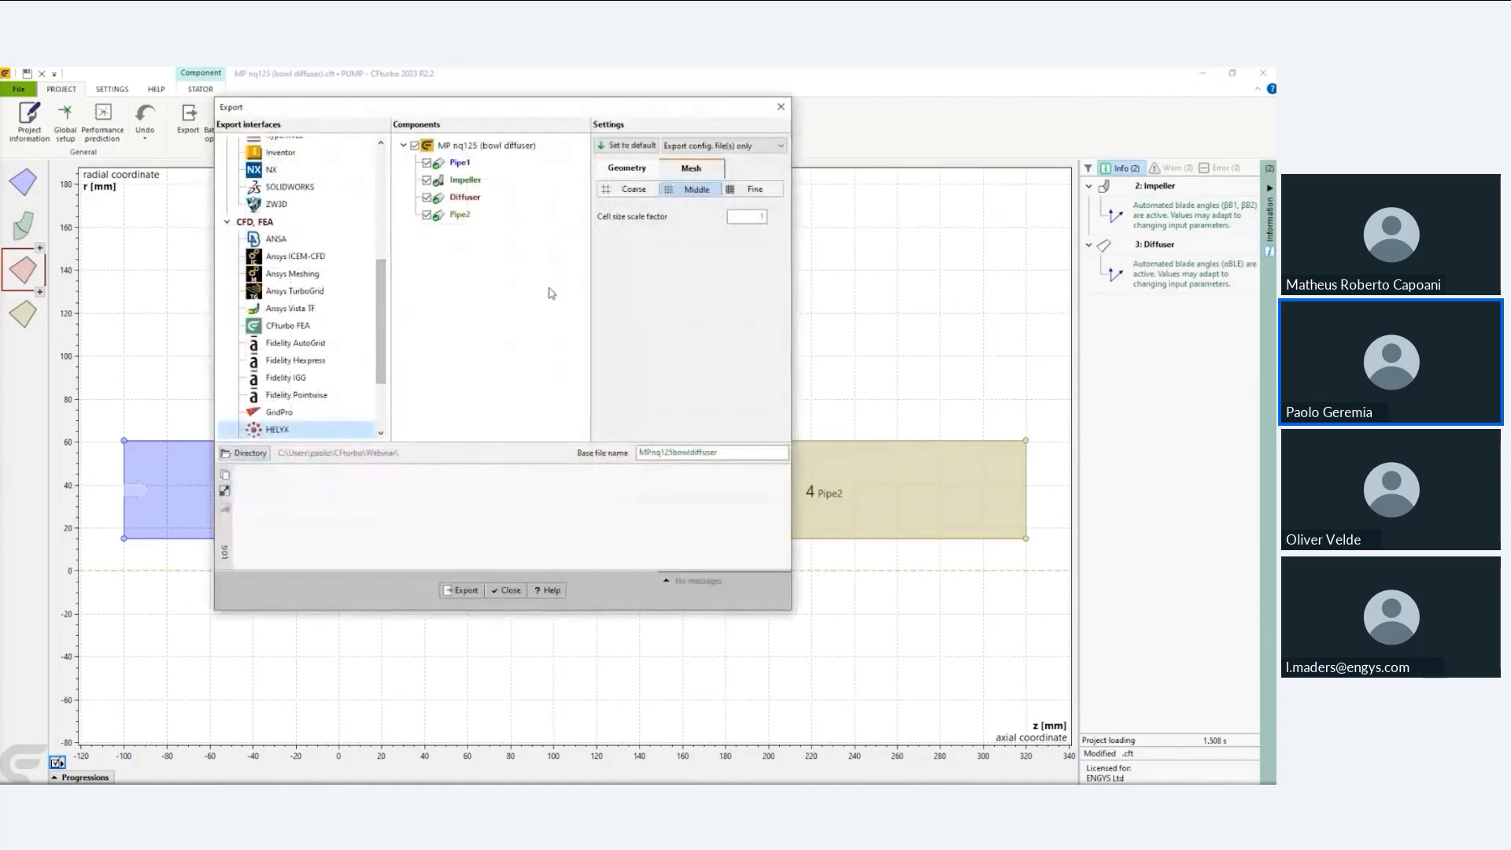
- Set the bowl diffuser project's periodicity to Periodic segment, check the mesh settings and export its HELYX configuration file
left_click(616, 168)
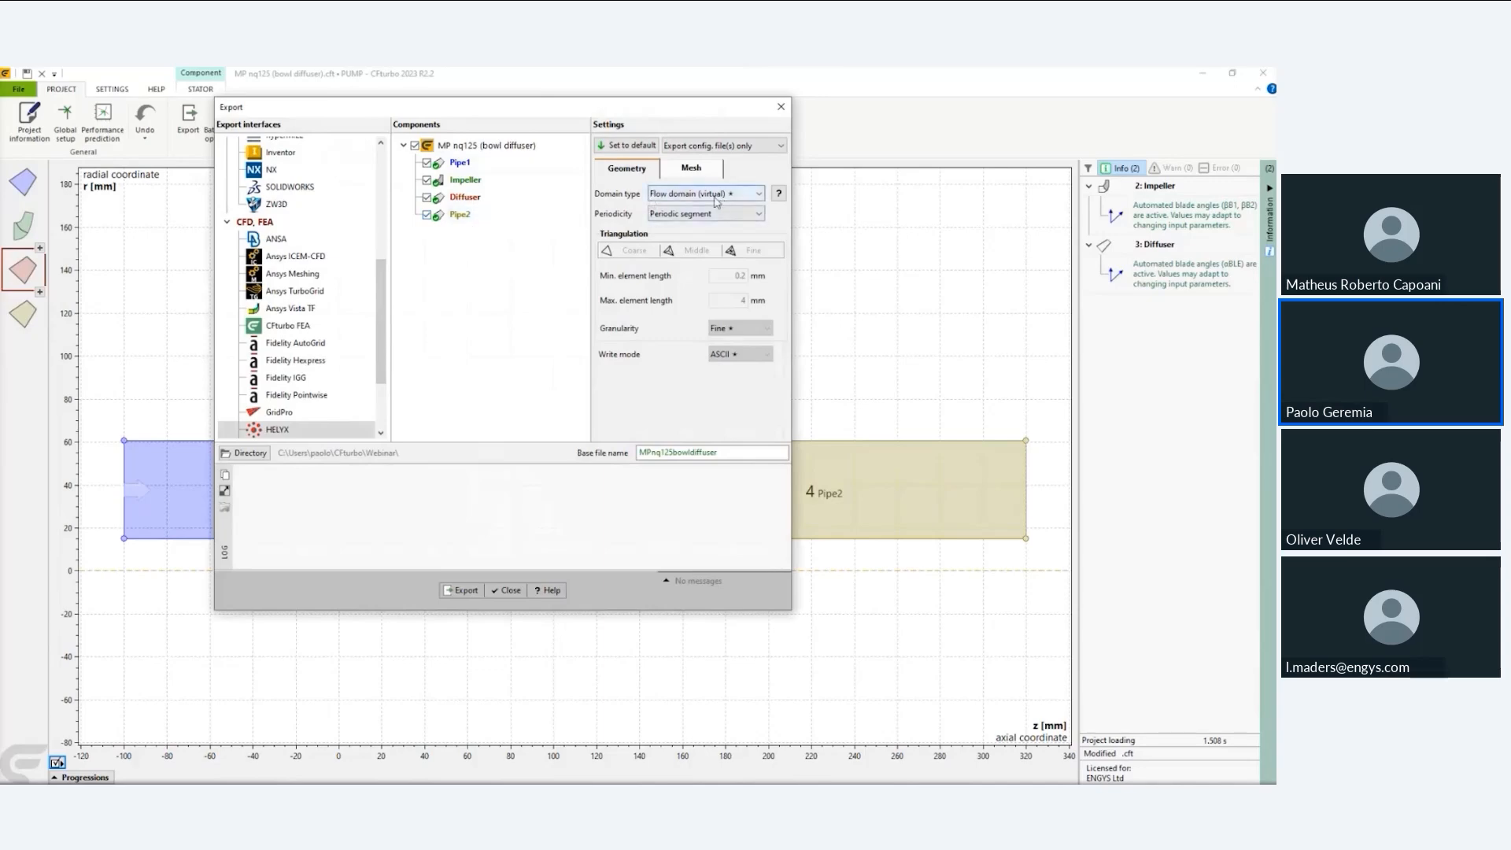
left_click(692, 214)
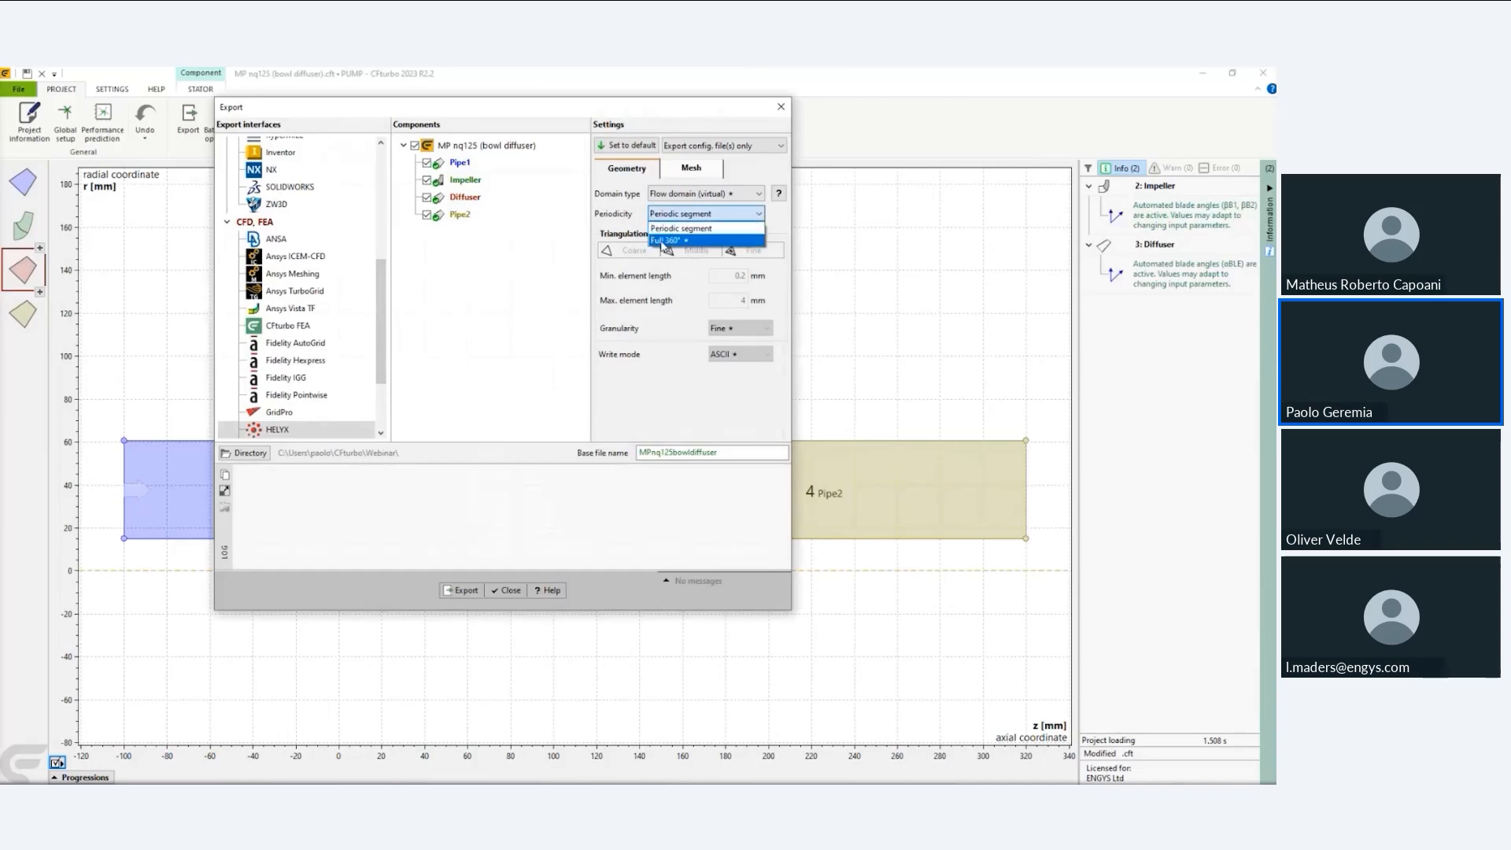
left_click(723, 229)
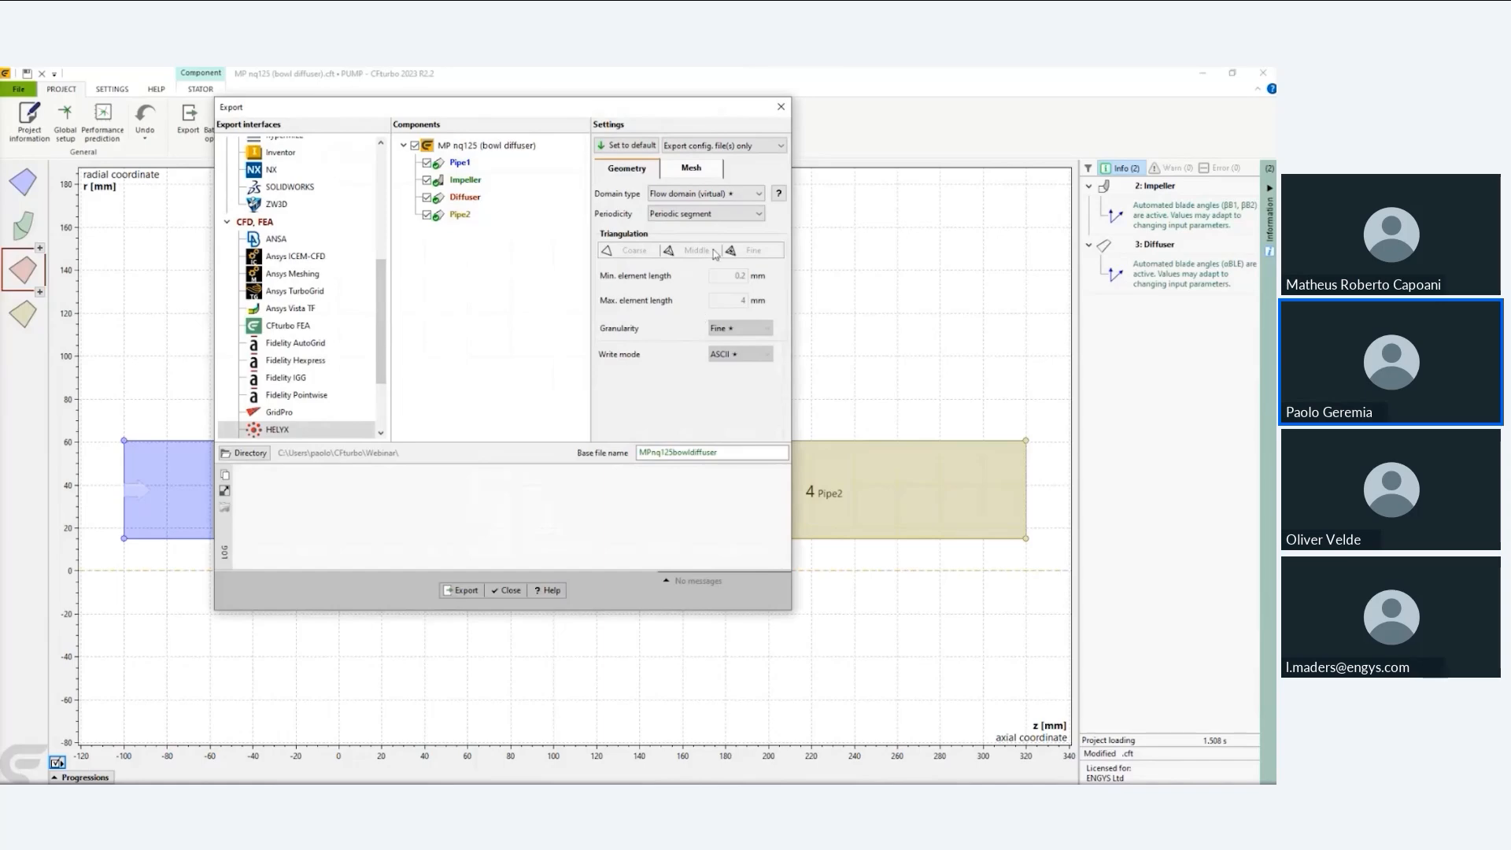
left_click(691, 171)
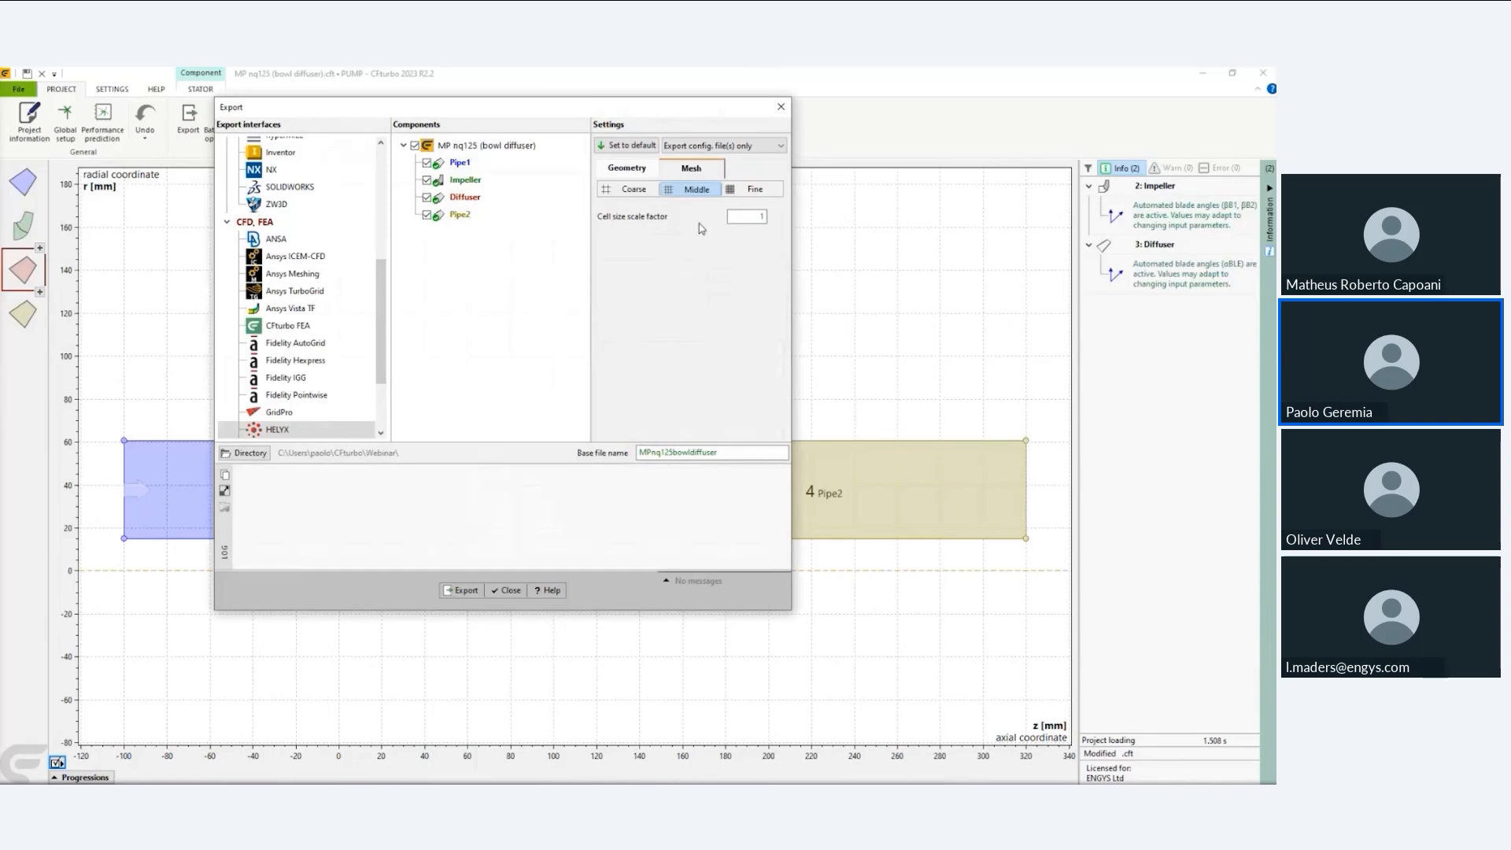
left_click(638, 170)
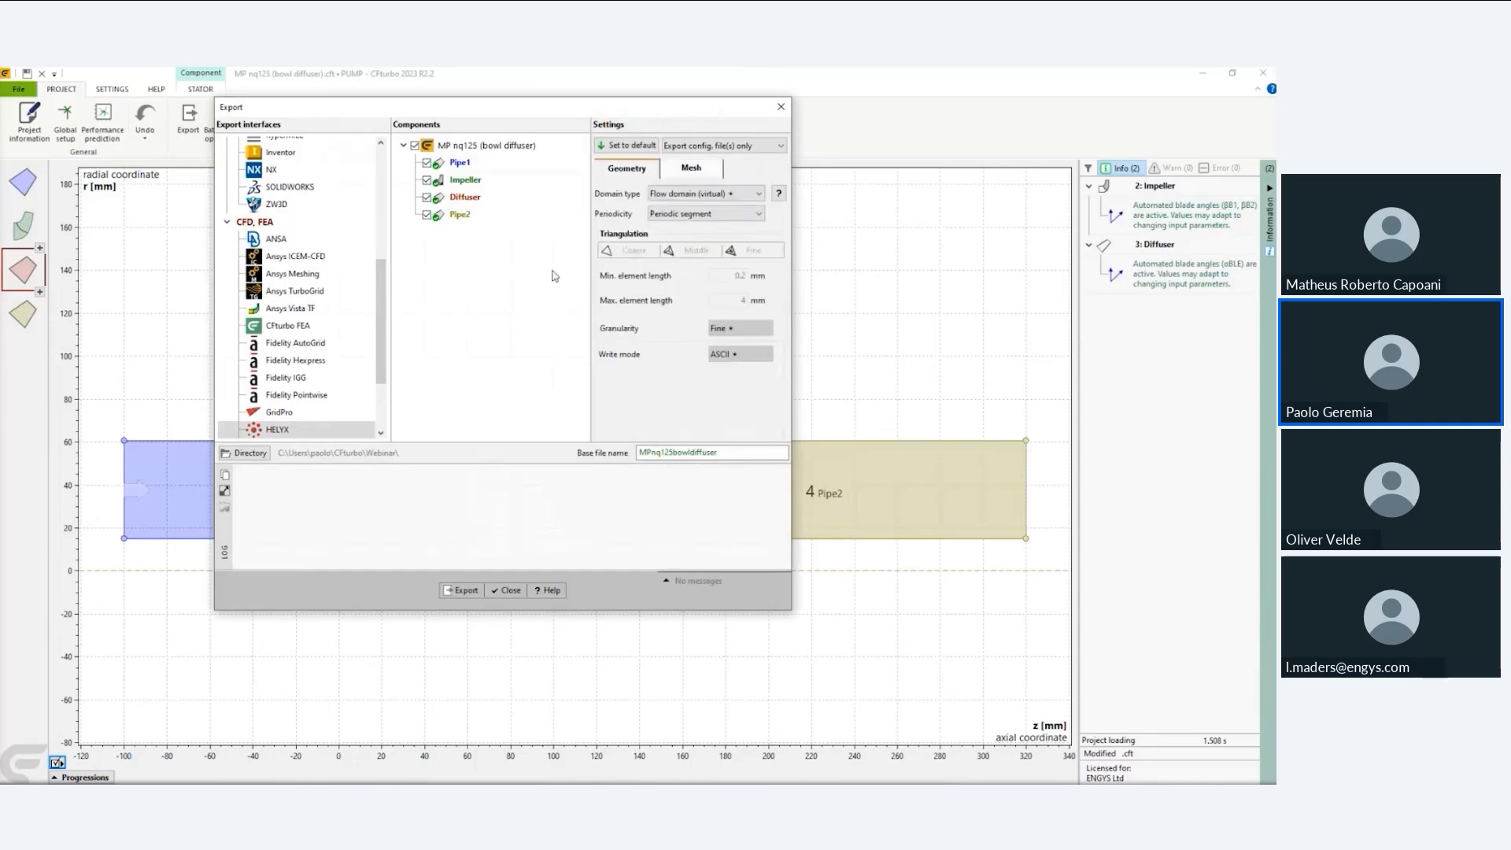
left_click(470, 590)
left_click(422, 391)
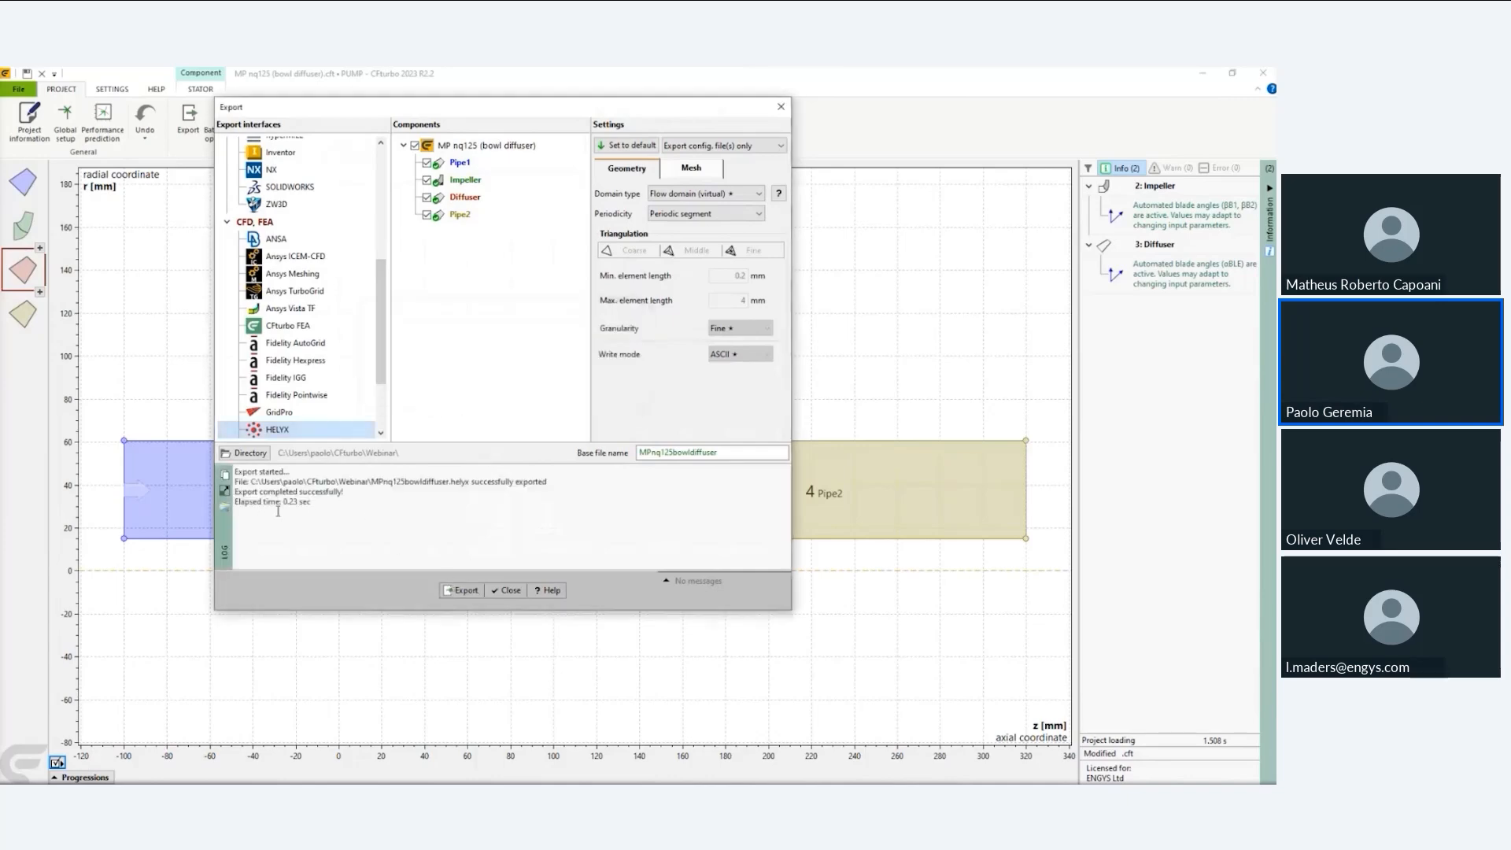
- Open the Webinar export folder in the file explorer and view the contents of its geometry subfolder
left_click(225, 507)
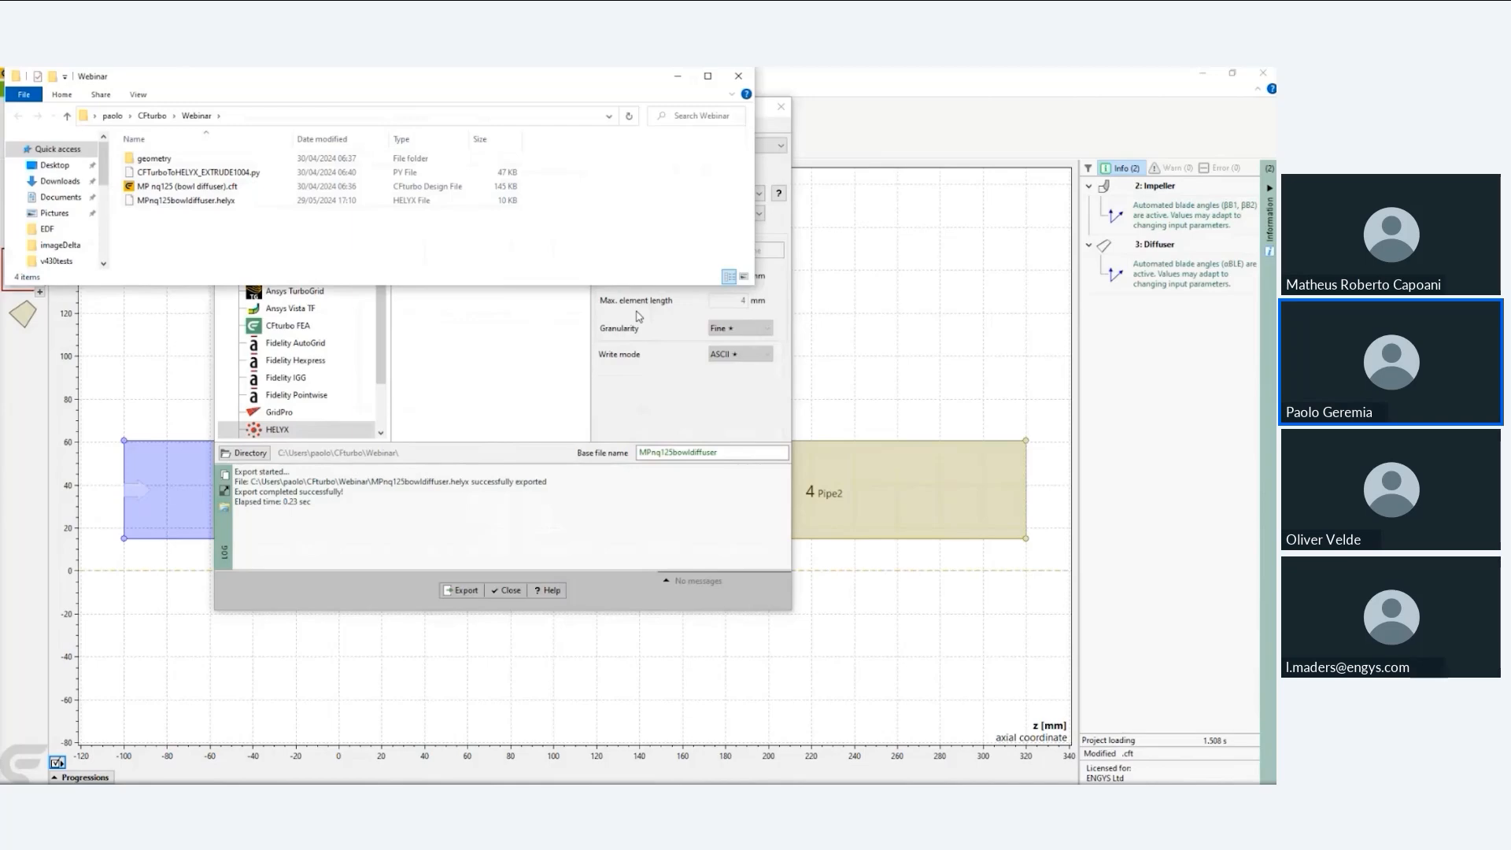
double_click(186, 159)
left_click_drag(293, 140, 328, 145)
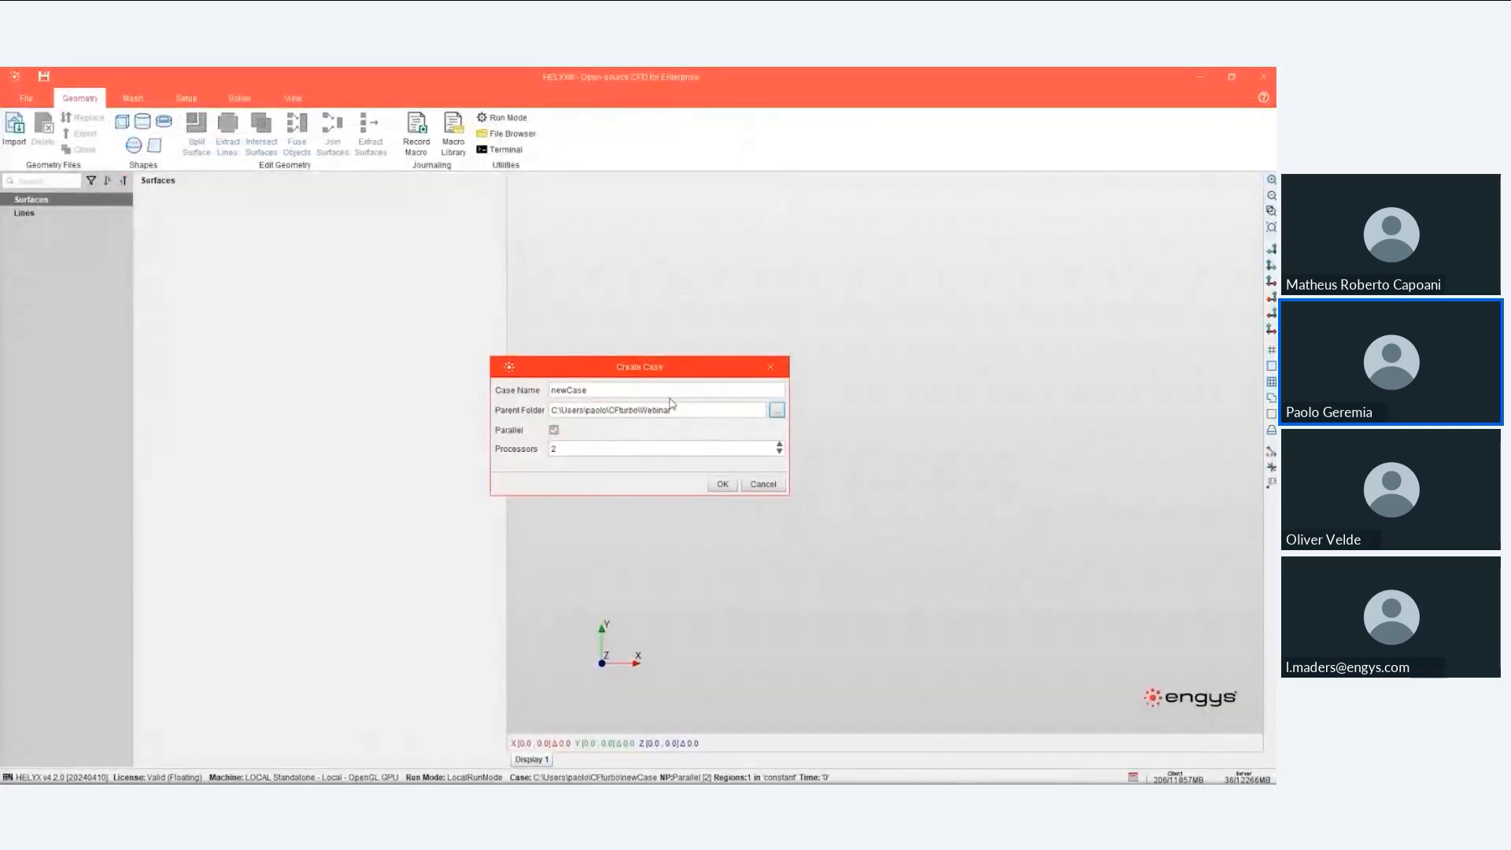
- In HELYX, create a parallel case named MP-nq-125 in the Webinar folder with 6 processors
double_click(651, 391)
type("M")
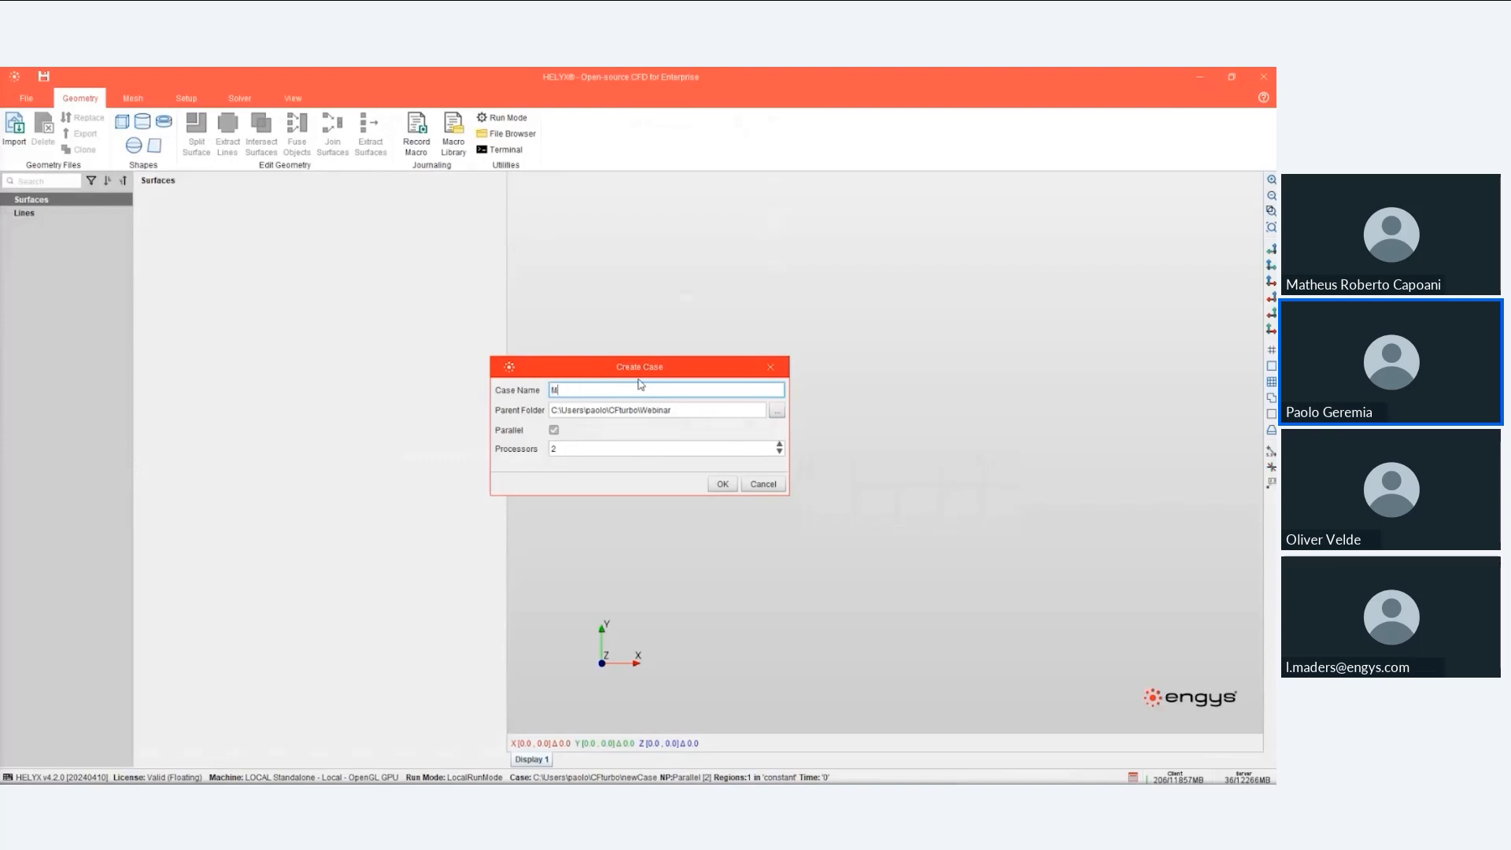
type("P-nq-125")
double_click(617, 446)
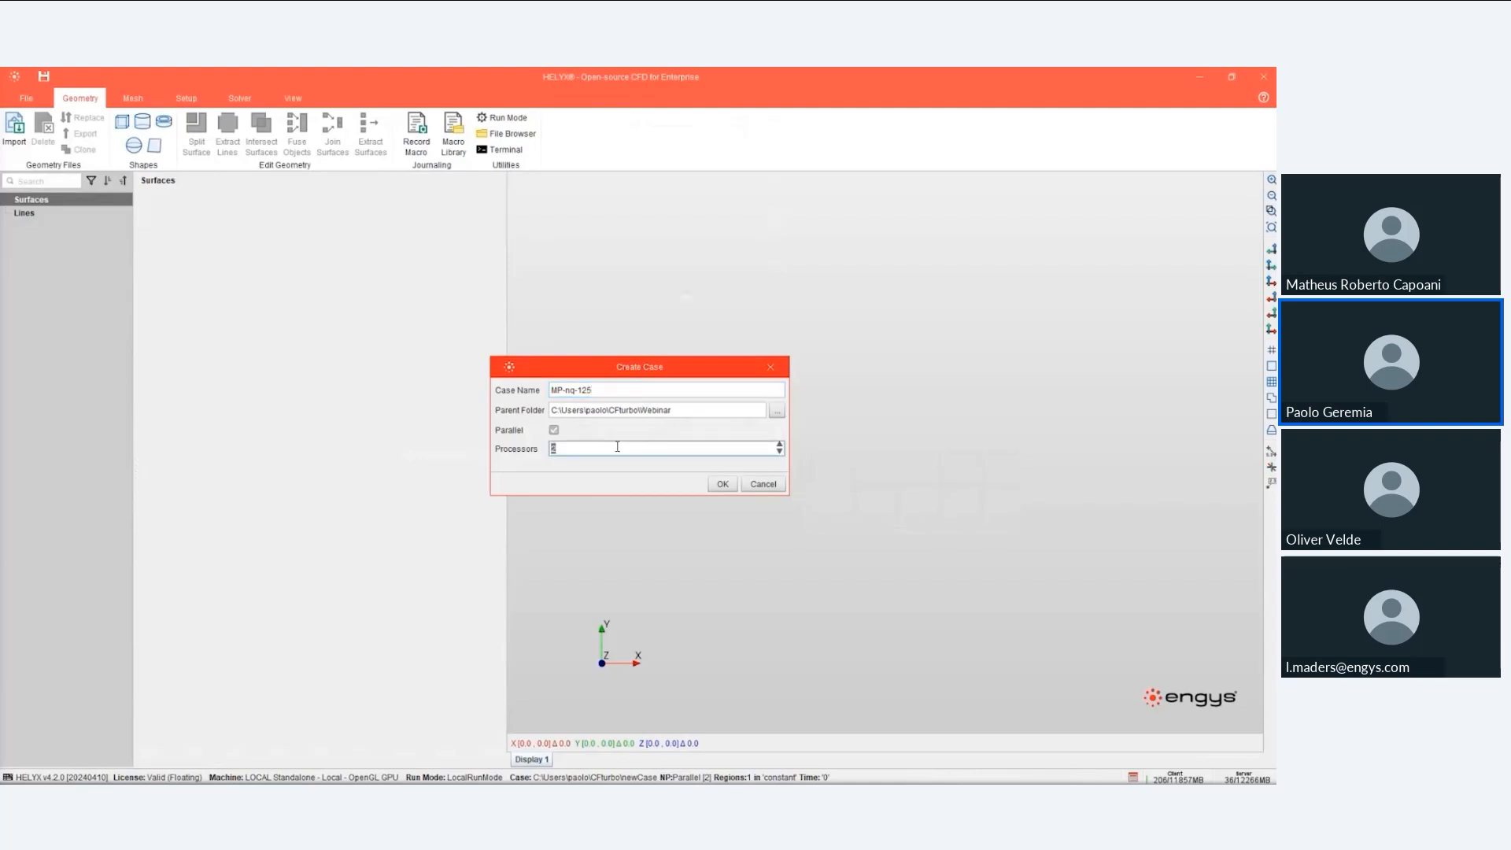
type("6")
left_click(725, 487)
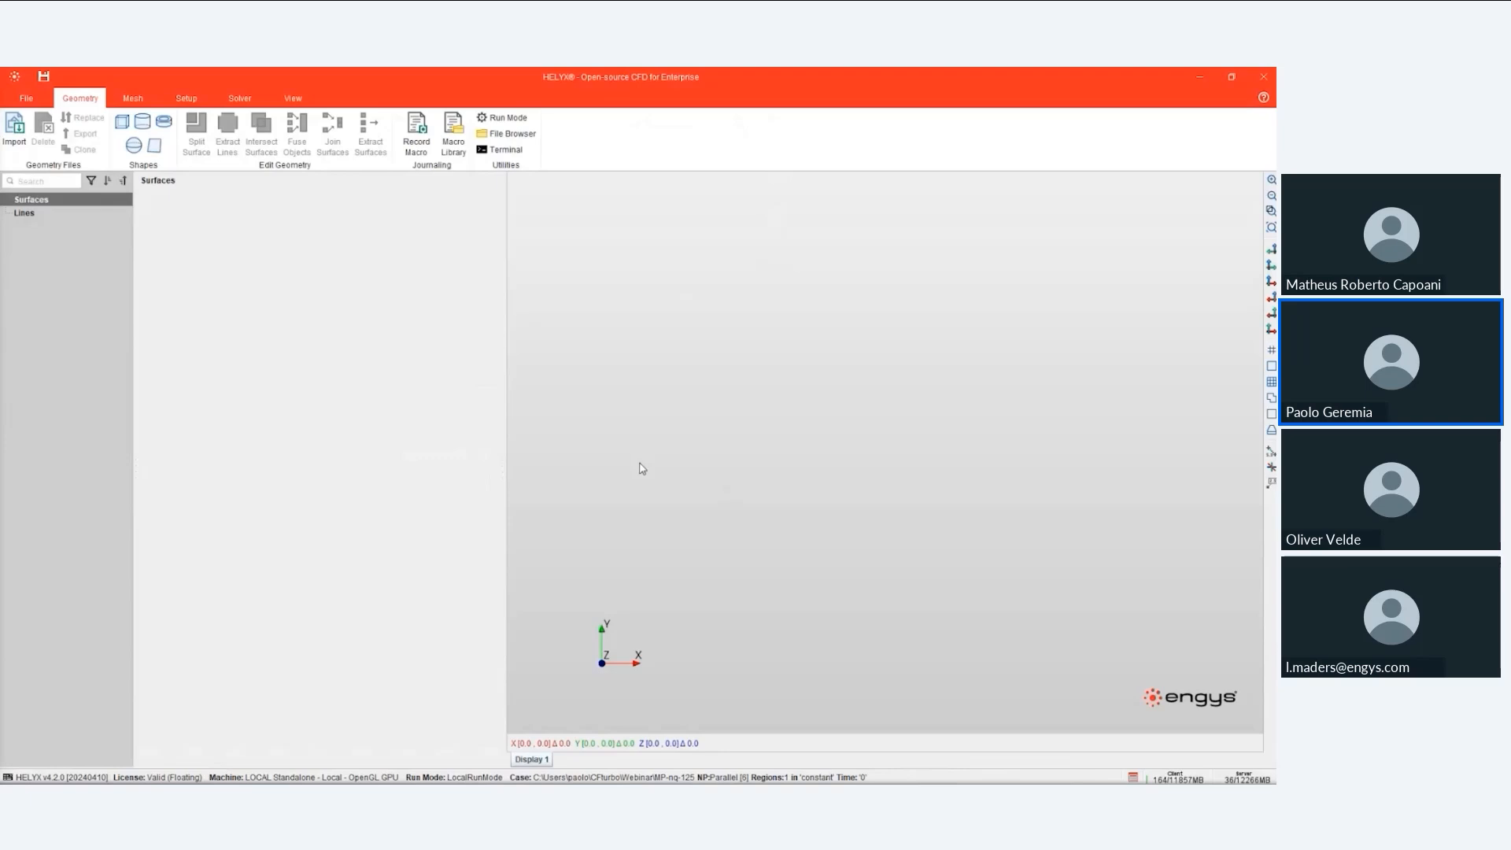
- In the file explorer, copy MPnq125bowldiffuser.helyx from the Webinar folder into the MP-nq-125 case folder and return to HELYX
key("alt+Tab")
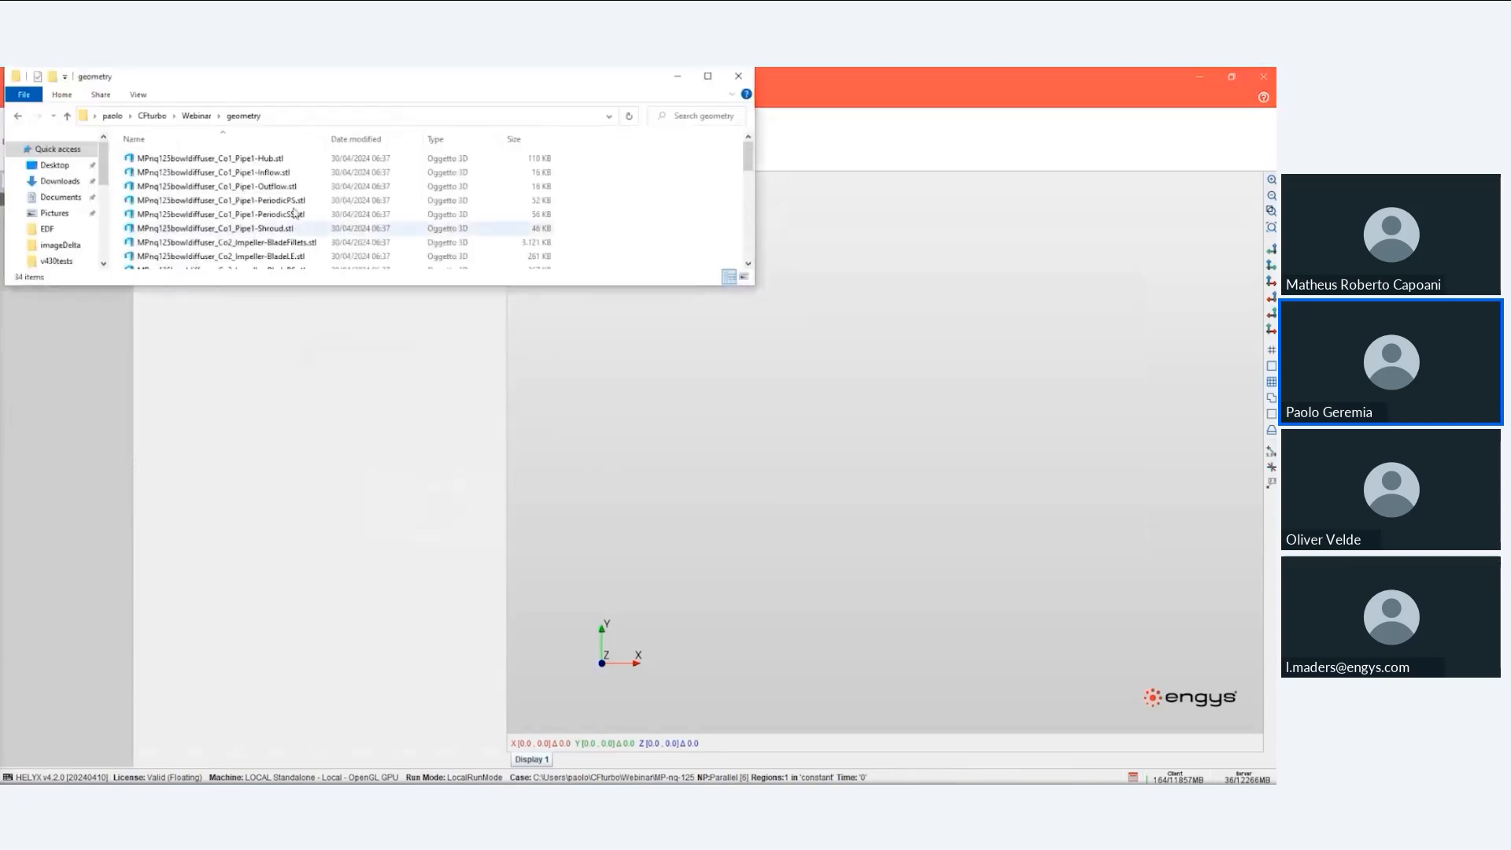
left_click(196, 116)
left_click(203, 215)
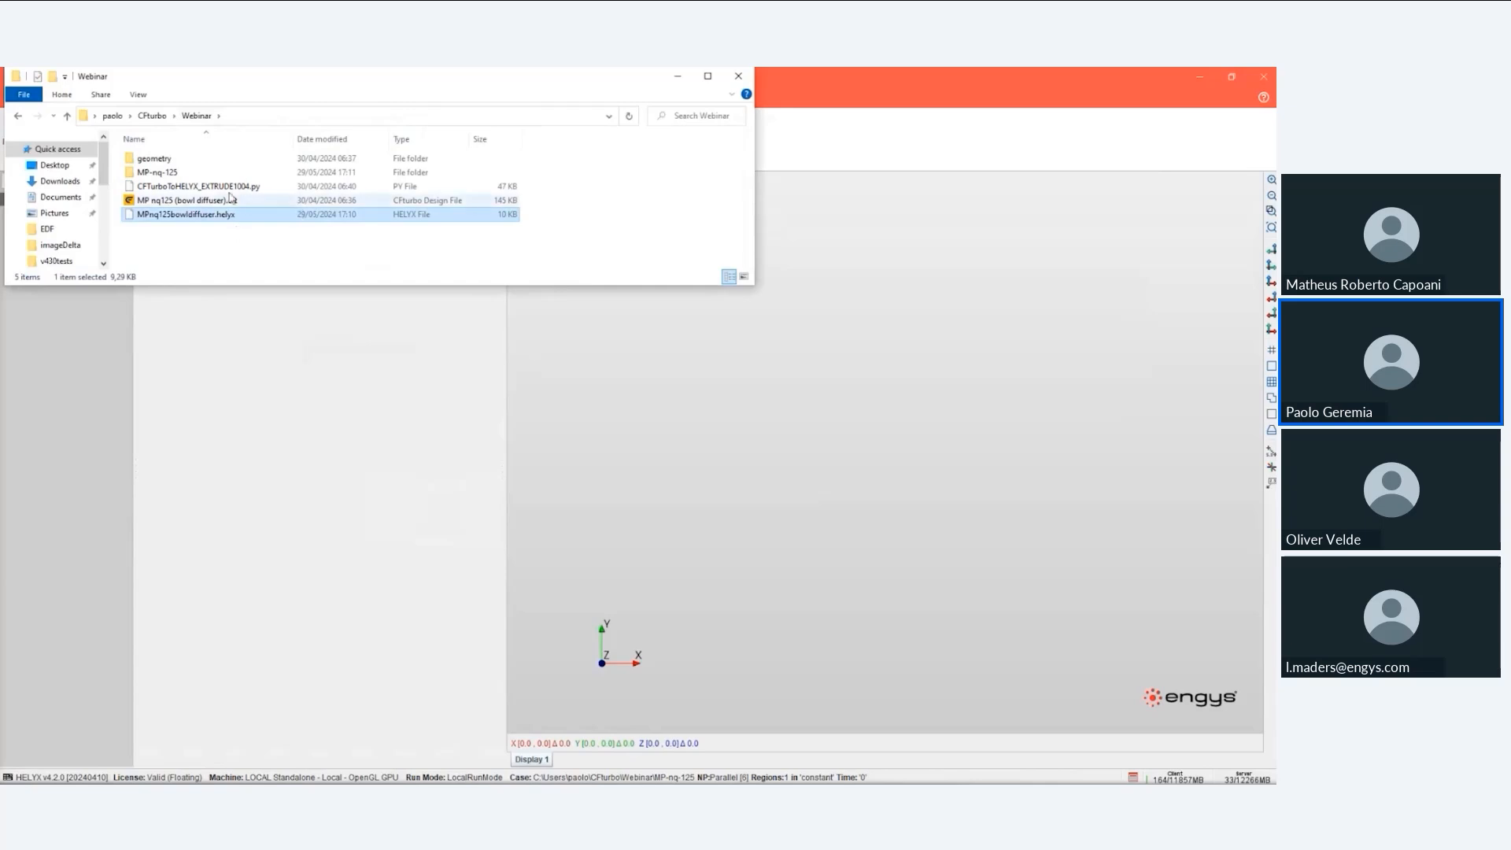
double_click(175, 174)
key("ctrl+v")
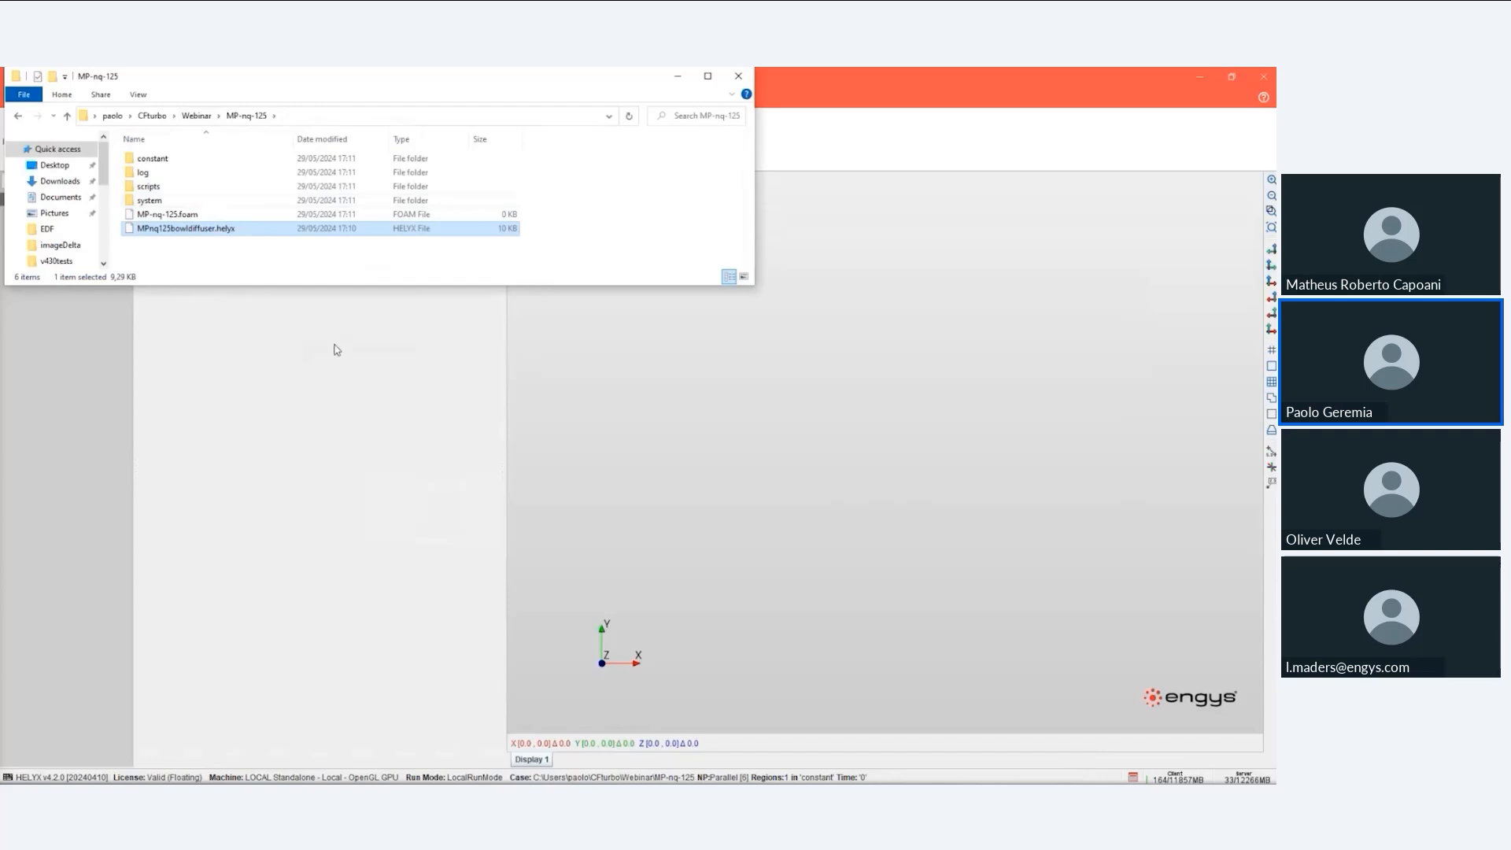
left_click(337, 350)
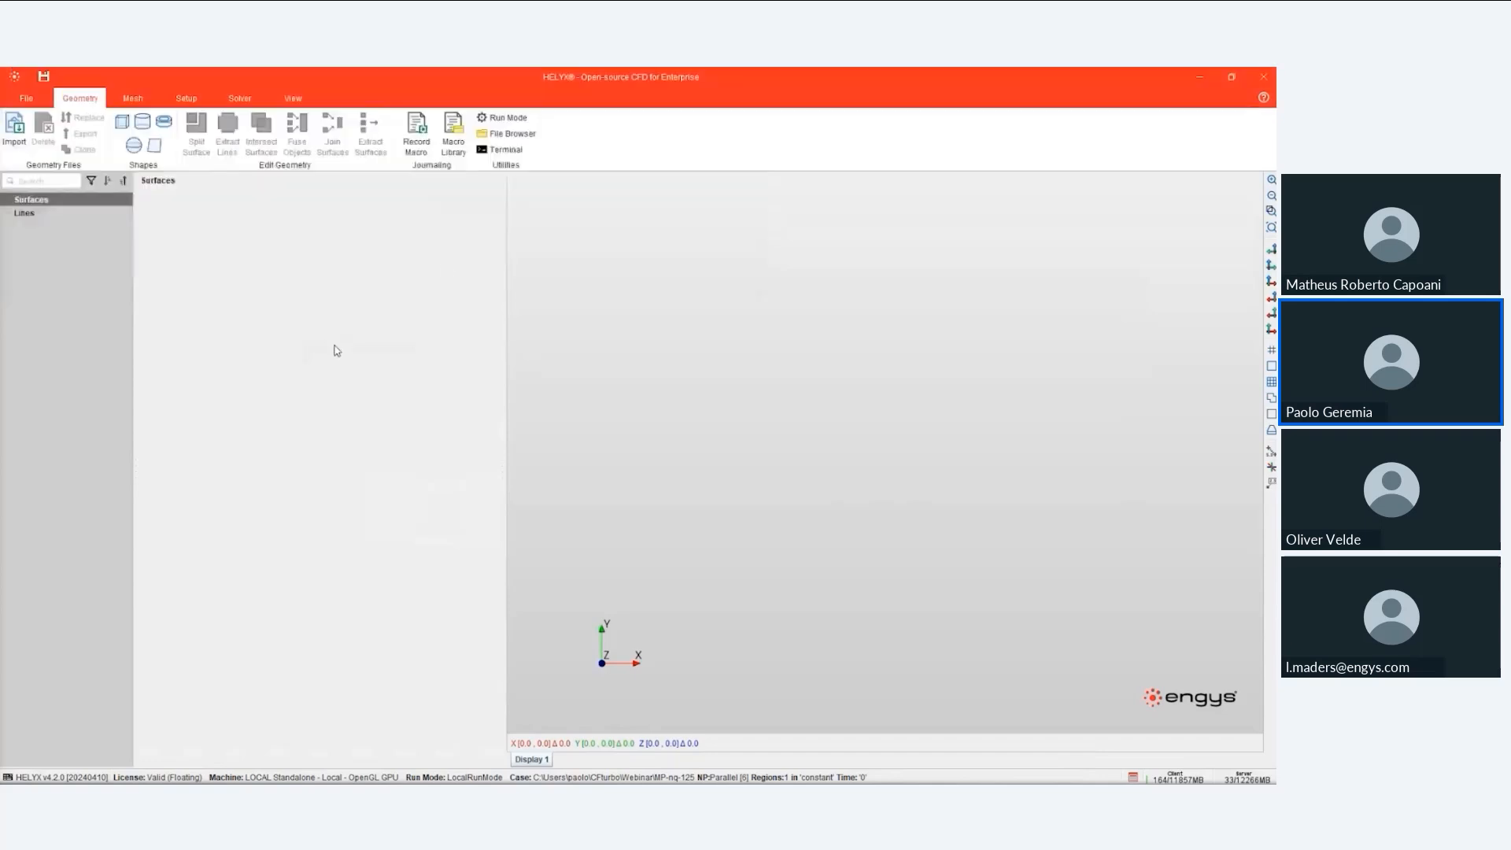
- Run the CFTurboToHELYX macro from the user library of the Macro Library
left_click(457, 157)
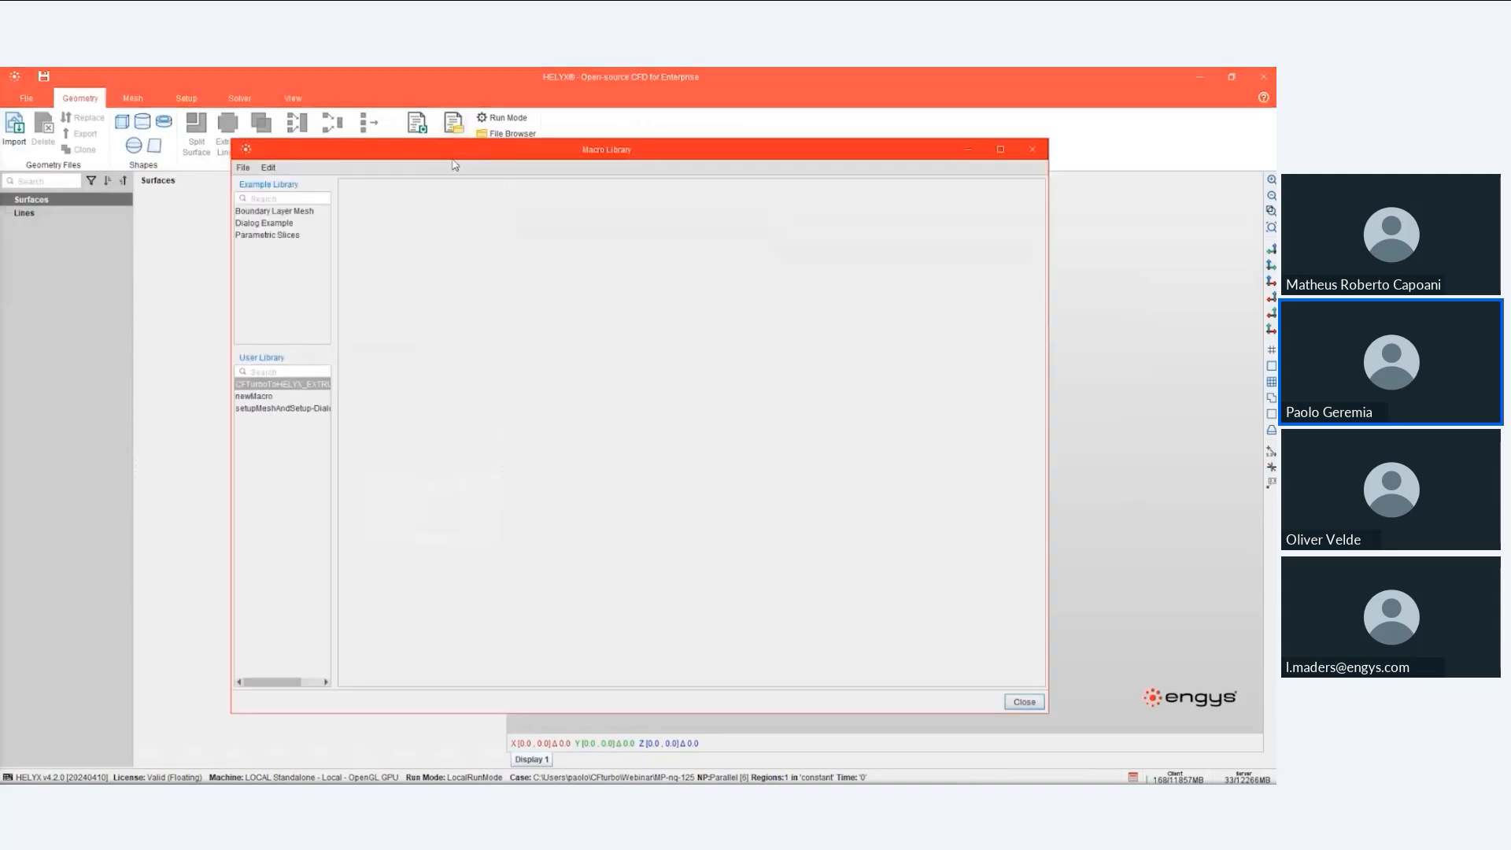
right_click(290, 389)
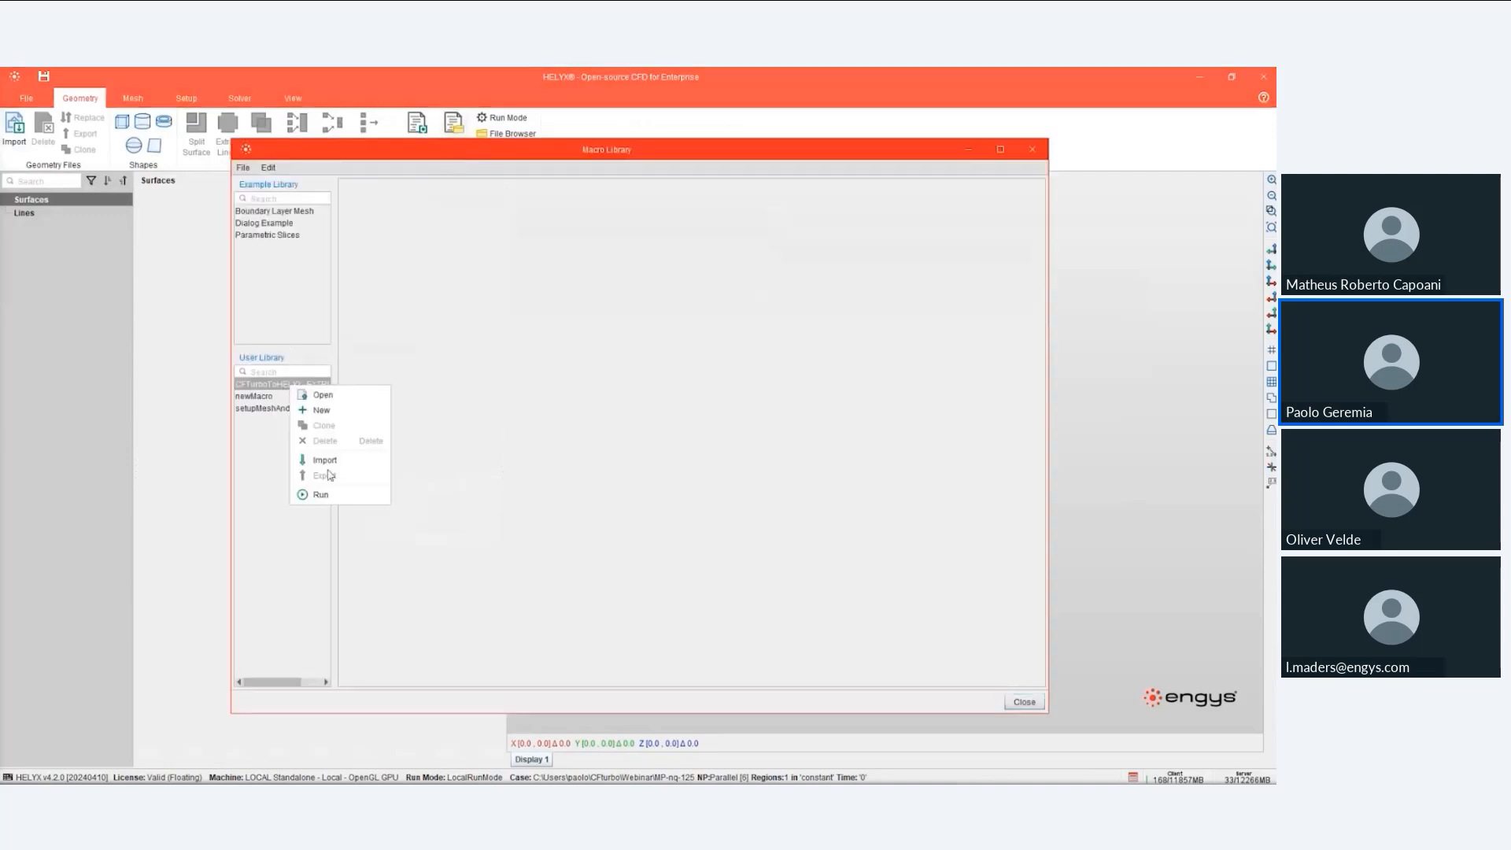
left_click(323, 494)
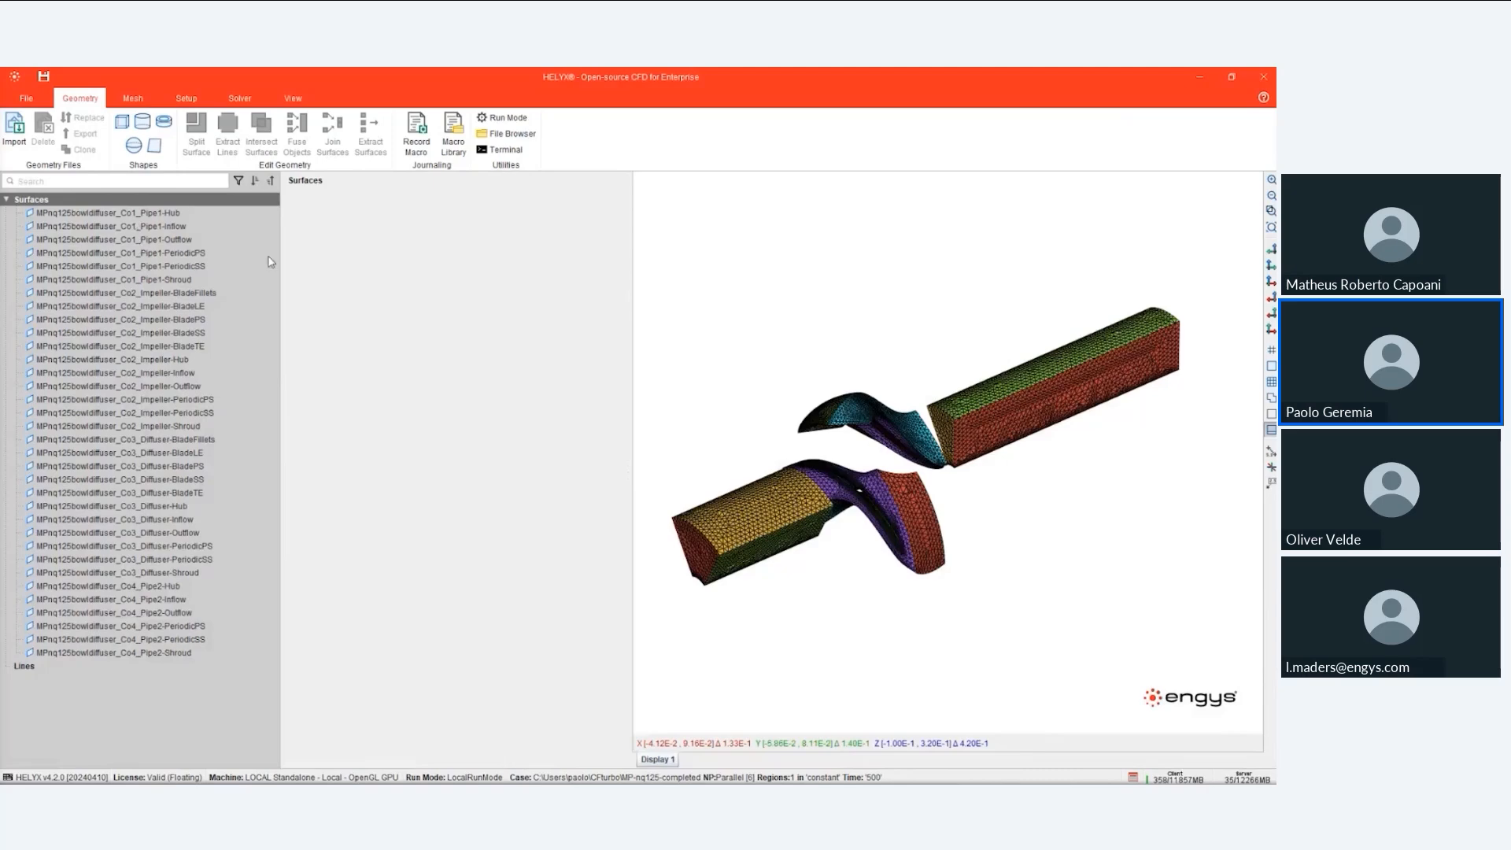
- Examine the imported periodic pump geometry and identify the hub, shroud, inflow, outflow and periodic surfaces of Pipe1
left_click_drag(789, 485, 811, 484)
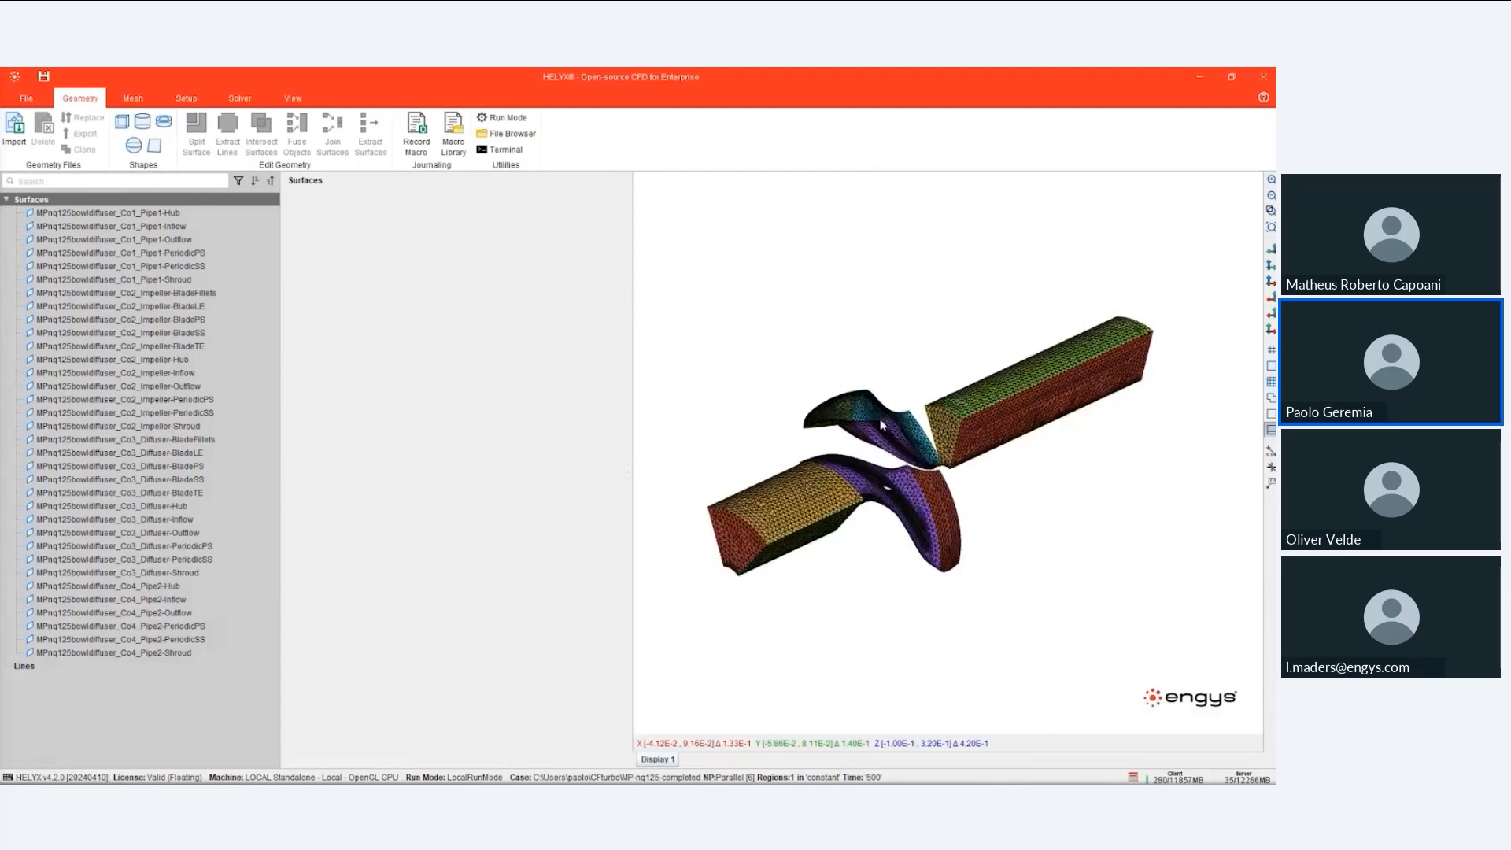
left_click_drag(881, 425, 933, 438)
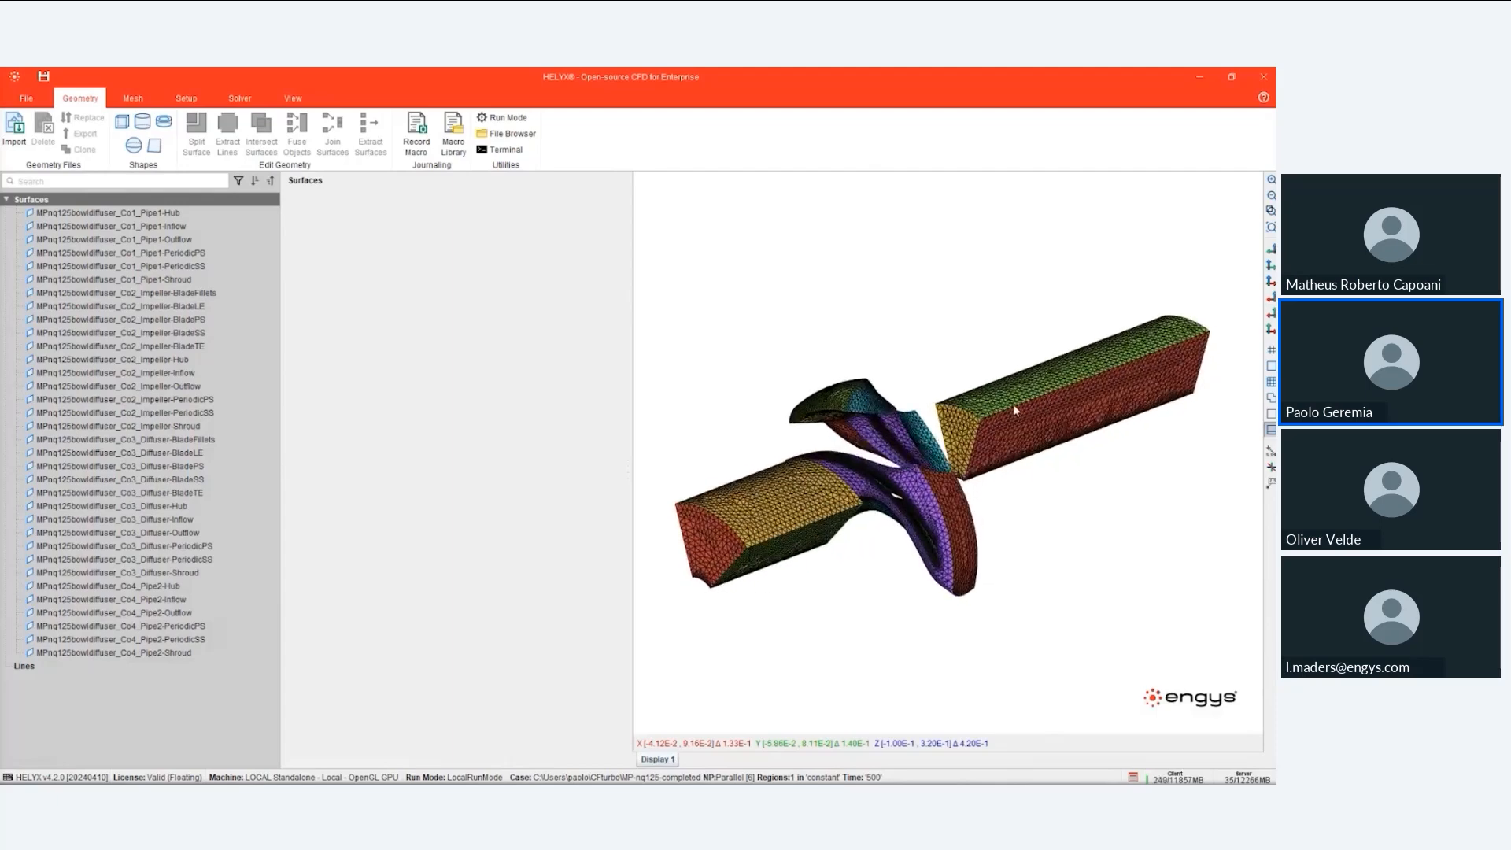
left_click(141, 212)
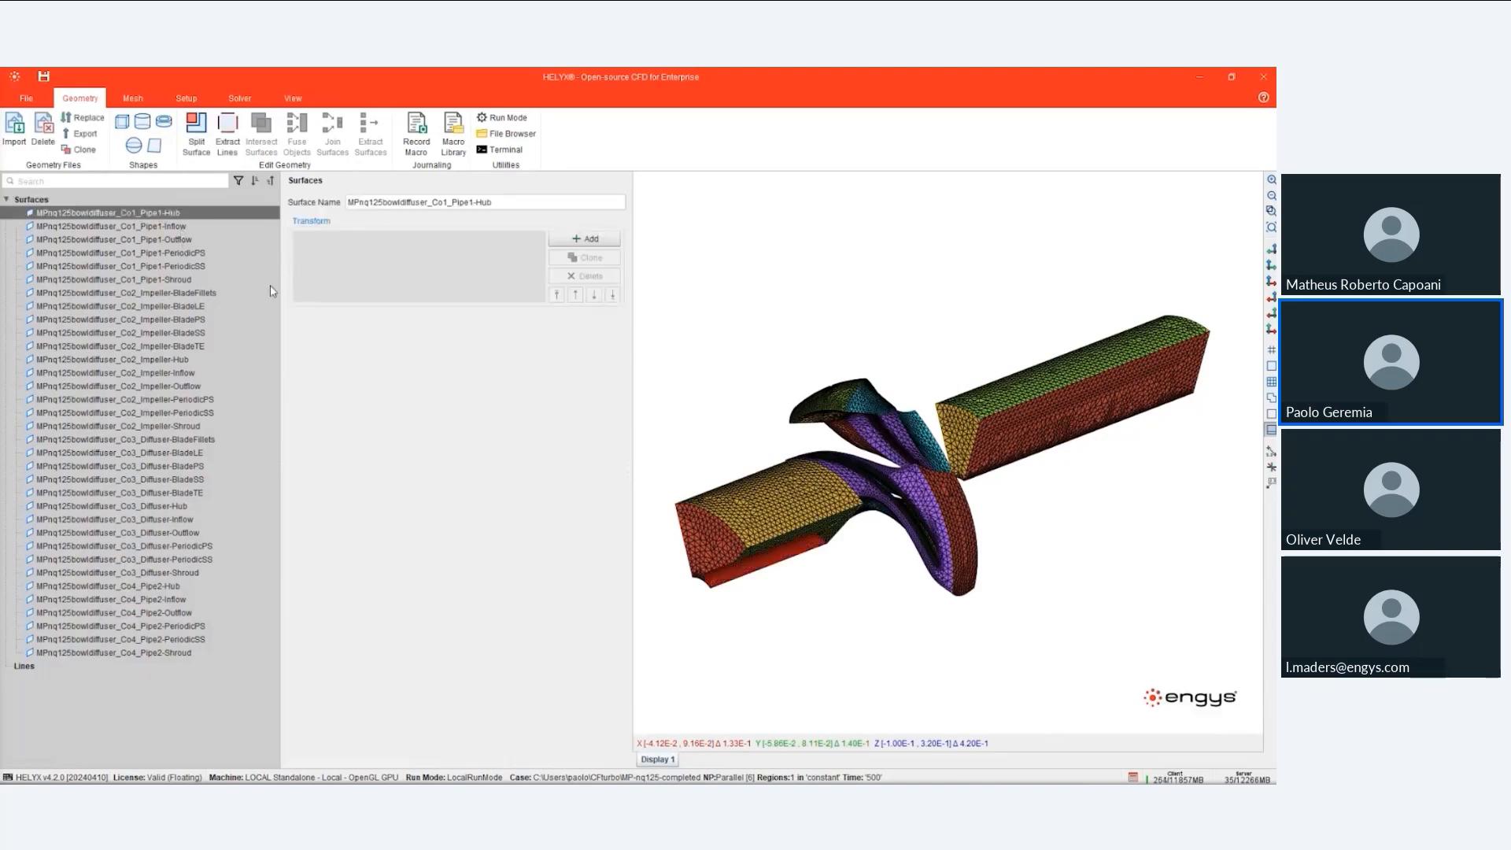
left_click(185, 280)
left_click(175, 229)
left_click(186, 240)
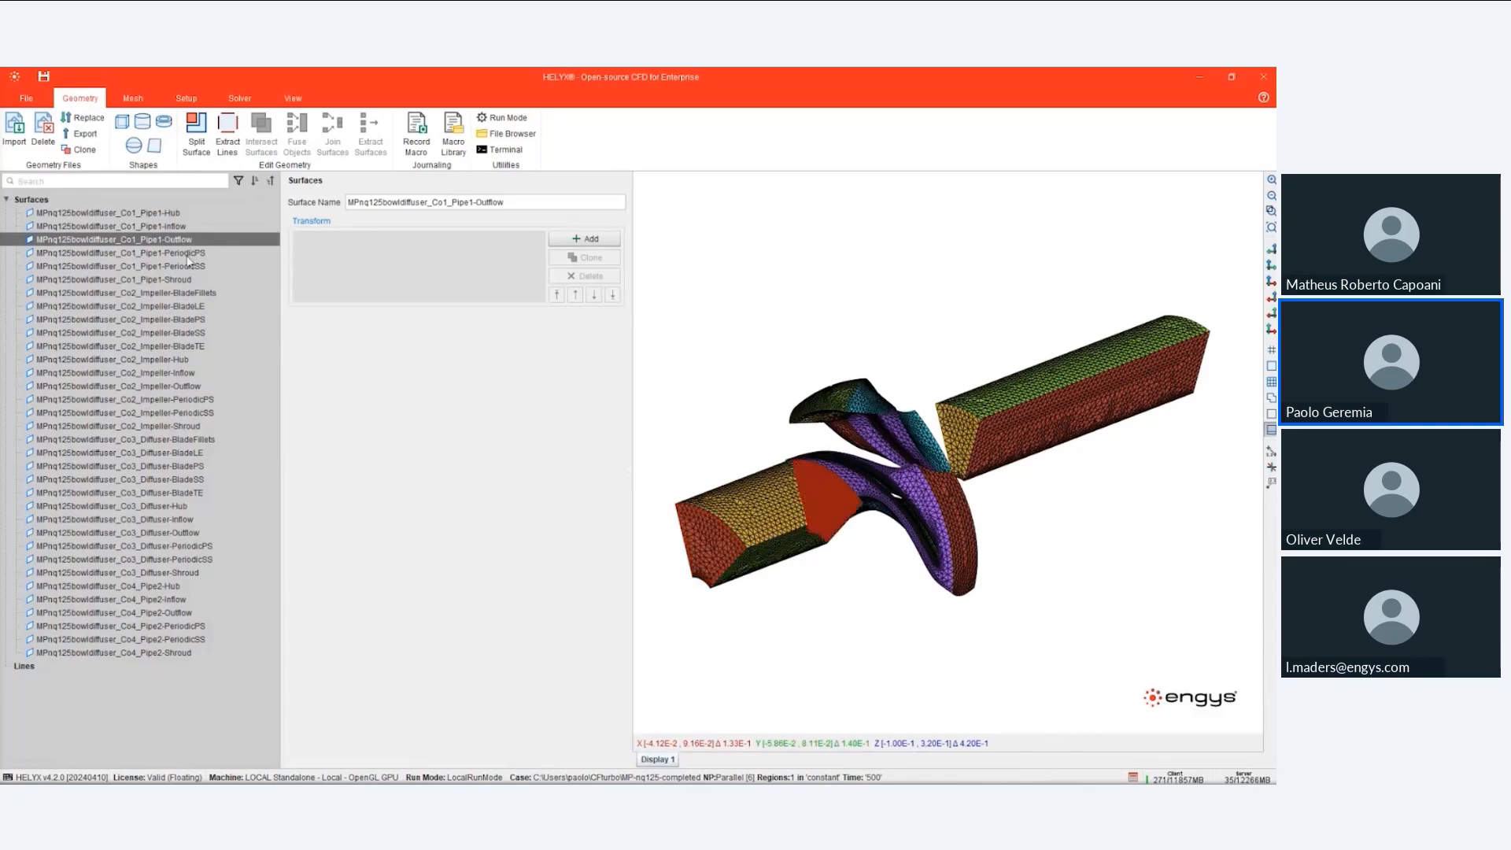
left_click(189, 253)
left_click(192, 267)
left_click(193, 256)
left_click(193, 267)
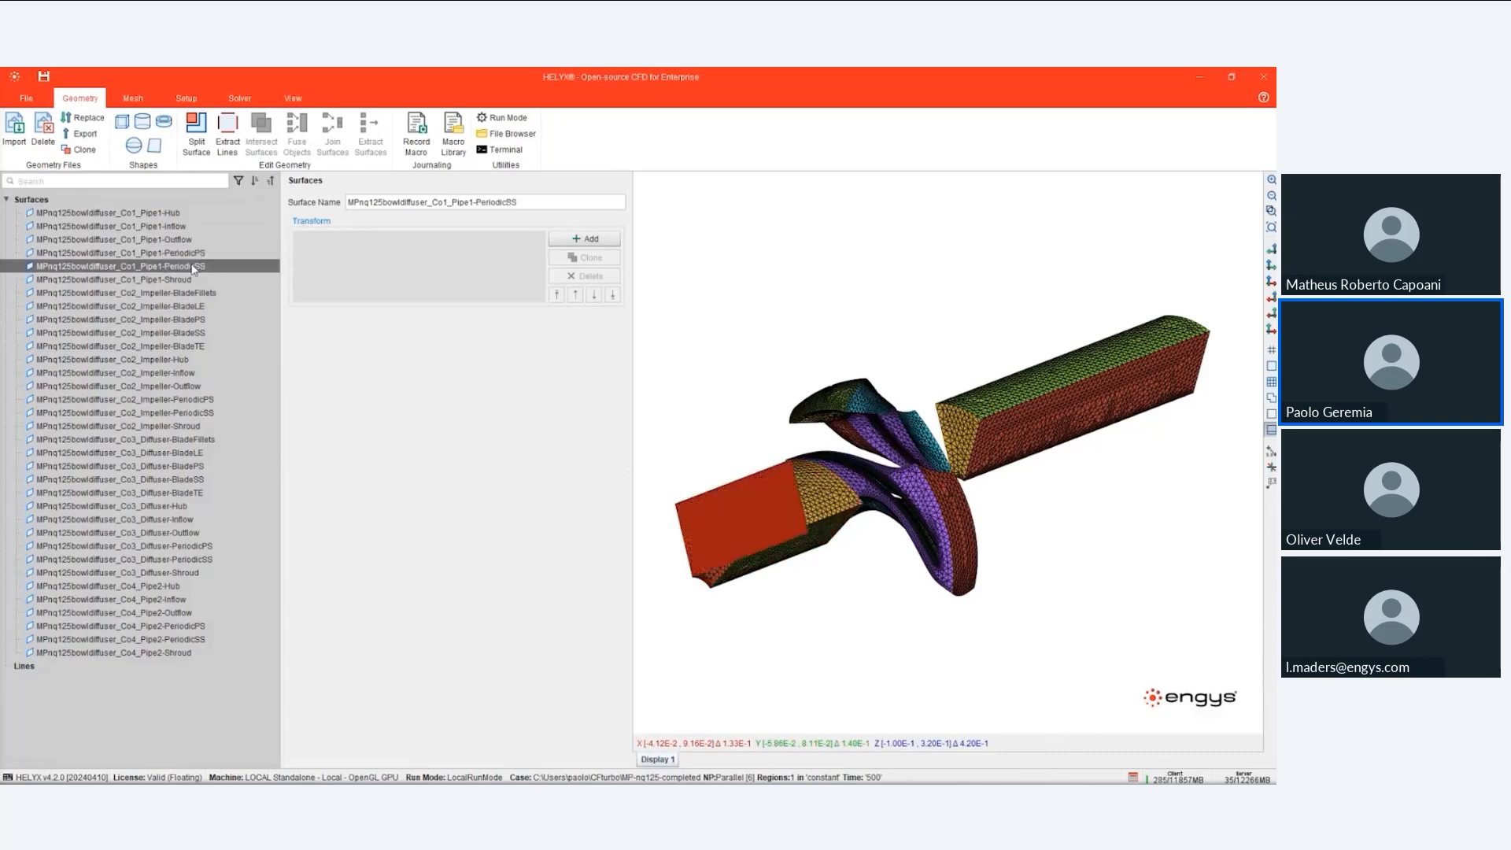
left_click(175, 228)
left_click(180, 279)
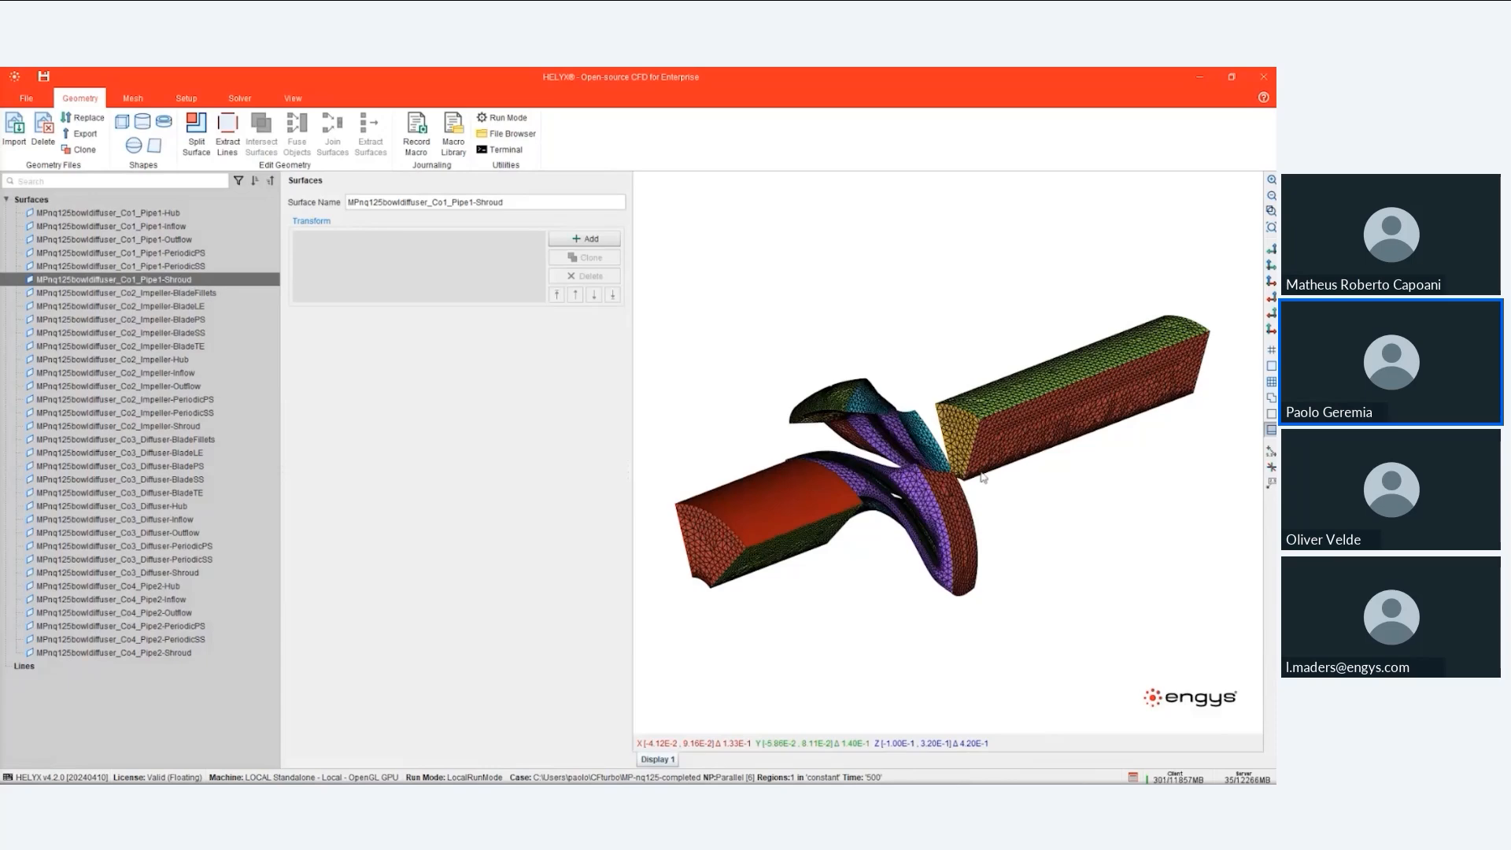
- Examine the impeller blade surfaces of the imported geometry: fillets, leading edge, pressure side, suction side and trailing edge
left_click(200, 294)
left_click(195, 309)
left_click(197, 320)
left_click(198, 333)
left_click(203, 347)
left_click(200, 335)
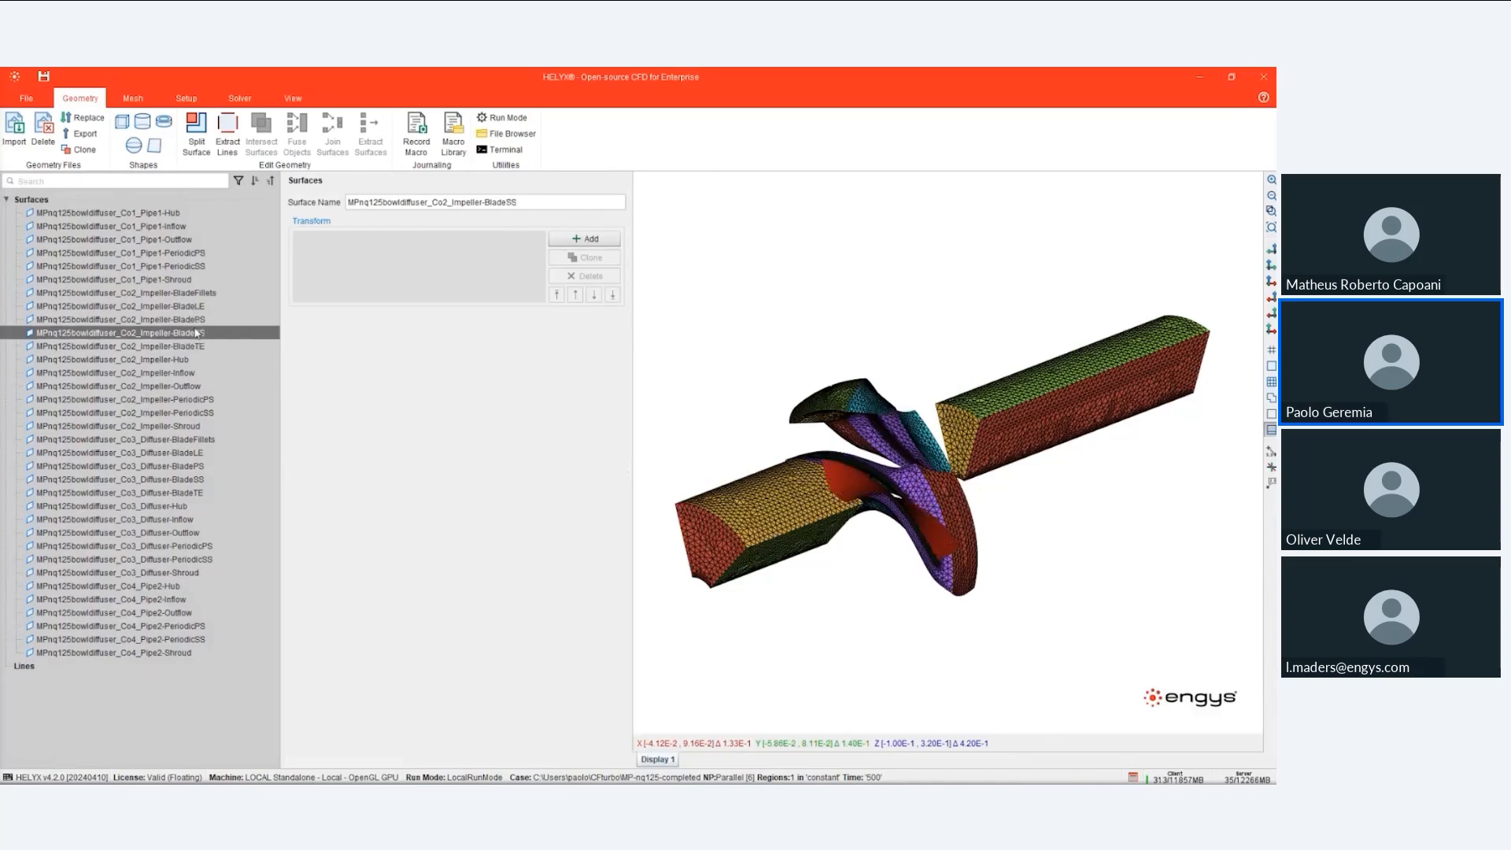
left_click(197, 297)
left_click(197, 319)
left_click(197, 333)
left_click(196, 321)
left_click(195, 308)
left_click(196, 293)
left_click(195, 308)
left_click(196, 333)
left_click(195, 347)
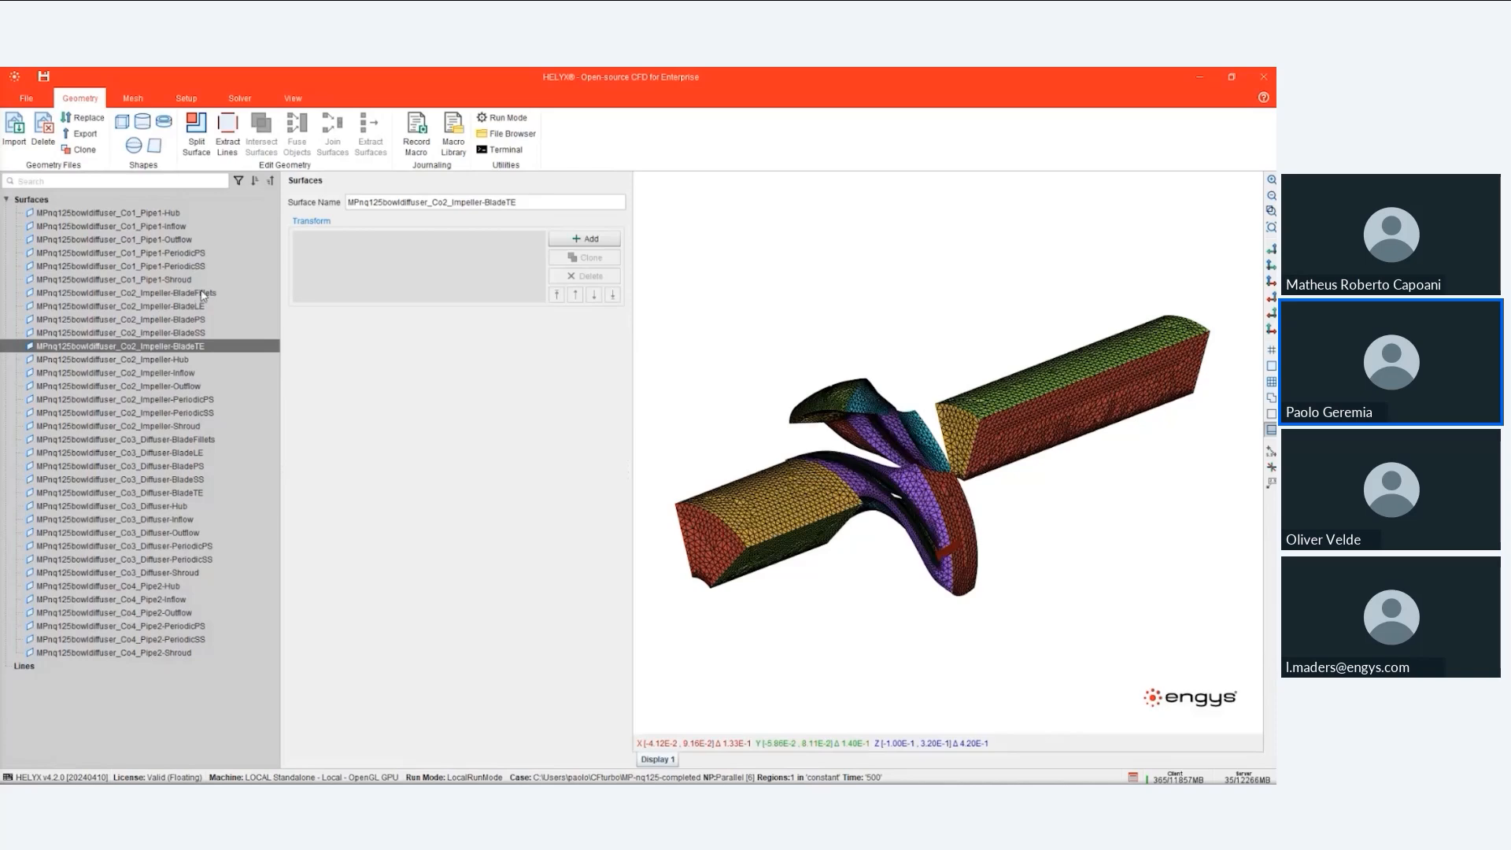
- Review the mesh configurations of Diffuser, Impeller, Pipe1 and Pipe2, collapsing each of them
left_click(133, 100)
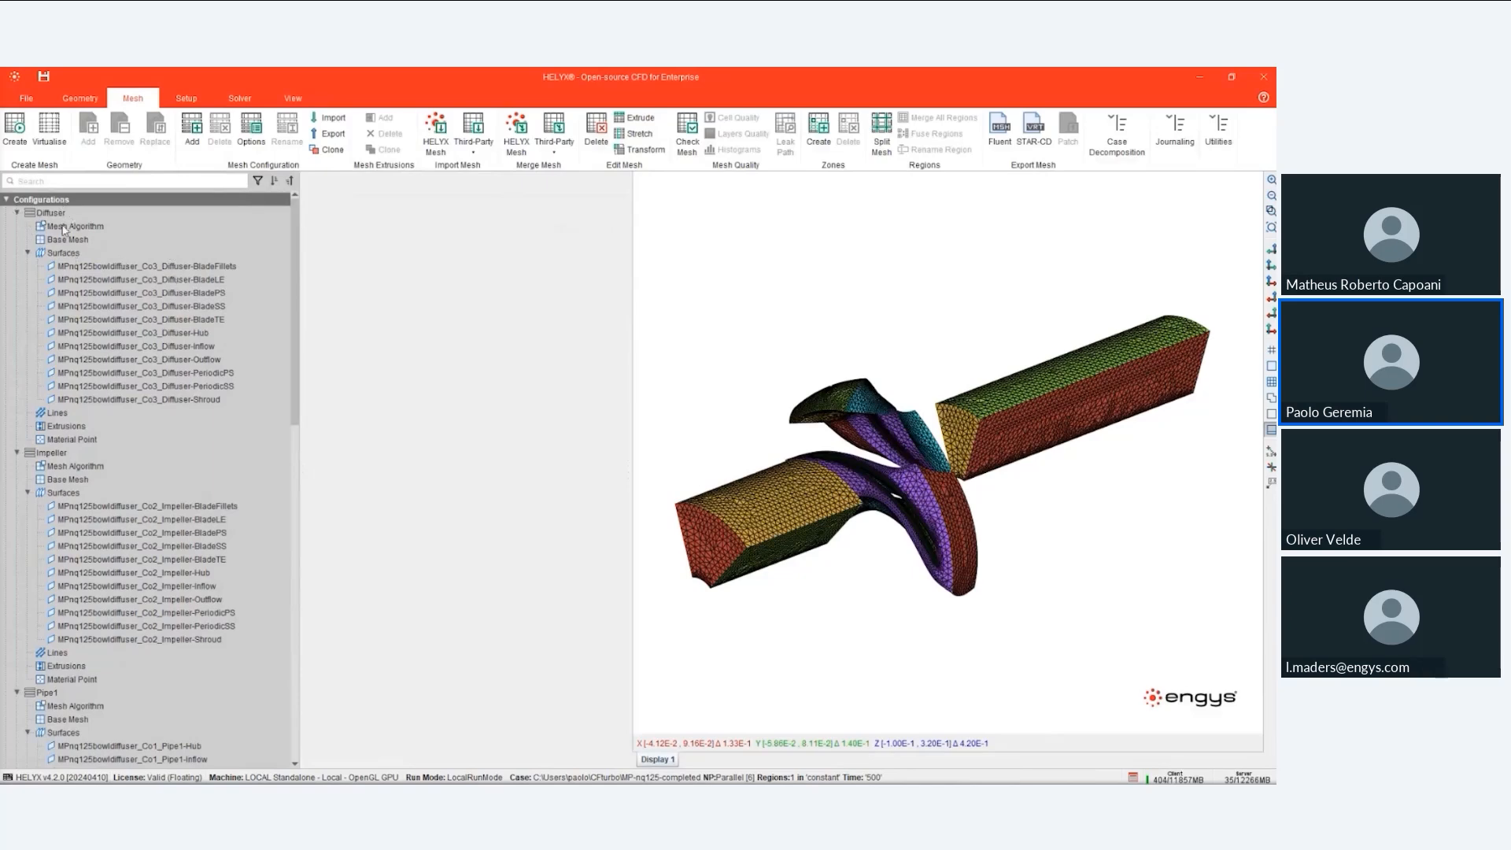
left_click(15, 214)
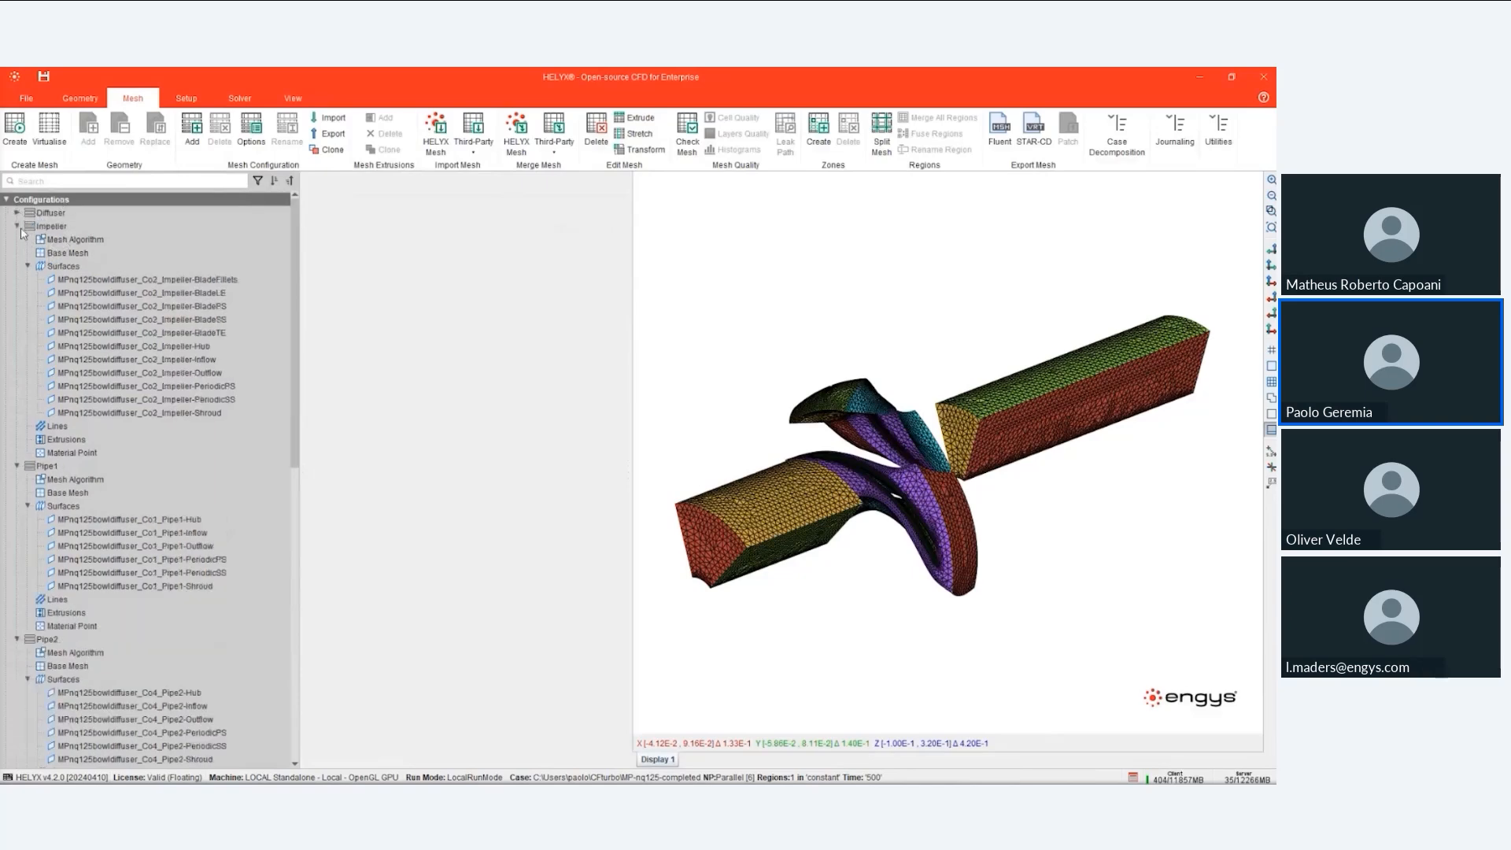
left_click(18, 226)
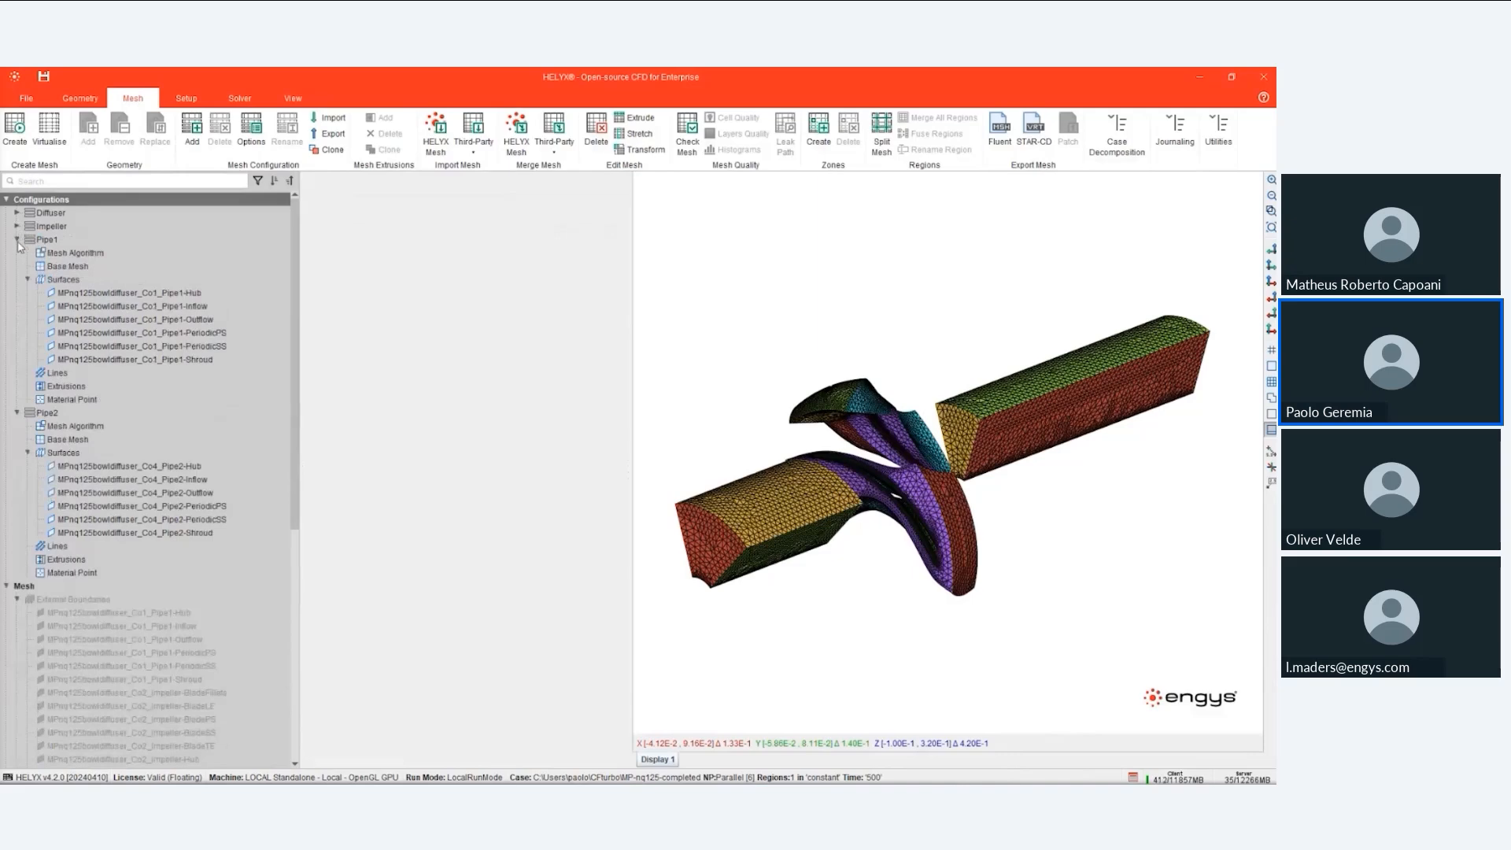
left_click(16, 239)
left_click(18, 253)
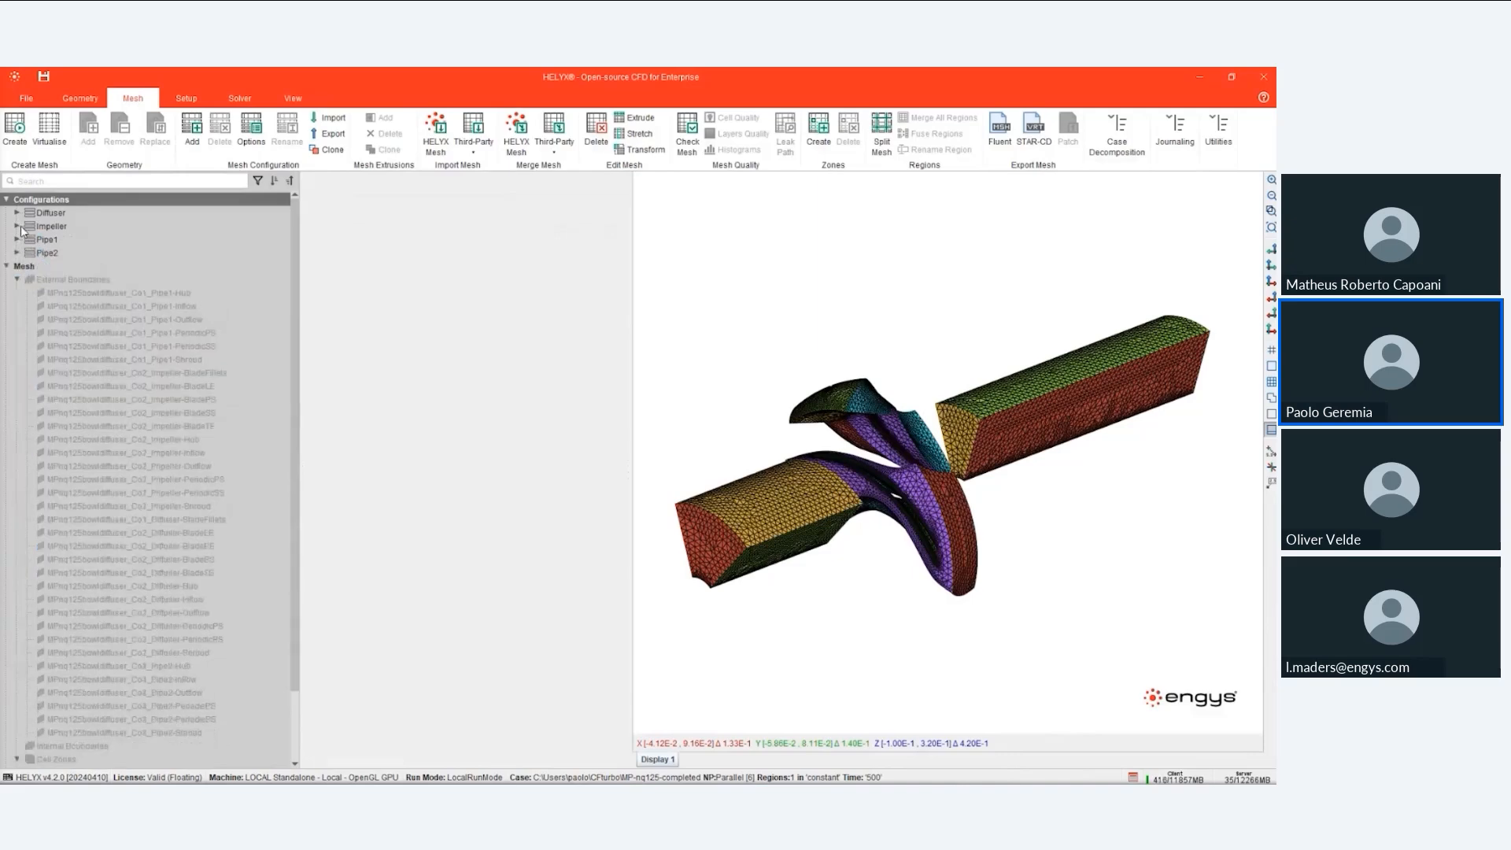
- Inspect the Impeller configuration's mesh algorithm and base mesh spacing, plus the refinement and layer settings of its blade fillets
left_click(17, 227)
left_click(77, 241)
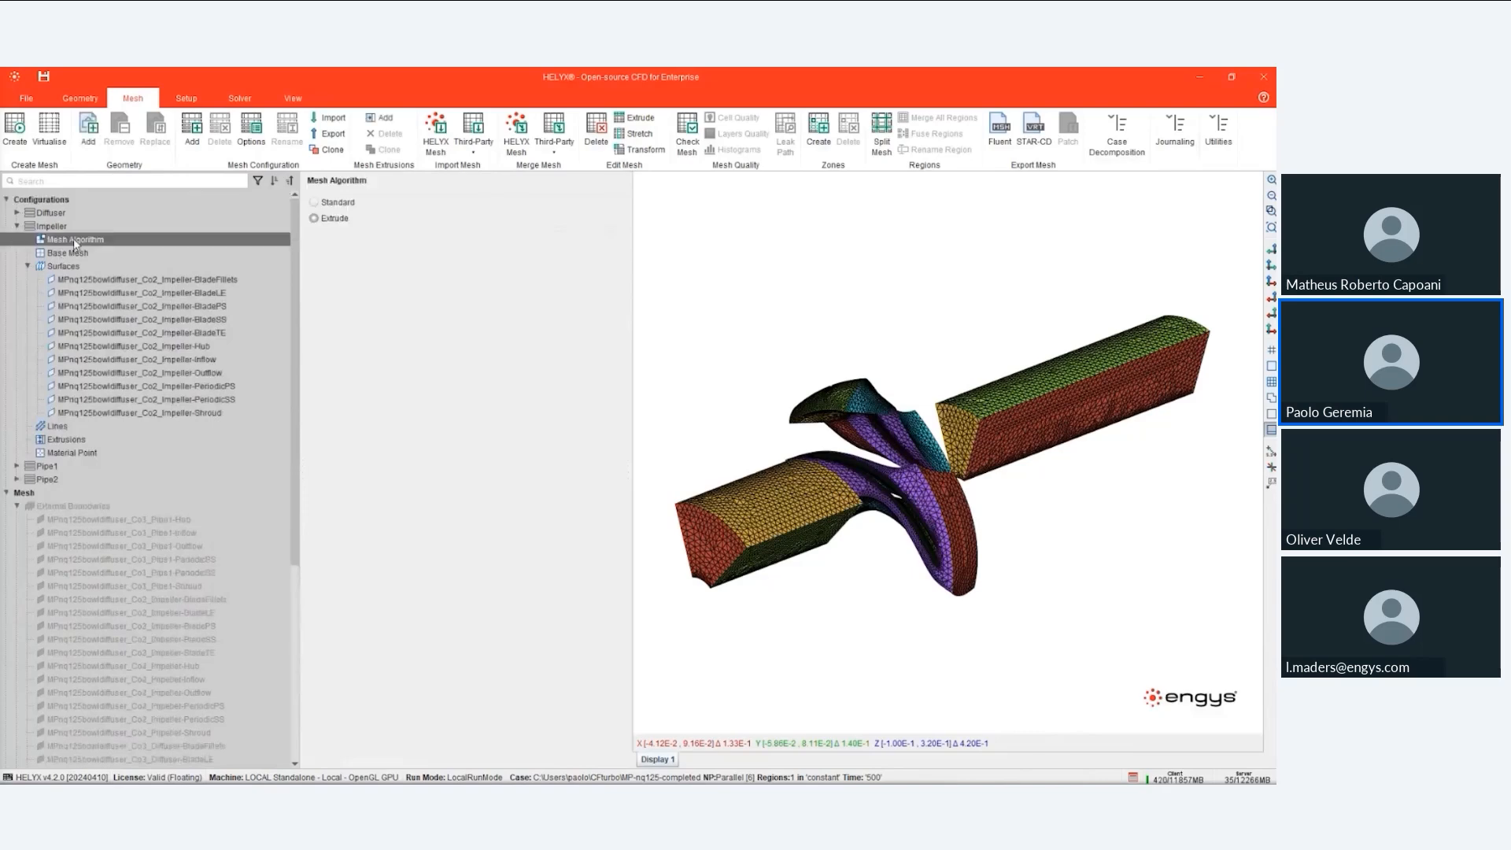
left_click(65, 254)
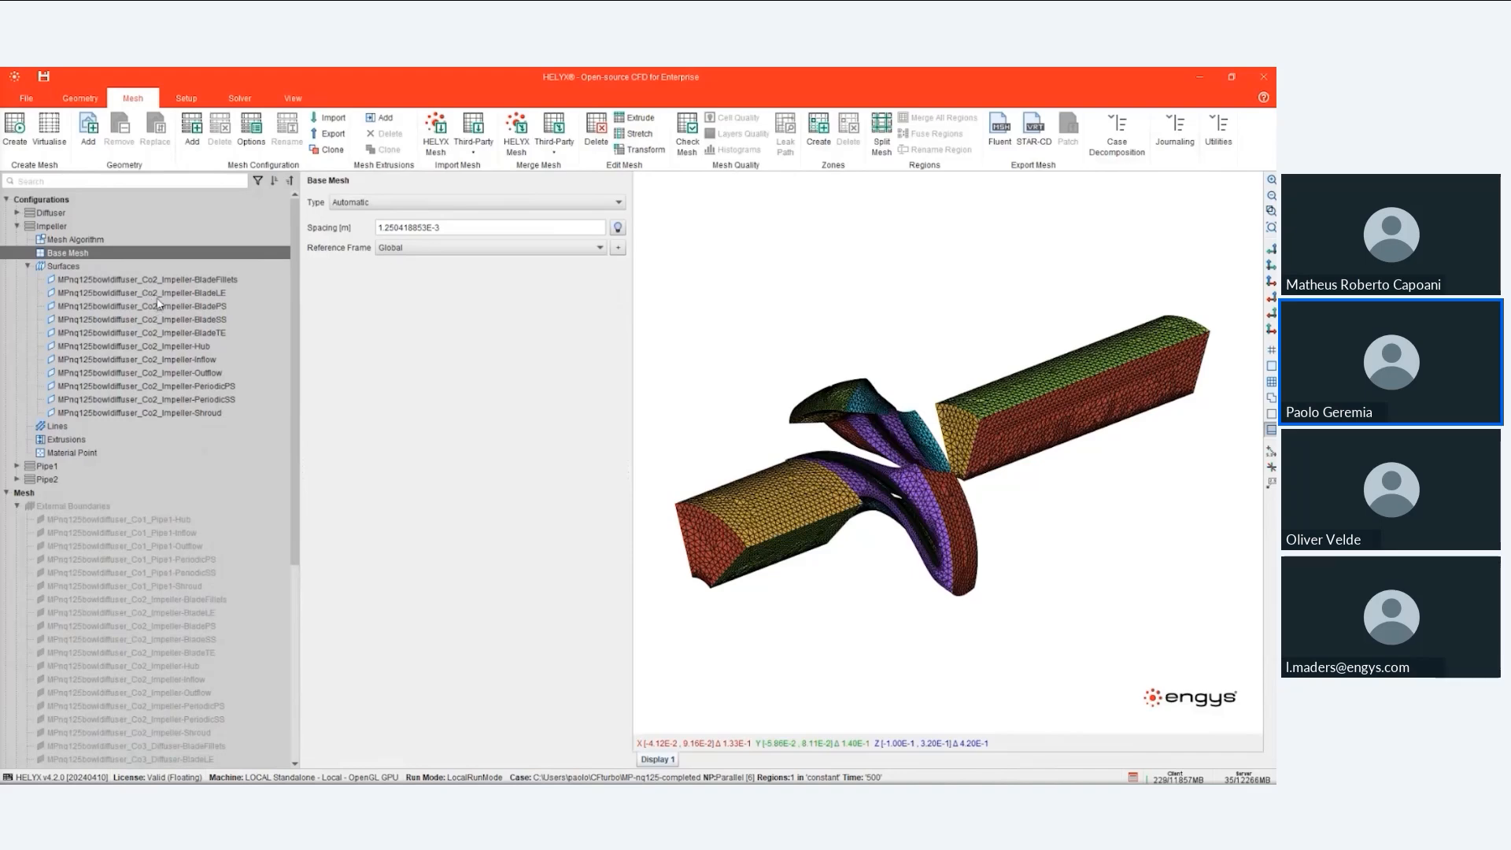
left_click(87, 282)
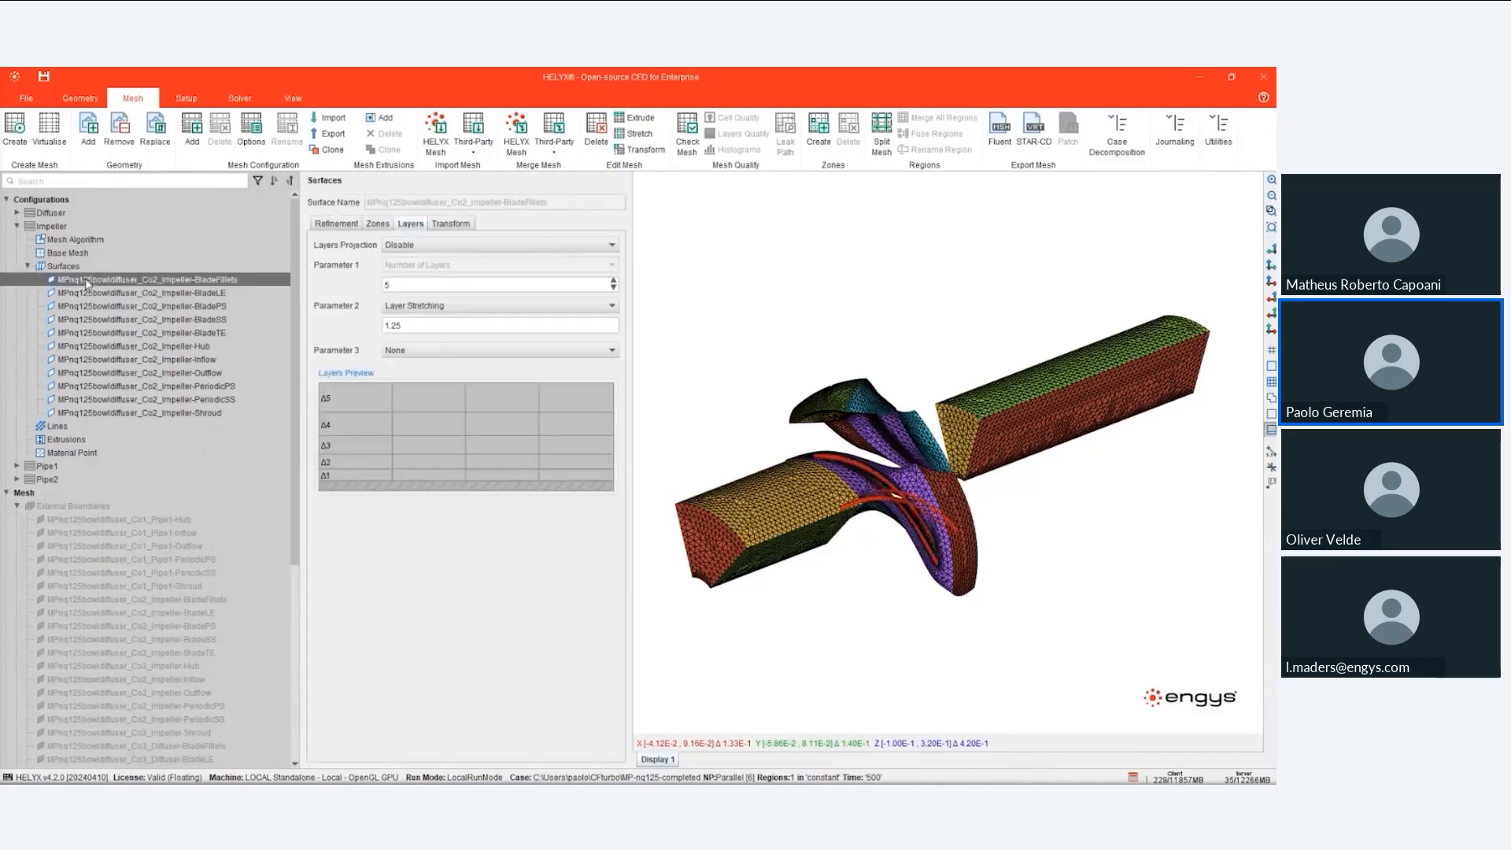
left_click(336, 223)
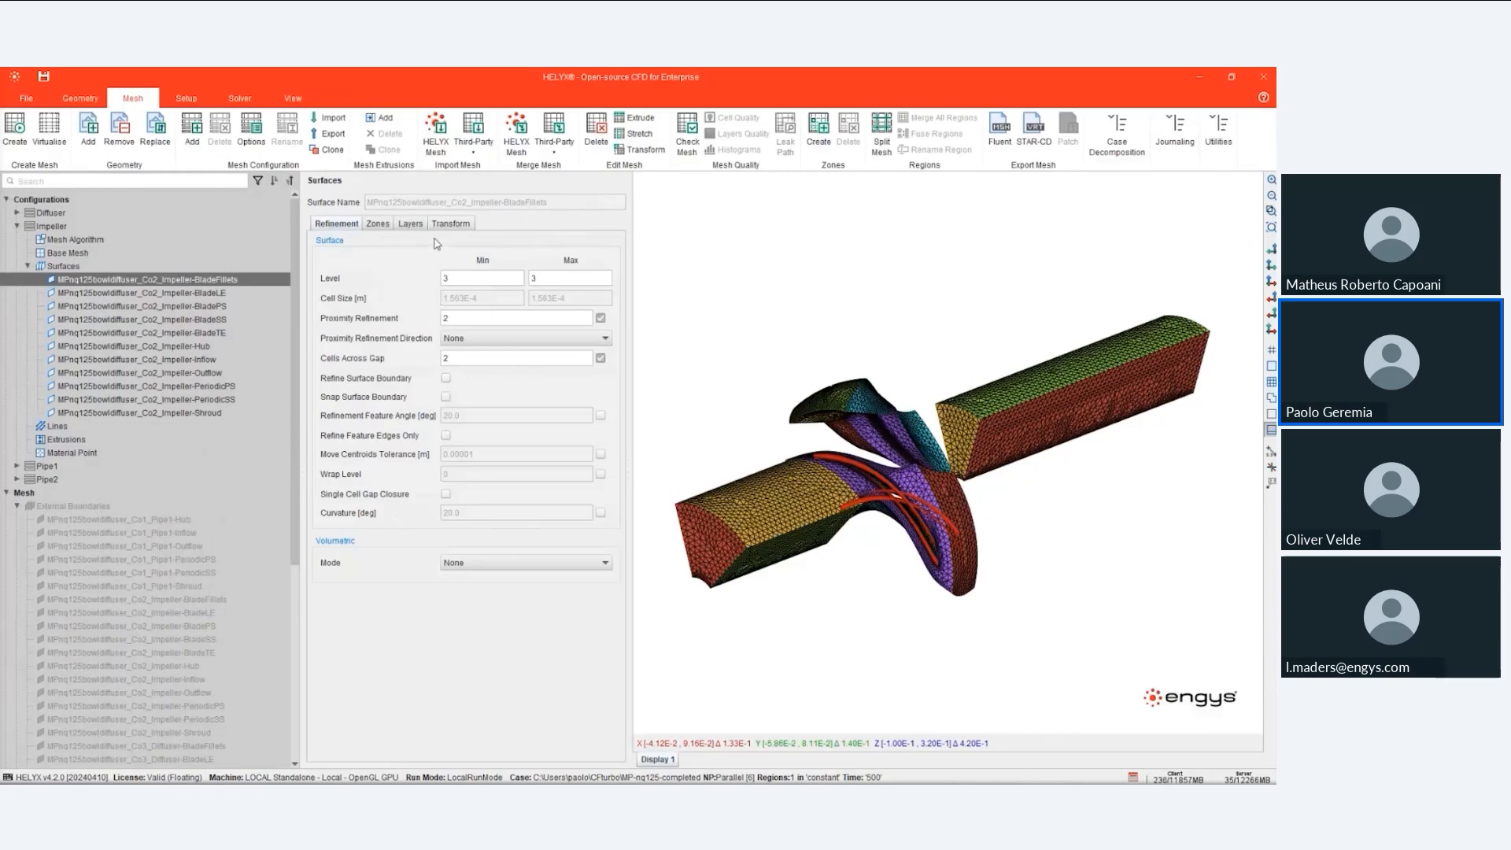
left_click(404, 227)
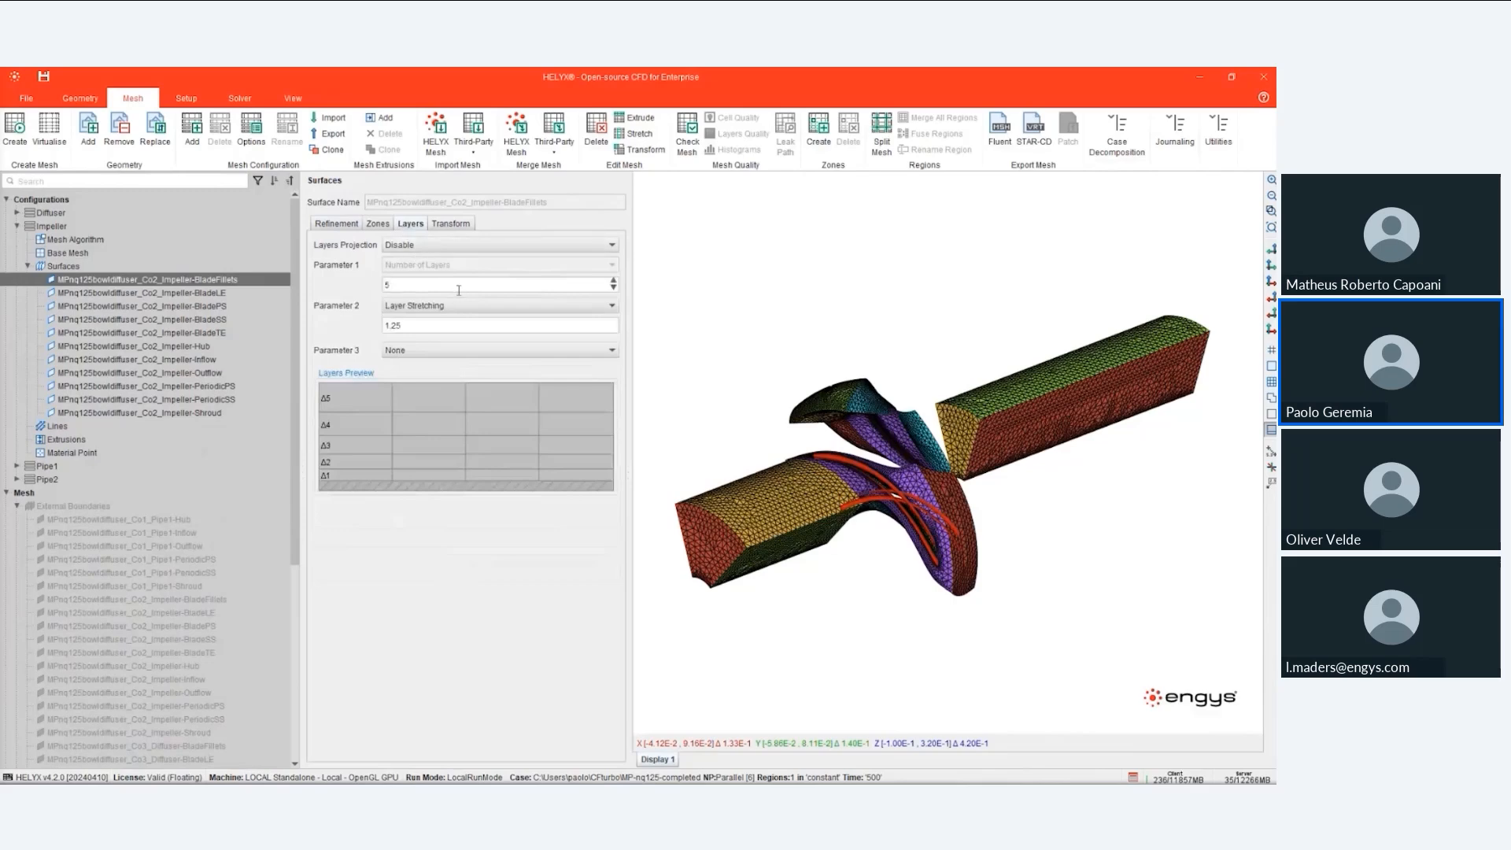
left_click(344, 225)
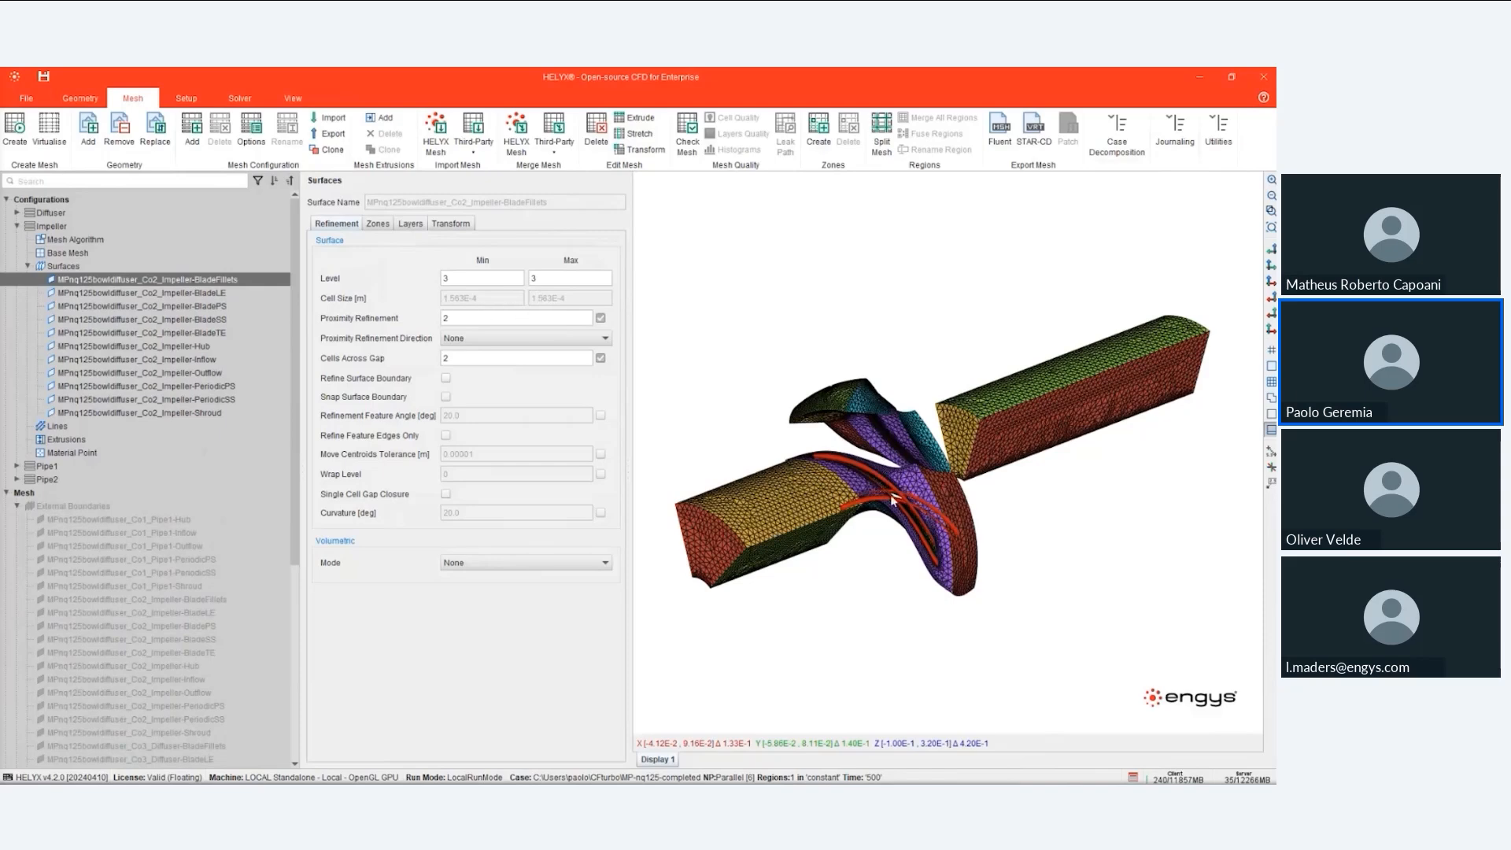
left_click(63, 253)
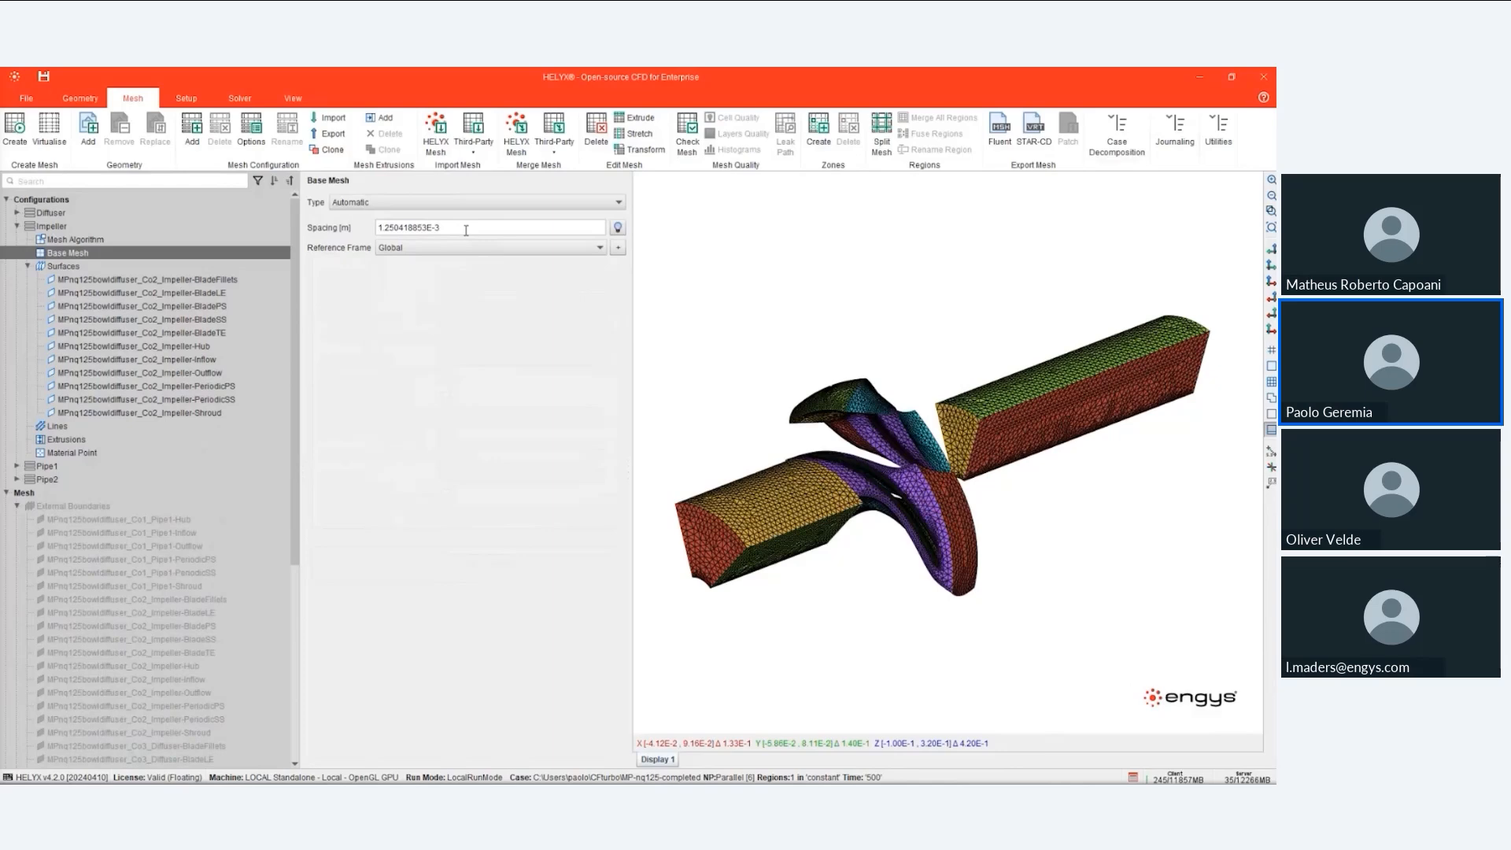
- Collapse the Impeller configuration and look at the Pipe1 and Pipe2 mesh configurations
double_click(27, 228)
left_click(41, 241)
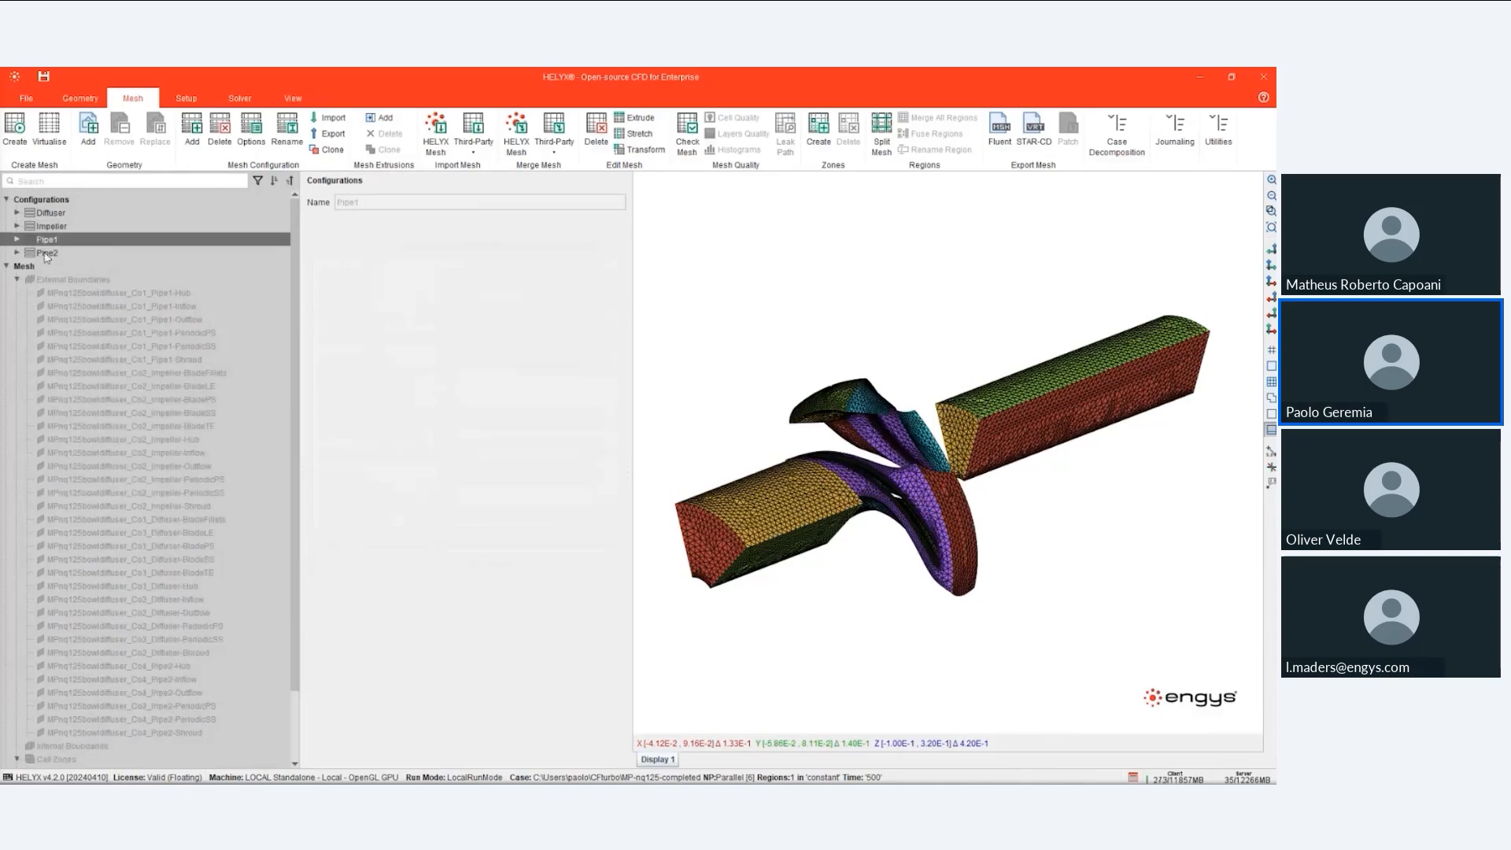
left_click(49, 252)
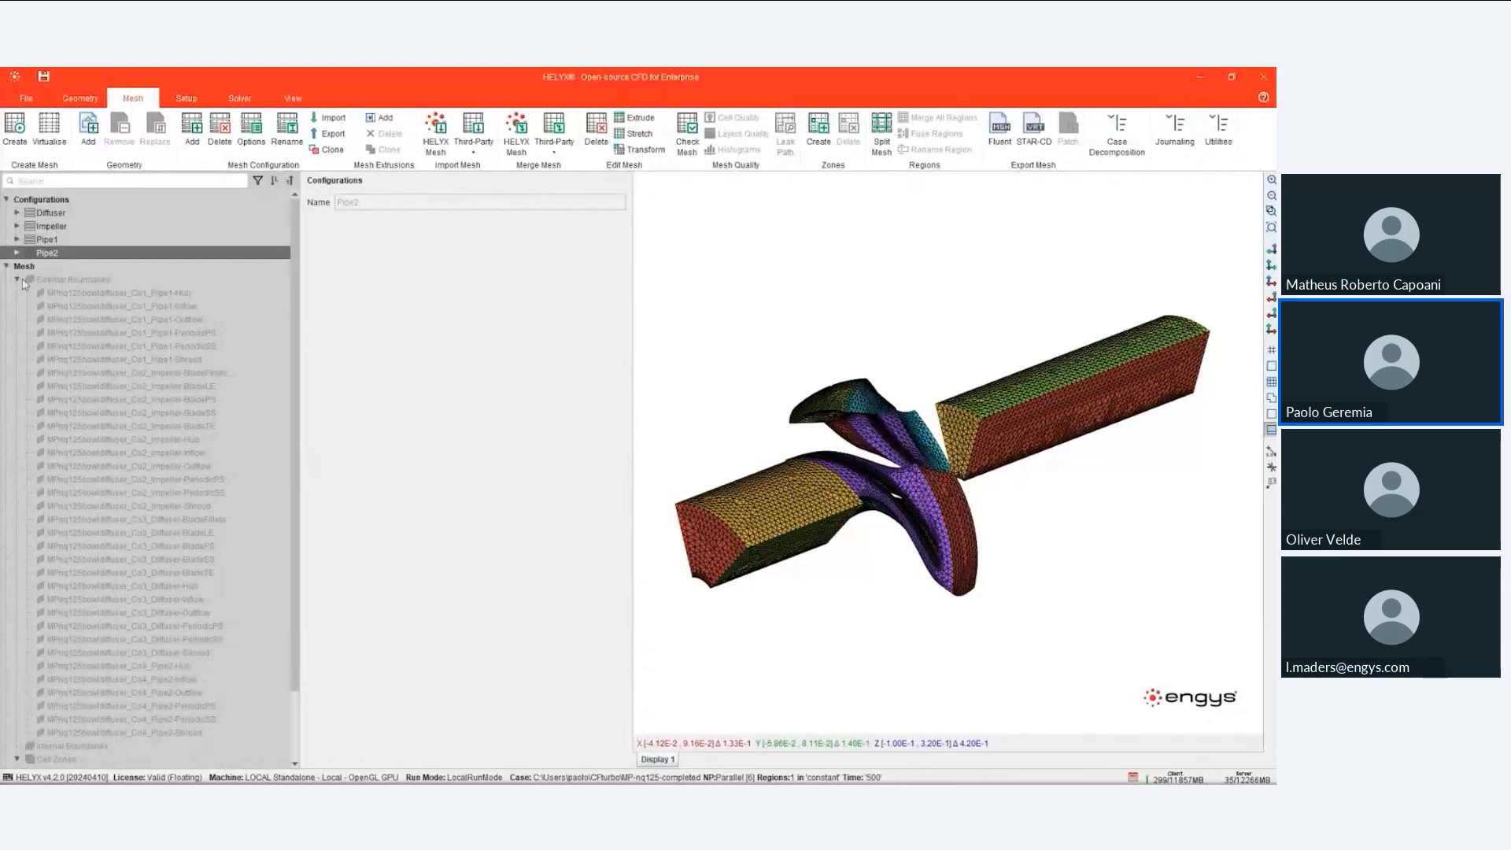
- Show only the external boundaries of the mesh in the 3D view
left_click(57, 287)
right_click(57, 290)
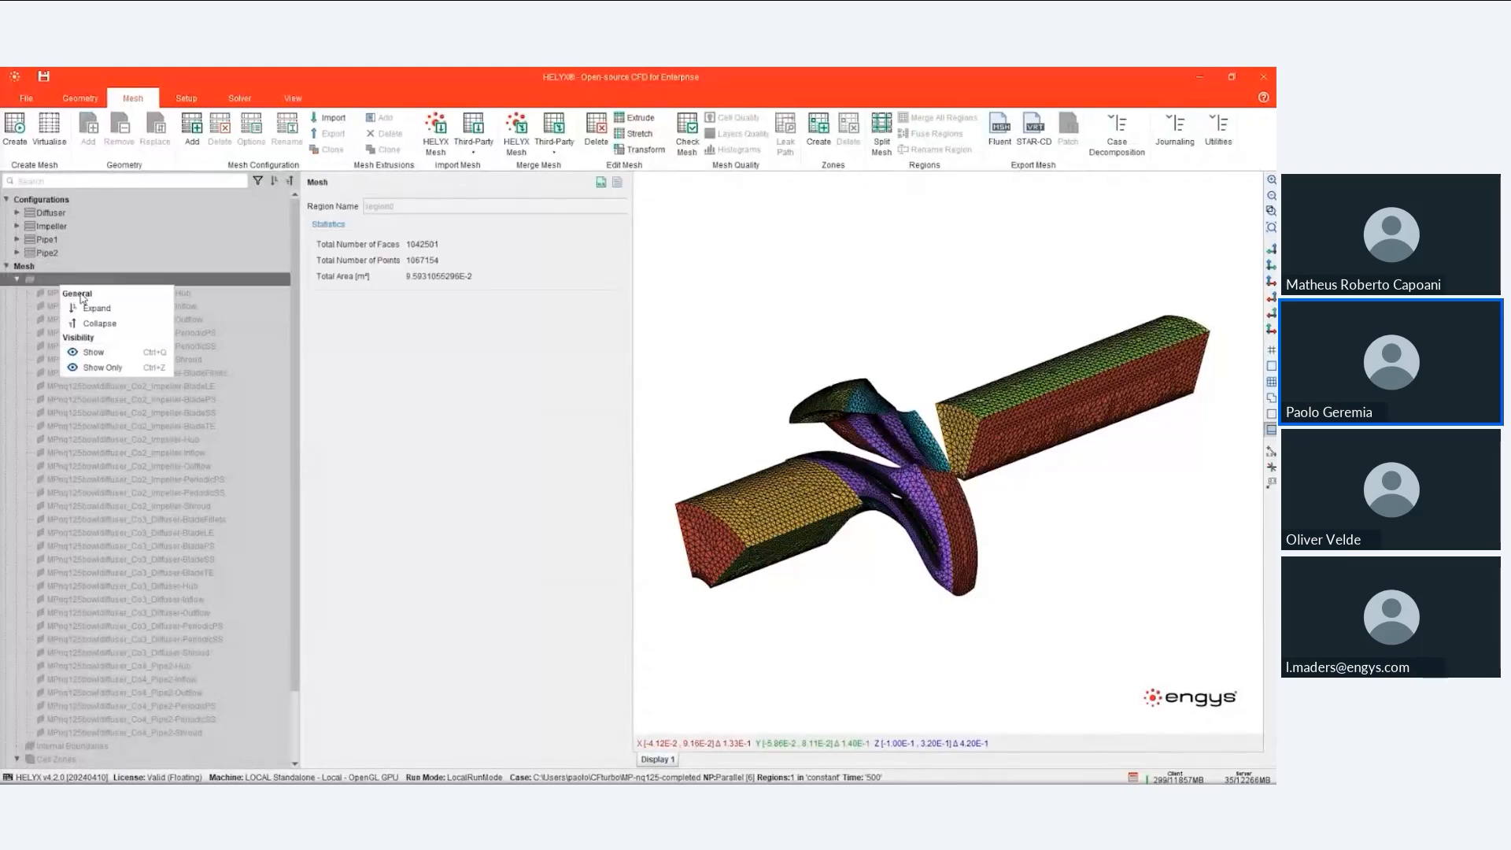
left_click(116, 368)
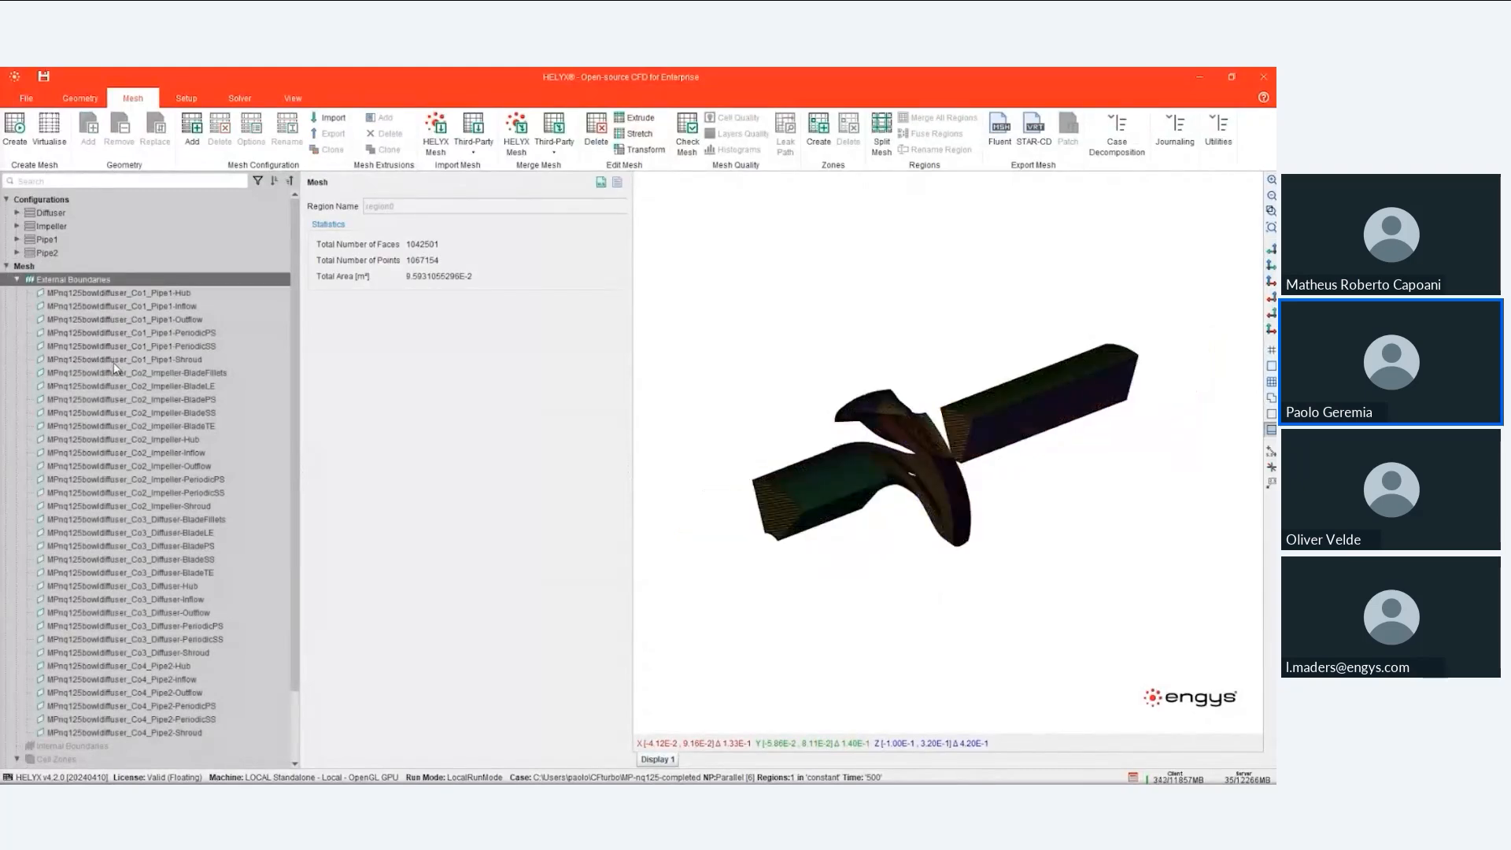
scroll(951, 567, "up", 1)
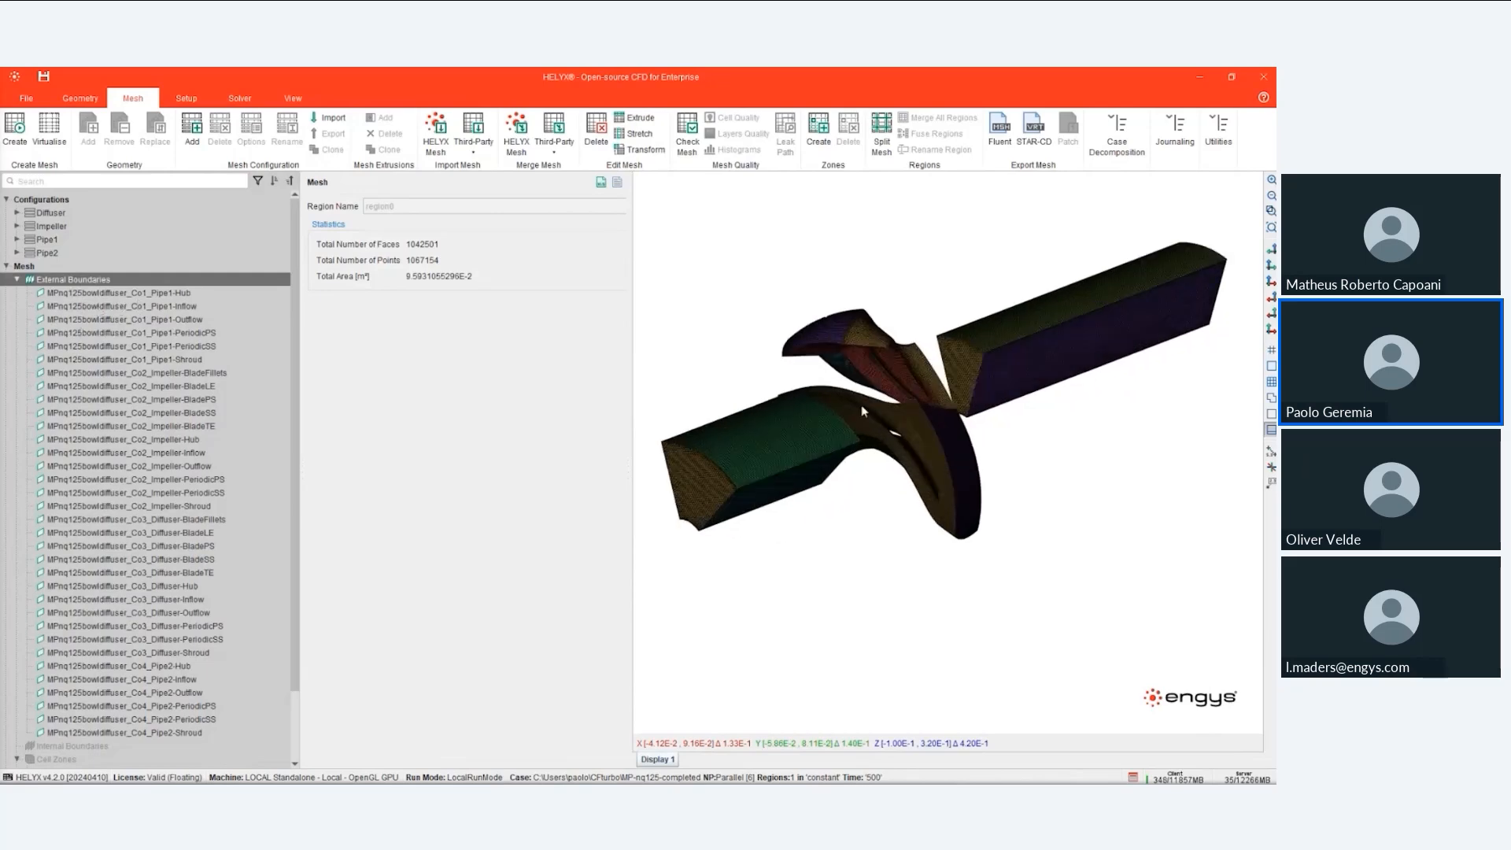
scroll(954, 493, "up", 1)
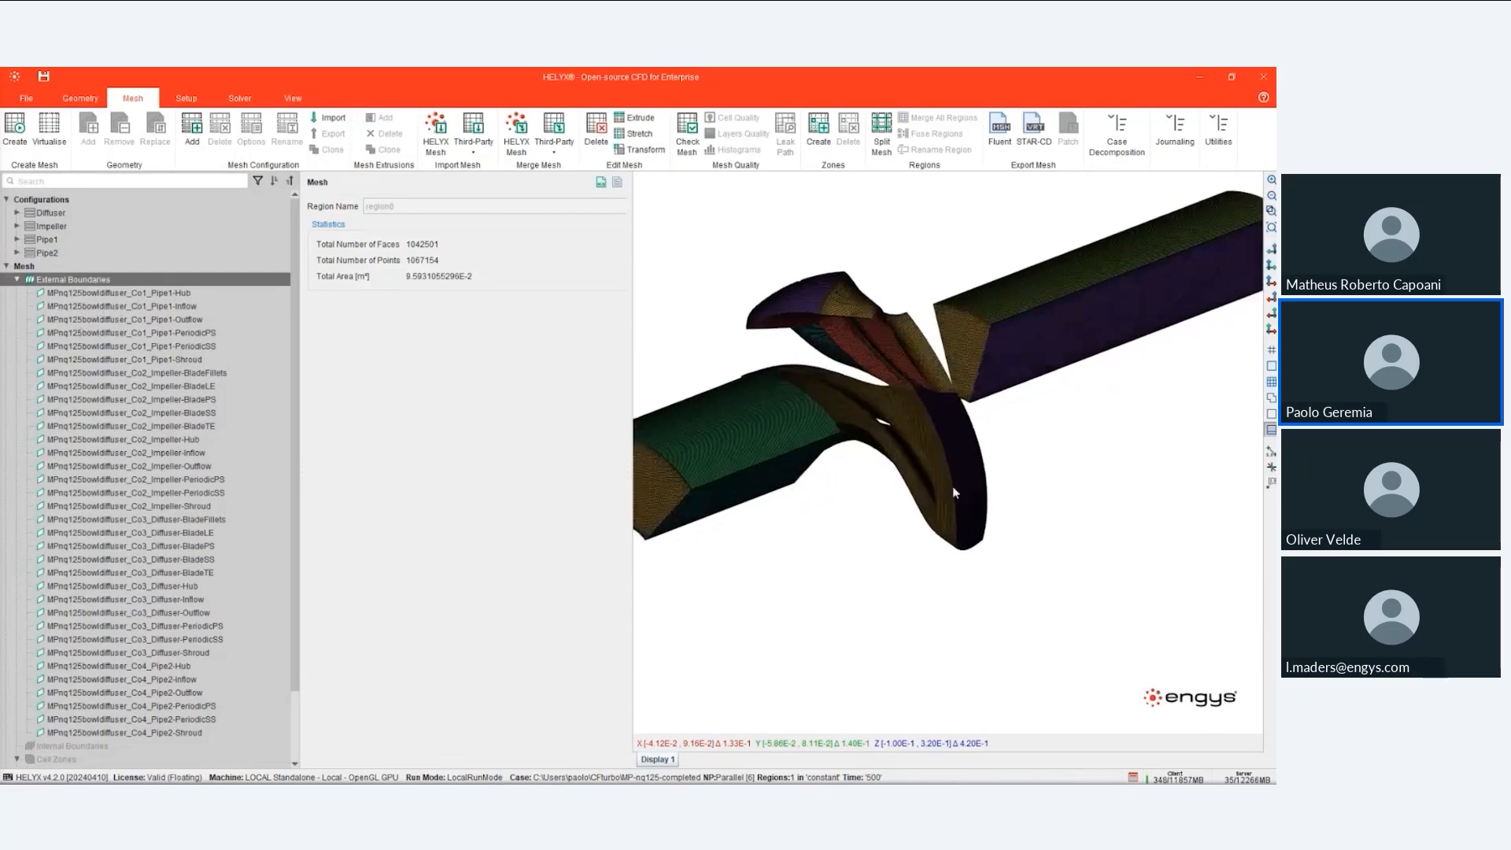
- Check the mesh statistics and examine the surface mesh closely on the pipe and around the impeller blade
left_click(23, 268)
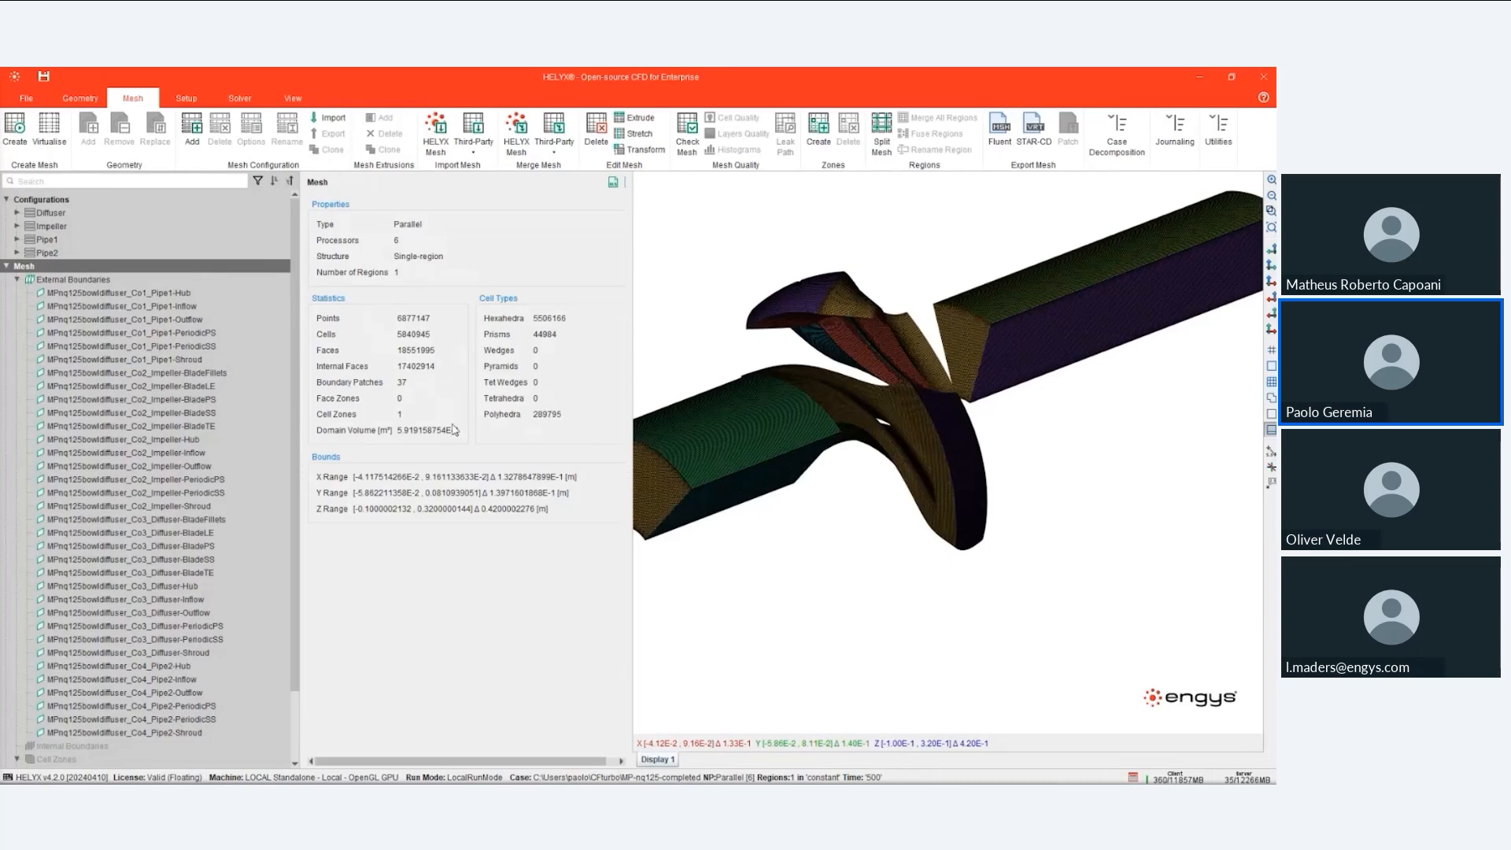
mouse_move(884, 456)
middle_mouse_down()
mouse_move(914, 465)
mouse_move(906, 477)
middle_mouse_up()
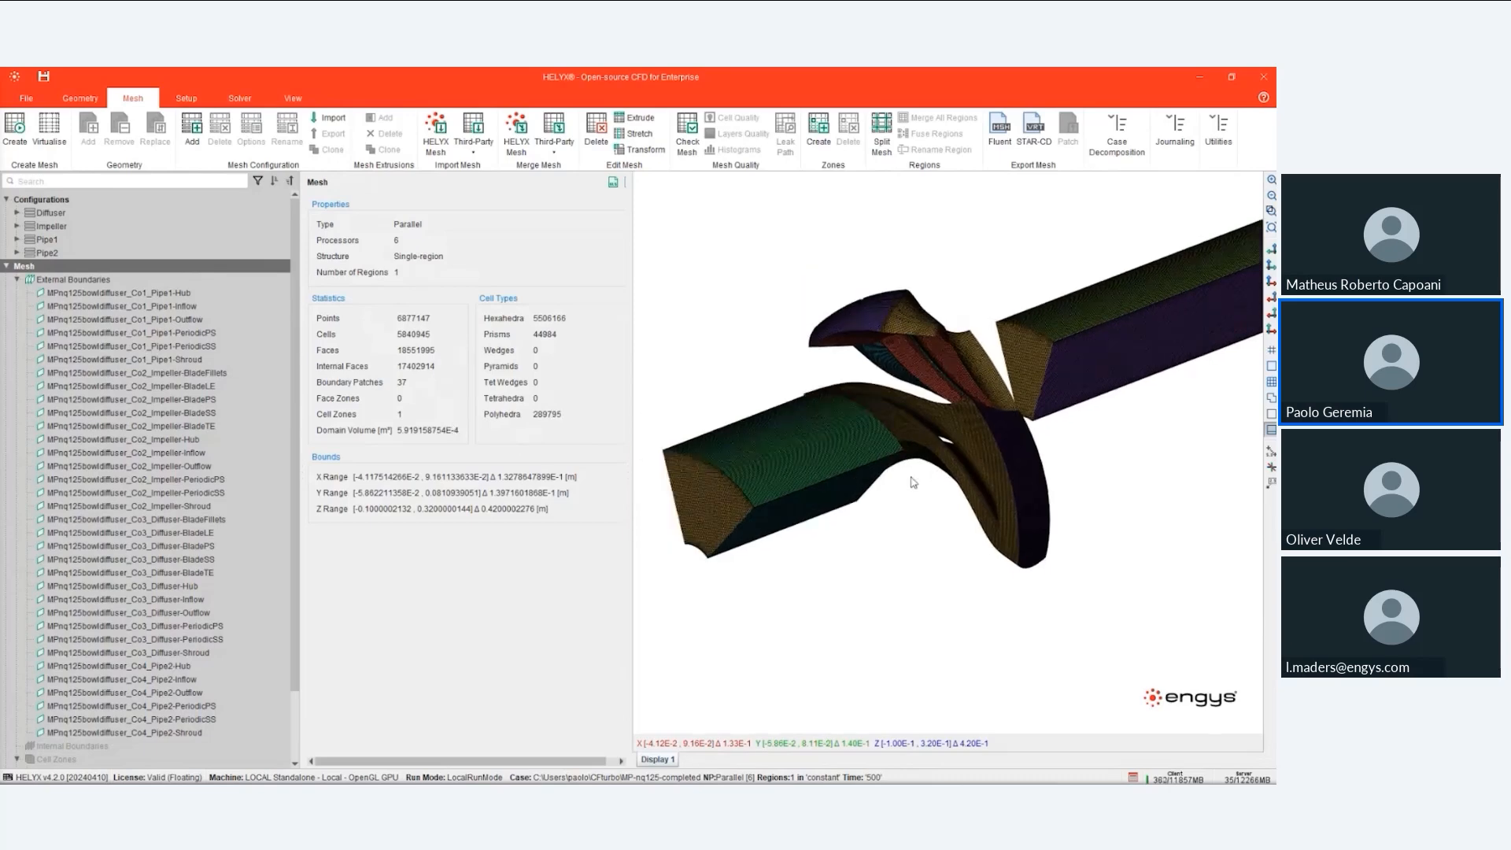
left_click_drag(815, 504, 752, 448)
scroll(752, 448, "up", 10)
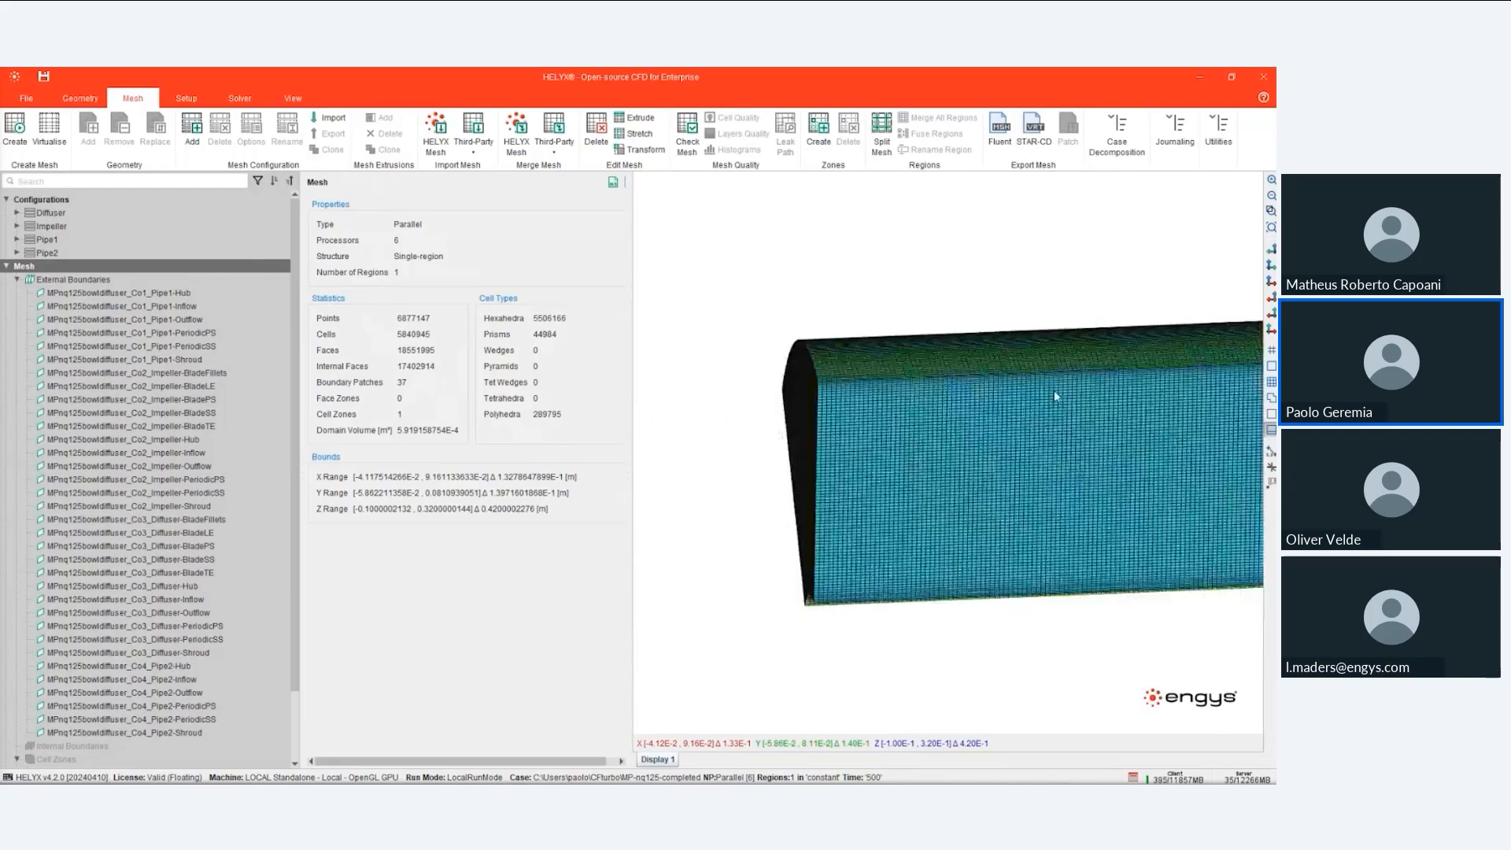
scroll(993, 481, "down", 5)
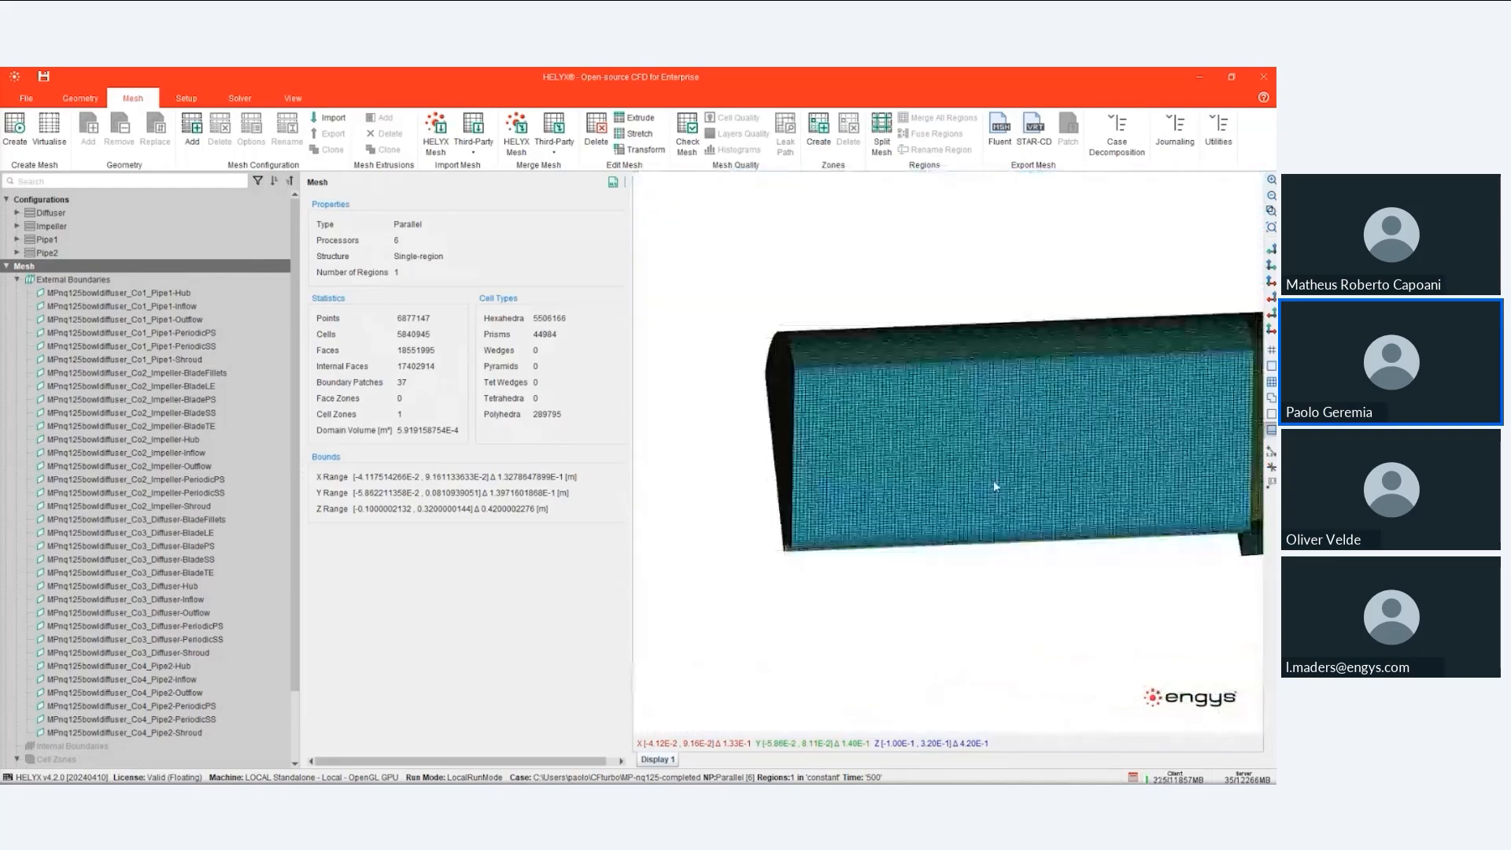
left_click_drag(994, 481, 970, 449)
scroll(1008, 466, "up", 4)
scroll(972, 449, "up", 1)
left_click_drag(971, 450, 874, 444)
left_click_drag(756, 489, 922, 459)
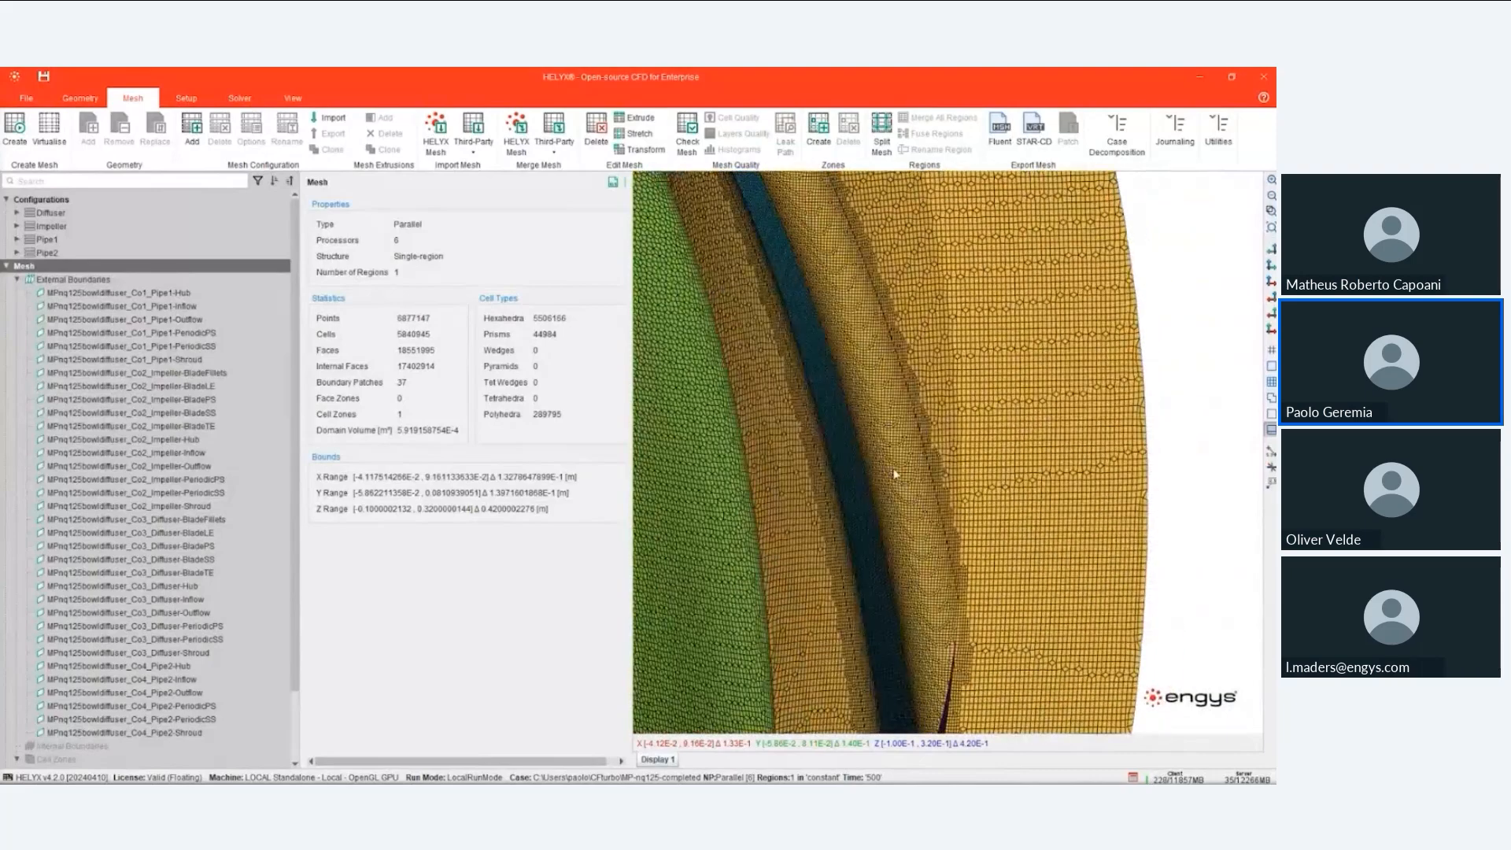
scroll(895, 474, "up", 6)
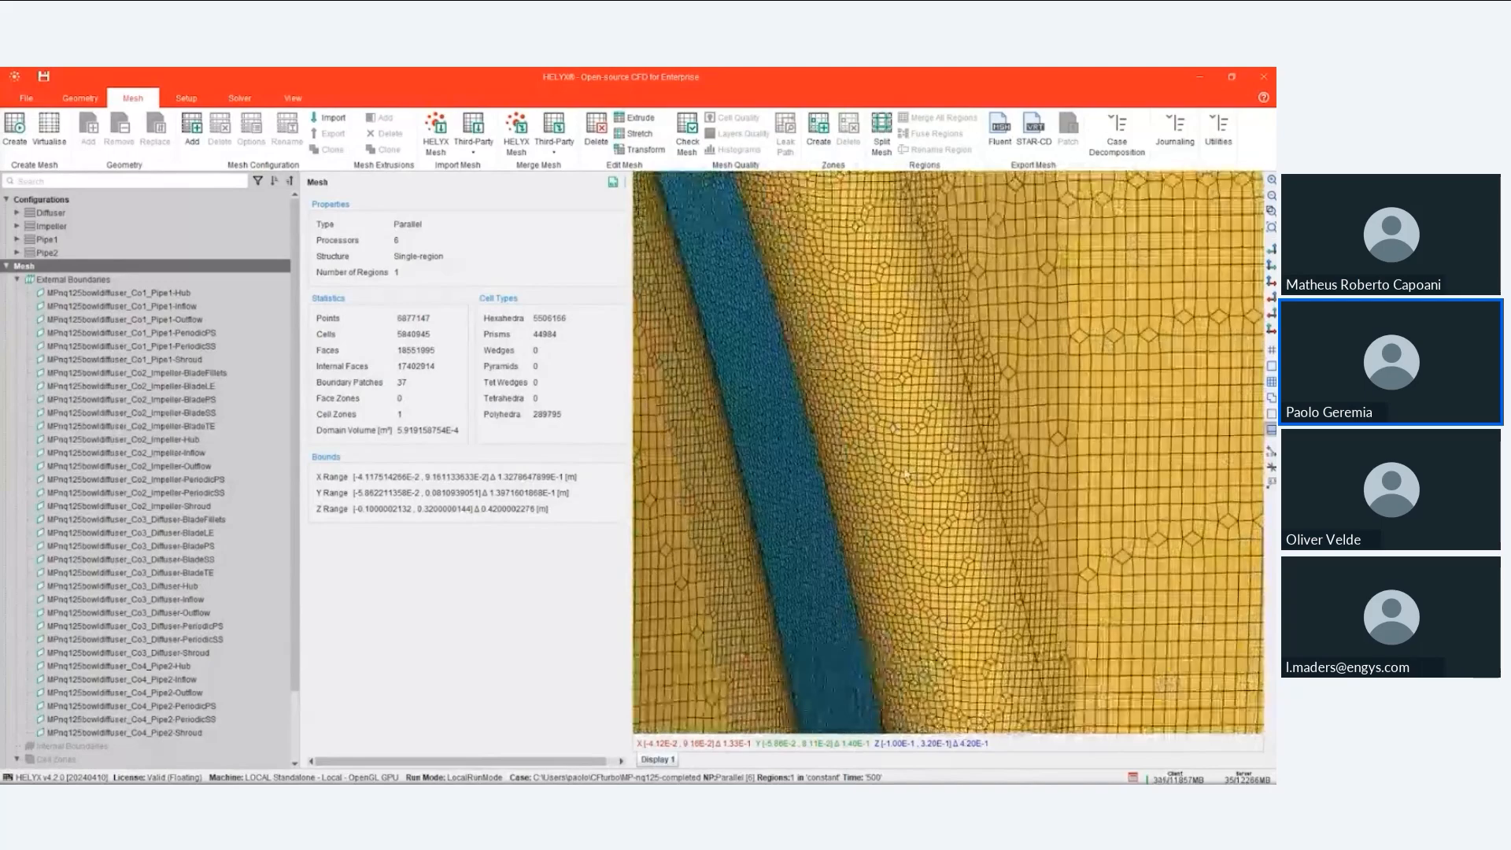
scroll(906, 475, "down", 5)
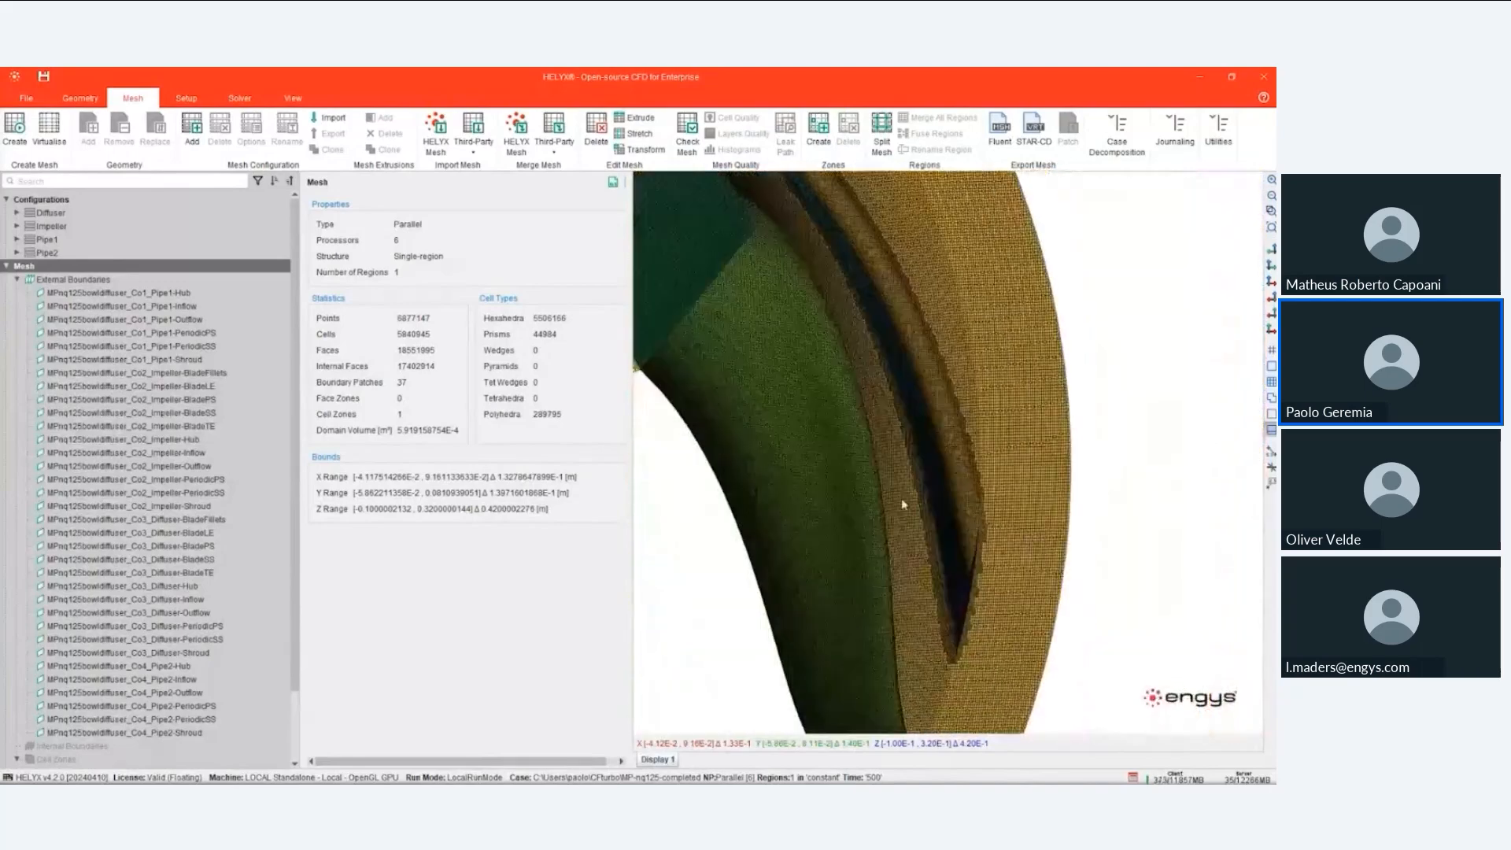
scroll(910, 491, "down", 3)
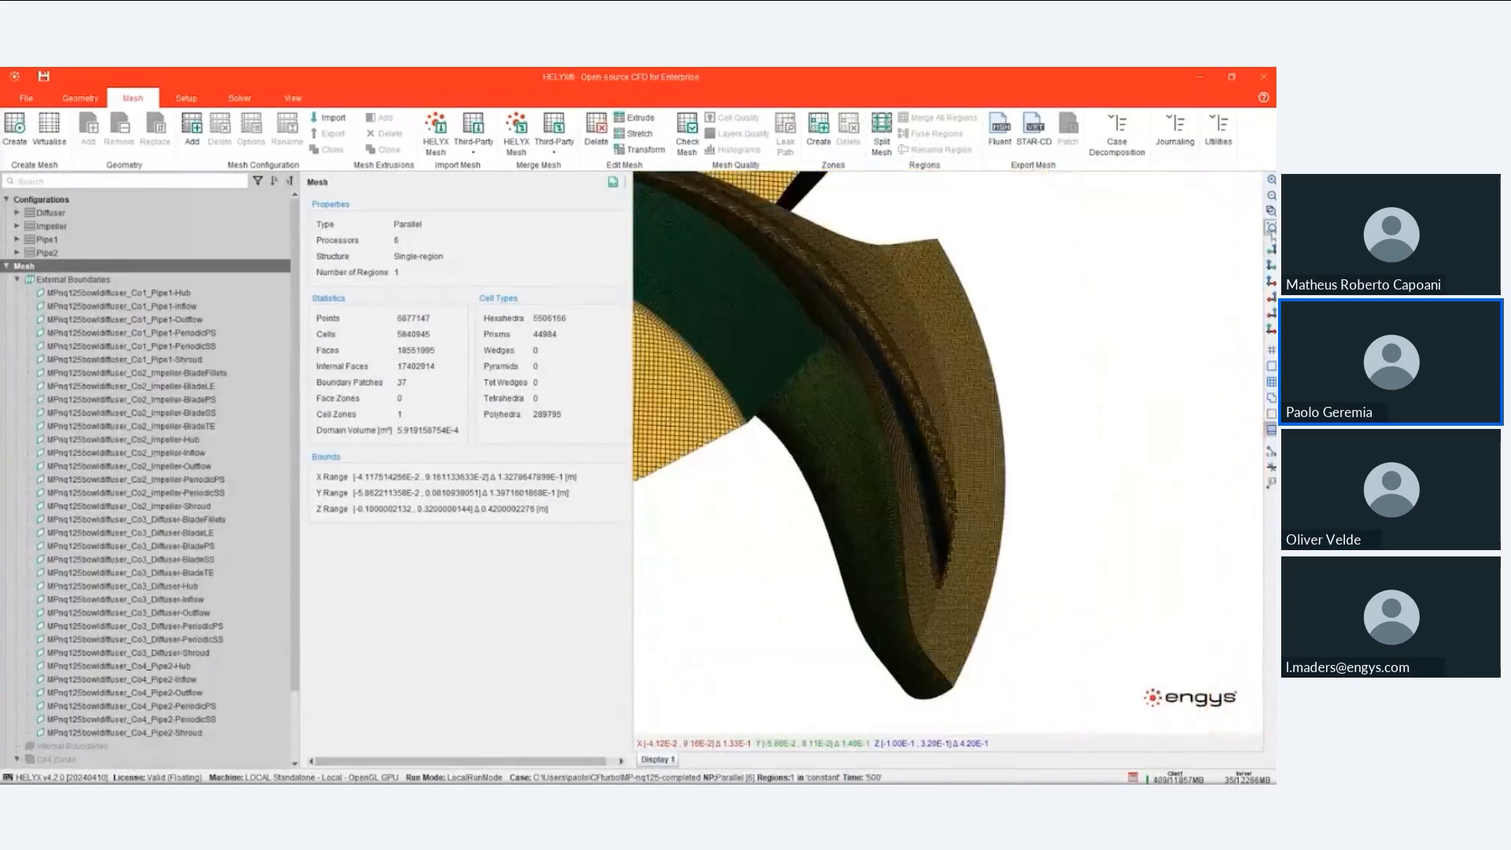
- Fit the whole domain in the view and display the boundaries as shaded surfaces without mesh edges
left_click(1271, 229)
left_click(1271, 366)
left_click_drag(1093, 407, 1019, 374)
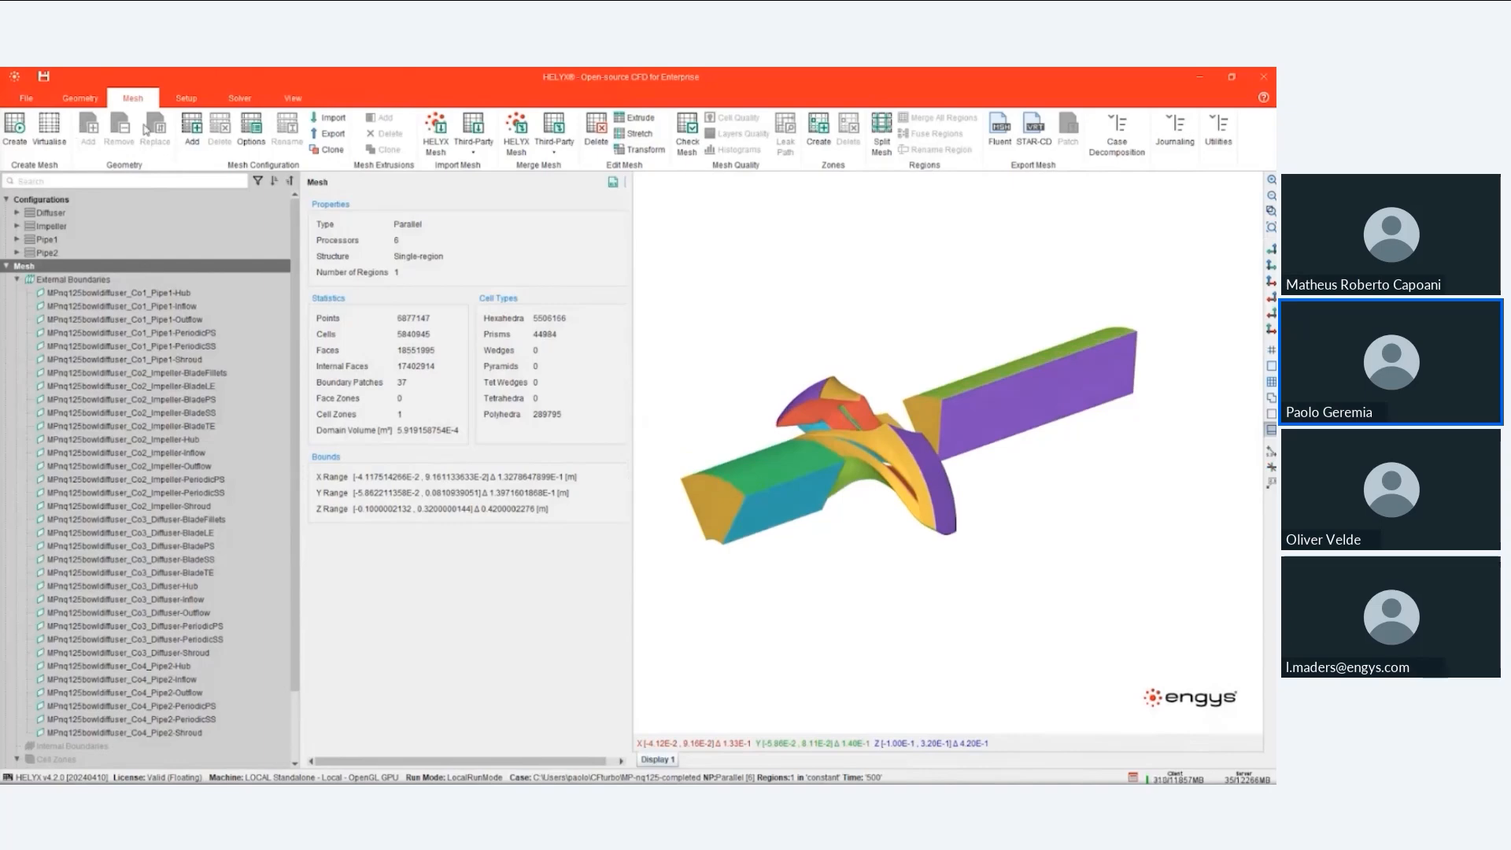
- Review the solution settings, the Fluid material properties and the rotatingFrame1 motion, briefly previewing the frame's coordinate system
left_click(187, 98)
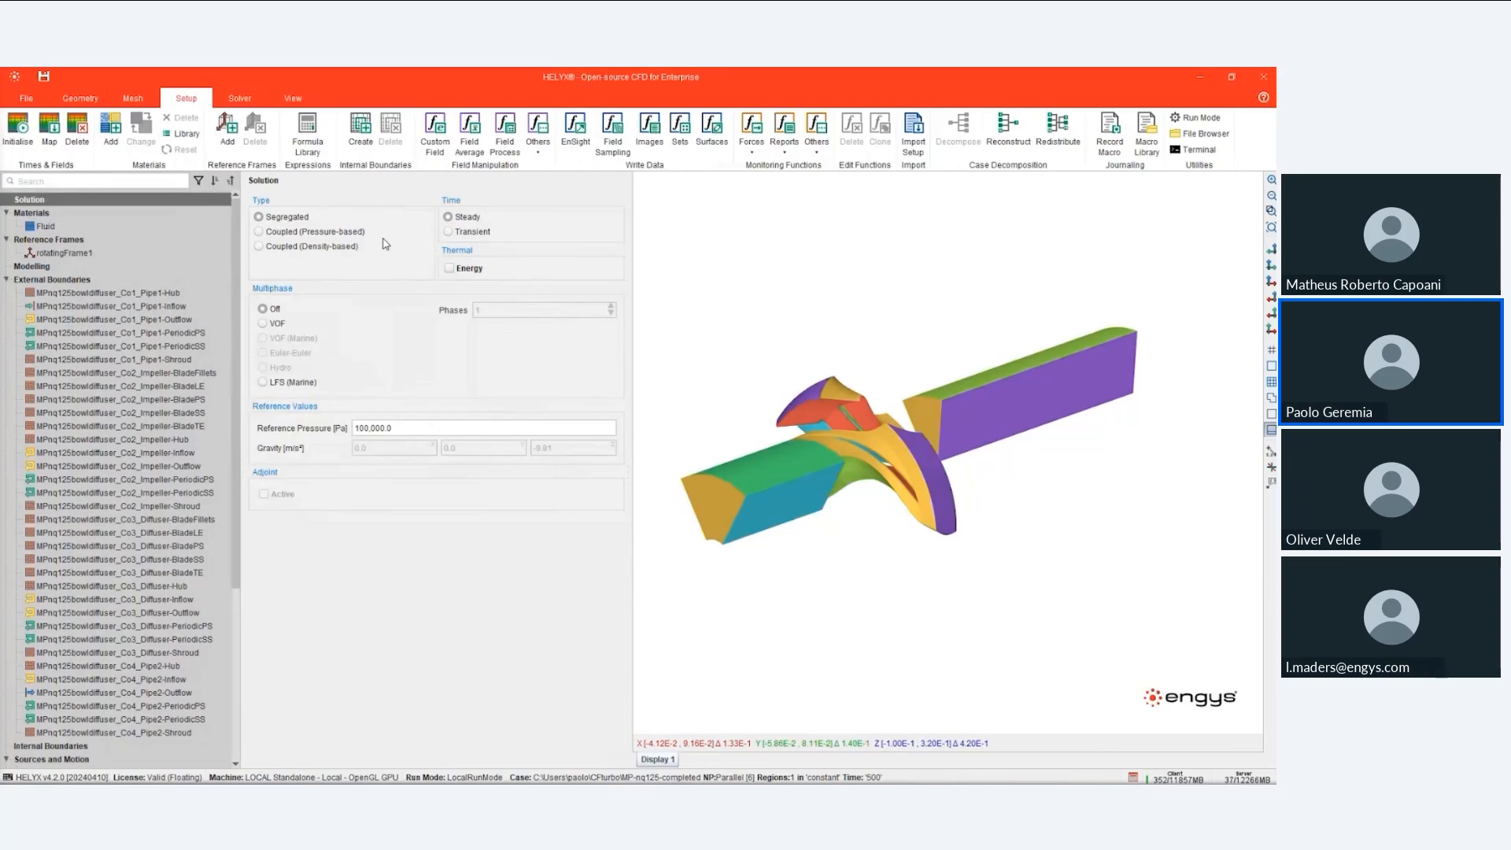
left_click(34, 229)
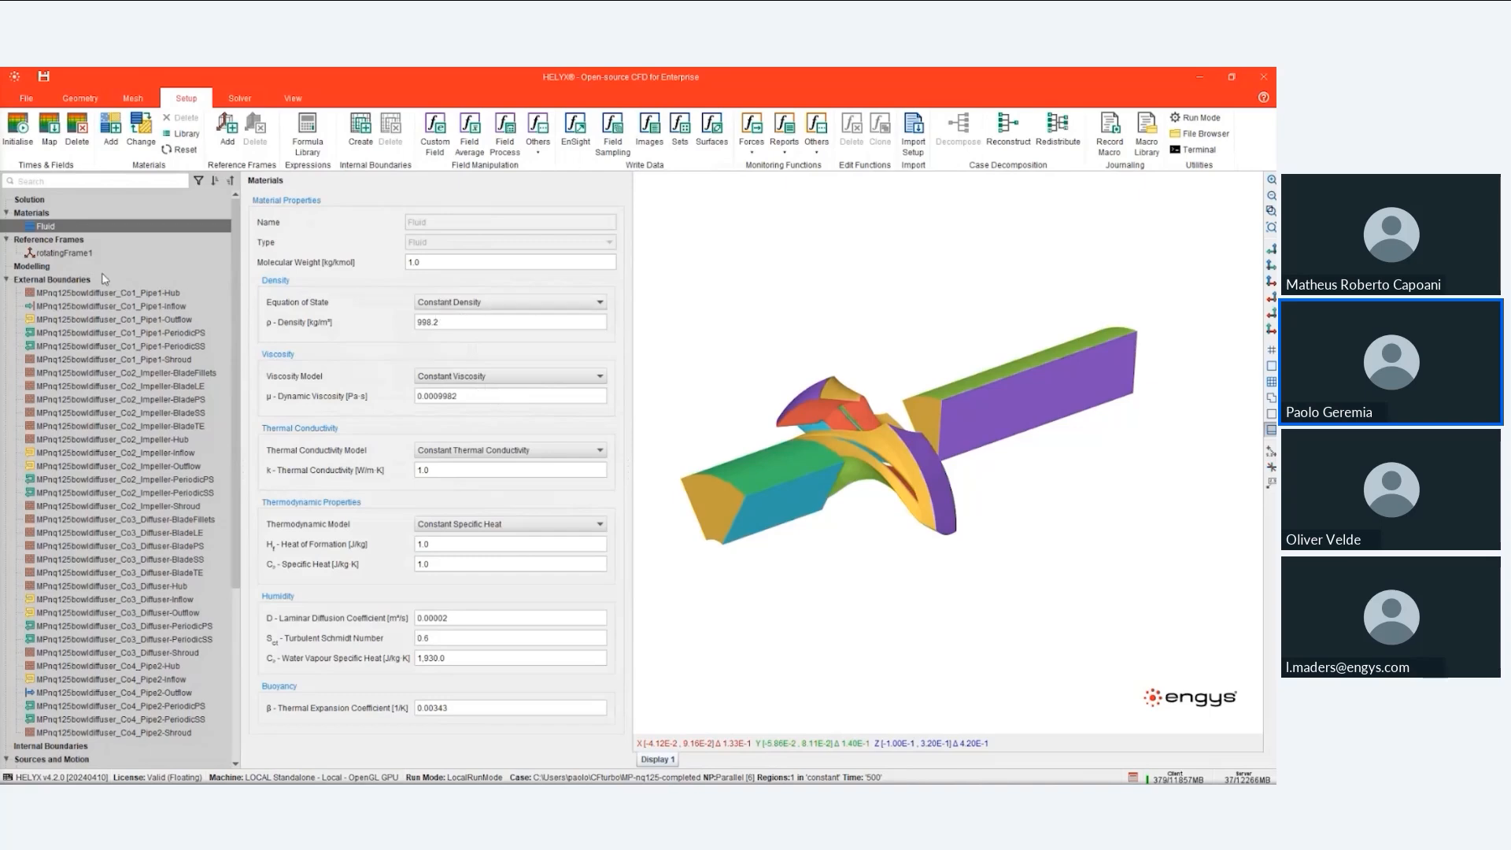
left_click(87, 257)
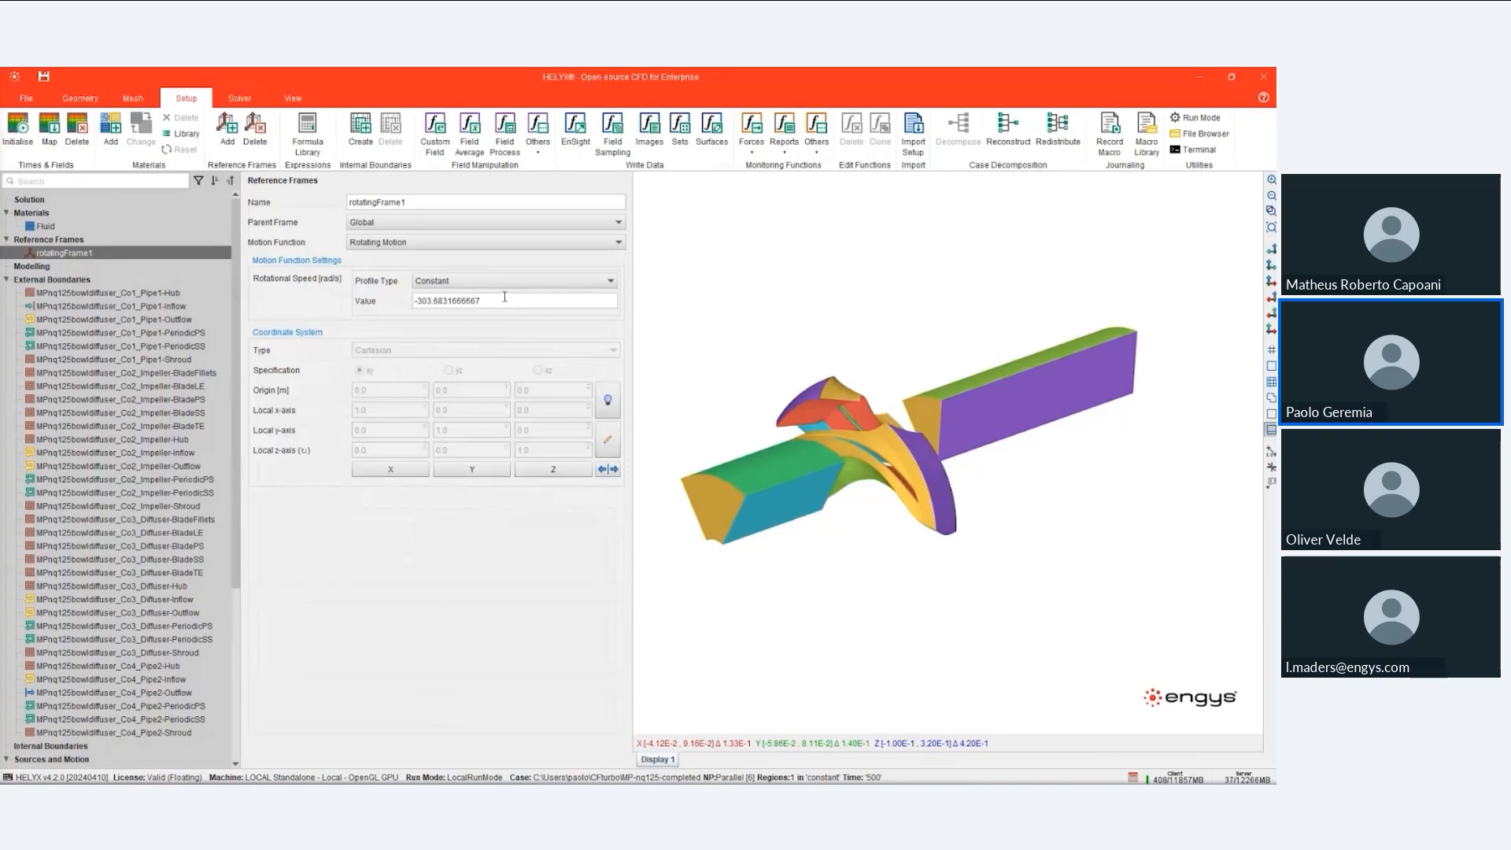
left_click(604, 399)
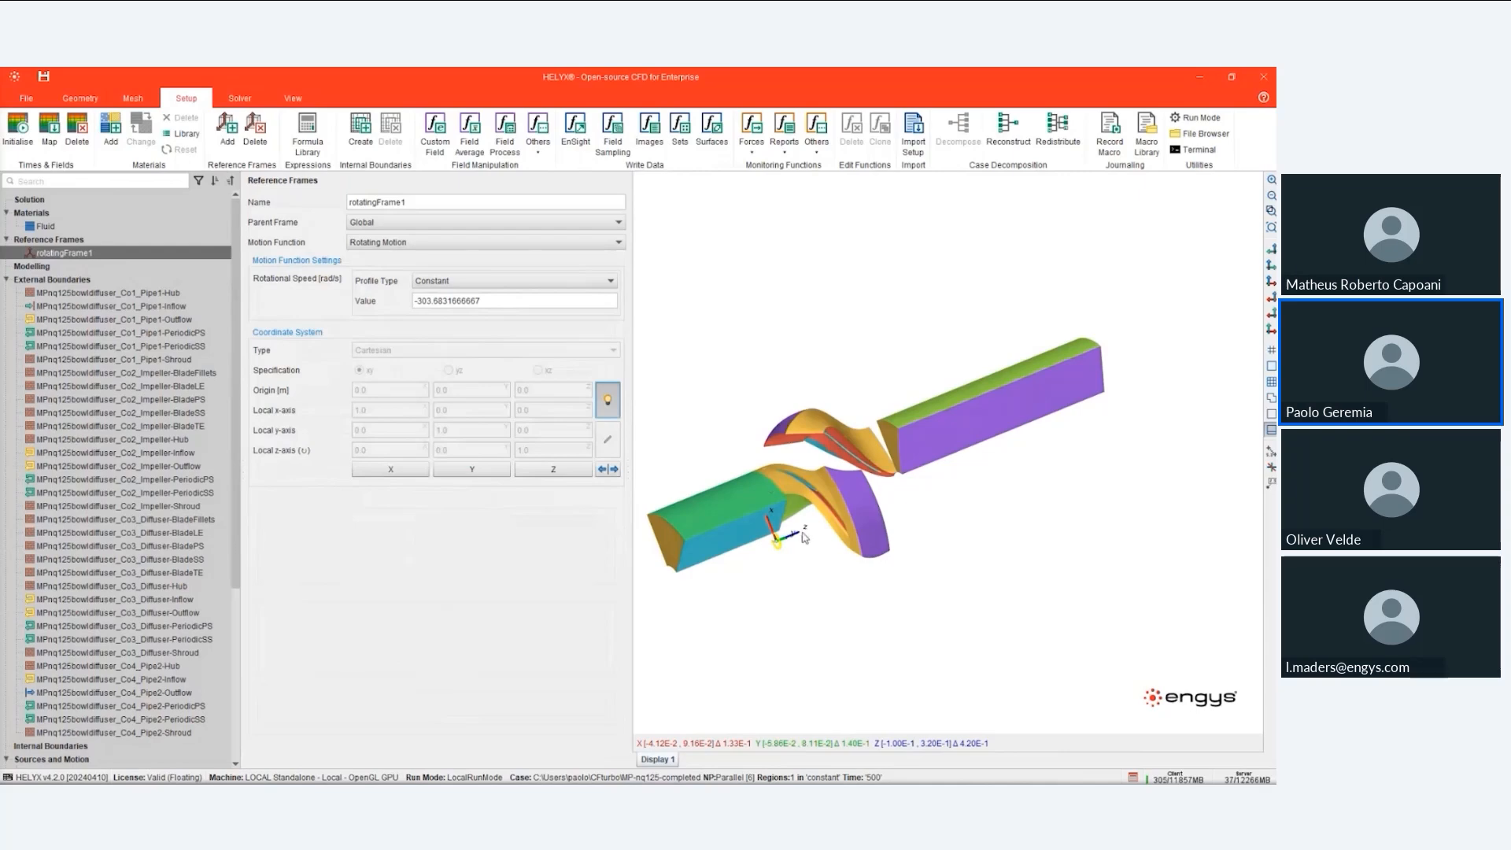
left_click(608, 400)
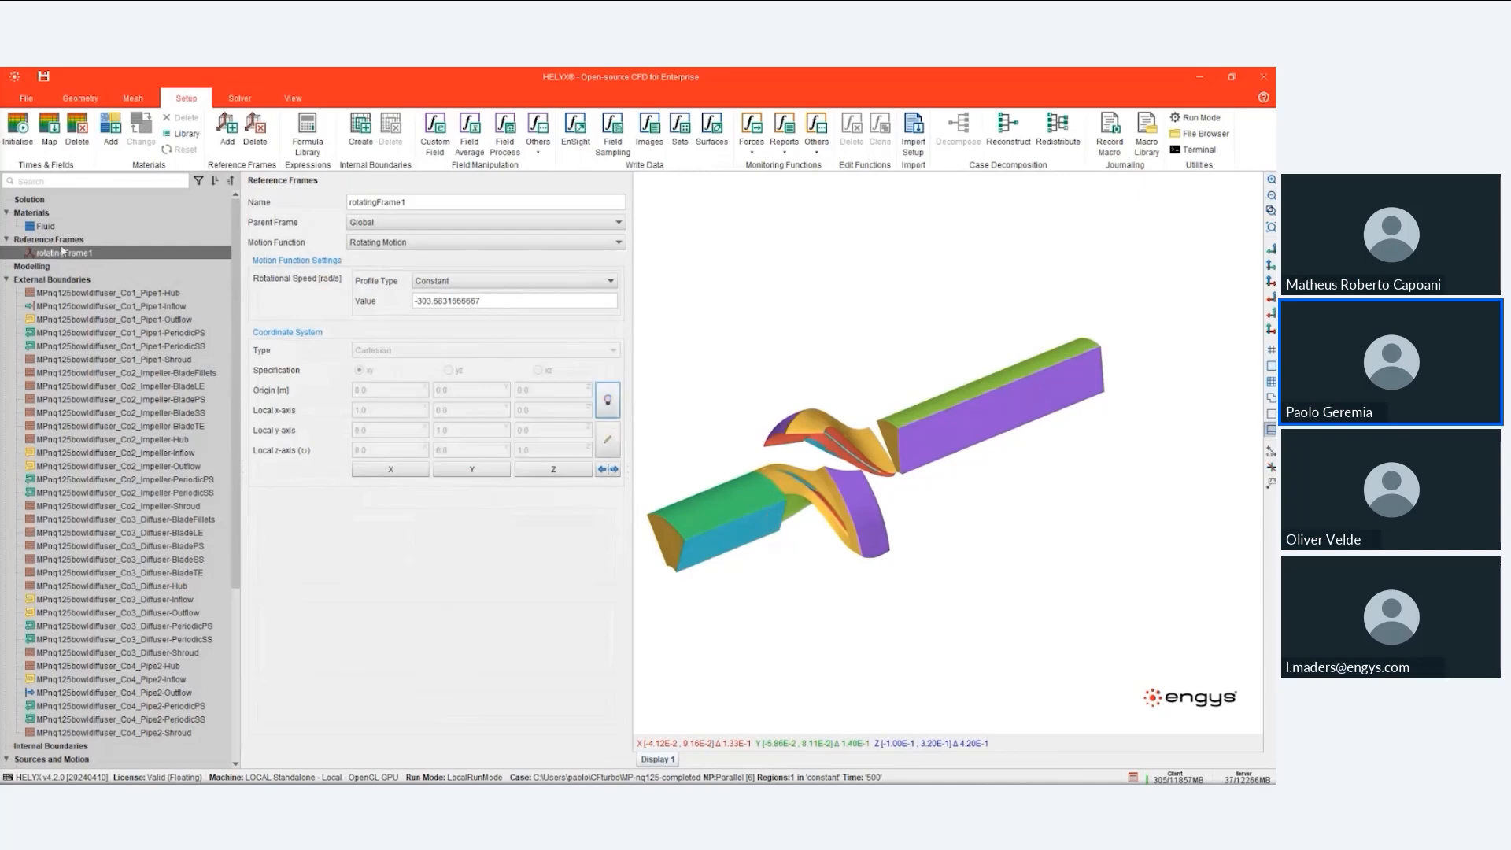
- Review the Modelling settings and look through the available RANS turbulence models, keeping k-ω SST
left_click(37, 268)
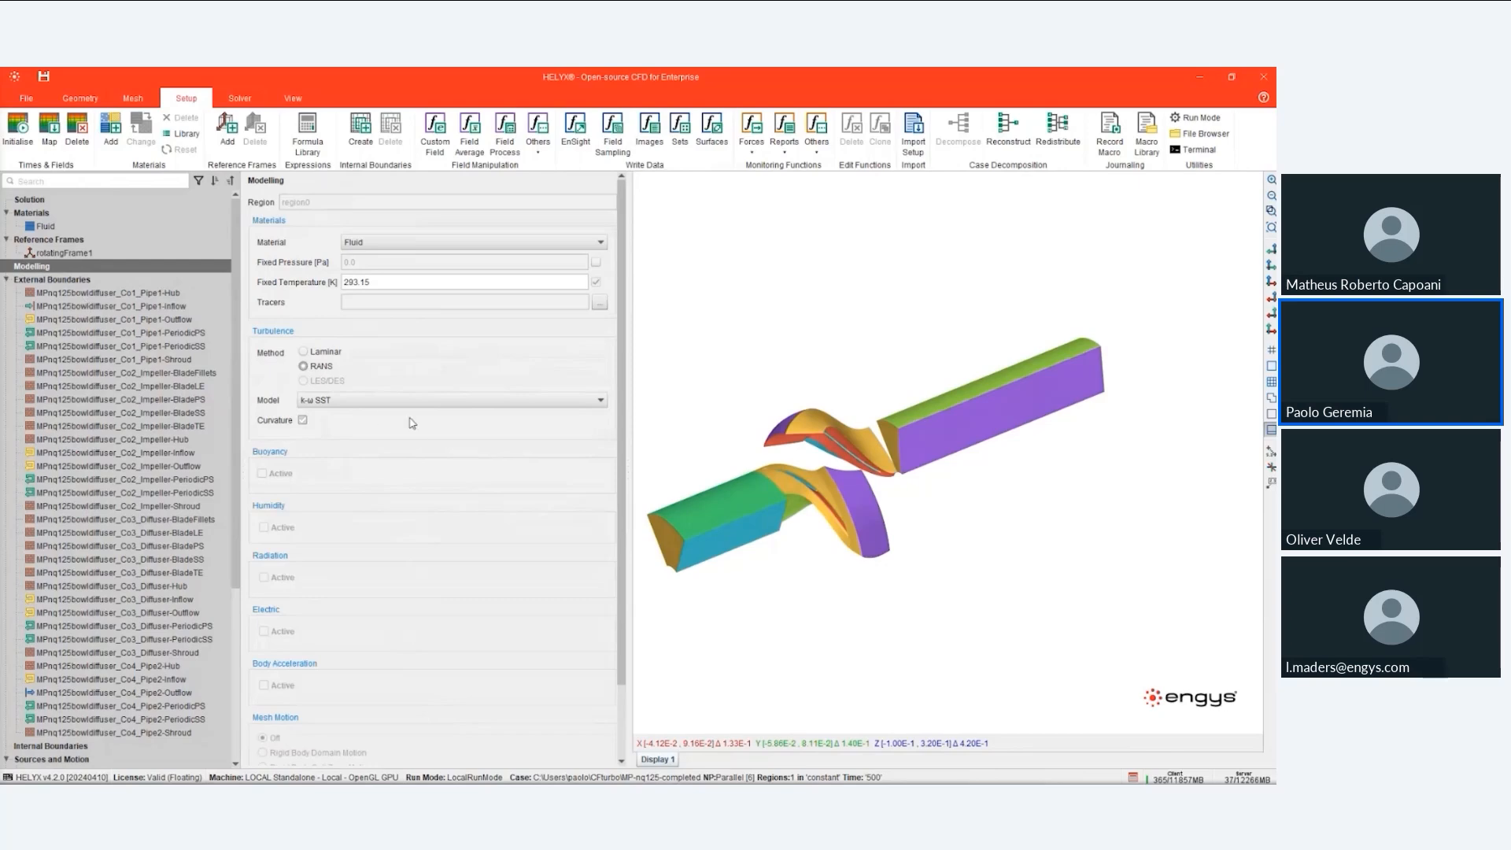
left_click(379, 401)
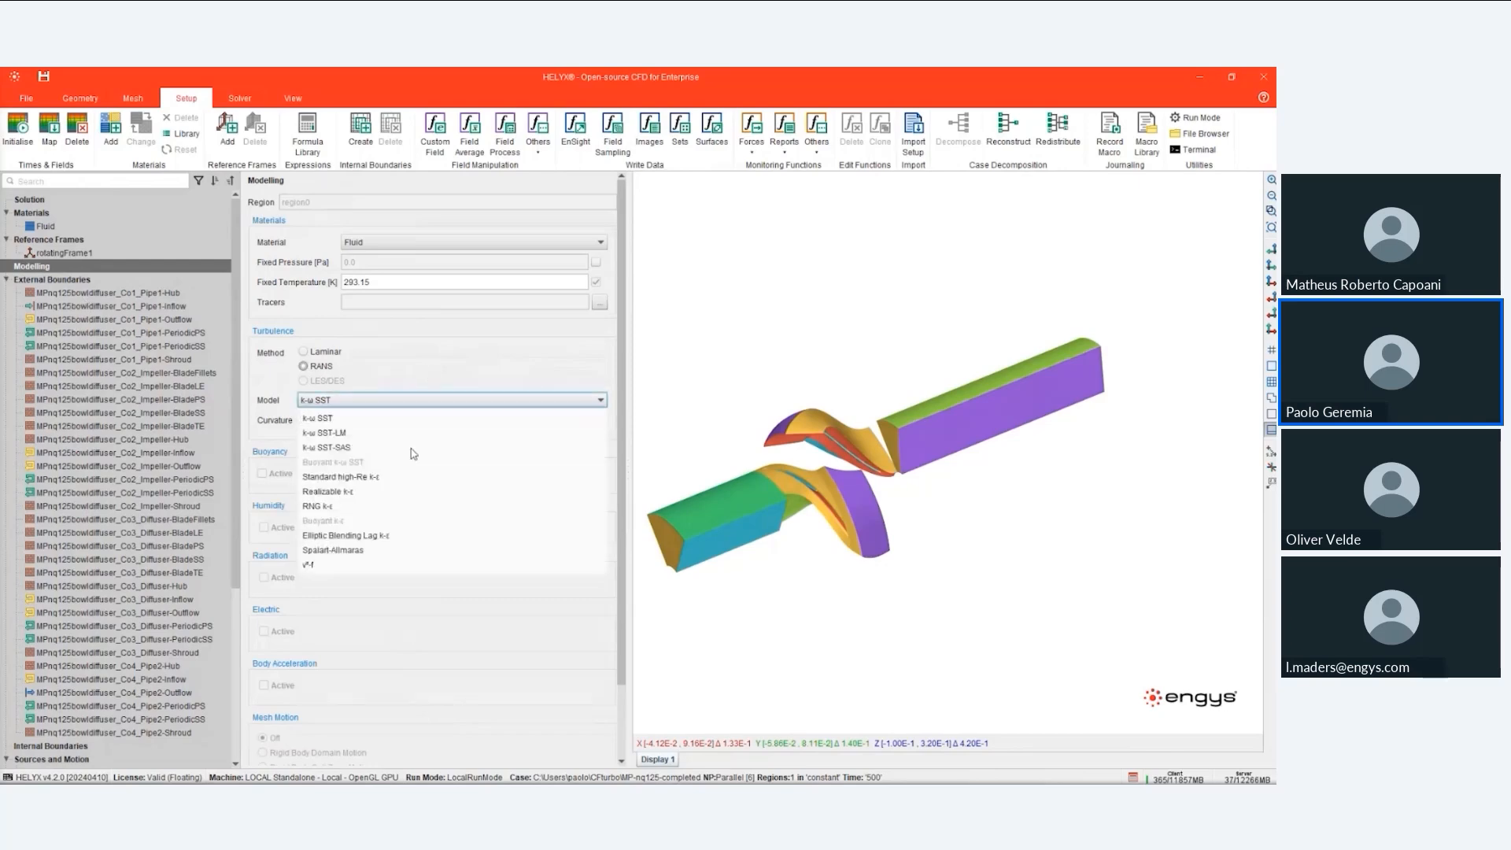
left_click(425, 418)
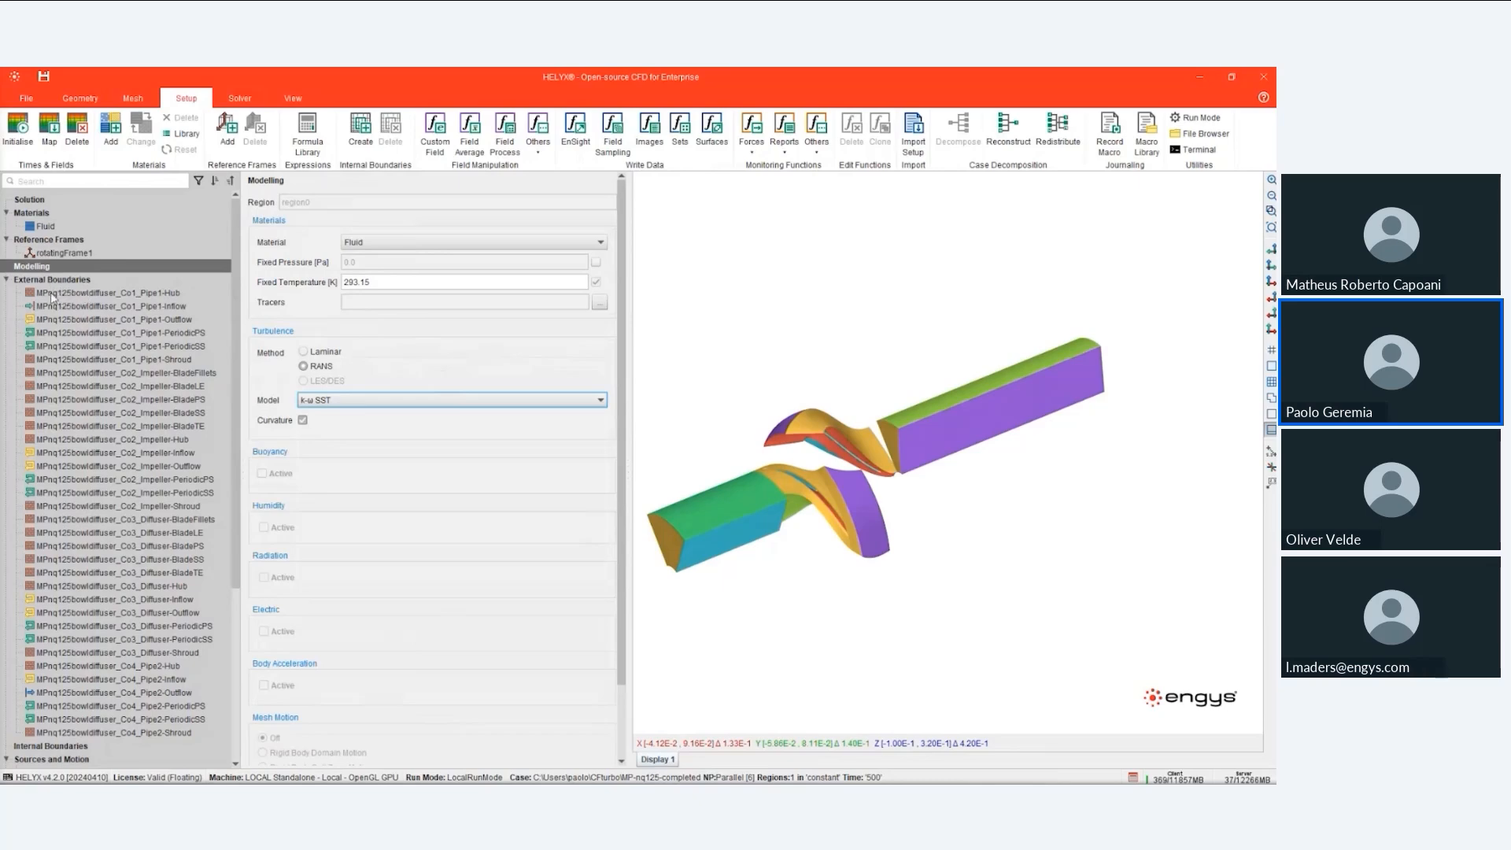
- Review the boundary conditions of the Pipe1 hub wall, the impeller BladeSS wall, the Pipe1 inflow and the Pipe2 outflow
left_click(122, 294)
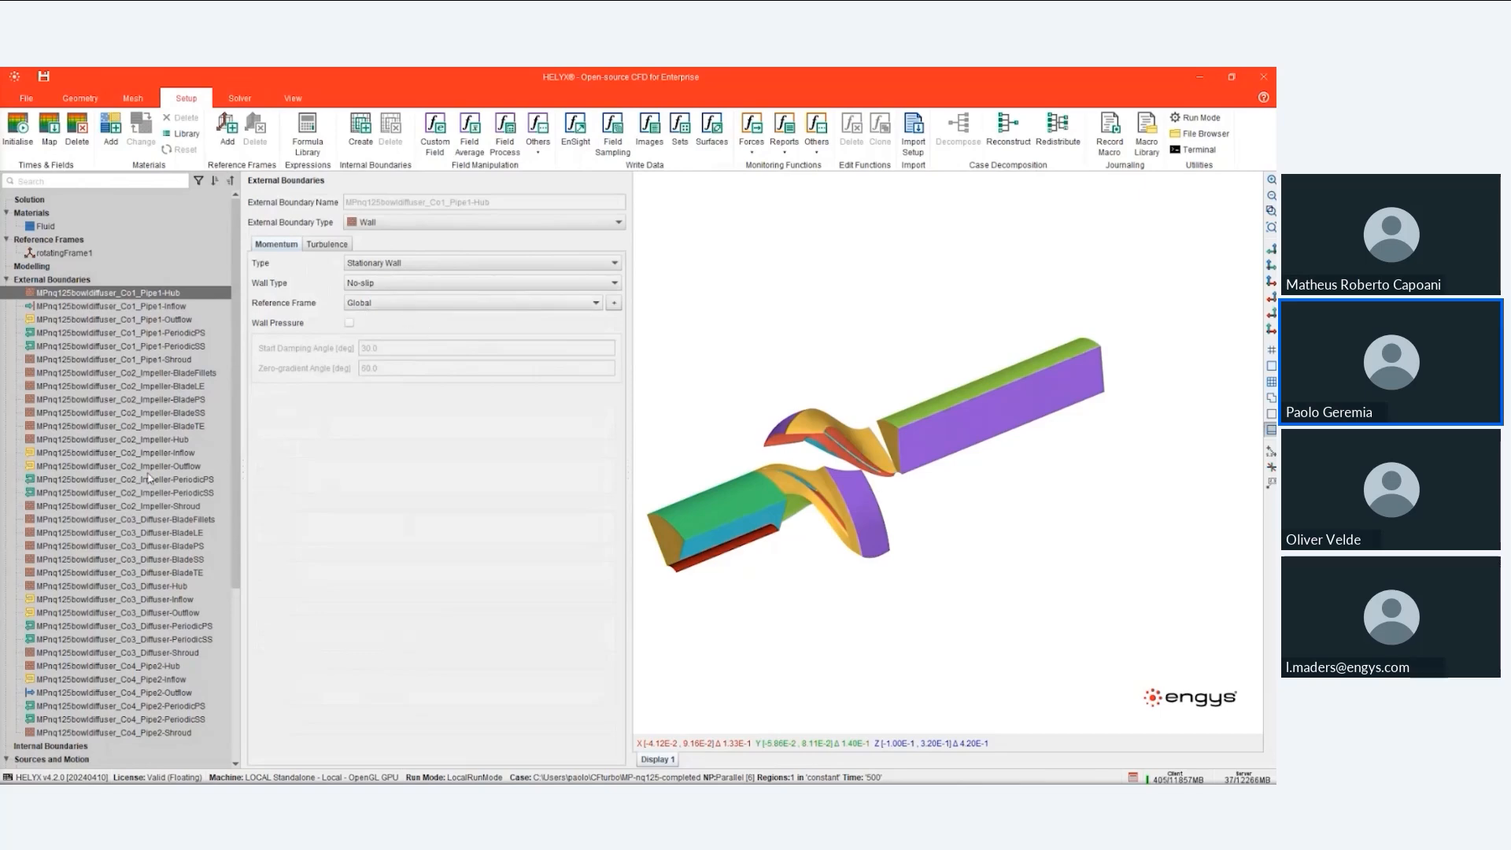
left_click(170, 413)
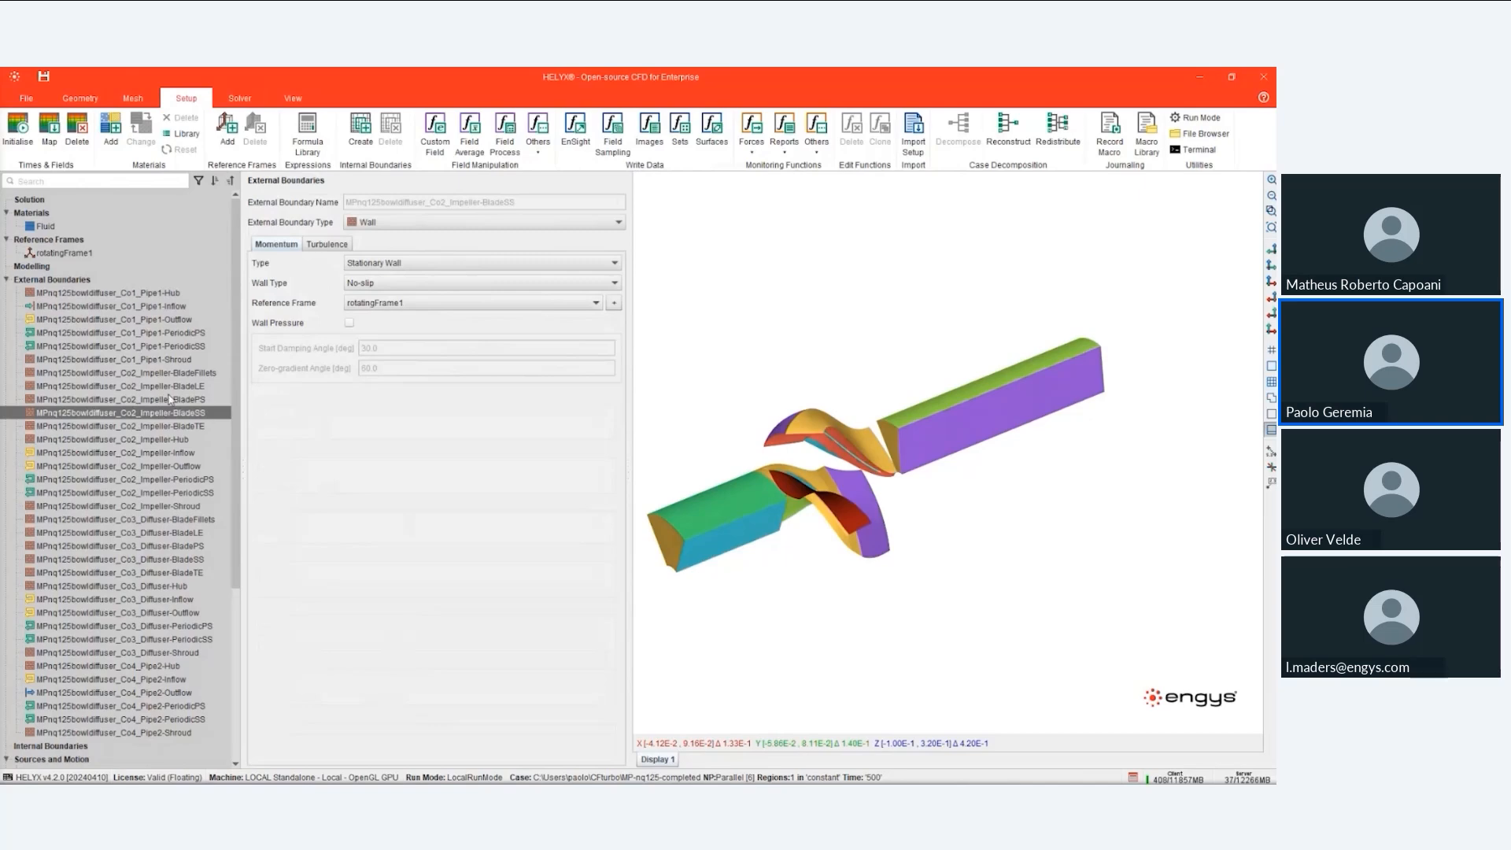
left_click(179, 308)
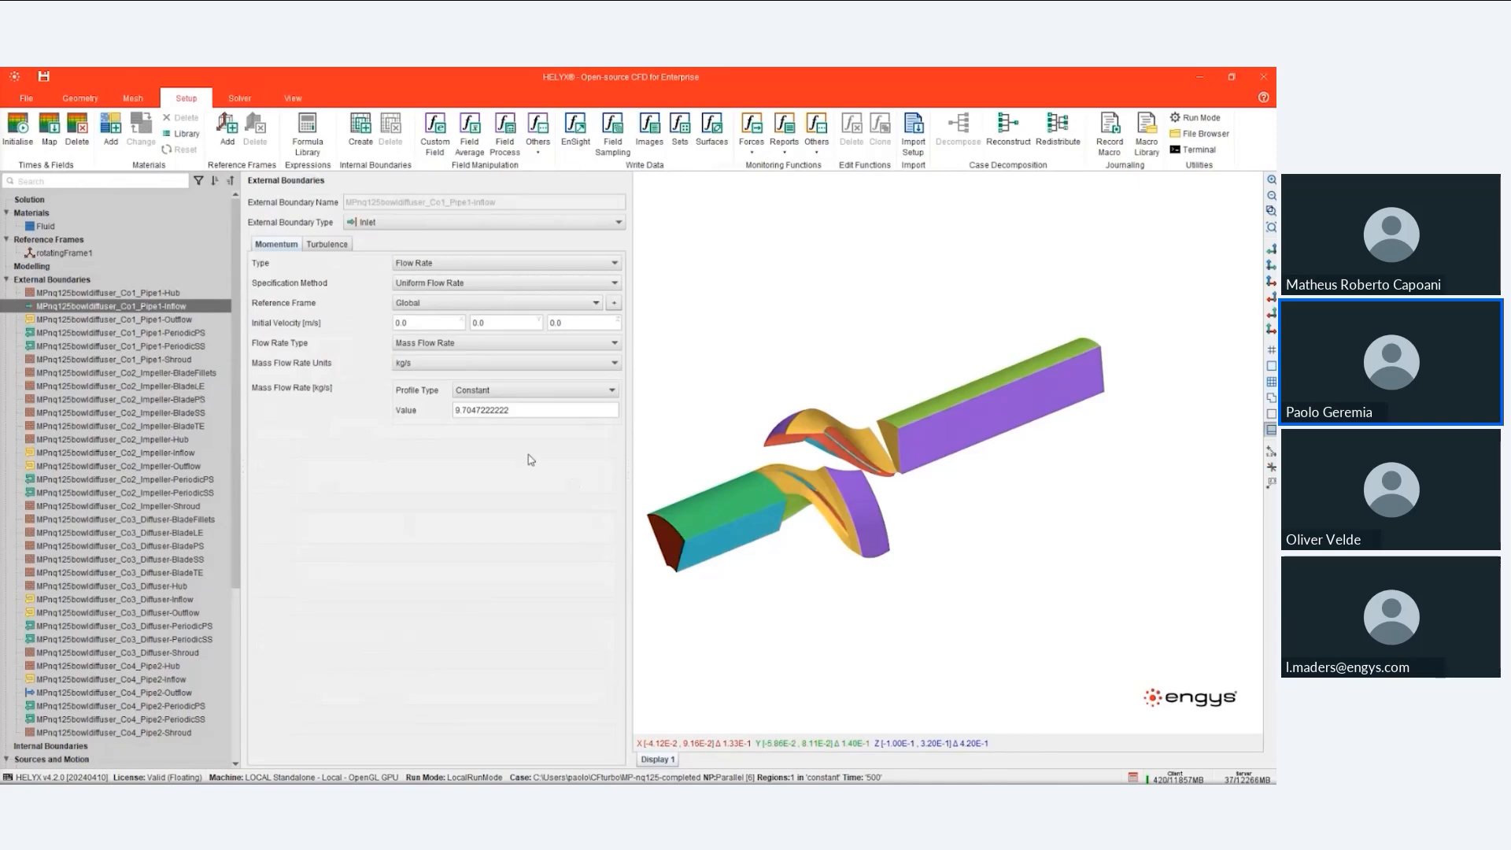
left_click(176, 693)
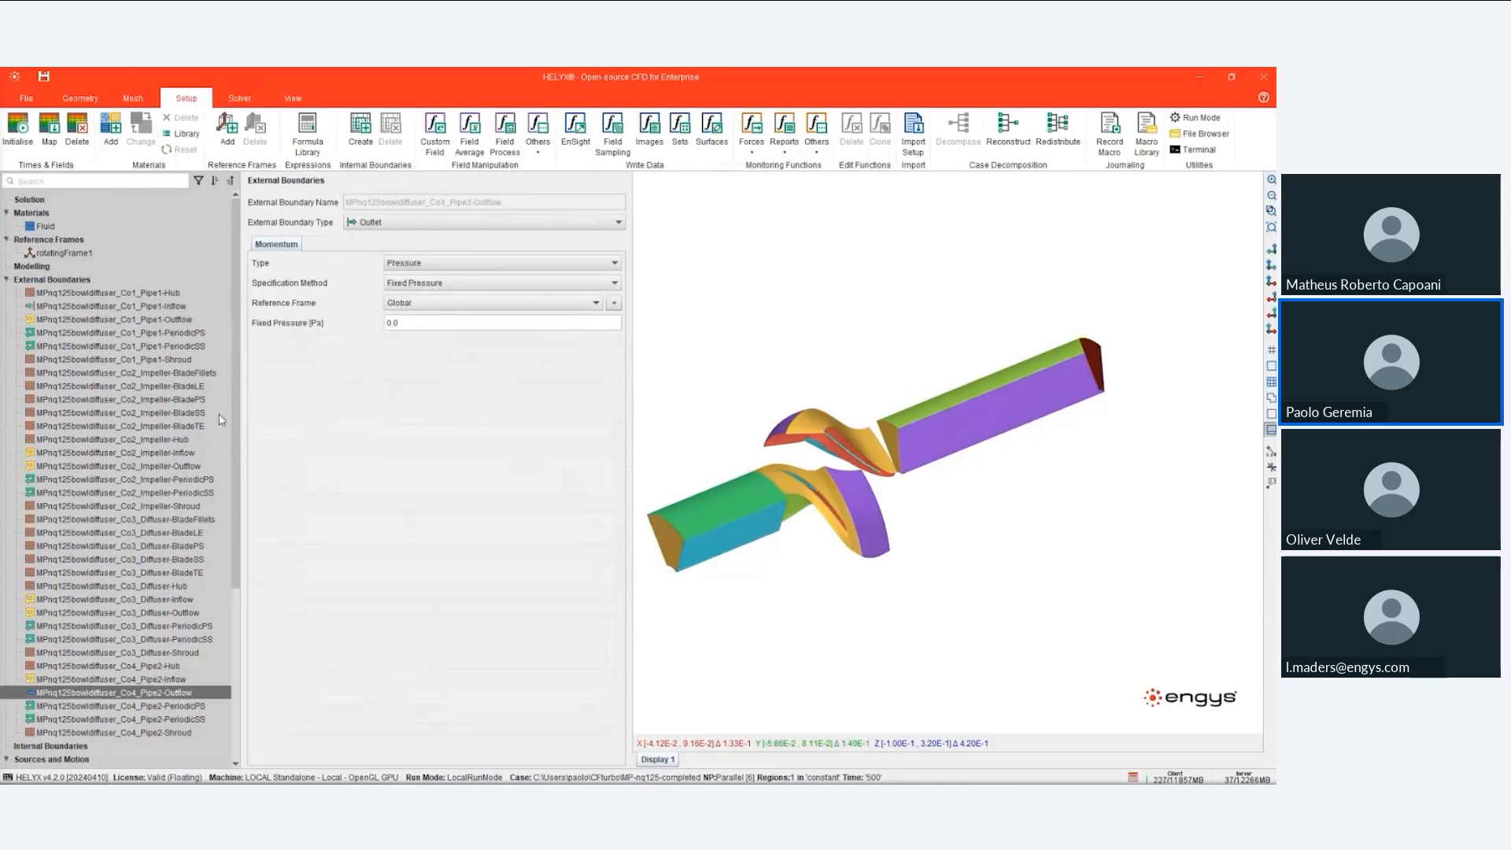
- Review the Pipe1 outflow mixing plane and the periodic patches, previewing the rotation axis of the PeriodicSS patch
left_click(178, 319)
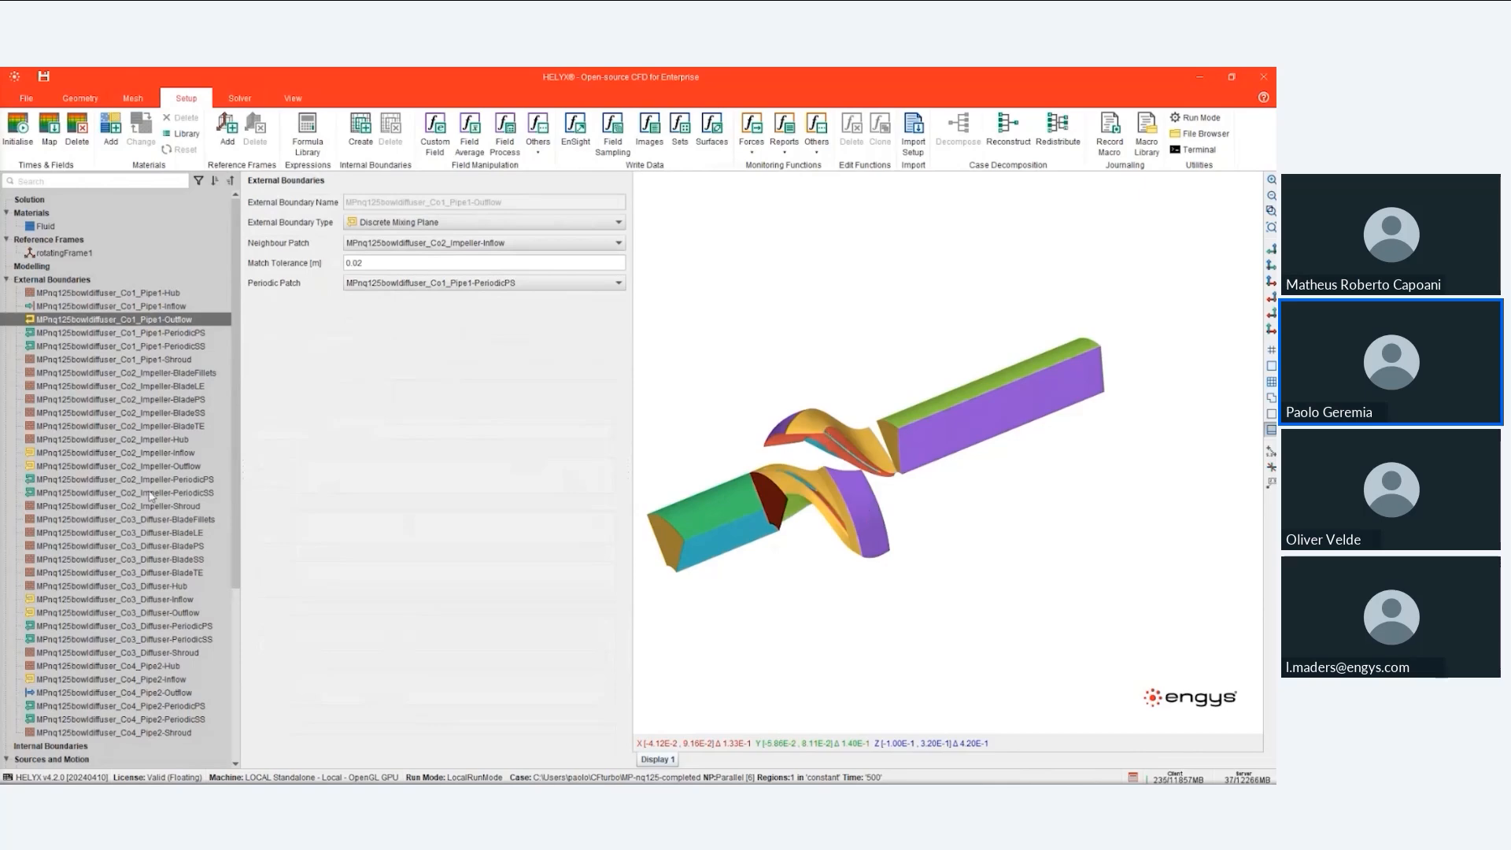
left_click(166, 347)
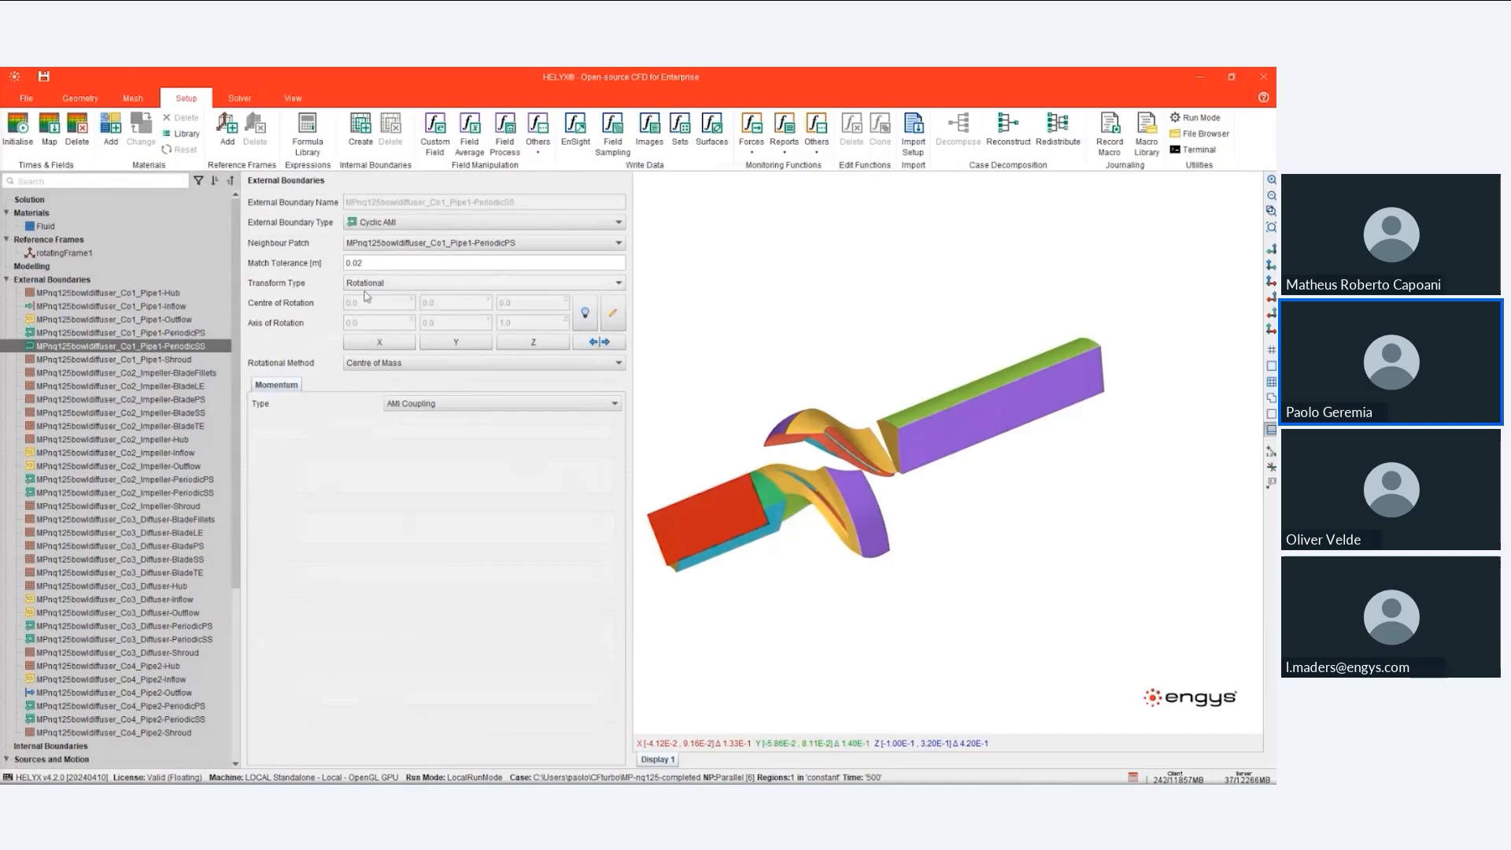
left_click(586, 318)
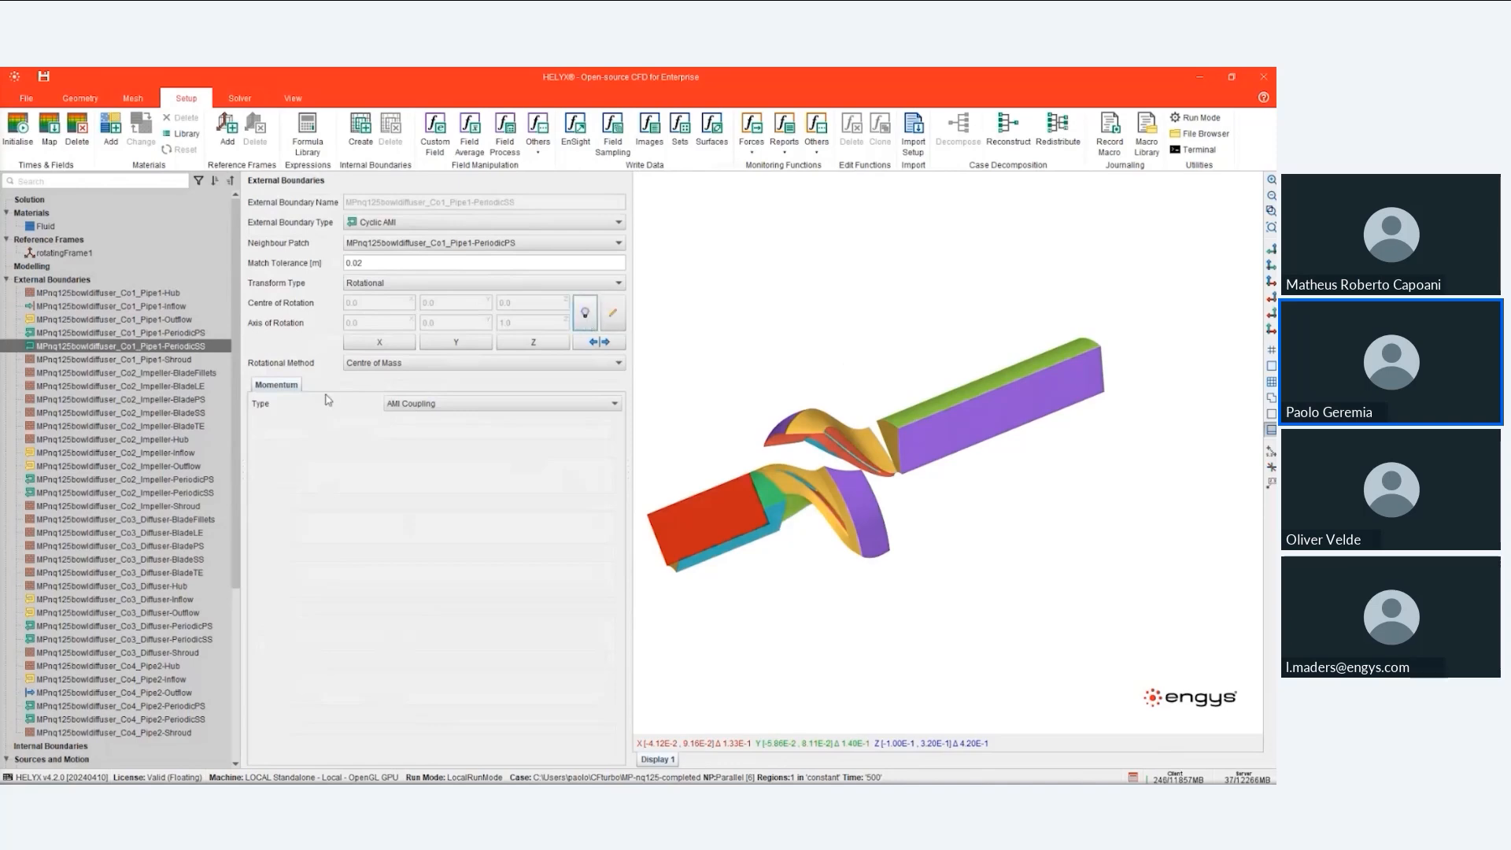
scroll(179, 506, "down", 3)
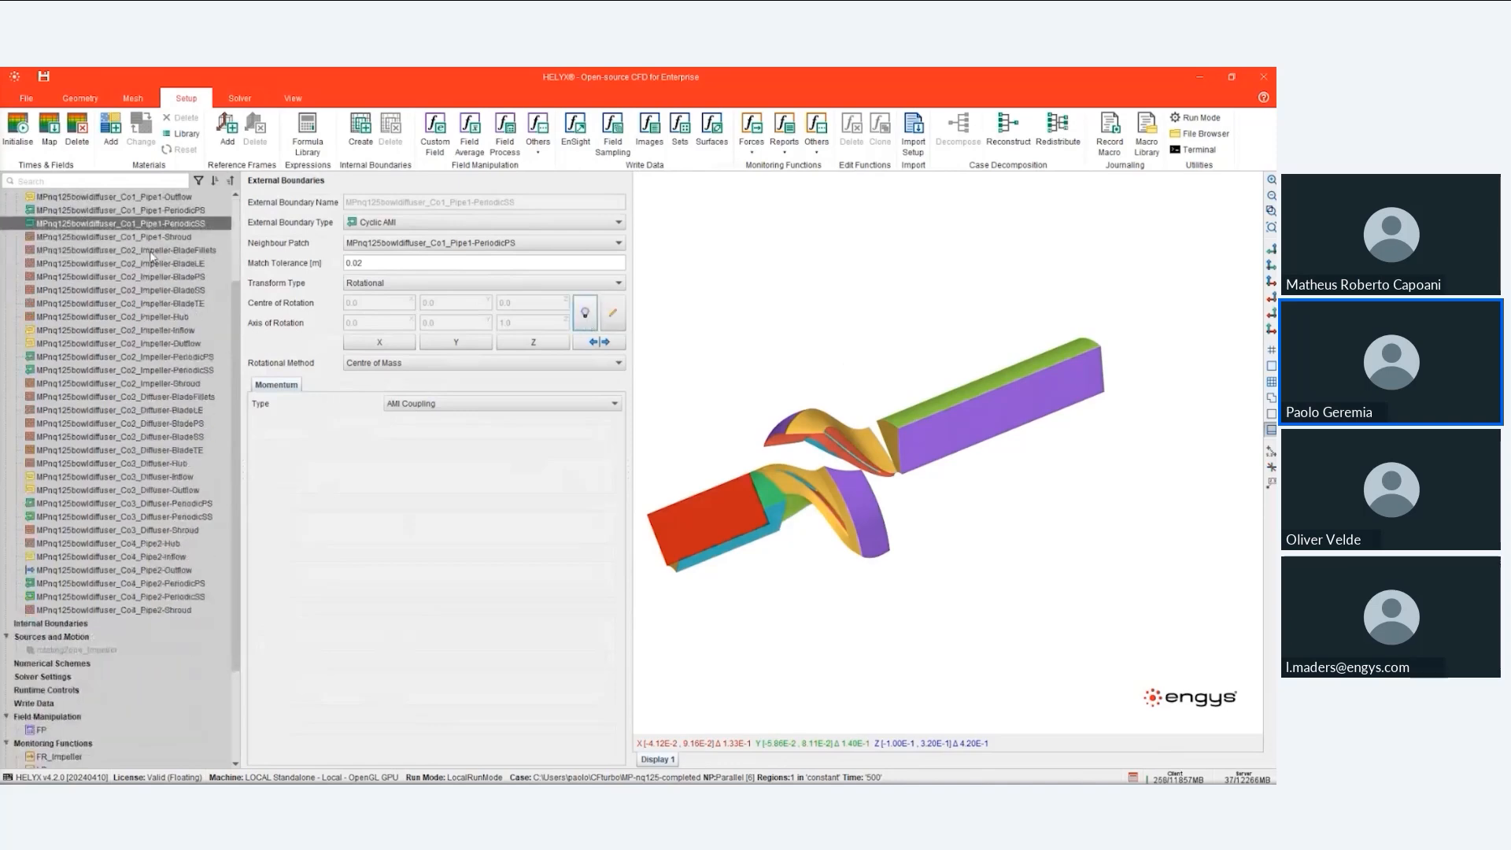
left_click(155, 211)
left_click(161, 224)
- Check the source type and reference frame of the impeller's rotating cell zone
left_click(98, 651)
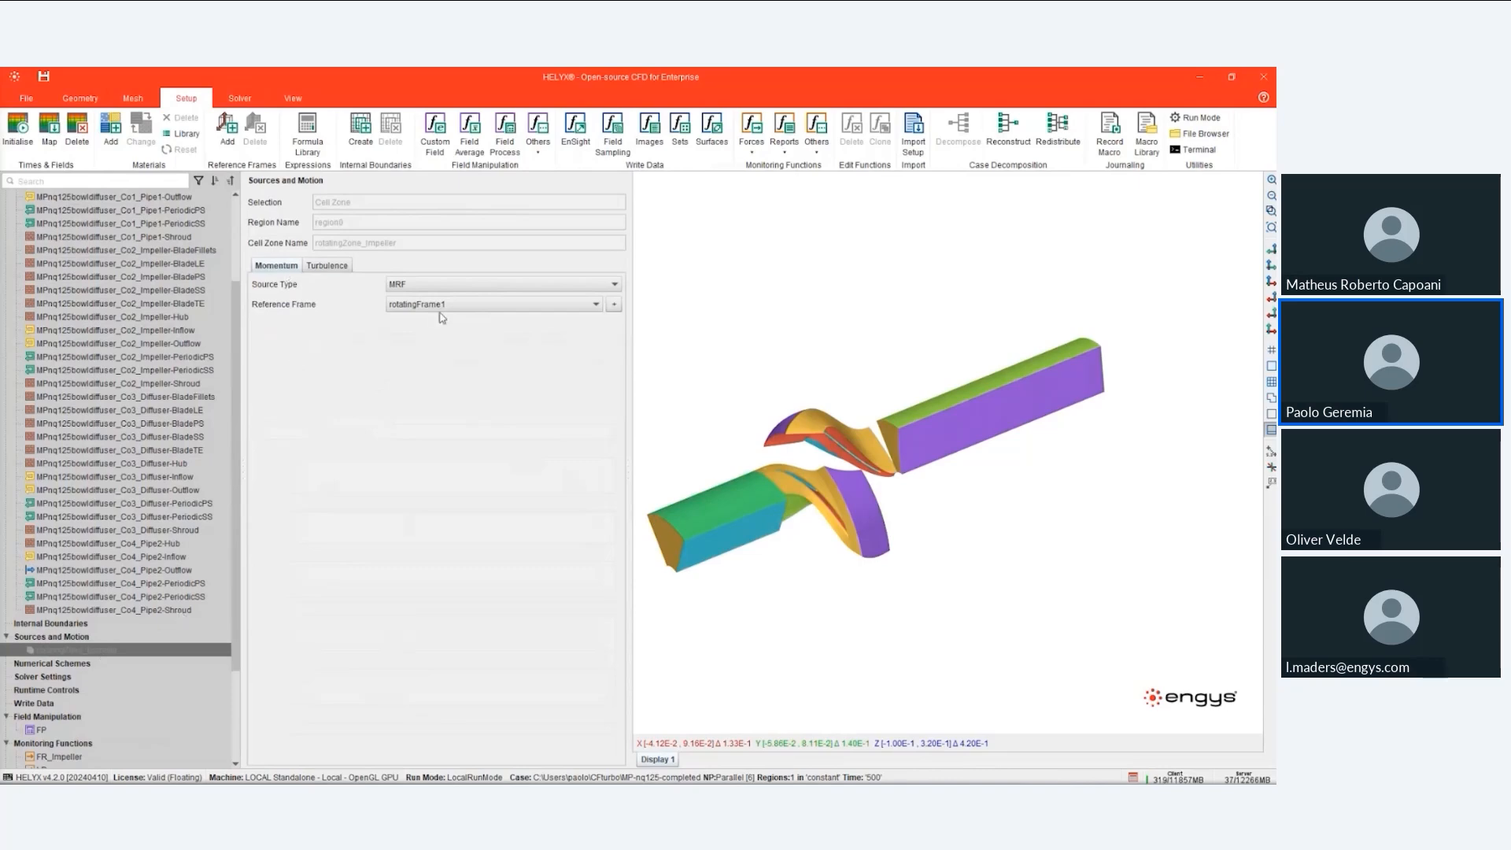
left_click(409, 285)
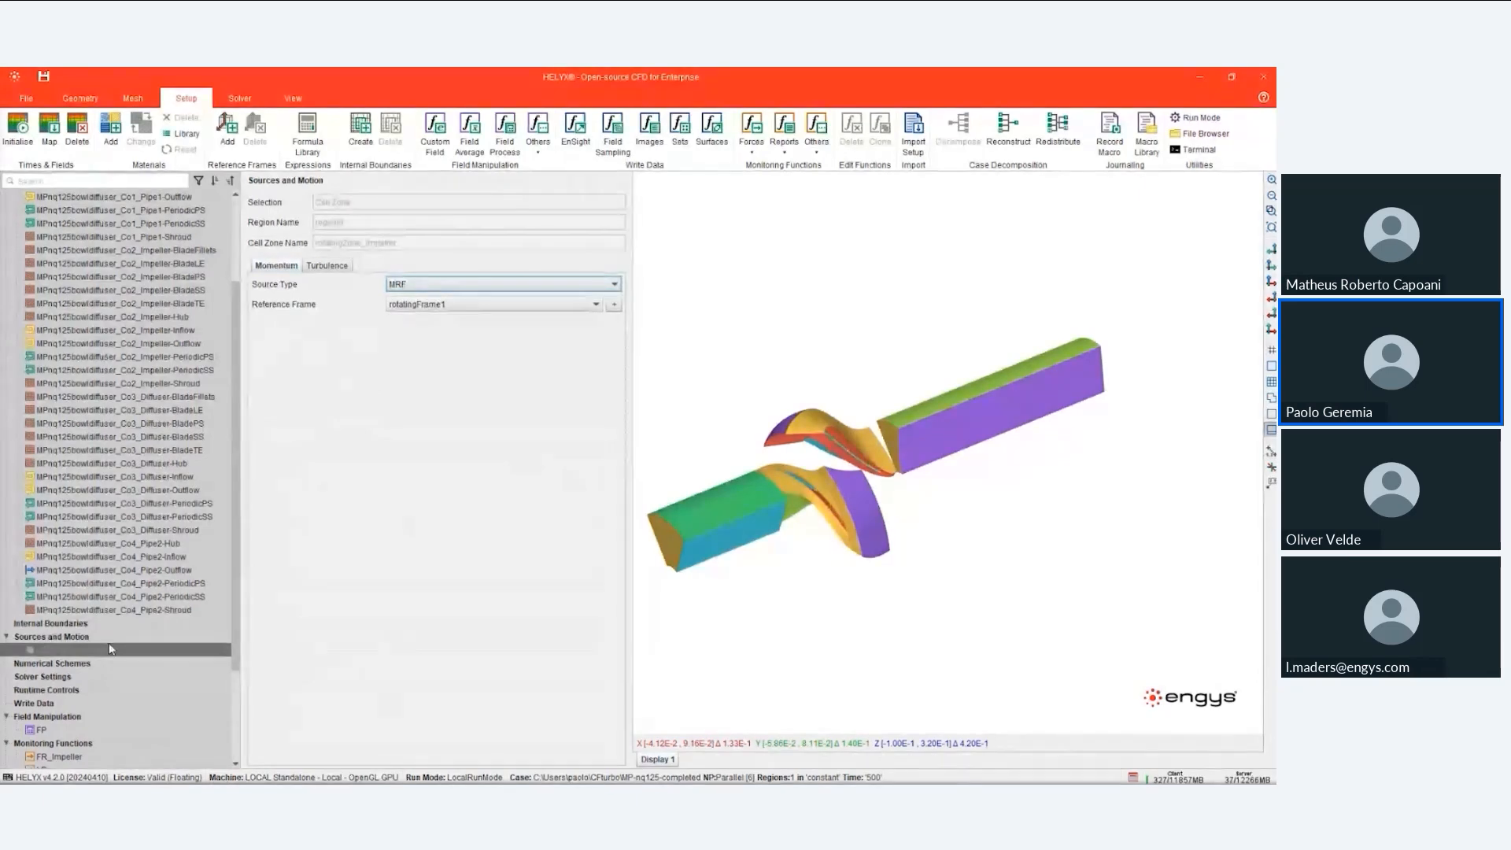
- Review the numerical schemes, solver settings and runtime controls, plus the FR_Impeller and PP monitoring functions
scroll(105, 649, "down", 1)
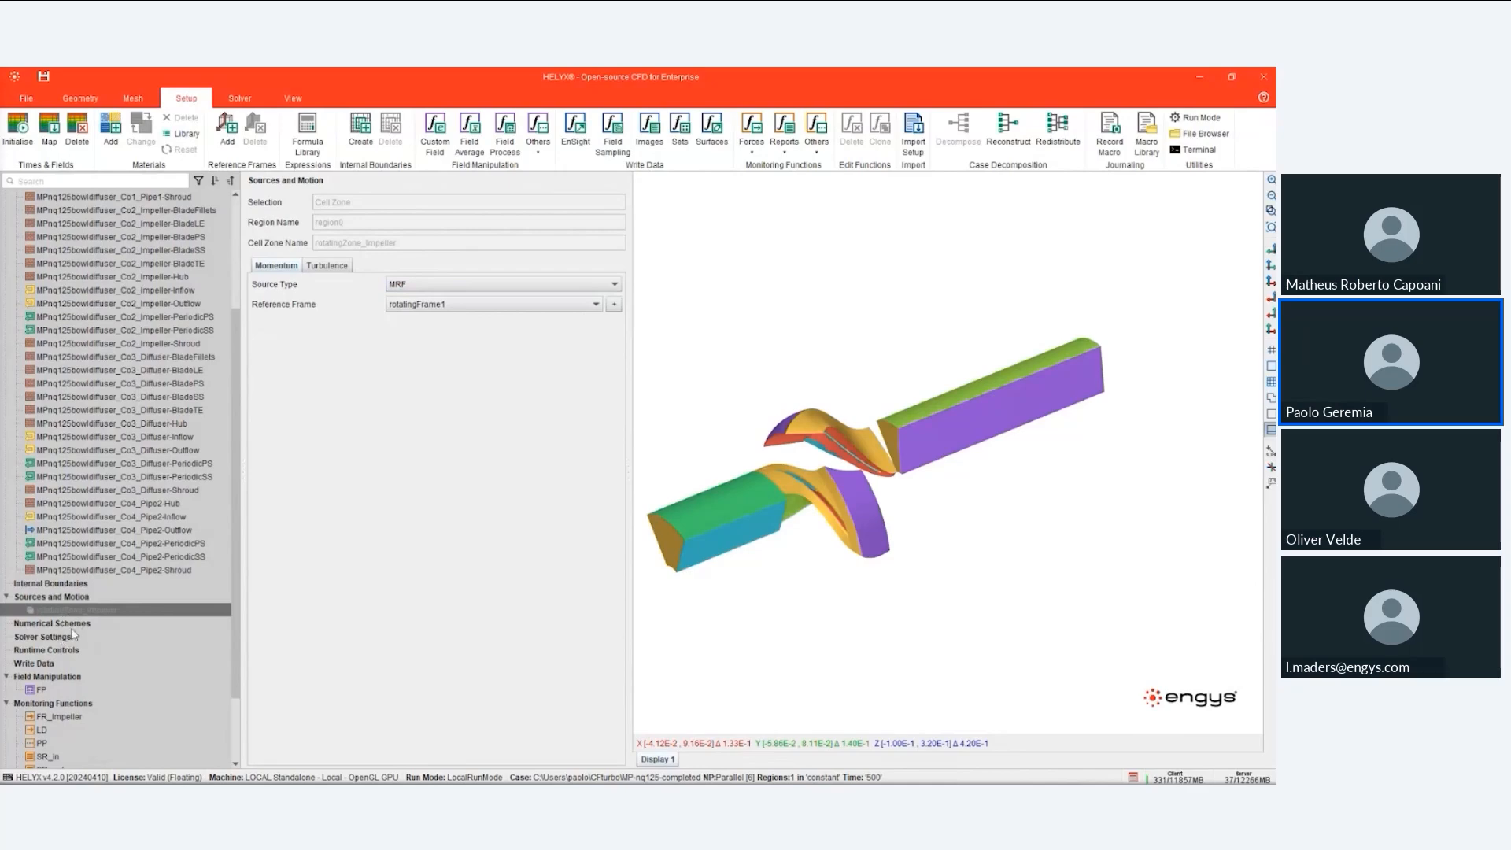
left_click(72, 624)
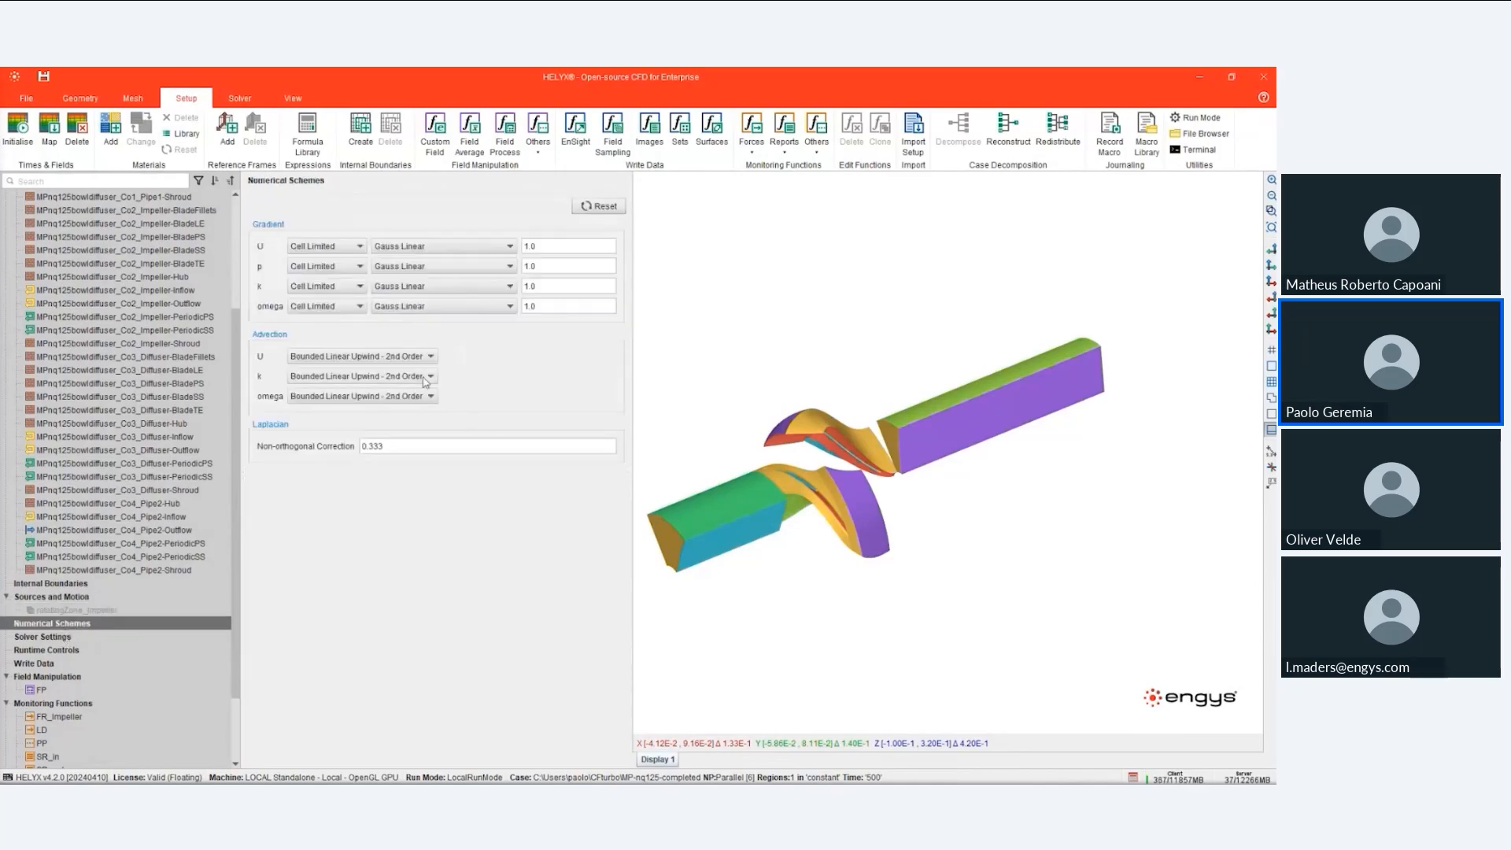
left_click(65, 638)
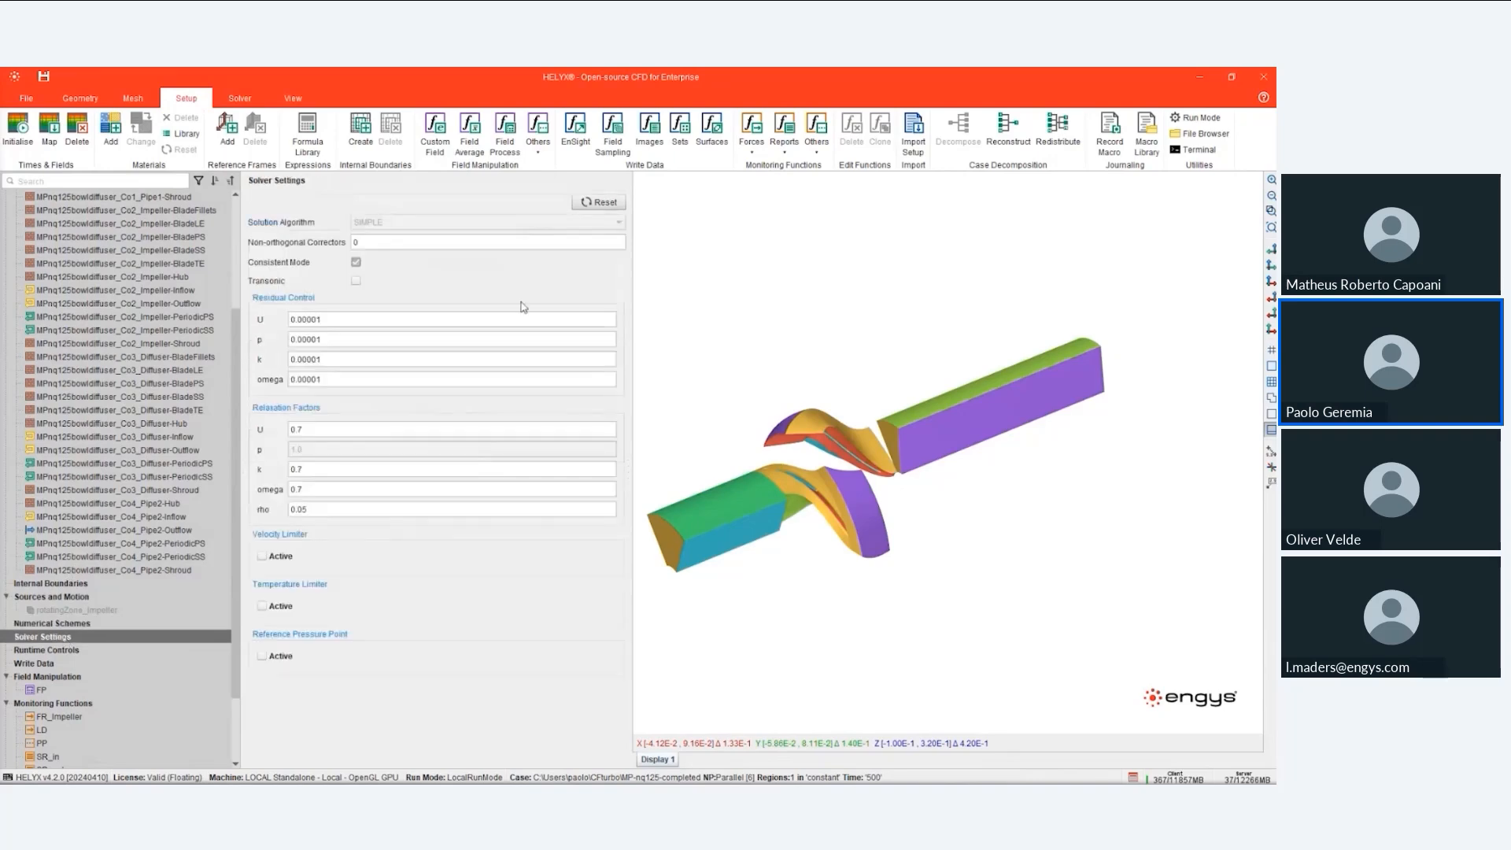
mouse_move(415, 268)
left_click(47, 652)
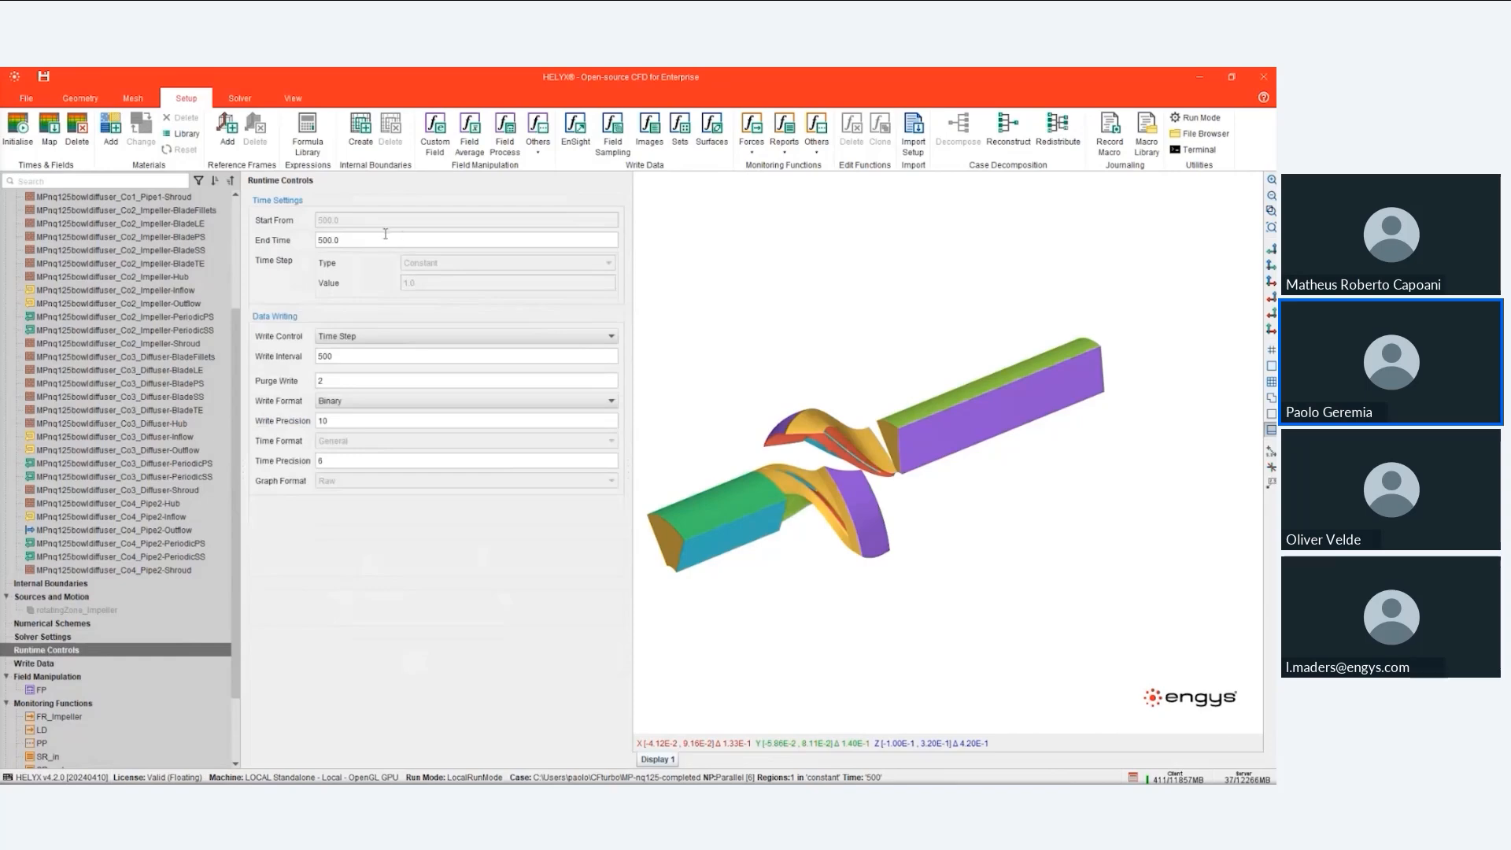
left_click(66, 718)
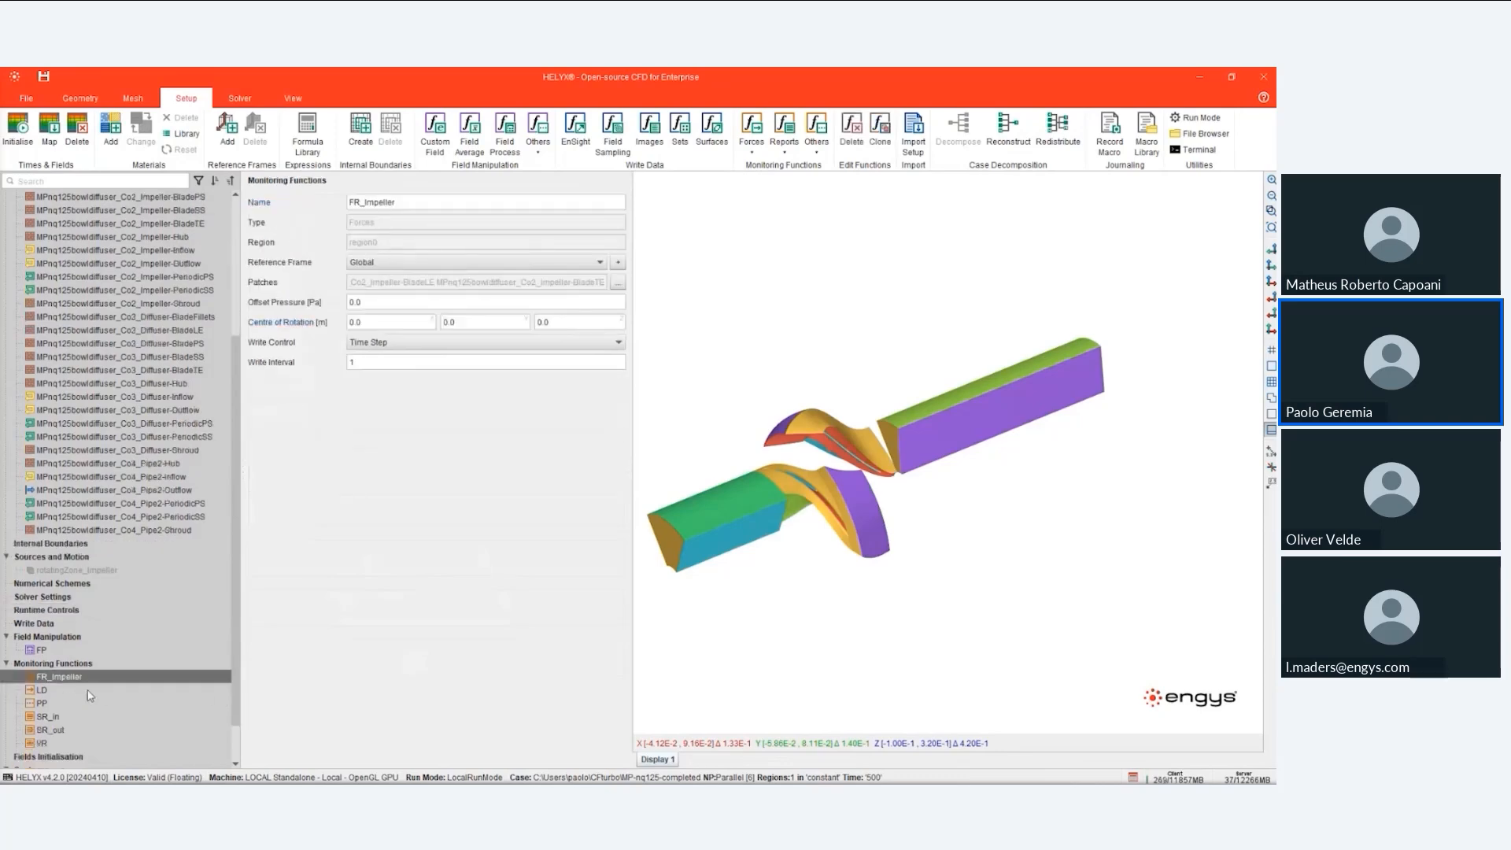
left_click(88, 701)
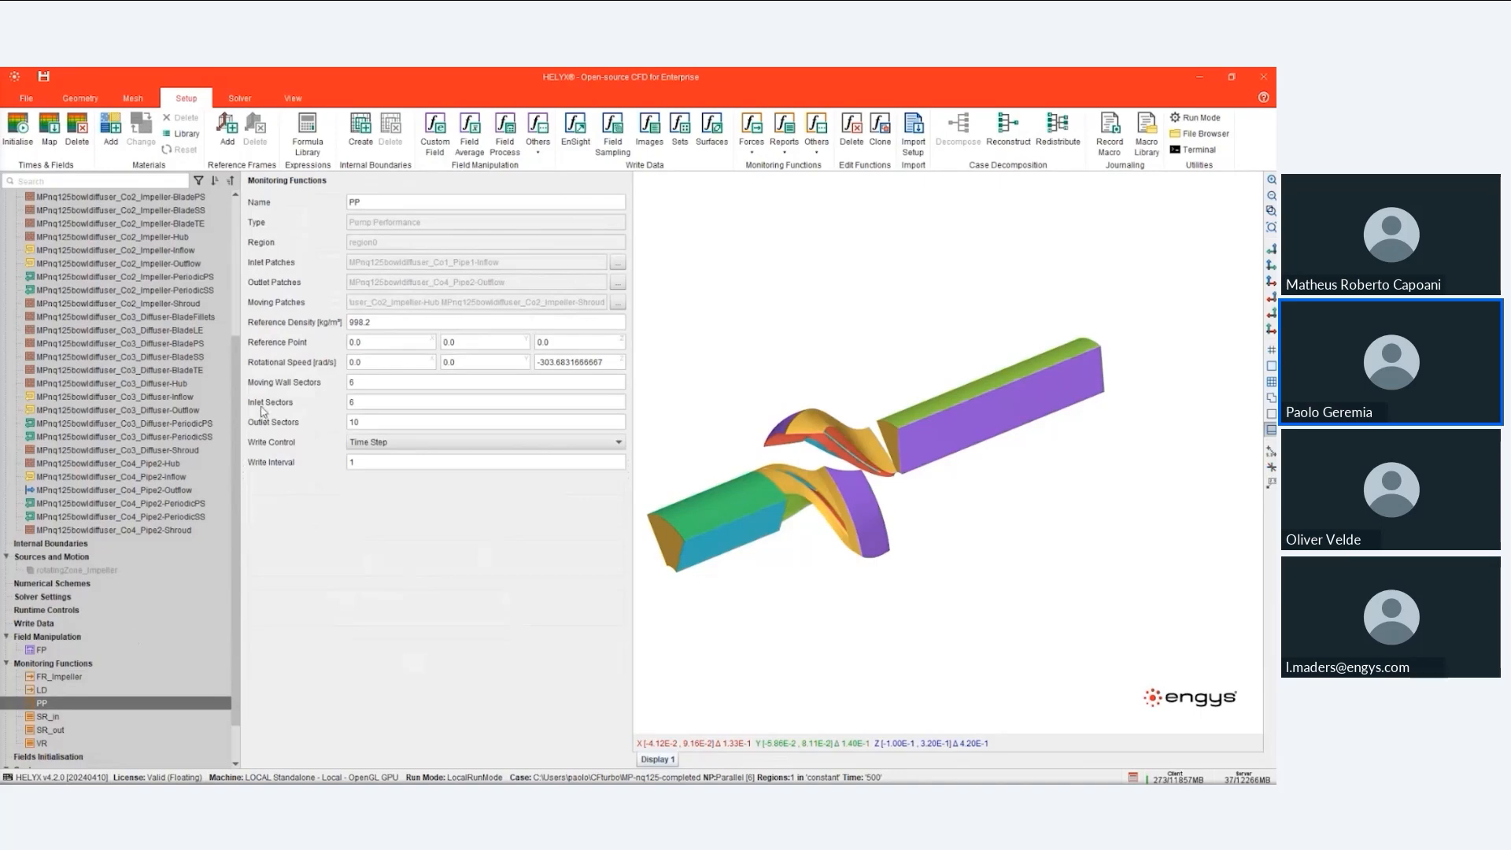
- Display the Head chart in the results view, zoom in on its convergence curve and restore the full range
left_click(293, 98)
scroll(122, 675, "down", 12)
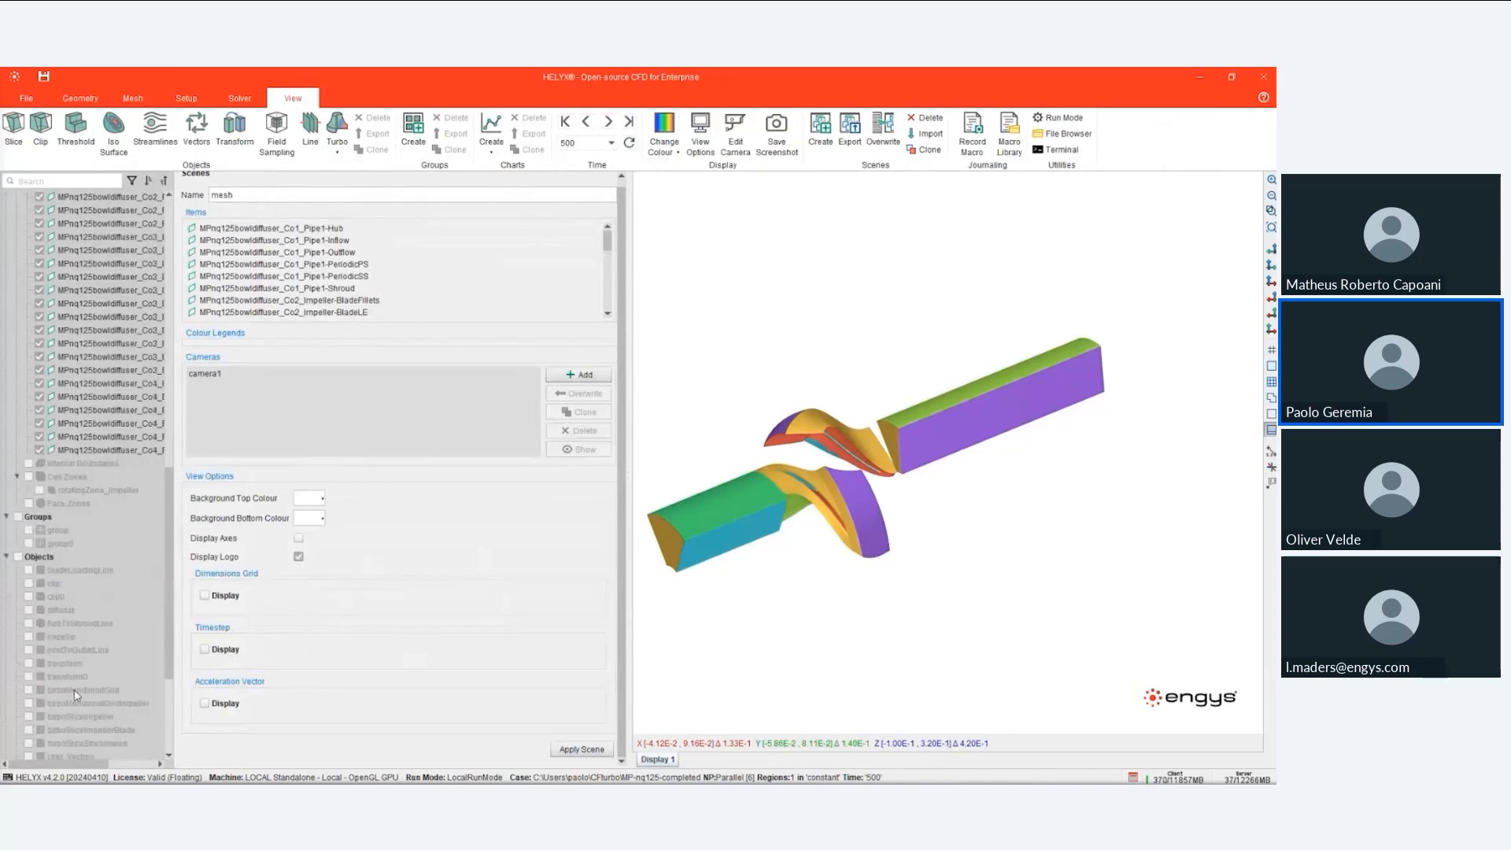
scroll(47, 716, "down", 5)
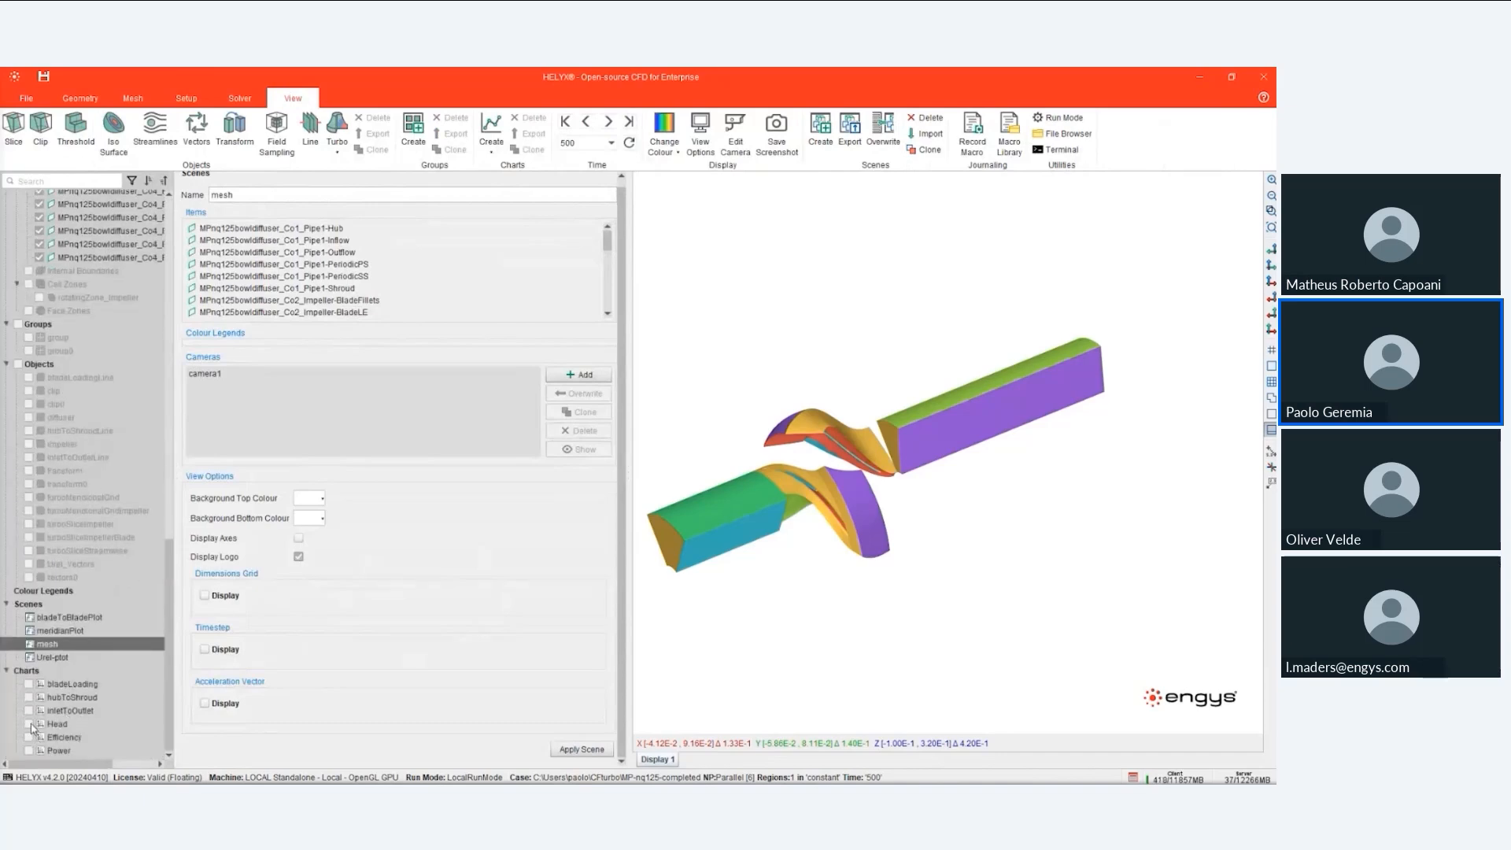
left_click(30, 725)
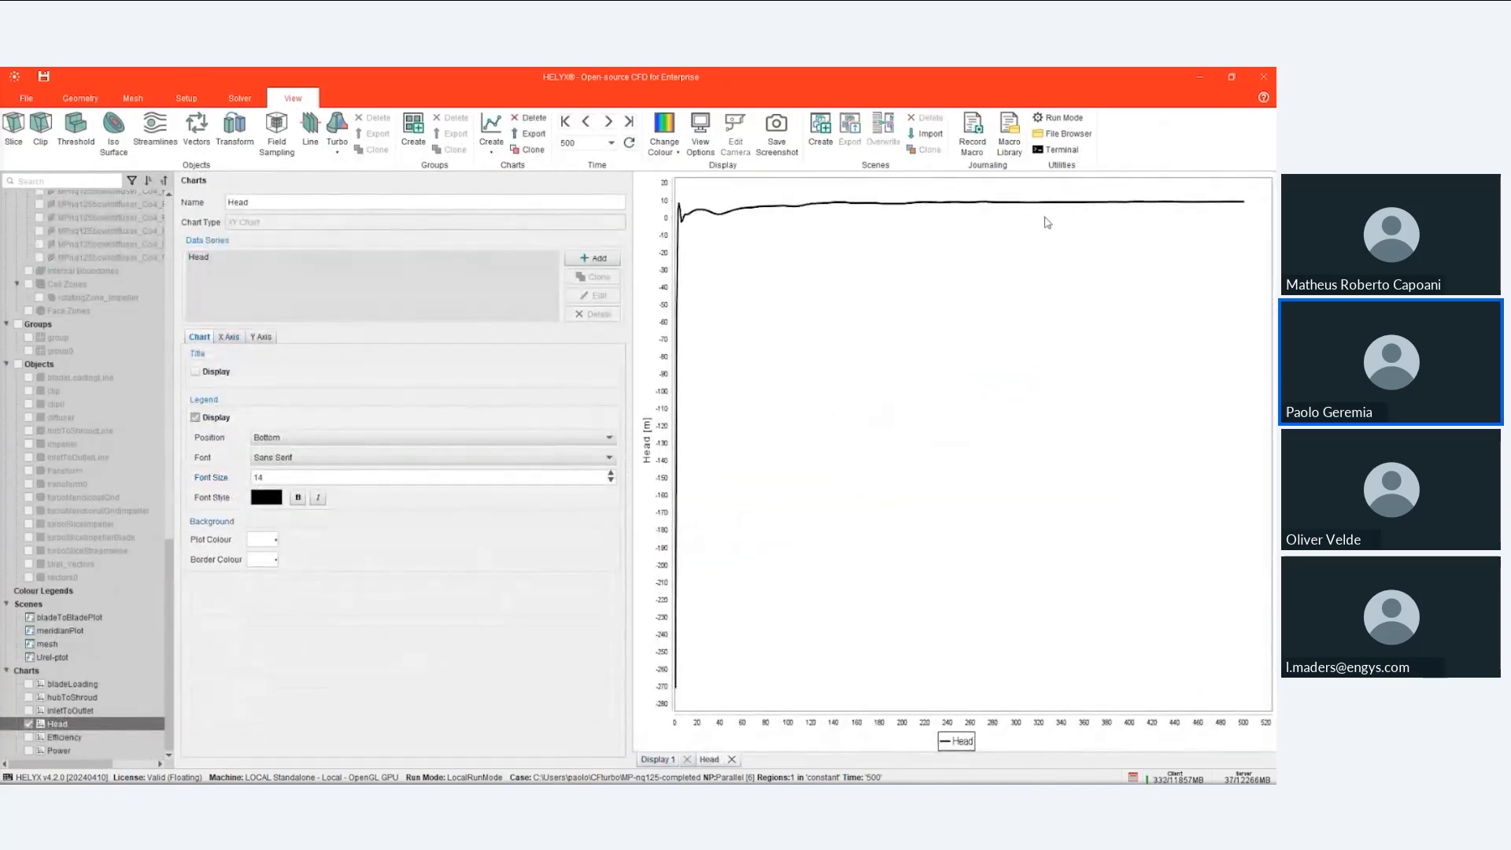
left_click_drag(686, 187, 1253, 252)
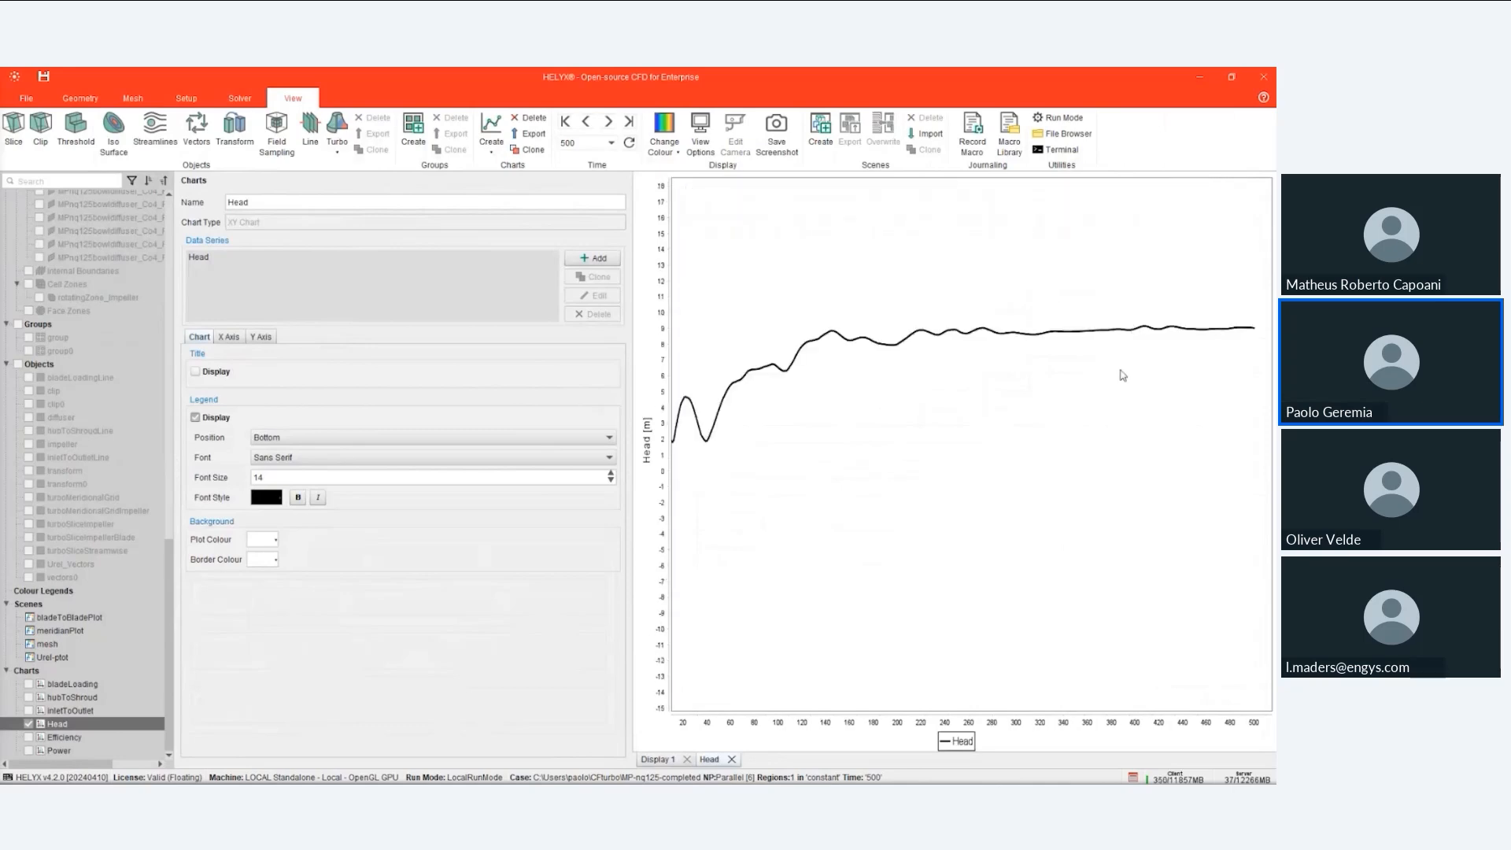
left_click_drag(1086, 368, 989, 357)
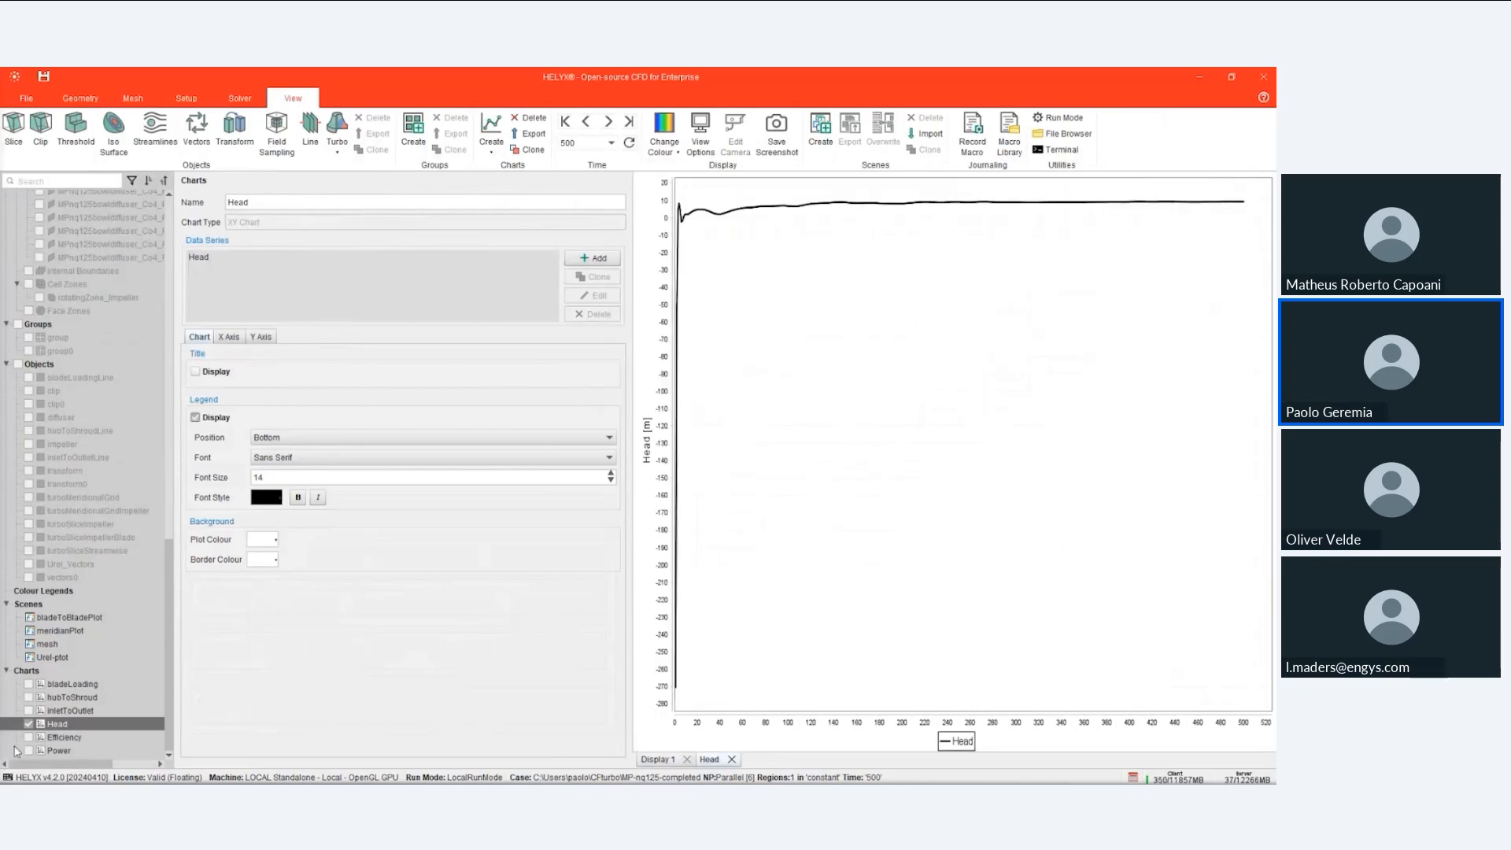
- Display the Efficiency and Power charts, and hide all three performance charts after viewing them
left_click(29, 737)
left_click(29, 751)
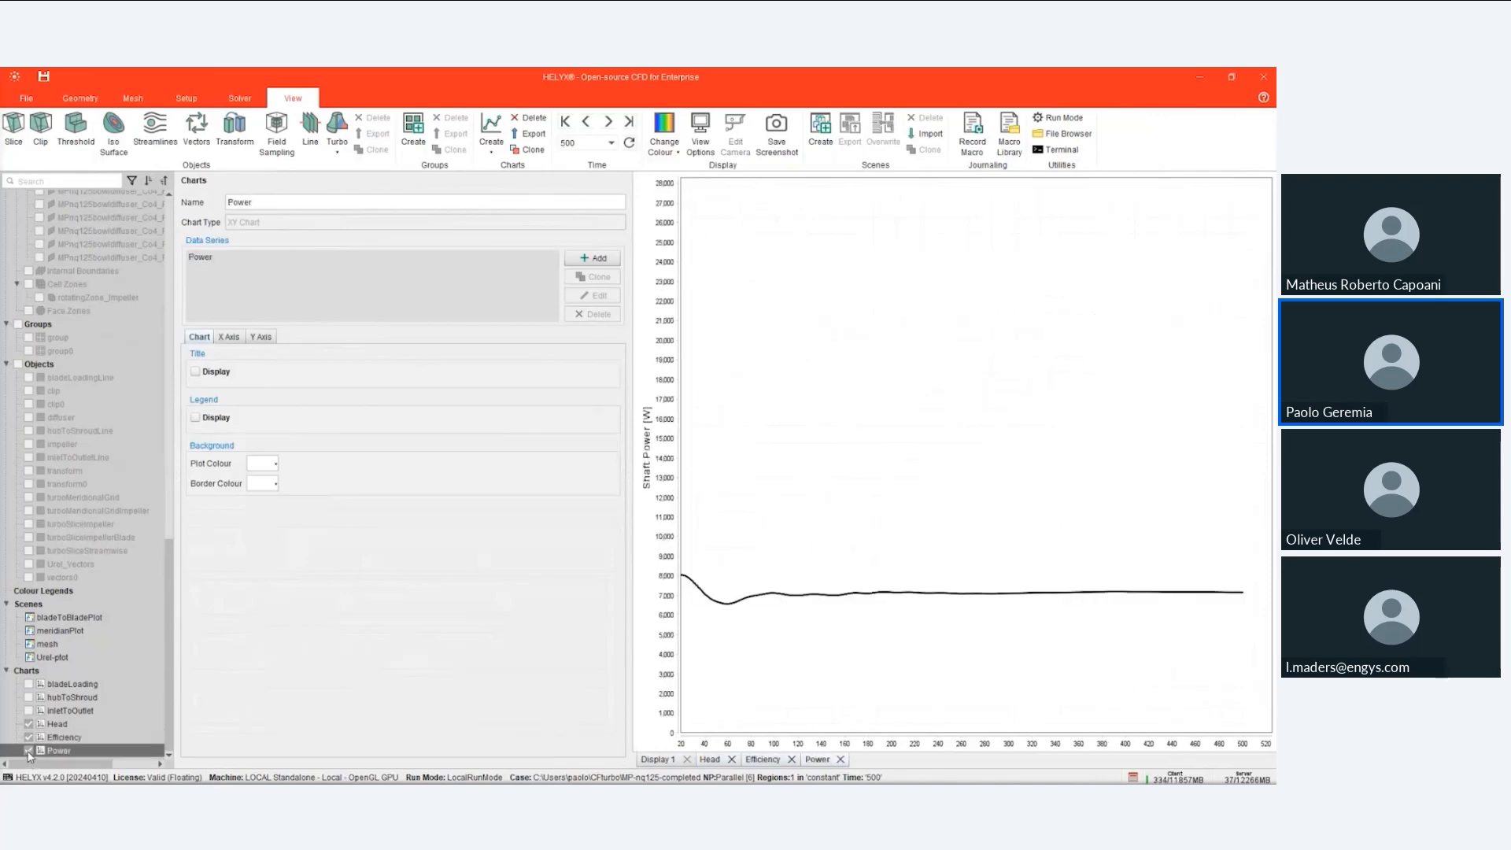
left_click(29, 751)
left_click(29, 738)
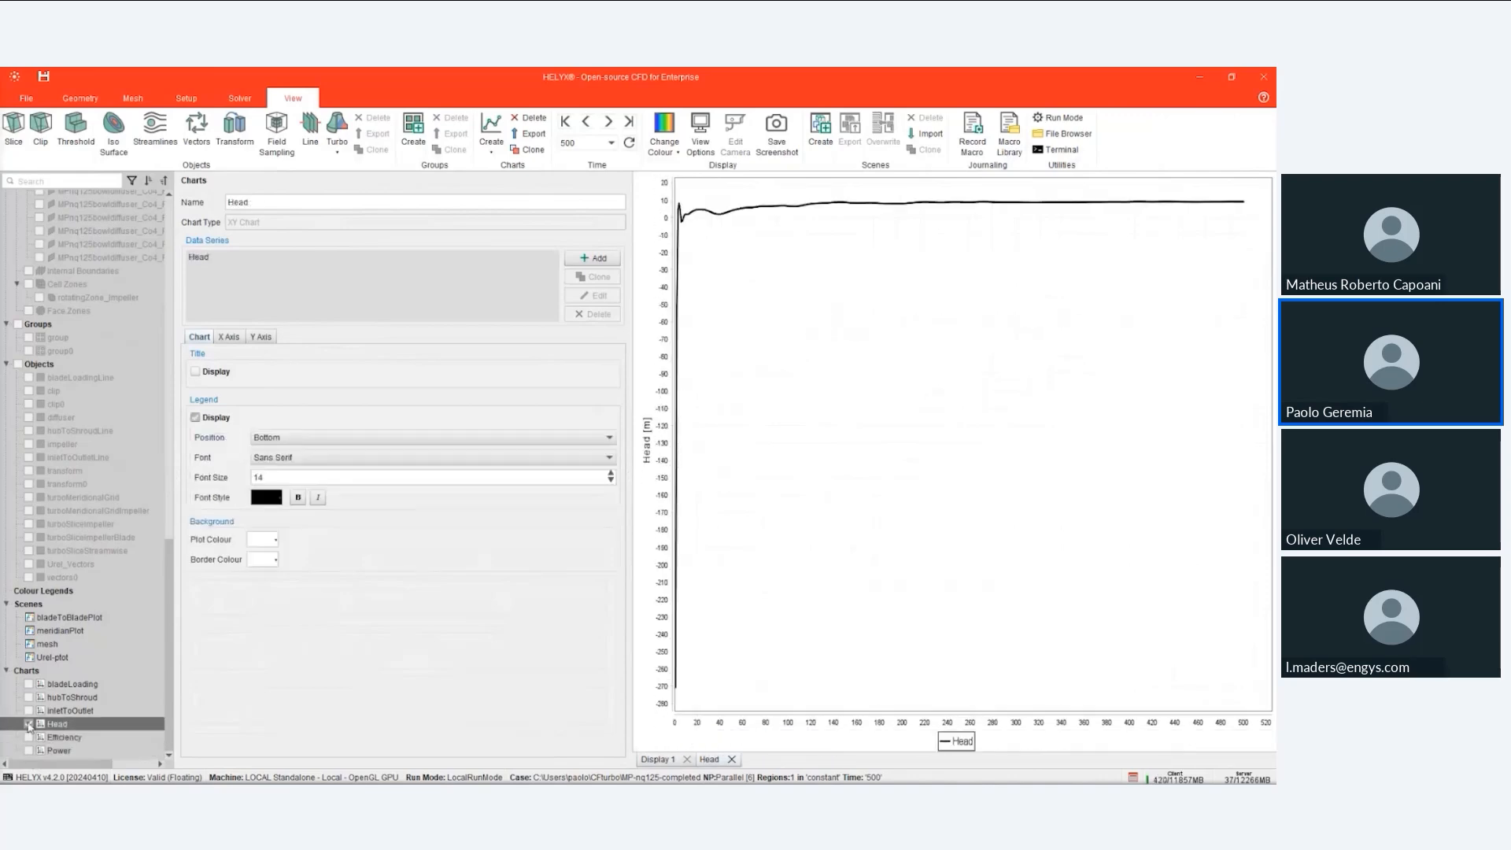
left_click(29, 724)
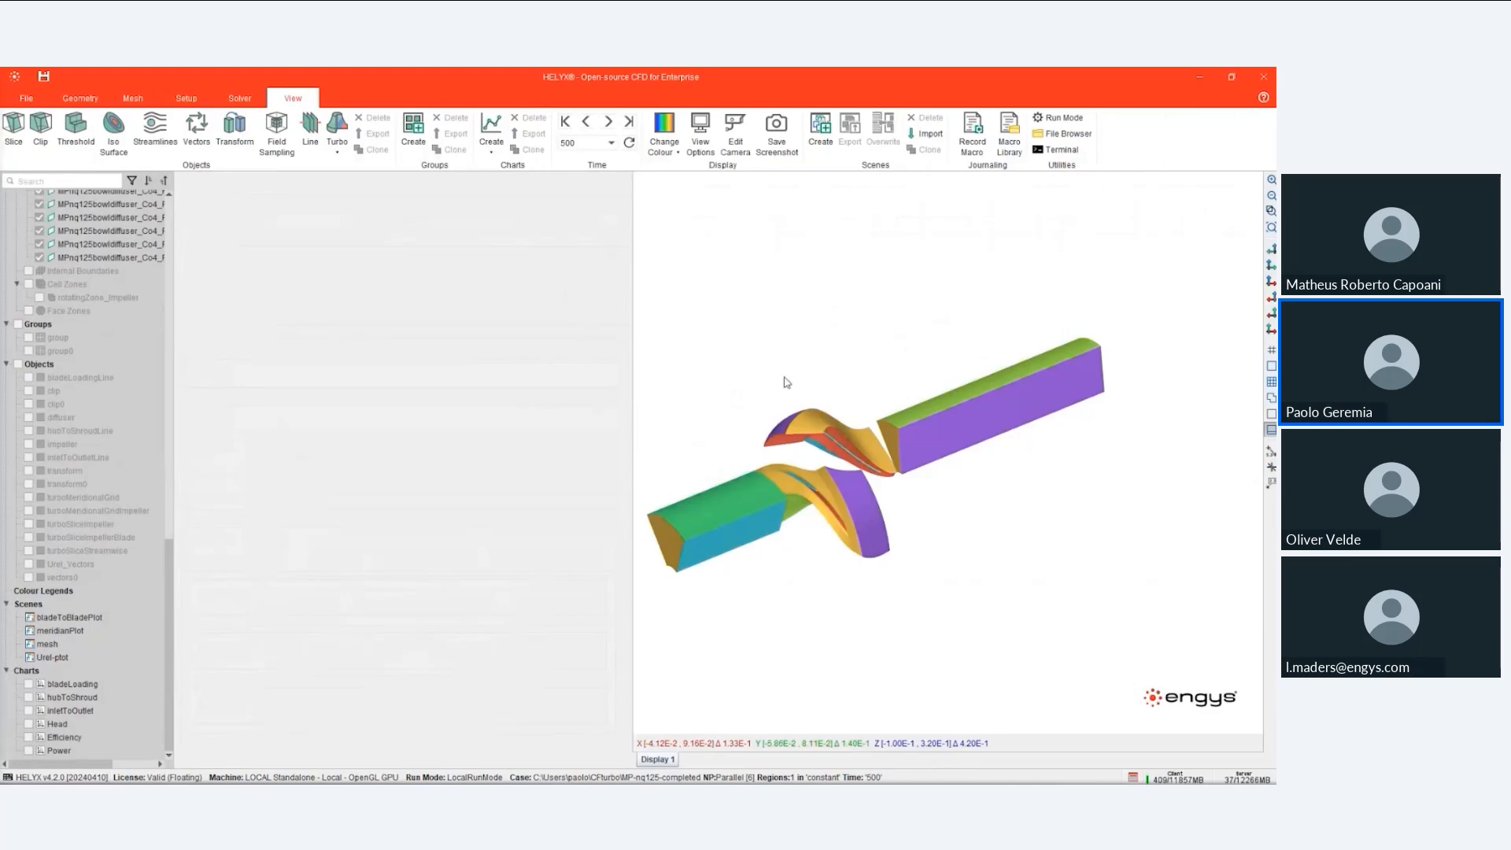
- Apply the meridianPlot scene and examine the total pressure on the meridional surface from different angles
left_click(72, 634)
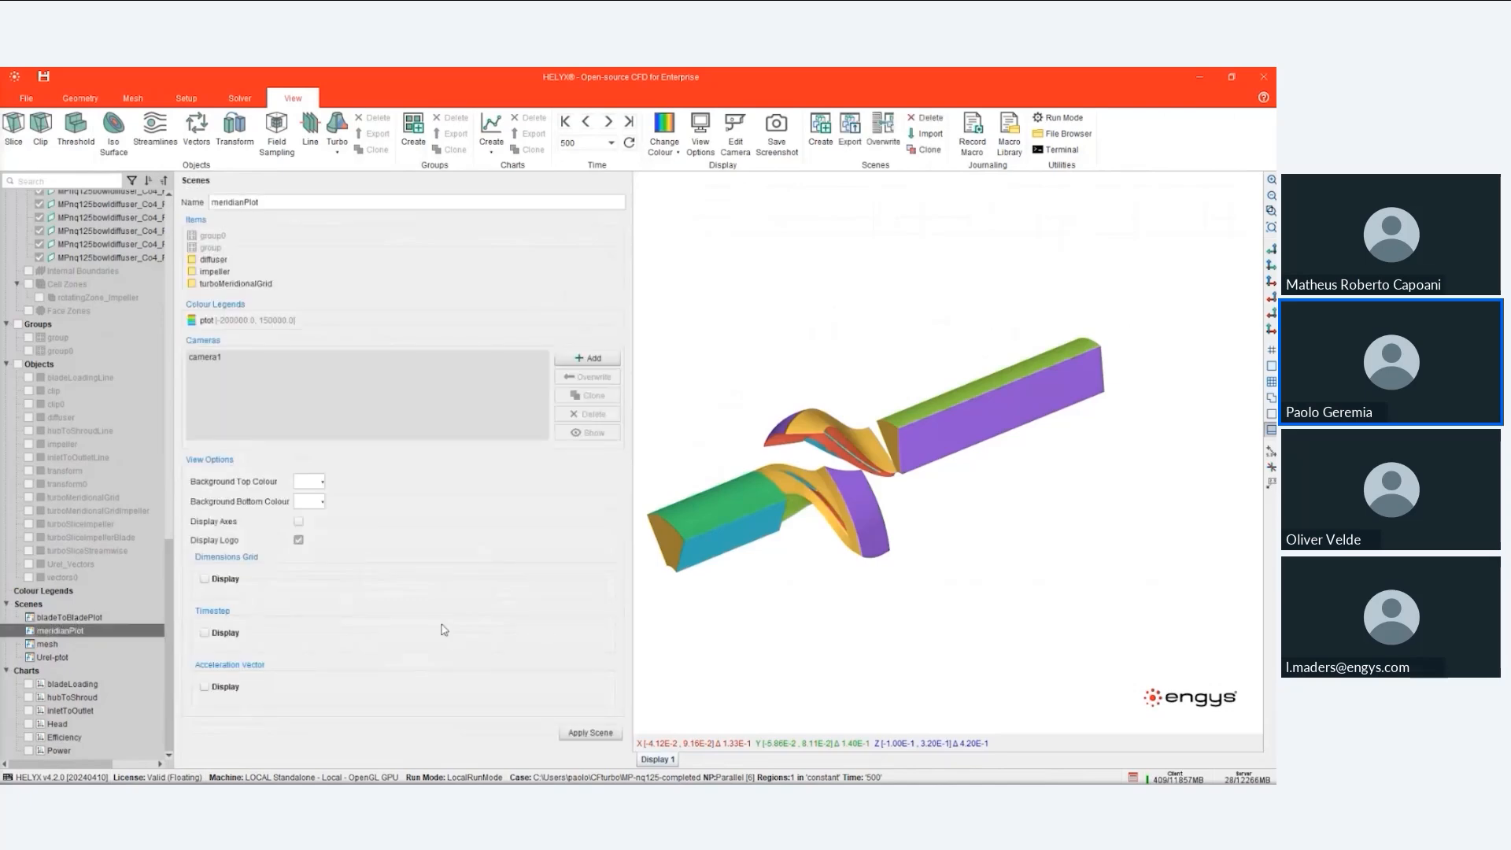
left_click(591, 733)
left_click_drag(878, 540, 1033, 349)
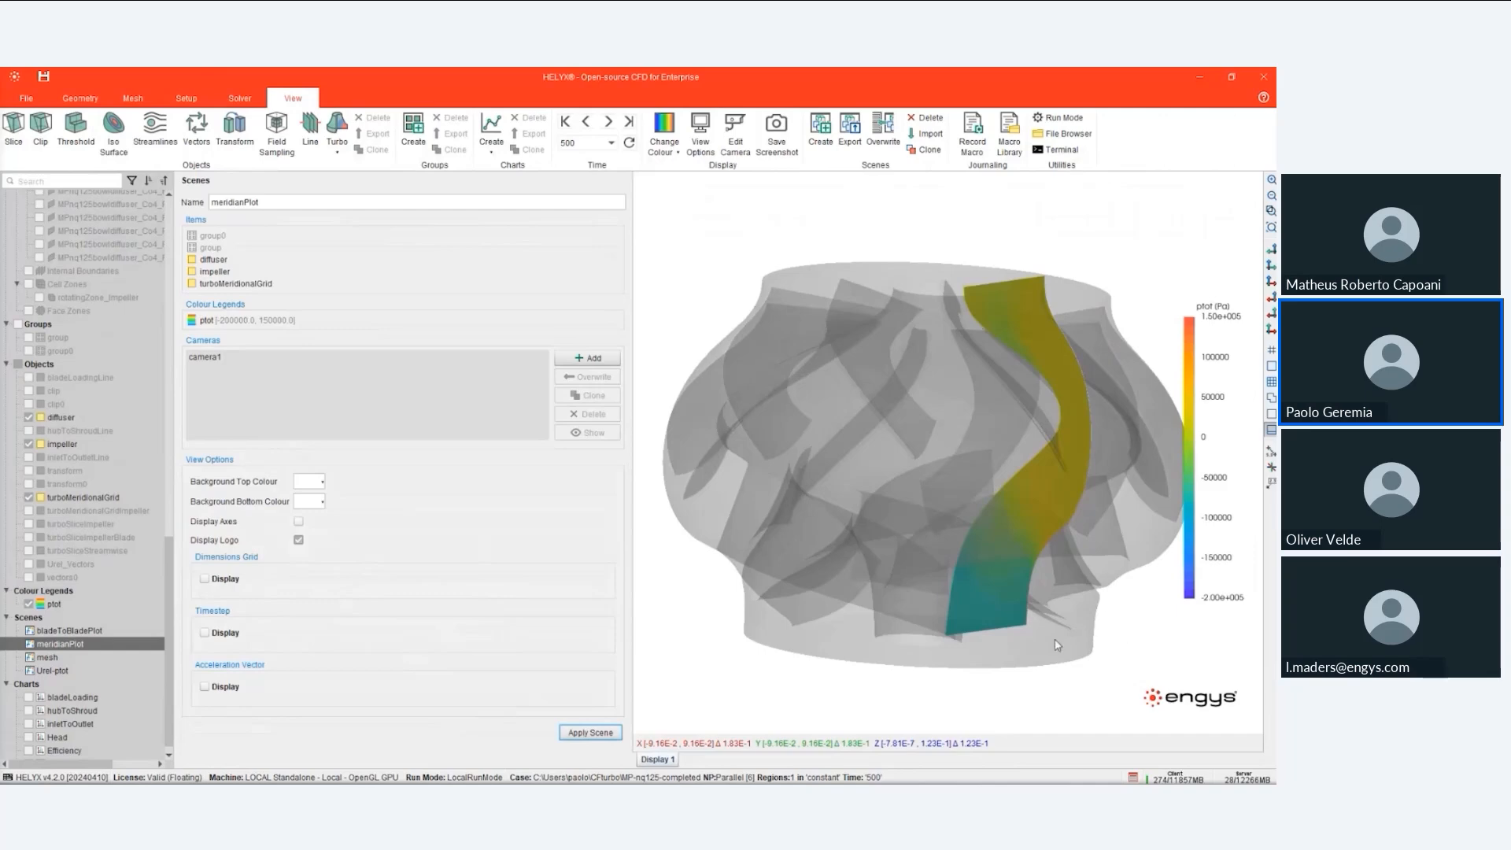
left_click_drag(1058, 641, 1065, 661)
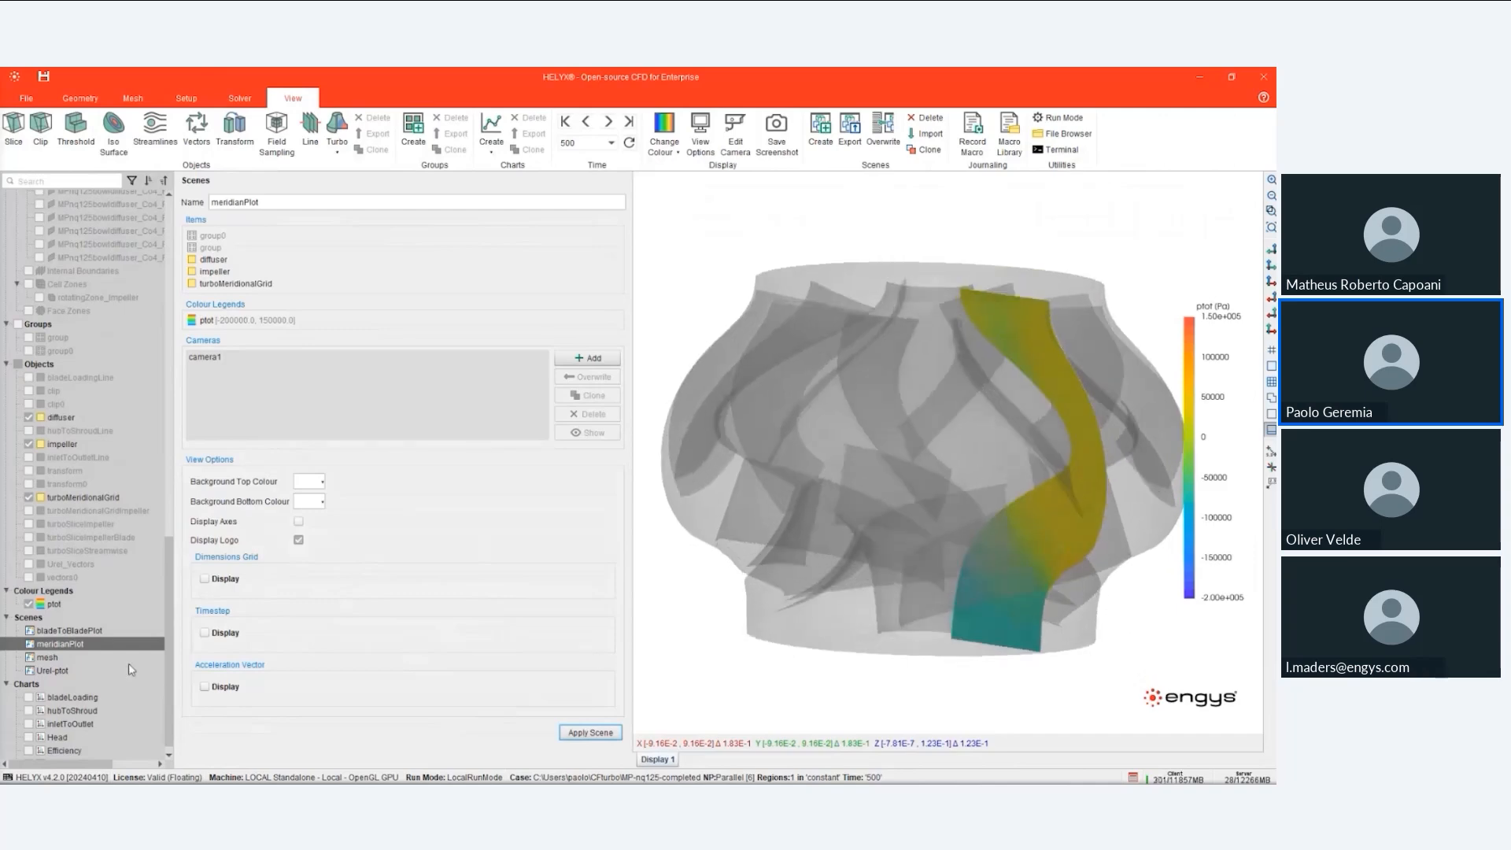
- Apply the bladeToBladePlot scene and examine the total pressure in the unwrapped blade passages
left_click(83, 632)
left_click(591, 744)
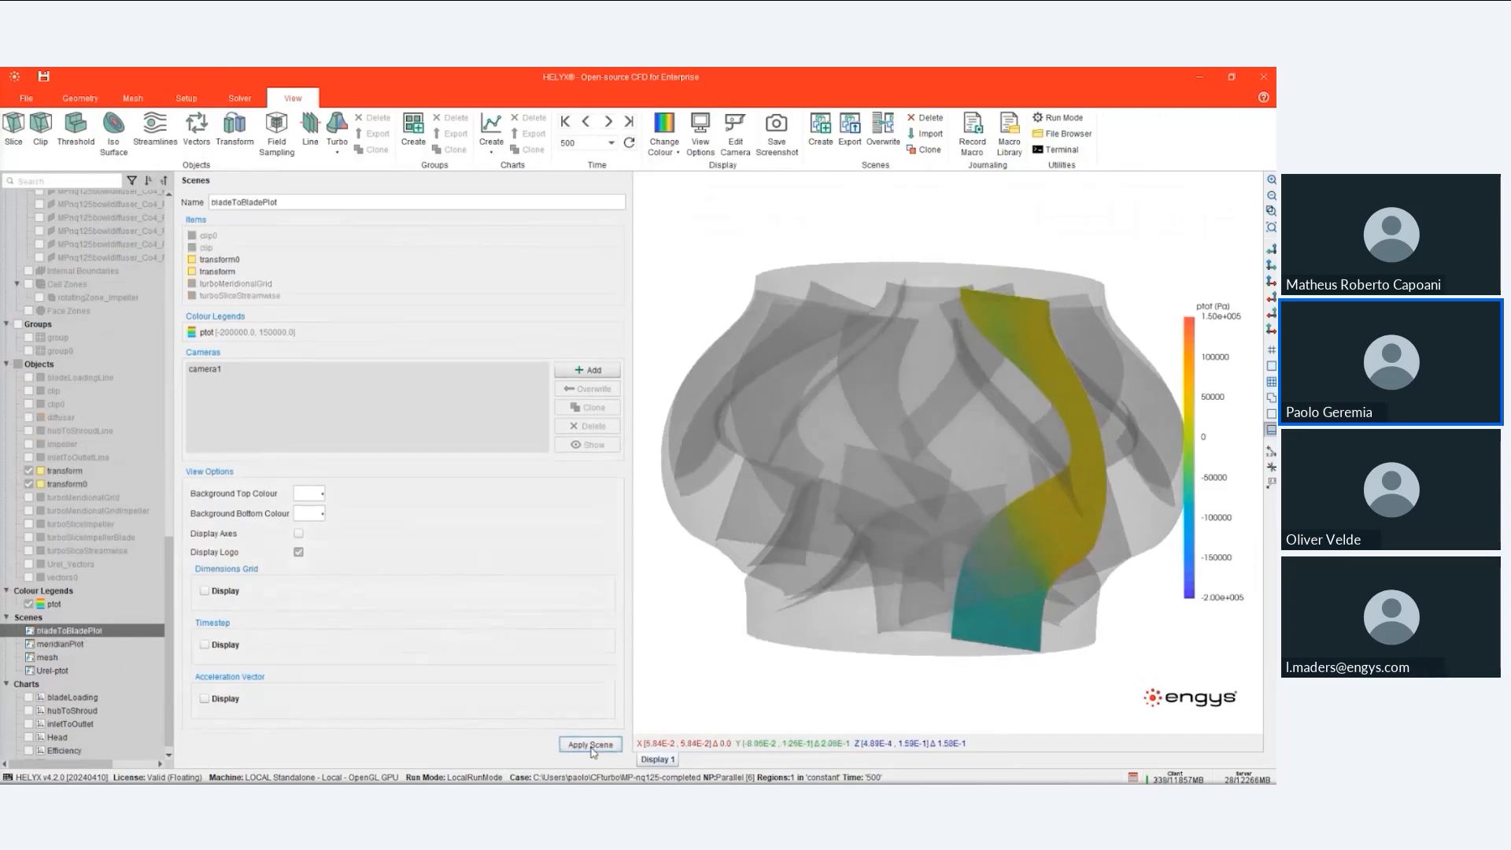
scroll(1076, 516, "up", 1)
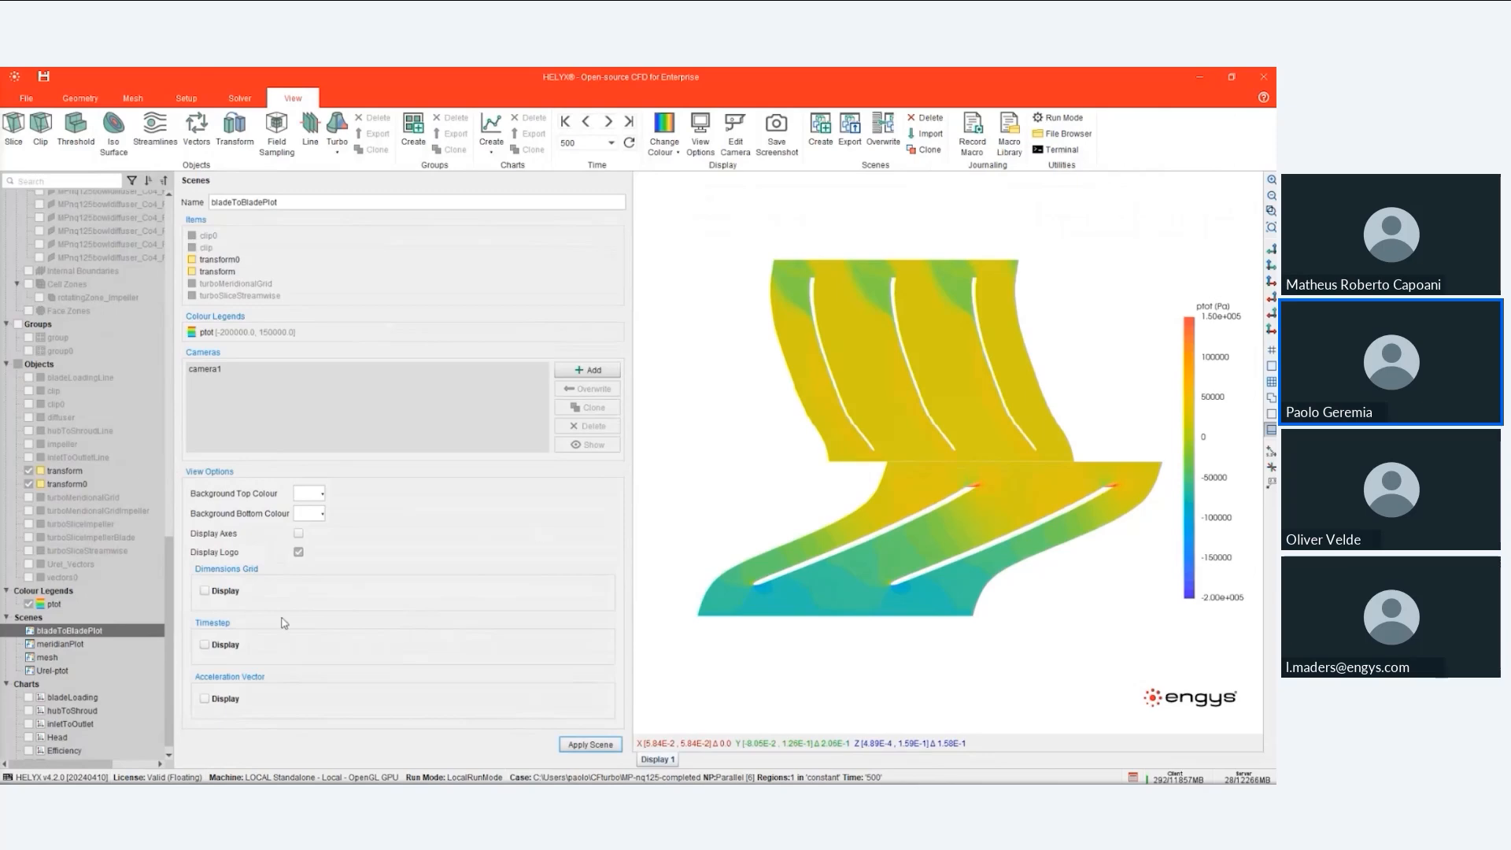
- Apply the Urel-plot scene and rotate the model to examine the relative velocity vectors through the impeller
left_click(56, 672)
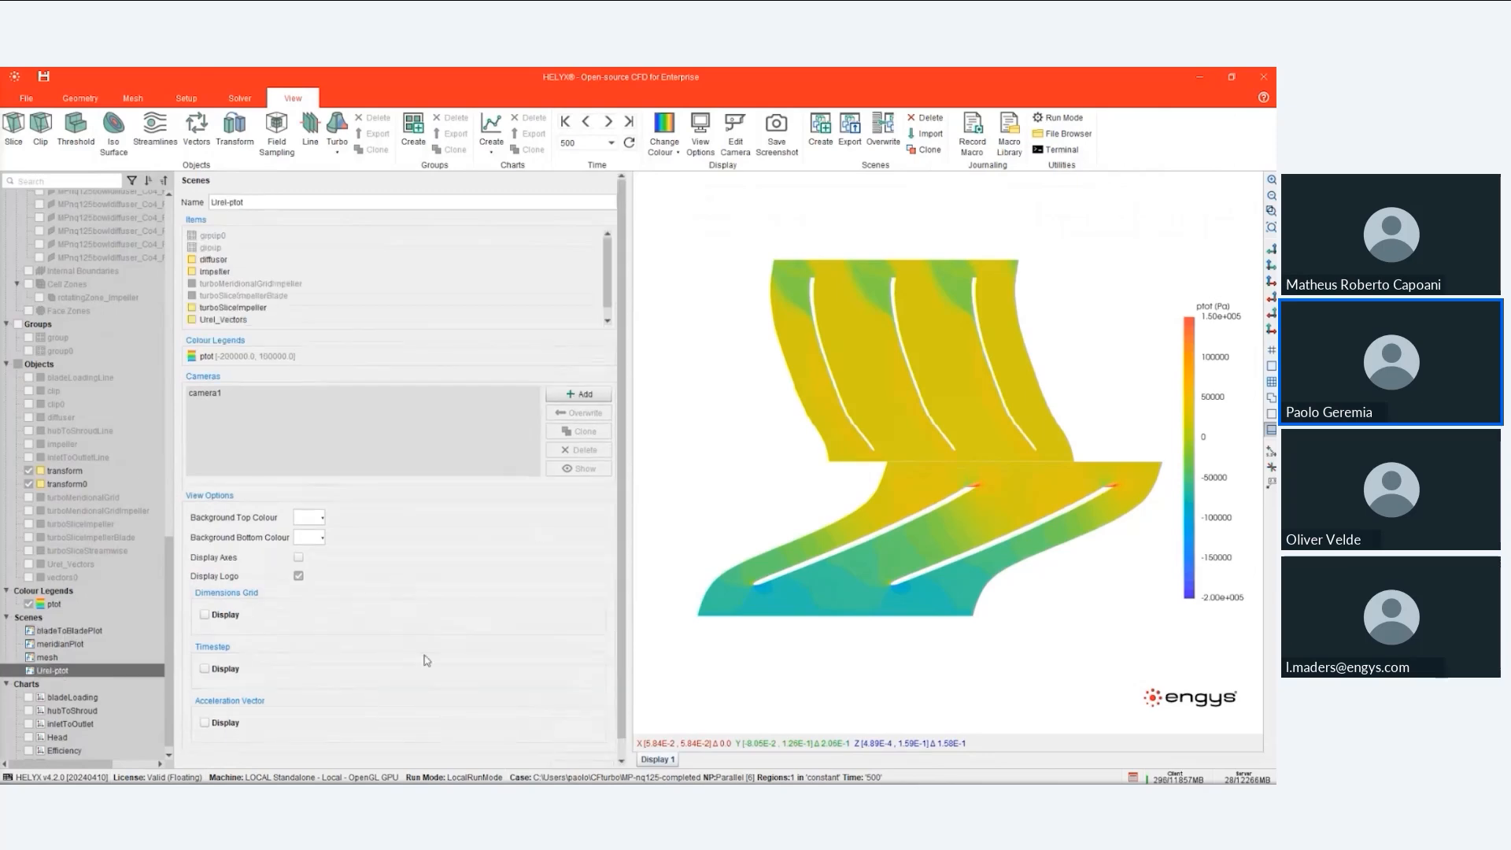
left_click(580, 750)
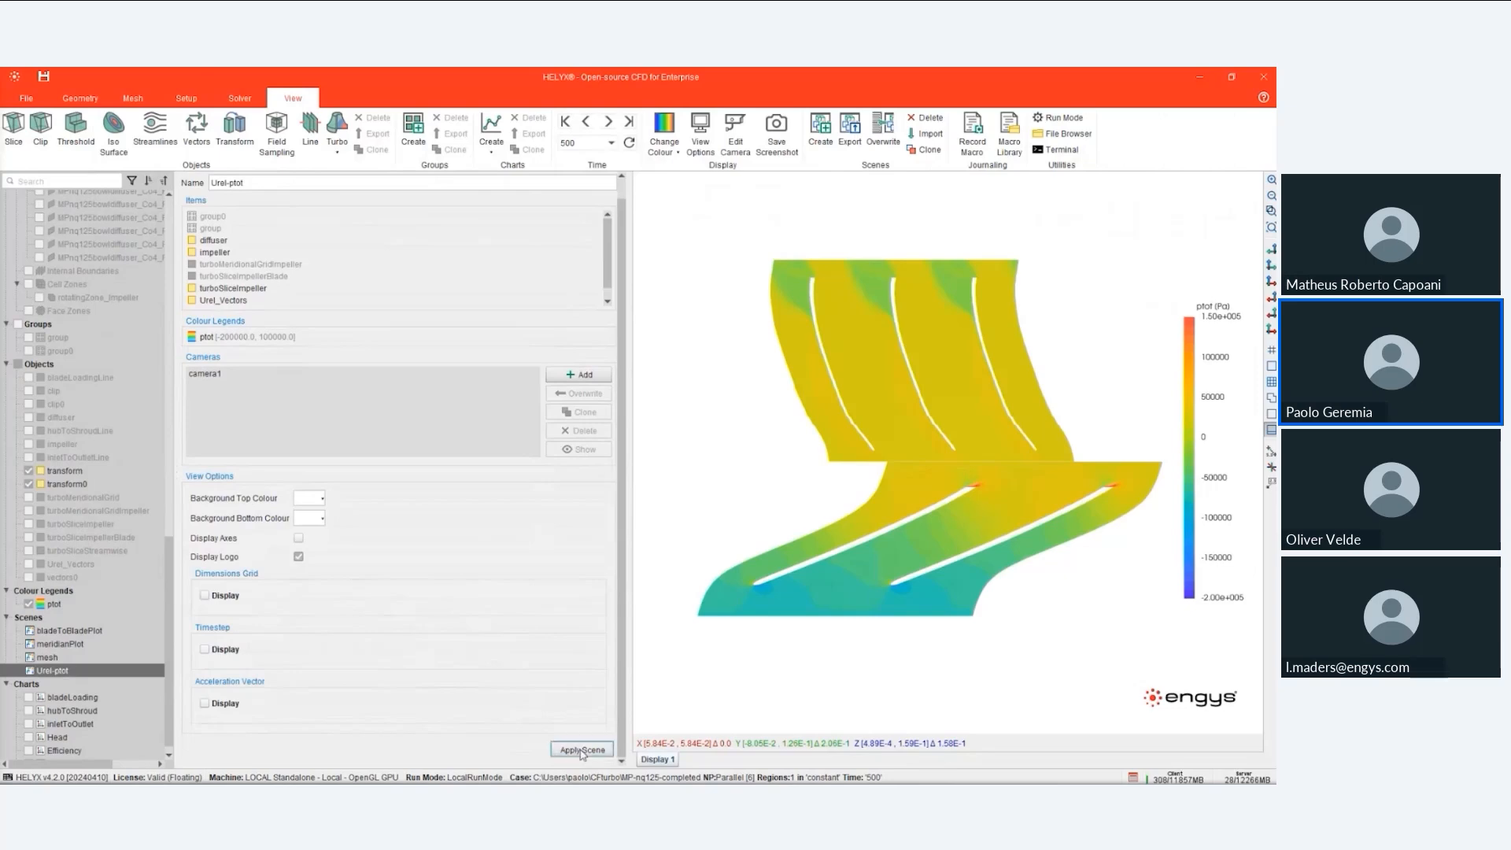
left_click_drag(876, 616, 858, 587)
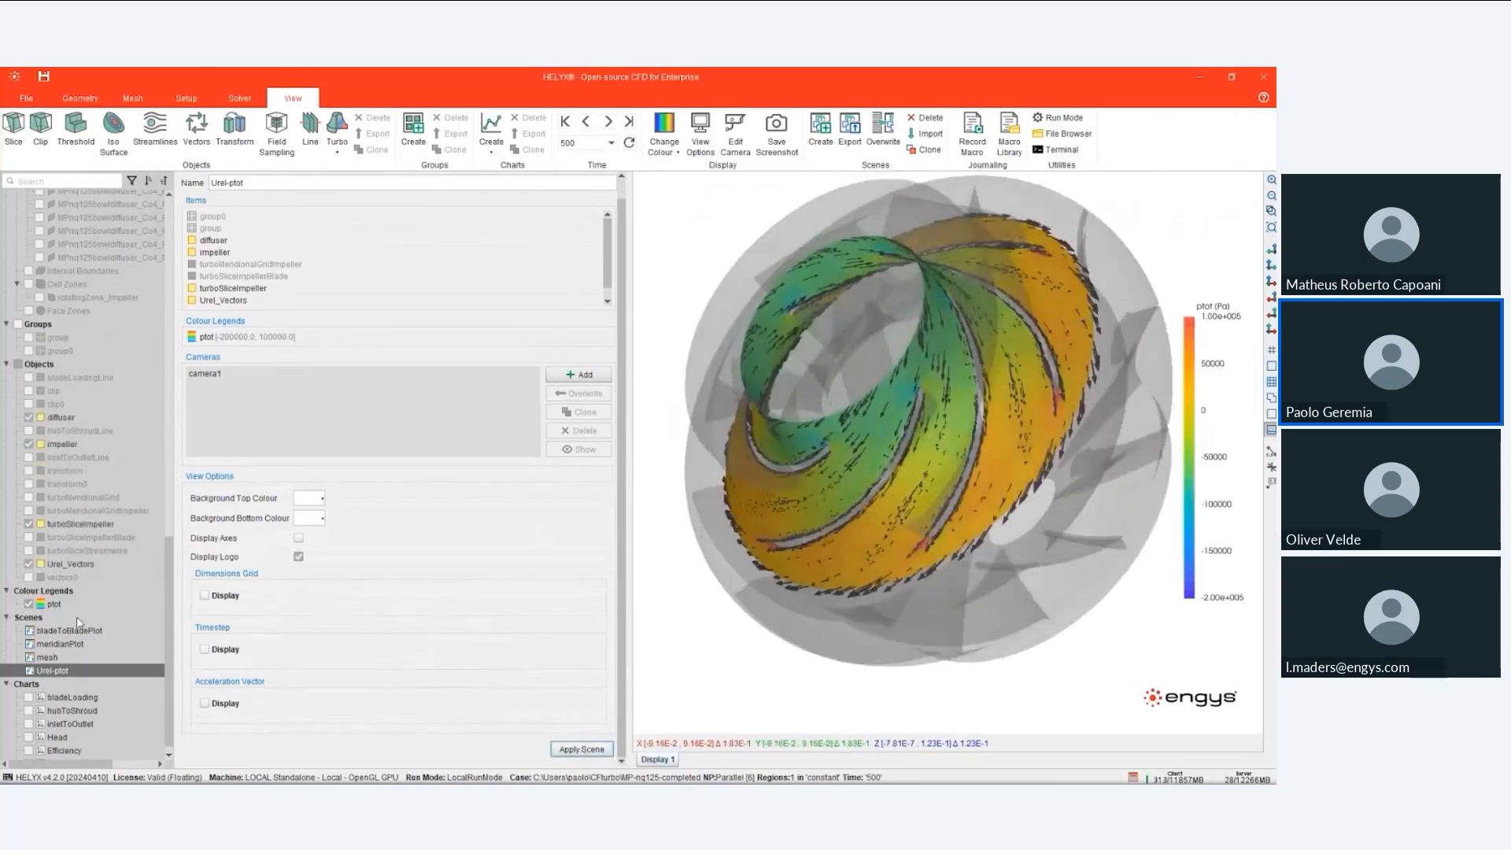
- Move the turboSliceImpellerBlade slice to spanwise location 0.6 and to 0.25, applying each value to the relative velocity plot
left_click(97, 539)
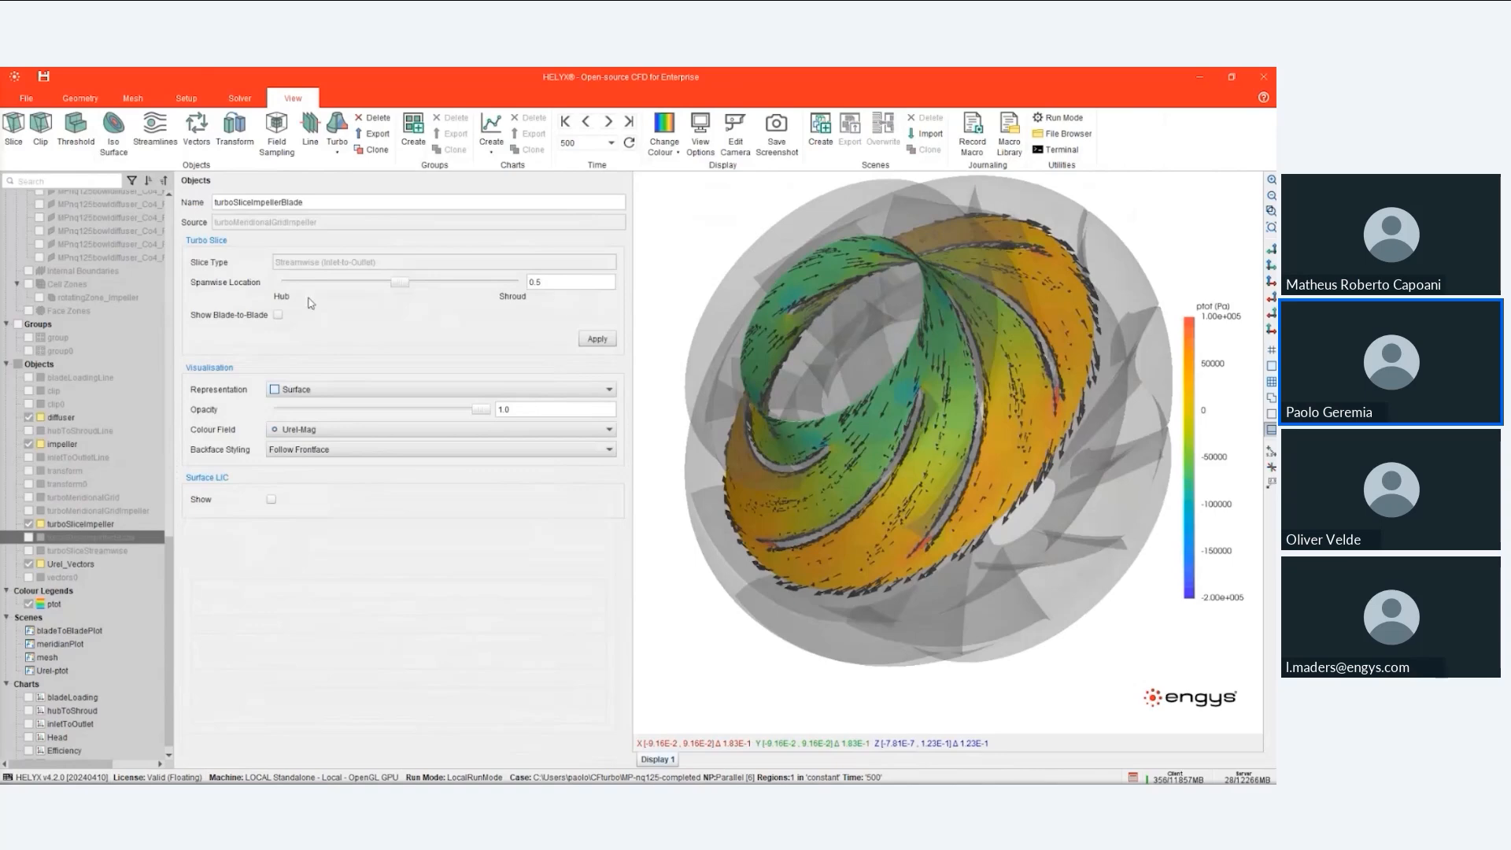
left_click_drag(1029, 581, 910, 364)
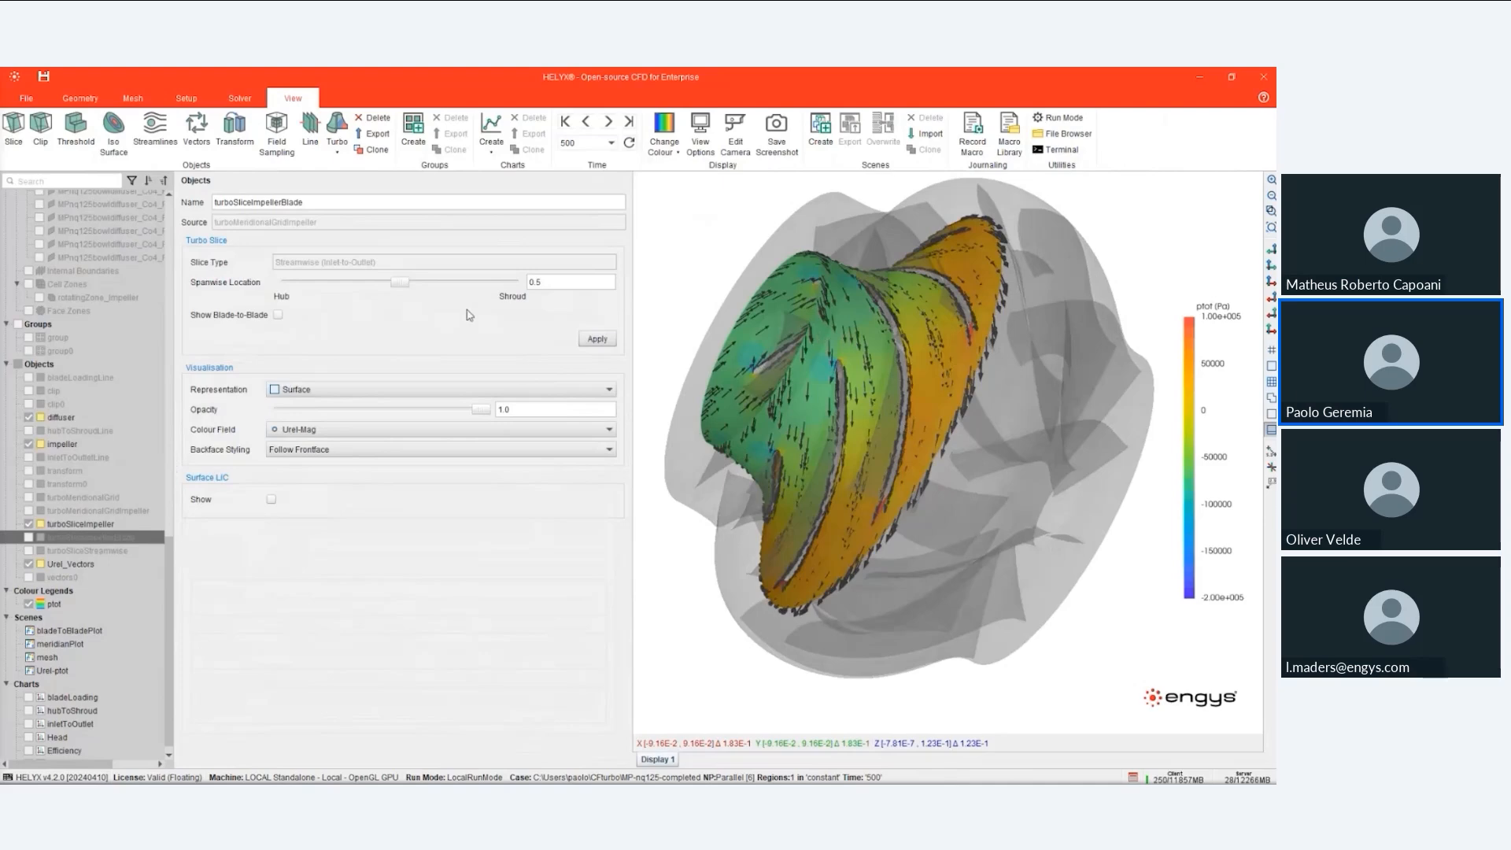
left_click_drag(402, 285, 425, 288)
left_click(590, 341)
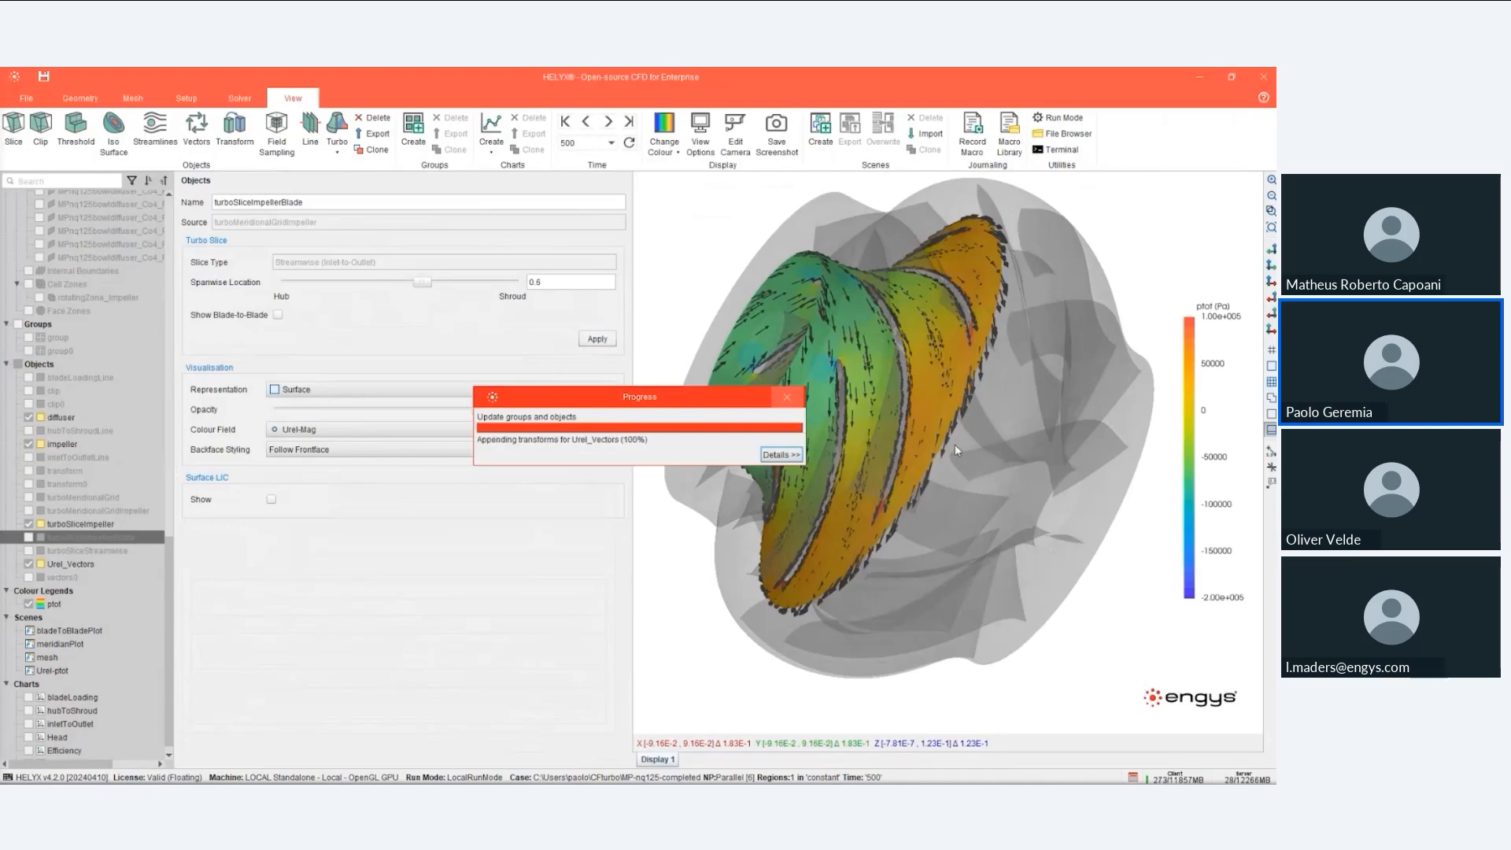
left_click_drag(426, 283, 346, 287)
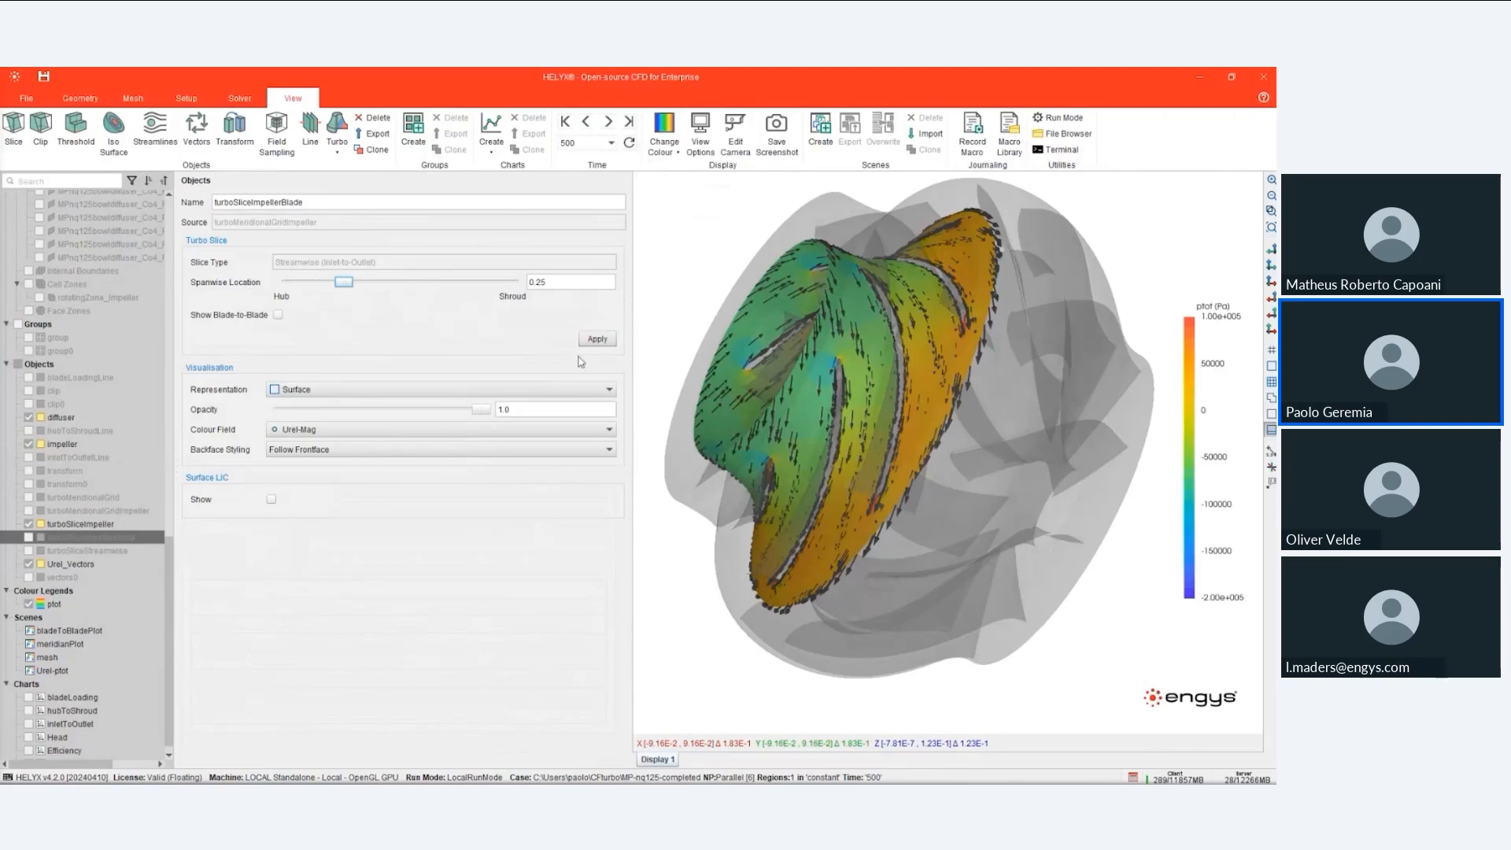
left_click(598, 341)
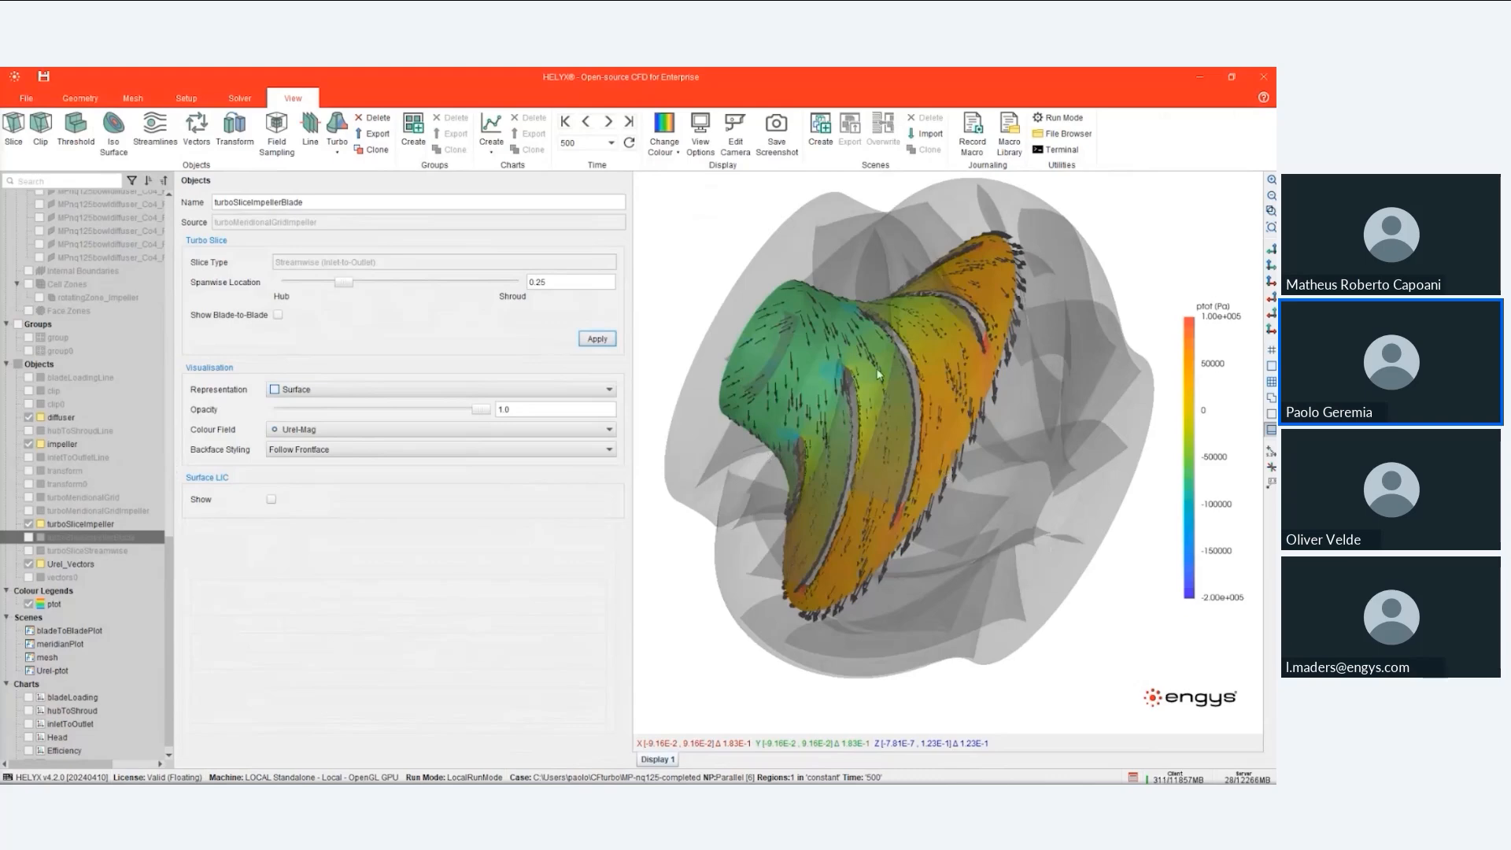
- Display the bladeLoading, hubToShroud and inletToOutlet charts one after another to examine the total pressure distributions
scroll(70, 653, "down", 1)
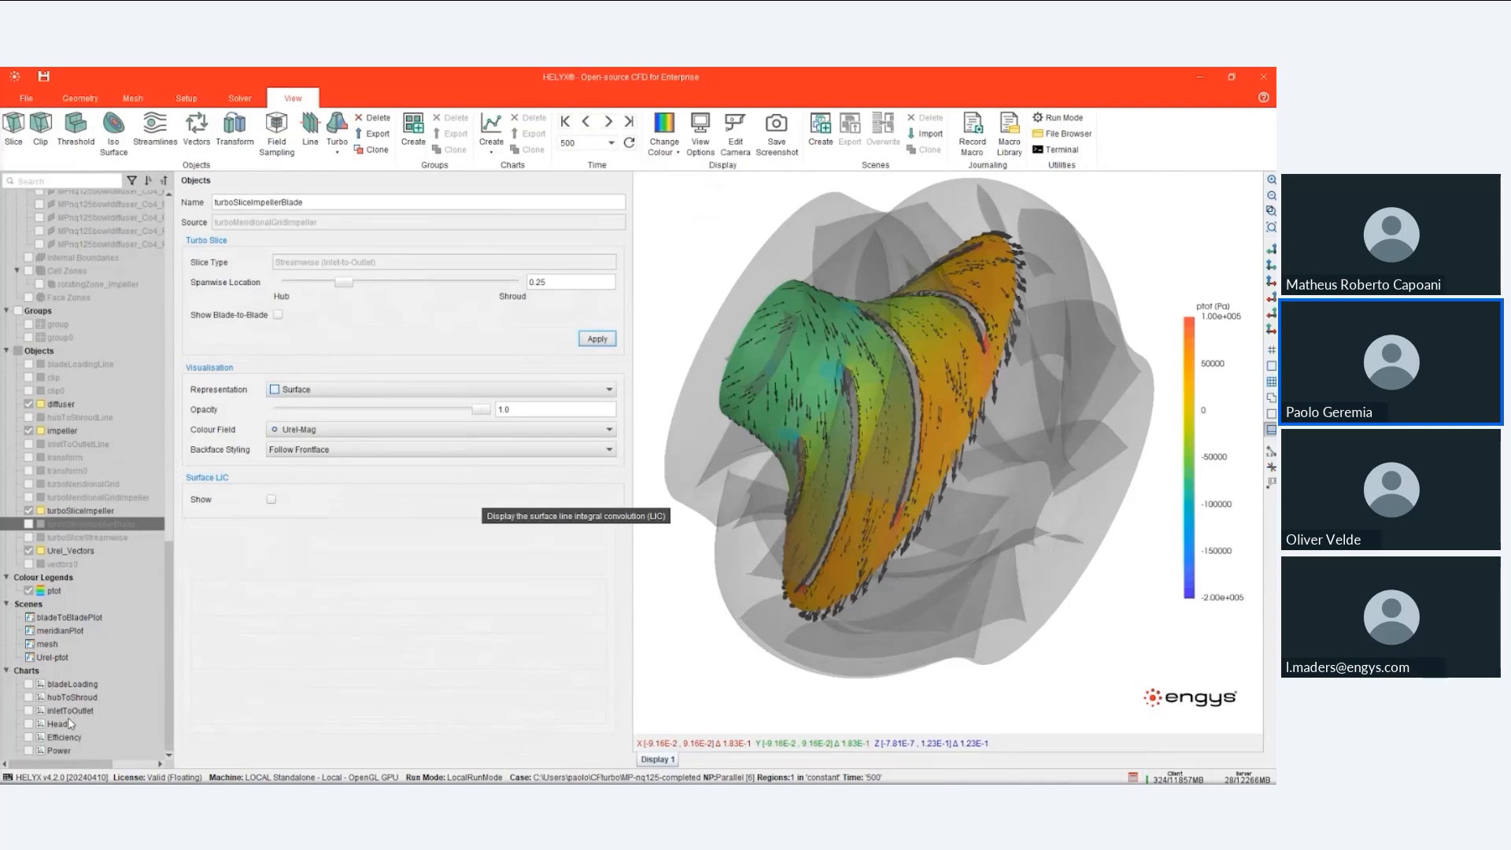
left_click(29, 685)
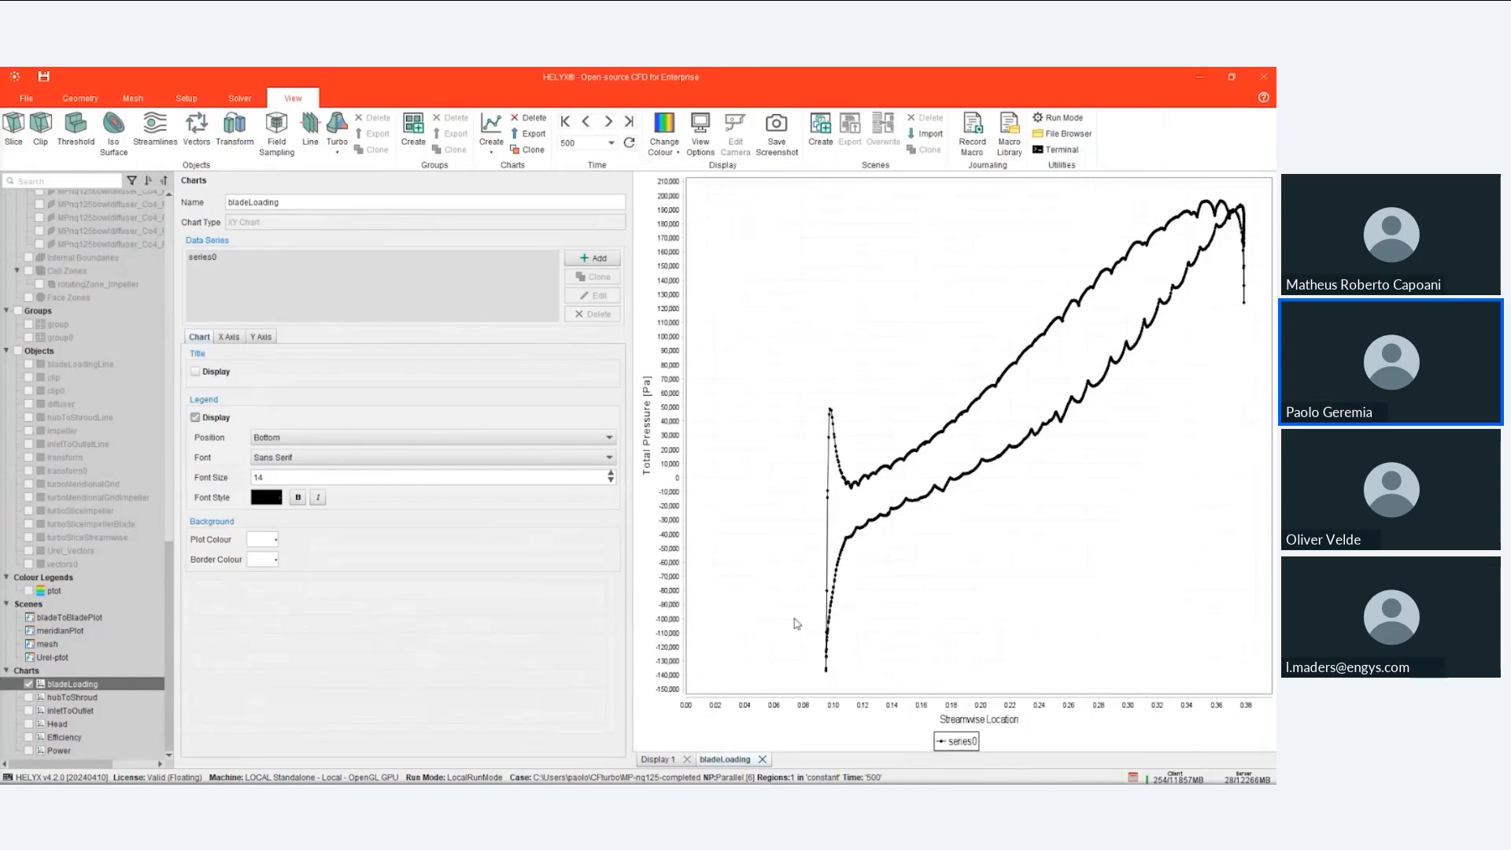
left_click(29, 697)
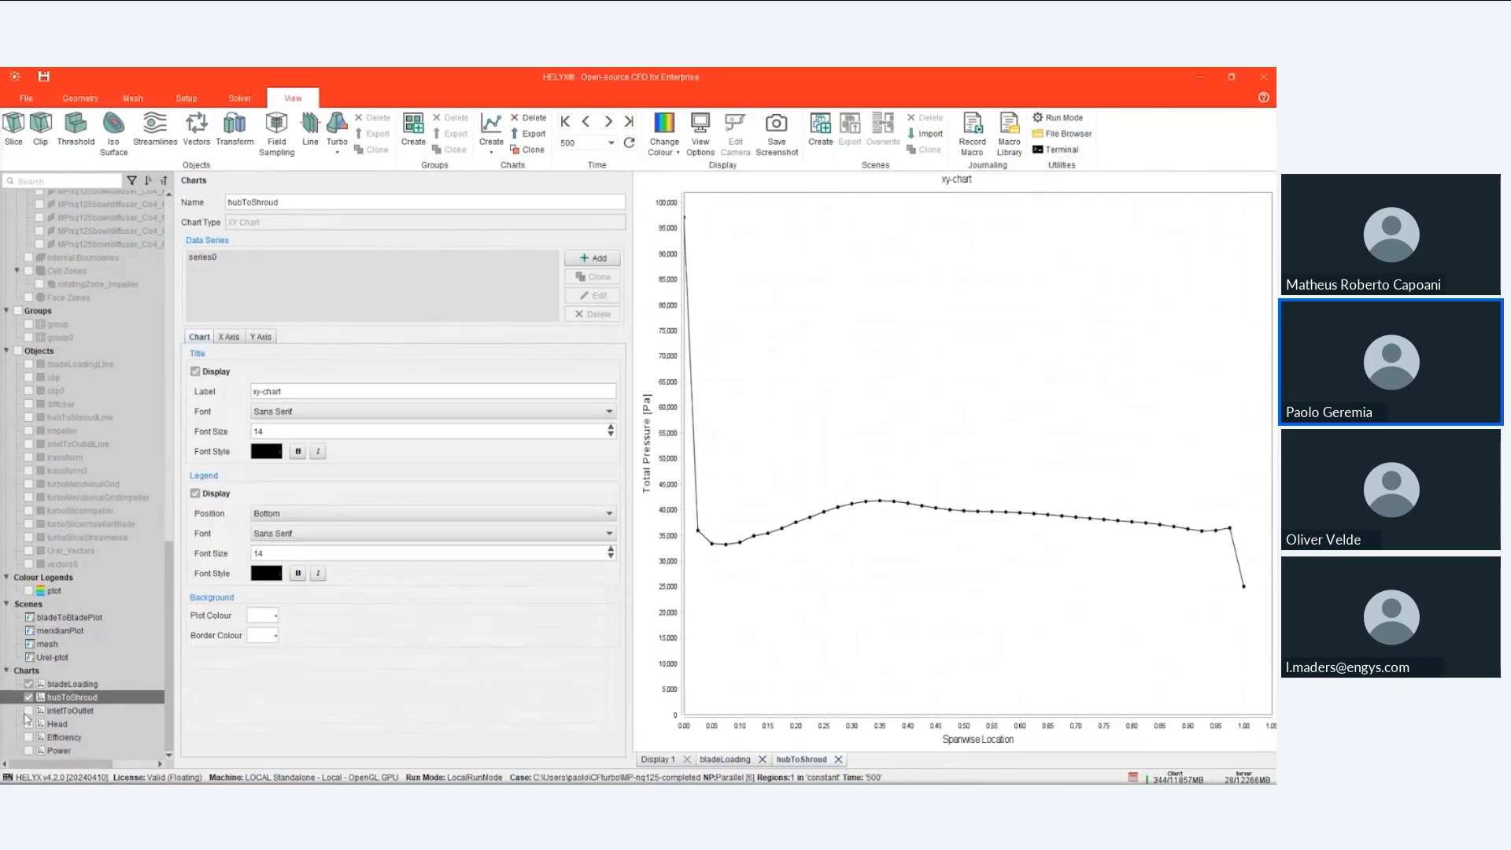
left_click(29, 711)
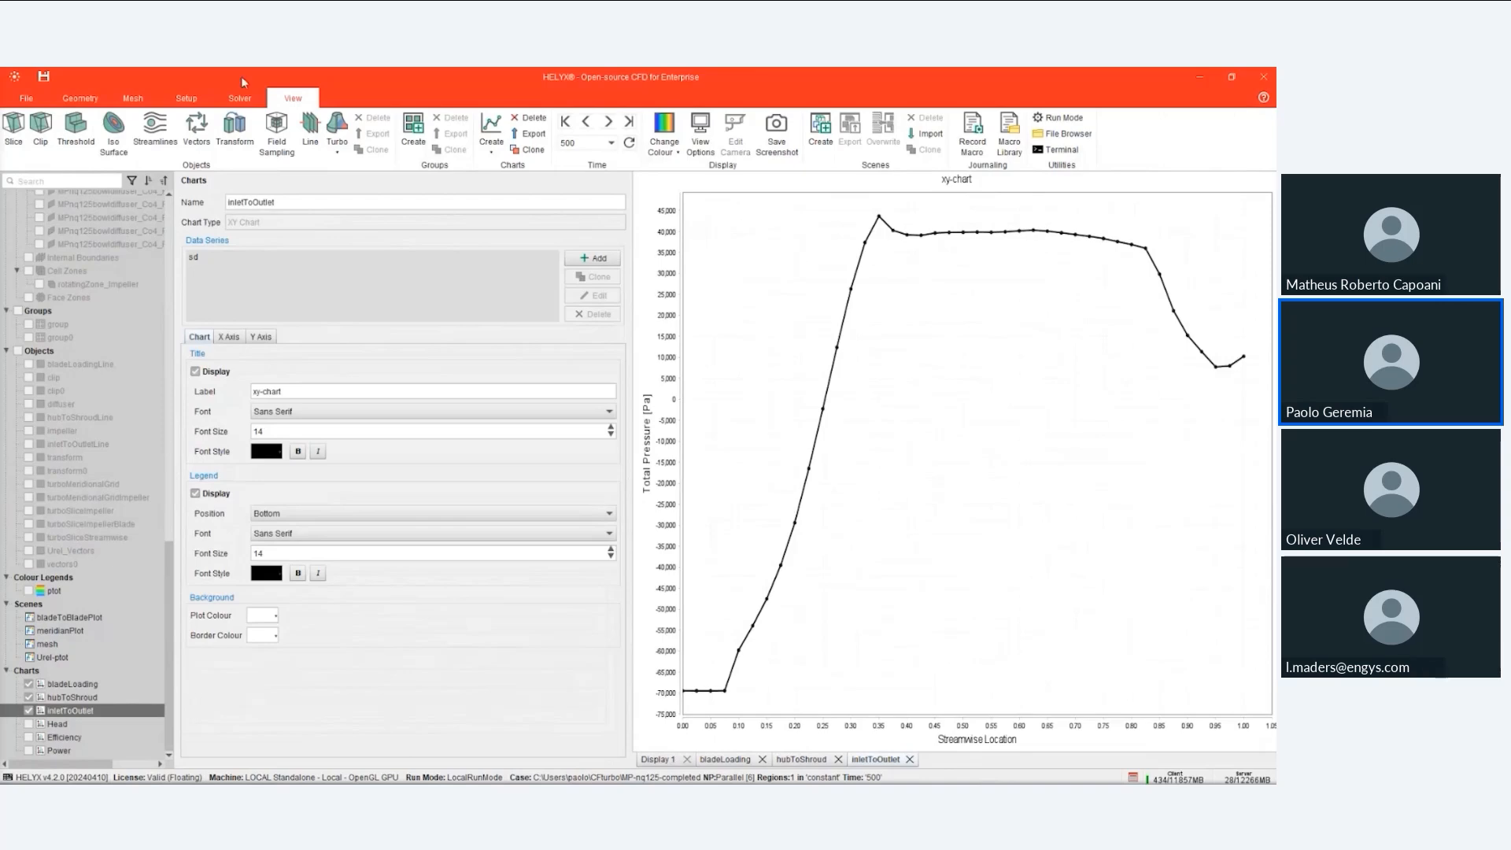
- Set the case's solution type to Coupled (Pressure-based) and switch to the presentation slide on HELYX solvers
left_click(189, 99)
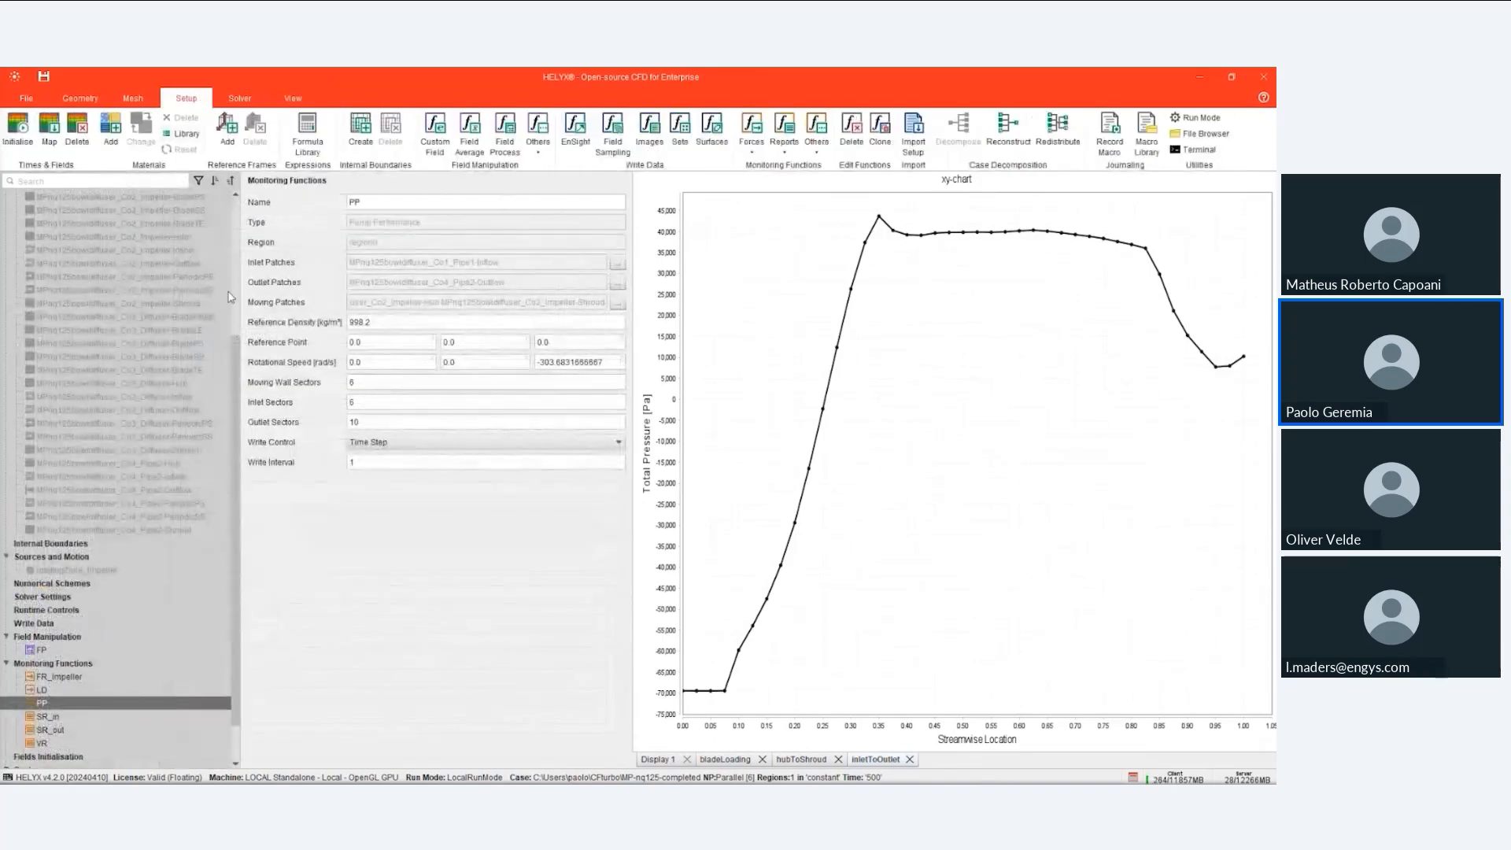
left_click(41, 199)
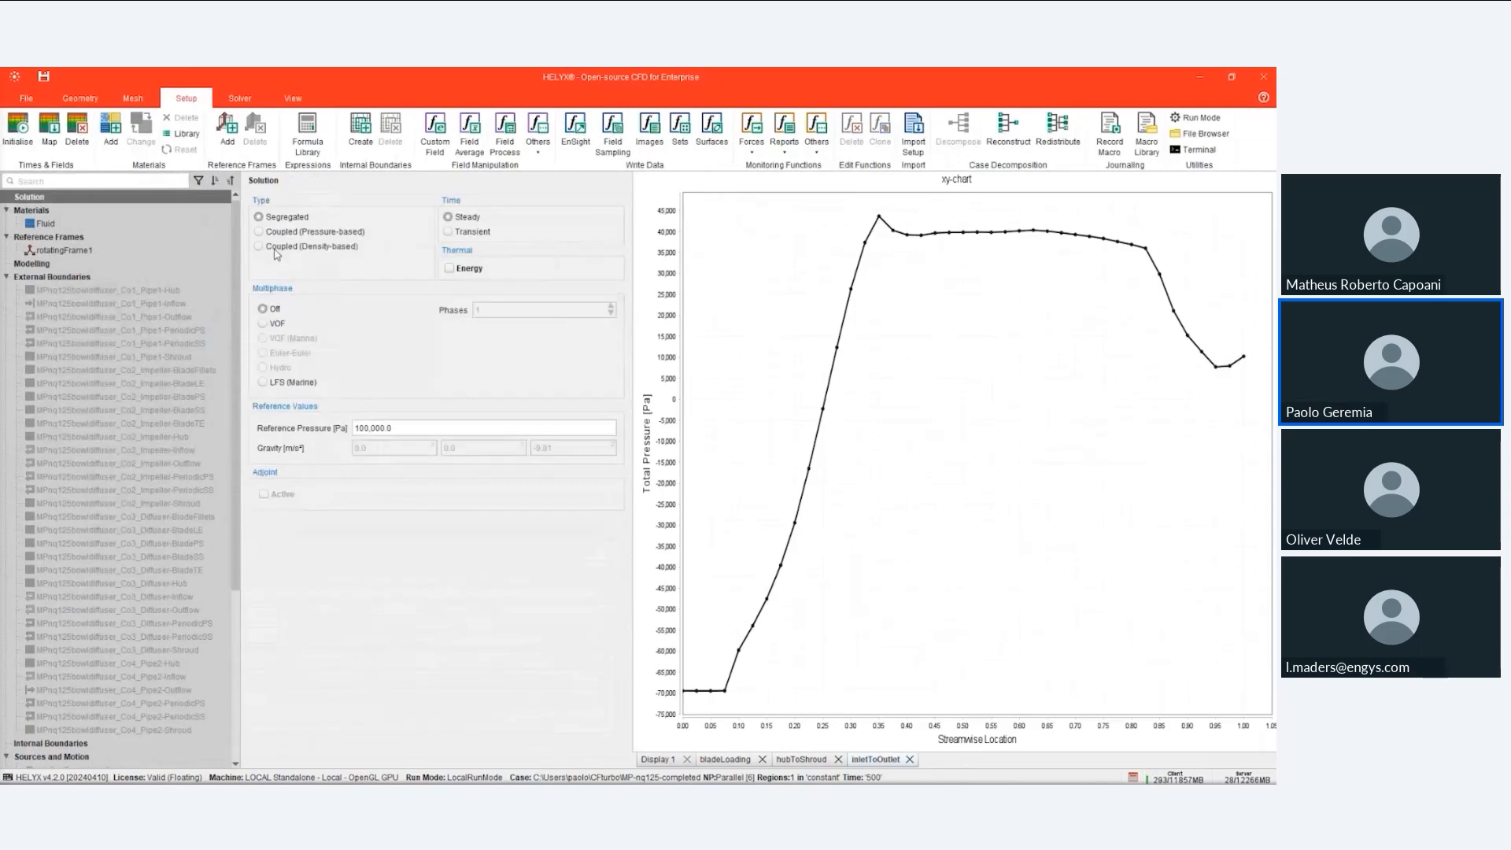
left_click(291, 233)
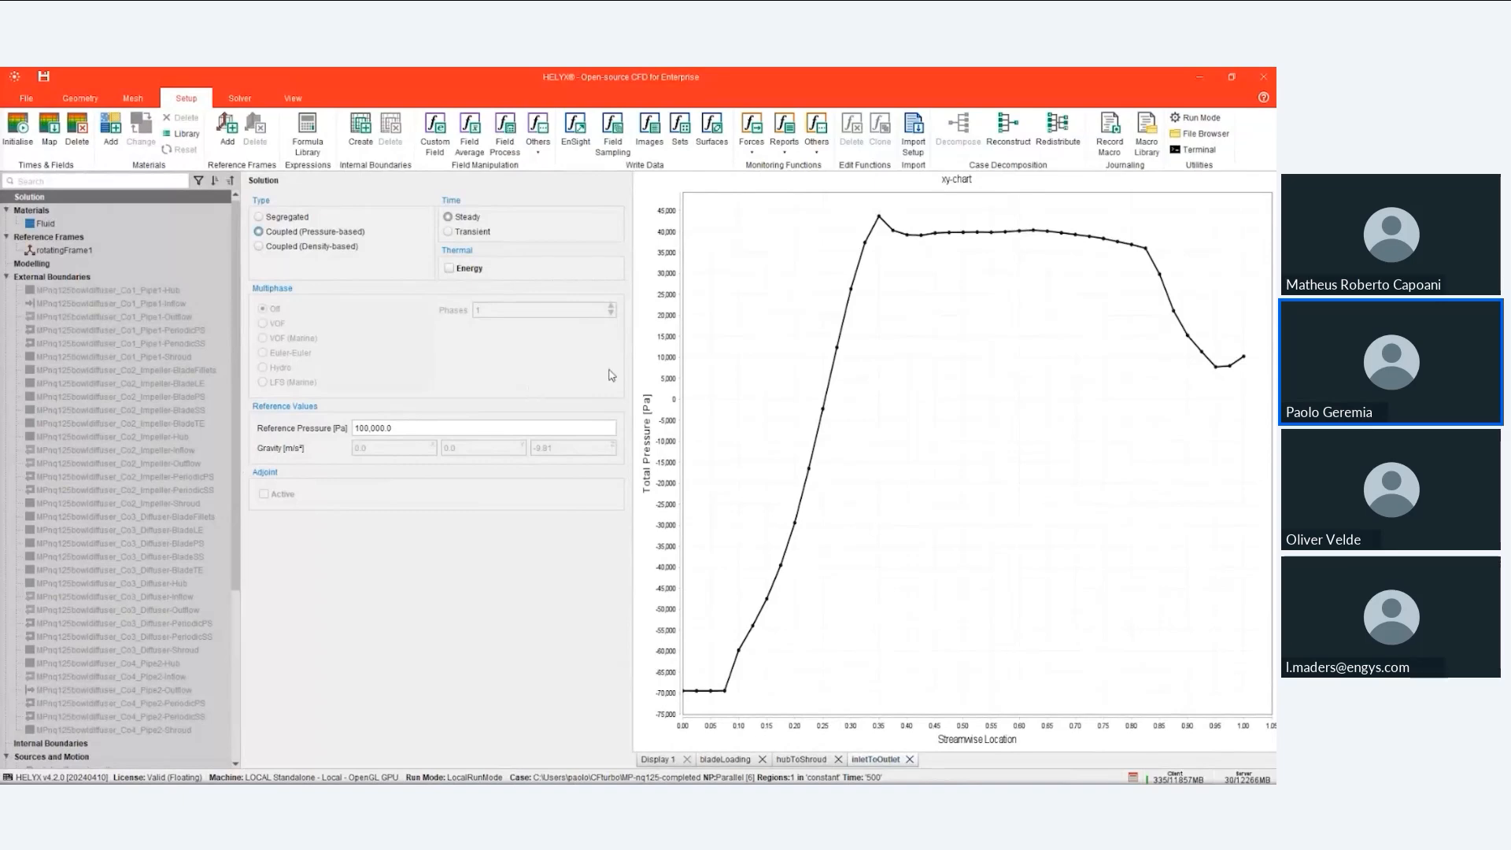
key("alt+Tab")
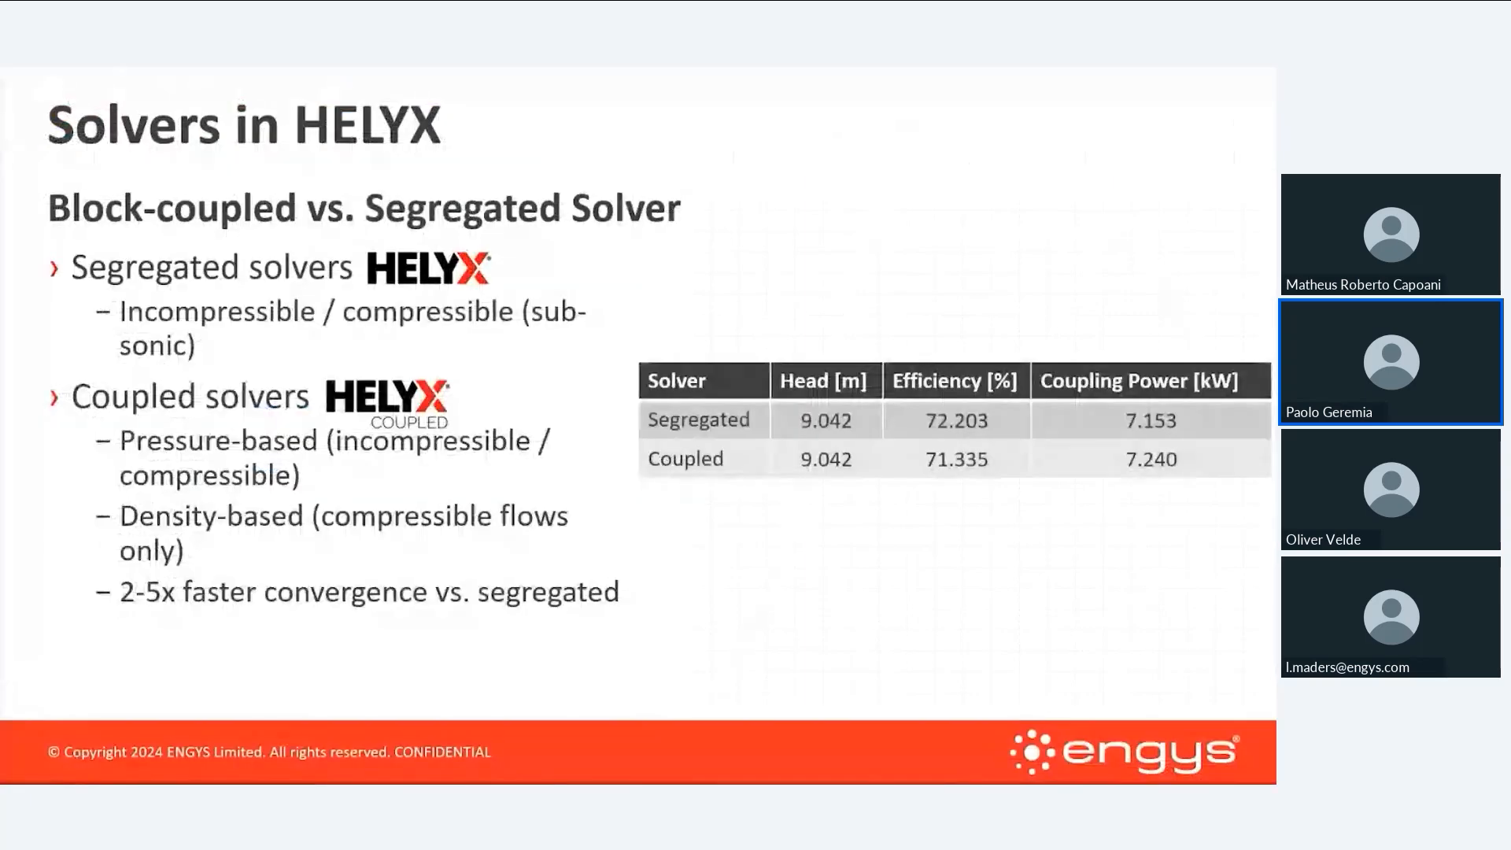